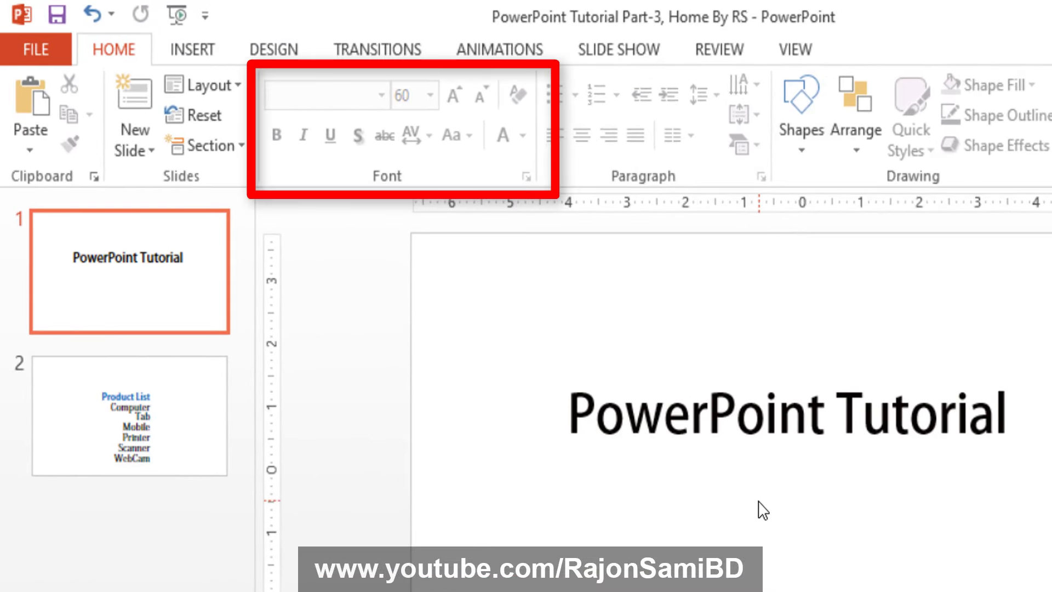
- Close the Part-3 presentation, leaving the Part-2 'PowerPoint Tutorial' slide on screen
left_click(556, 430)
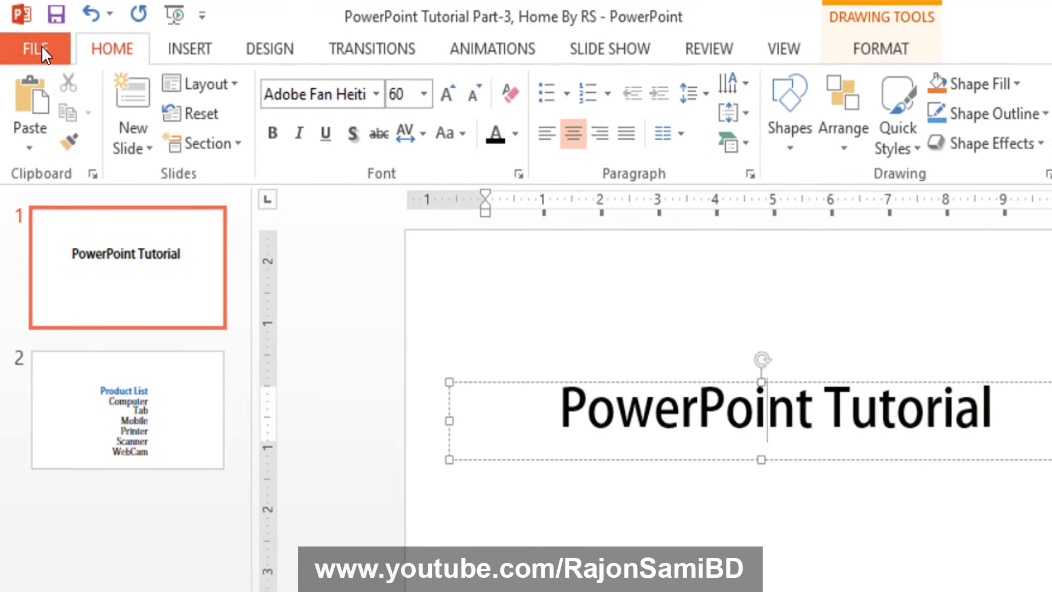
left_click(40, 47)
left_click(43, 40)
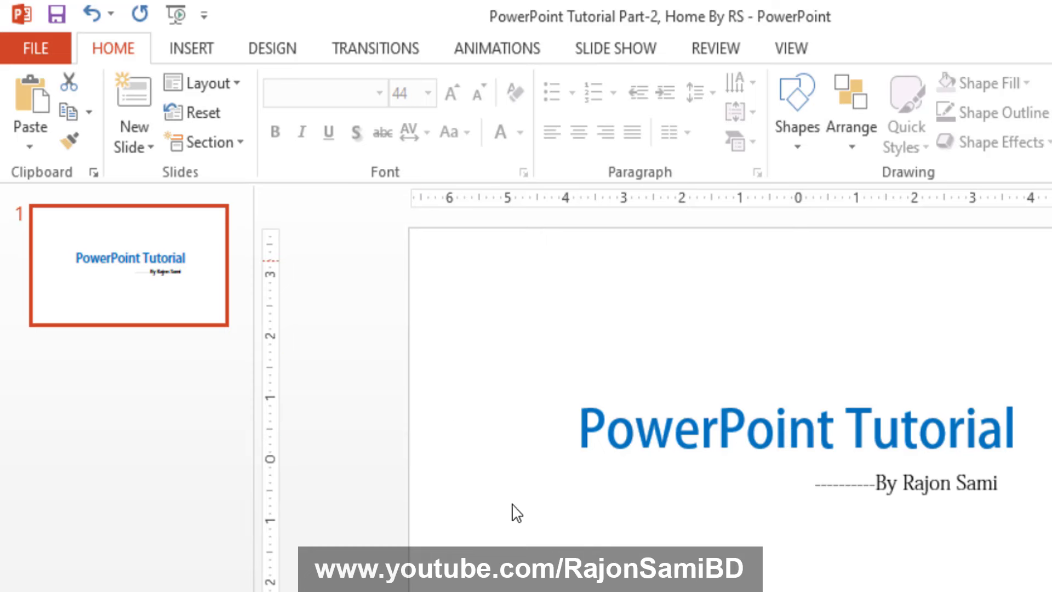
left_click(628, 429)
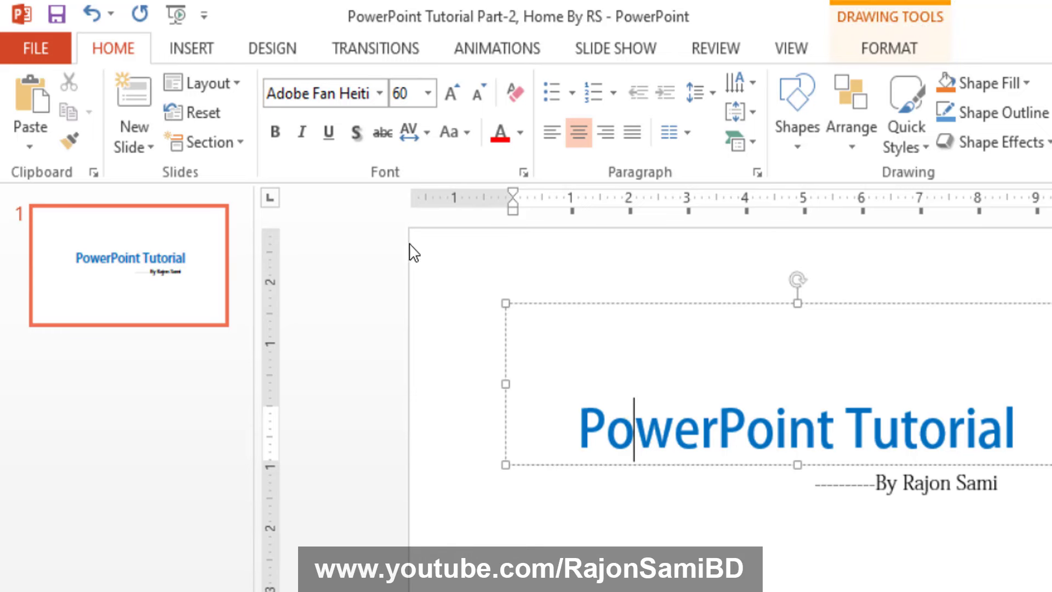
left_click(699, 419)
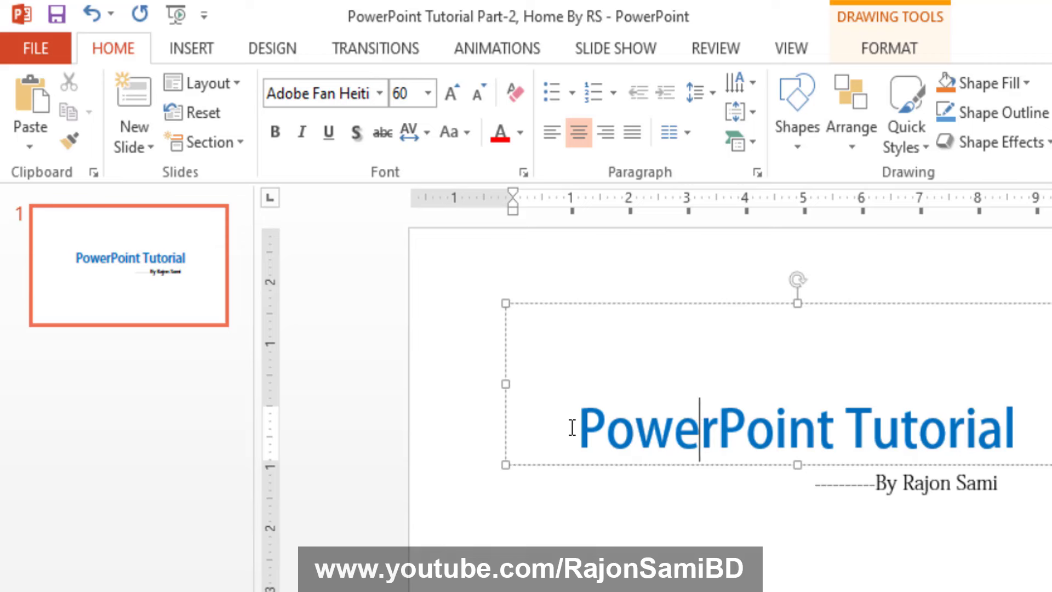
left_click(1000, 423, "shift")
left_click(871, 426)
left_click(684, 437)
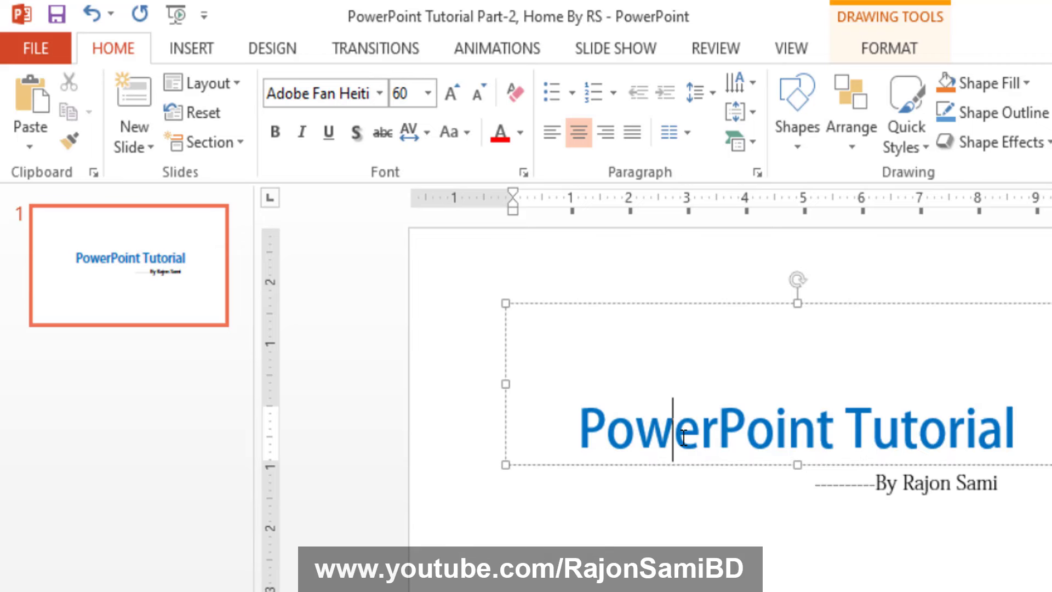
left_click_drag(579, 425, 1014, 427)
left_click(673, 433)
left_click(567, 420, "shift")
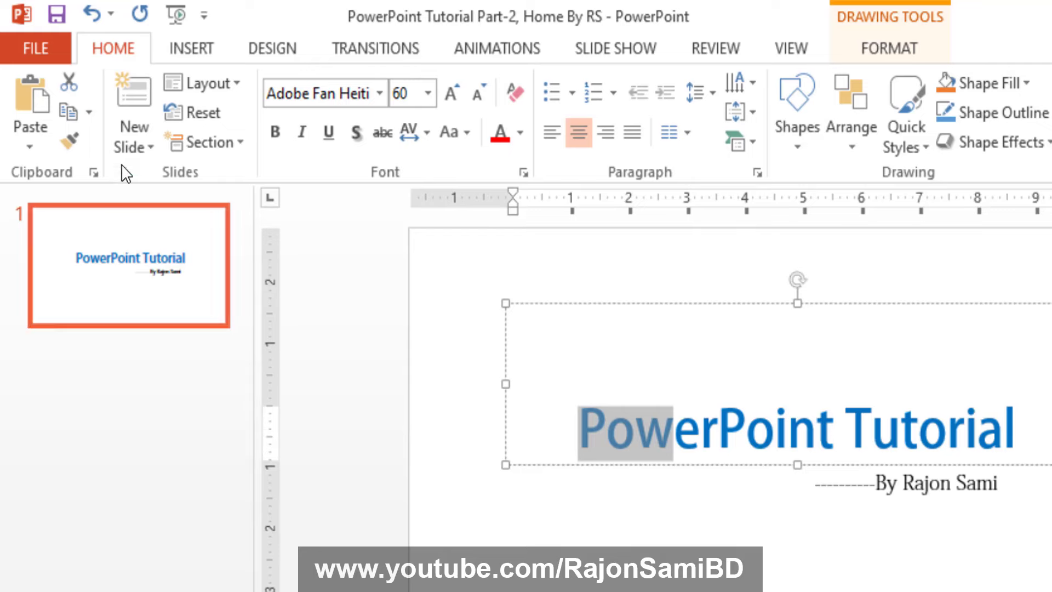
- Add a new slide and title it 'PowerPoint Bangla Tutorial'
left_click(126, 98)
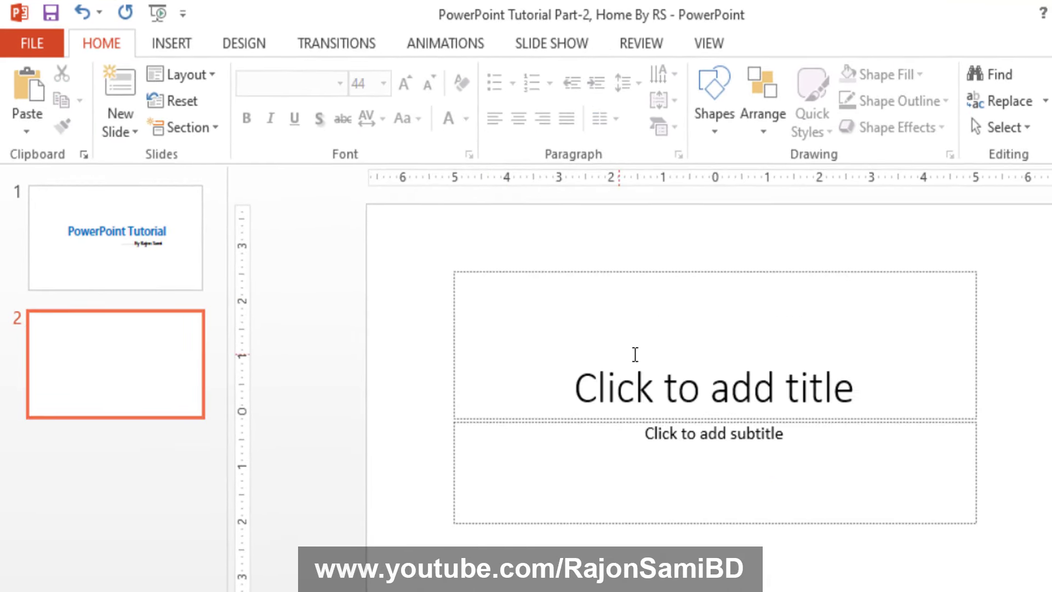
left_click(626, 365)
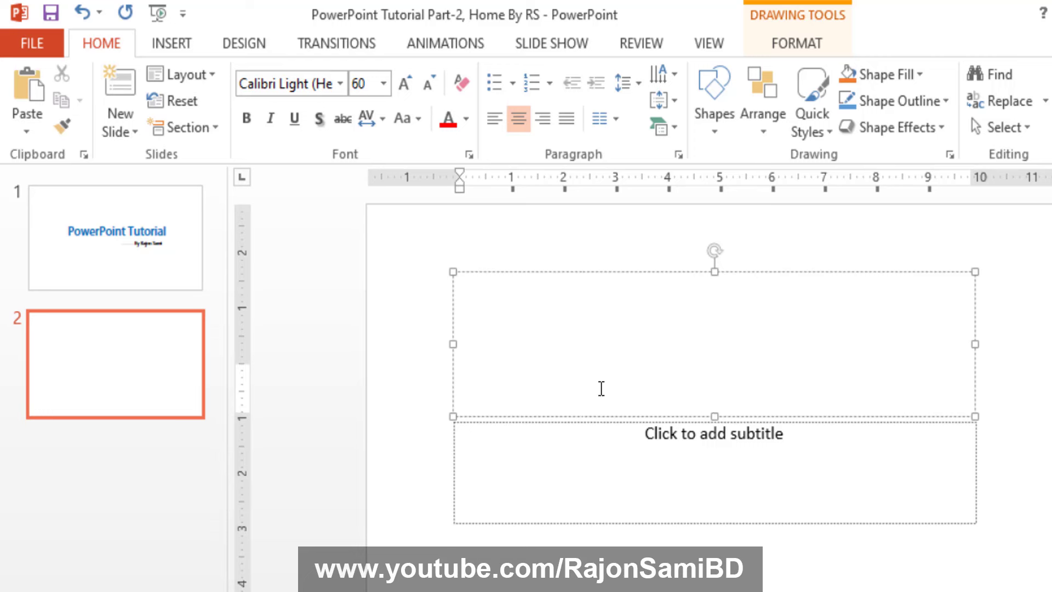
type("PowerPoi")
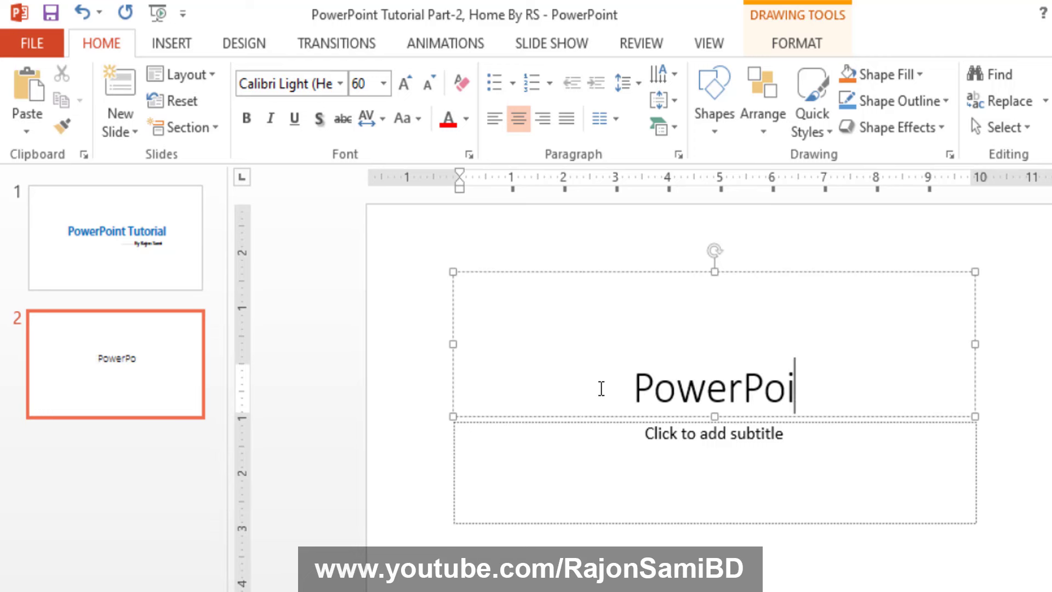
type("nt BangTutorial")
left_click(745, 386)
type("Bangl")
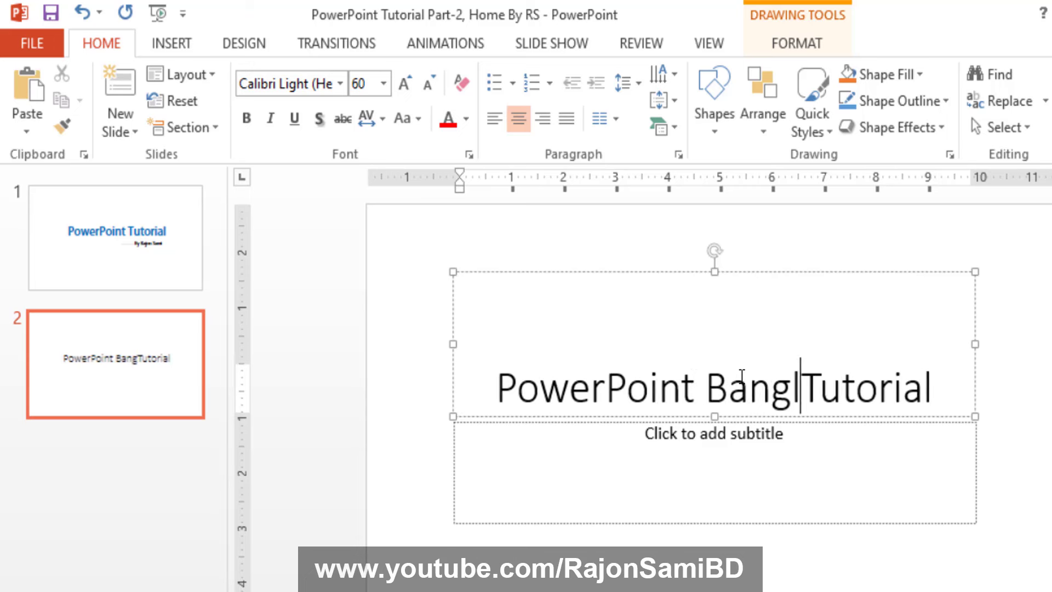
type("a")
- Enter the author's byline as the subtitle, preceded by a run of dashes
left_click(777, 445)
type("By Rajon")
key("BackSpace")
key("BackSpace")
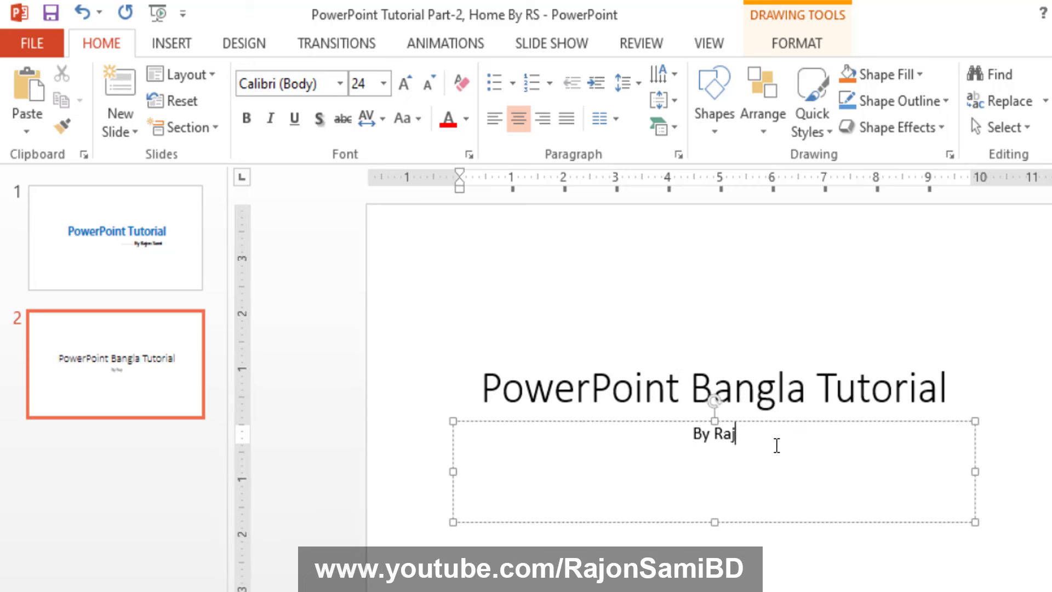
type("jon Sami")
key("Home")
type("--------------------------------------")
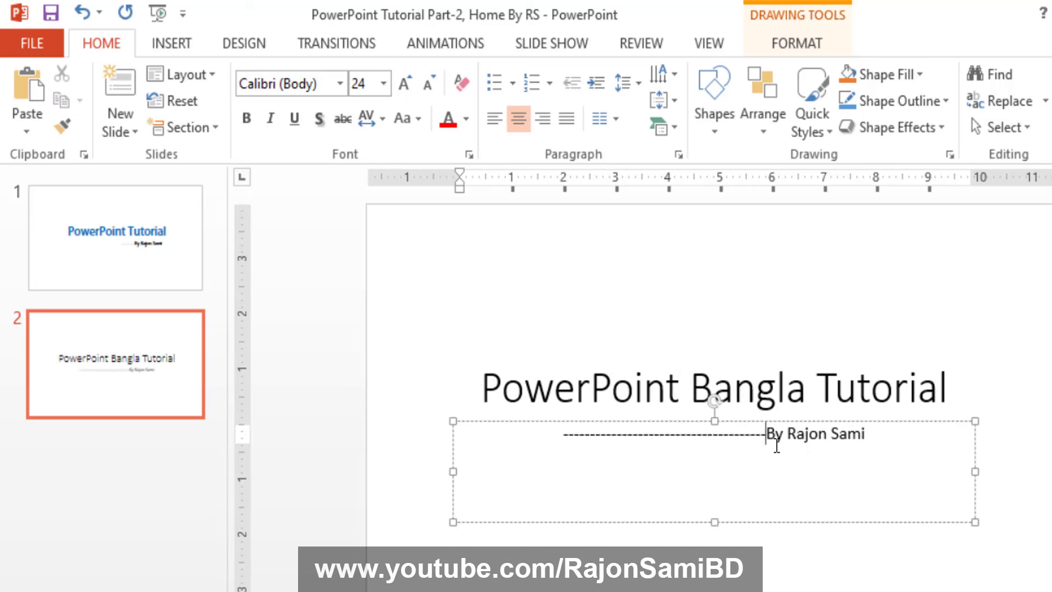
- Compare with slide 1, then right-align the byline and nudge its box slightly down
left_click(146, 245)
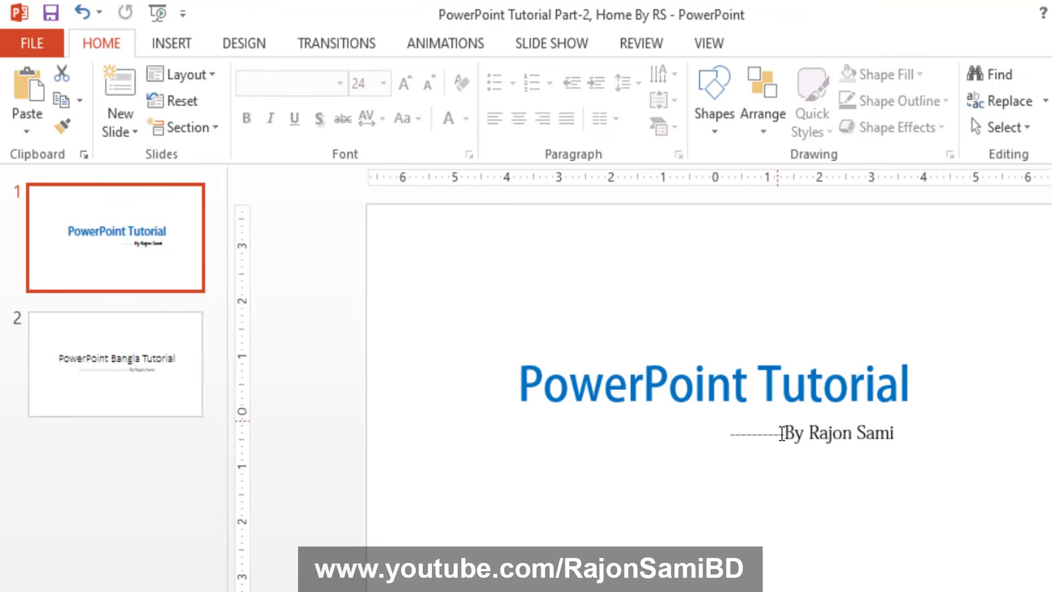
left_click(113, 360)
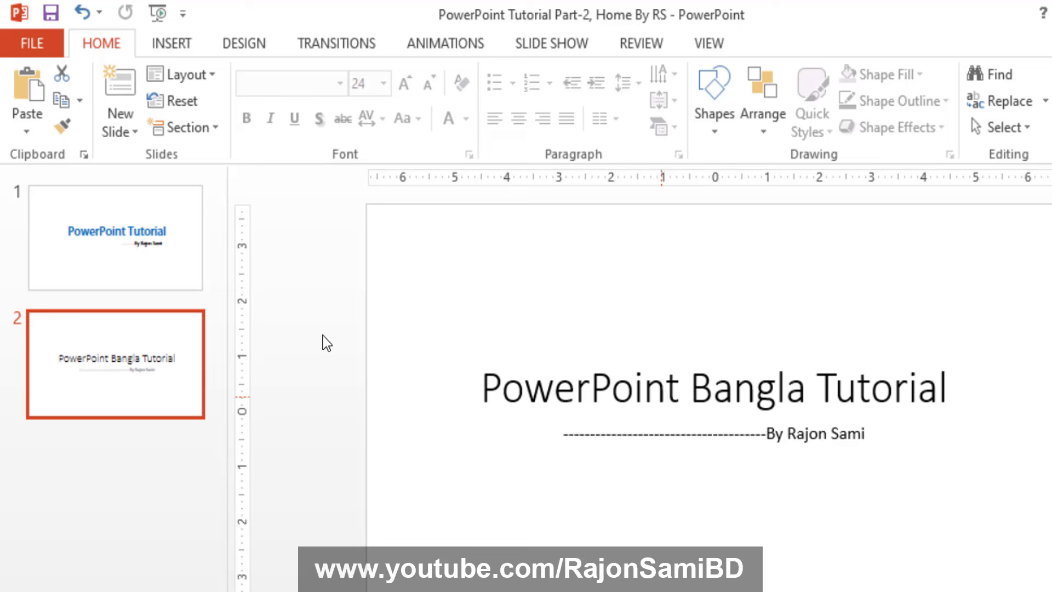
left_click(171, 265)
key("Page_Down")
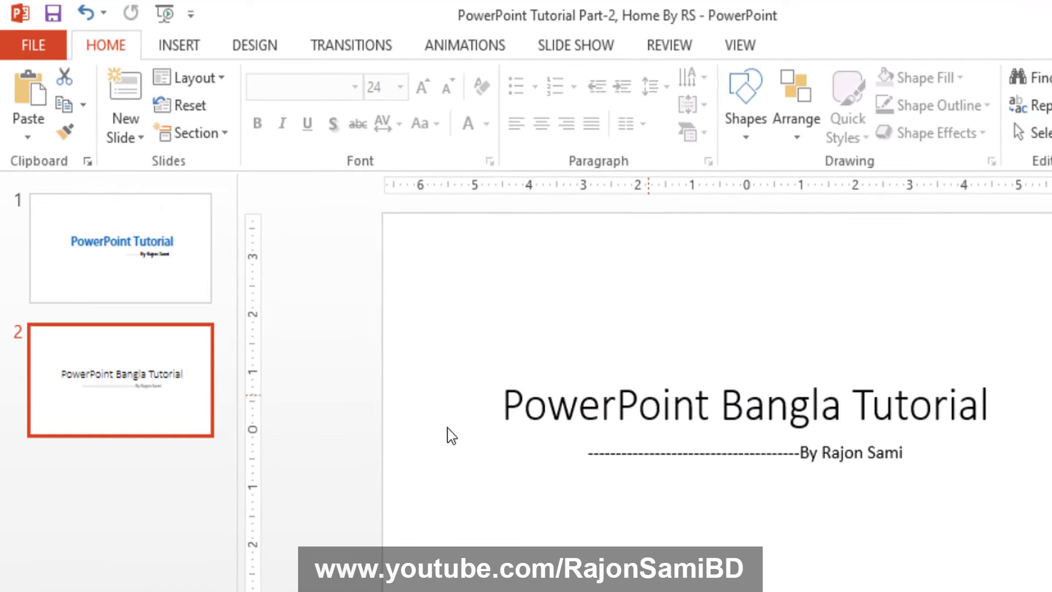
left_click(629, 447)
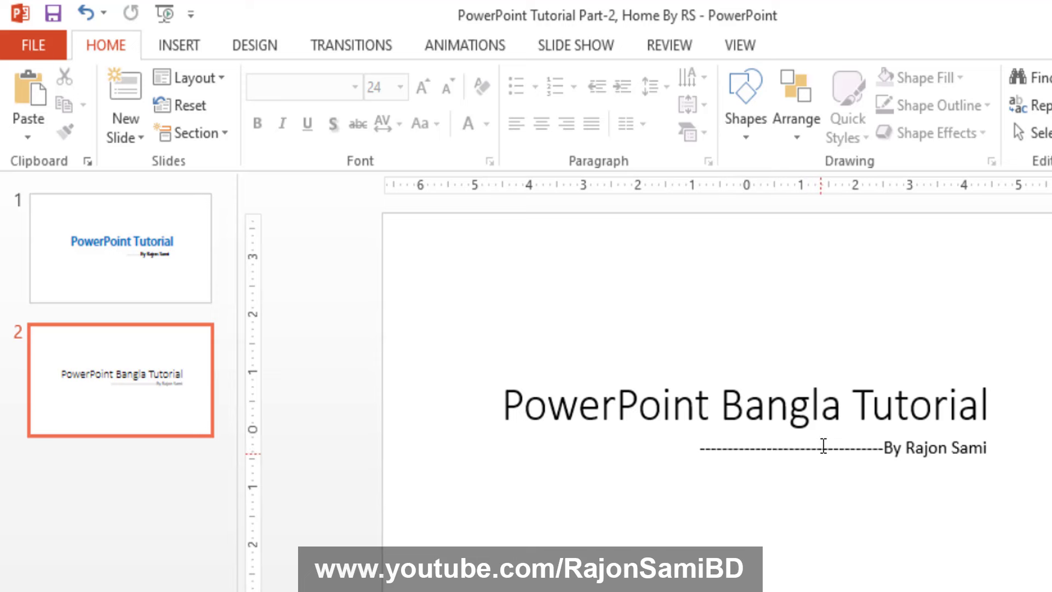
left_click(824, 447)
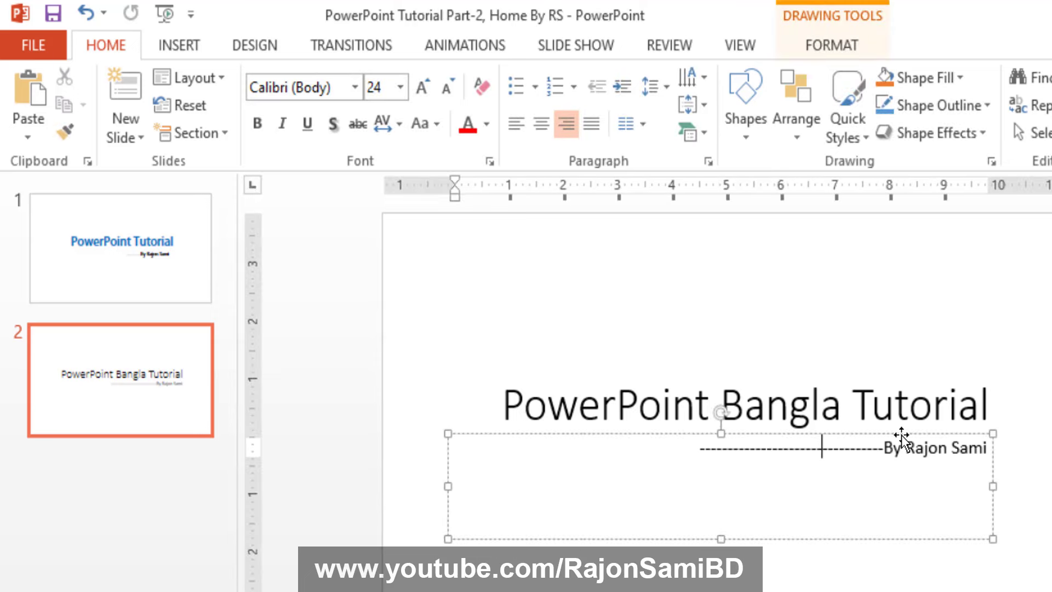
left_click_drag(901, 438, 902, 450)
left_click(688, 488)
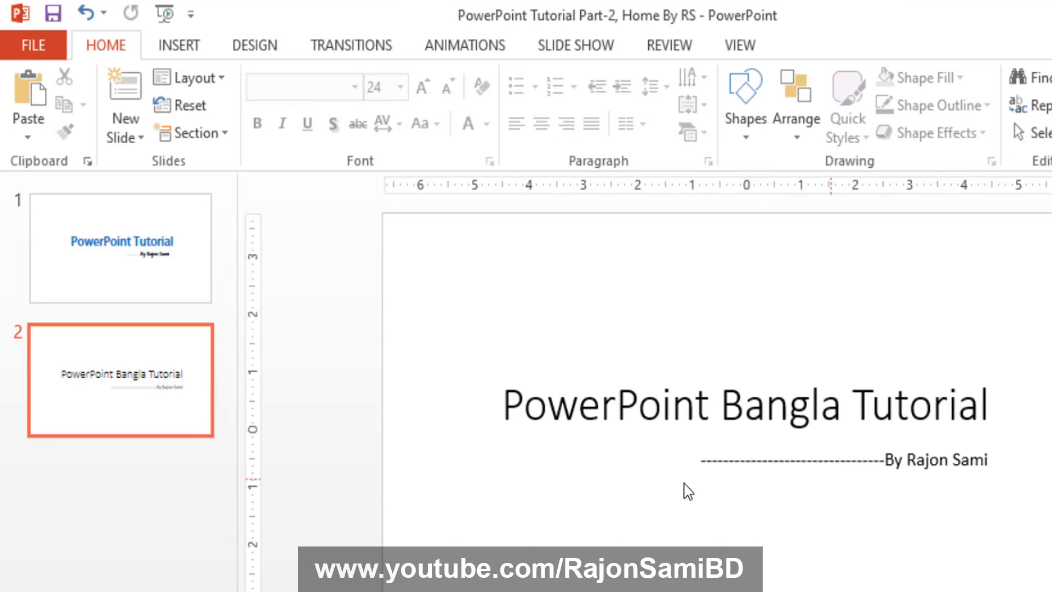
left_click(526, 419)
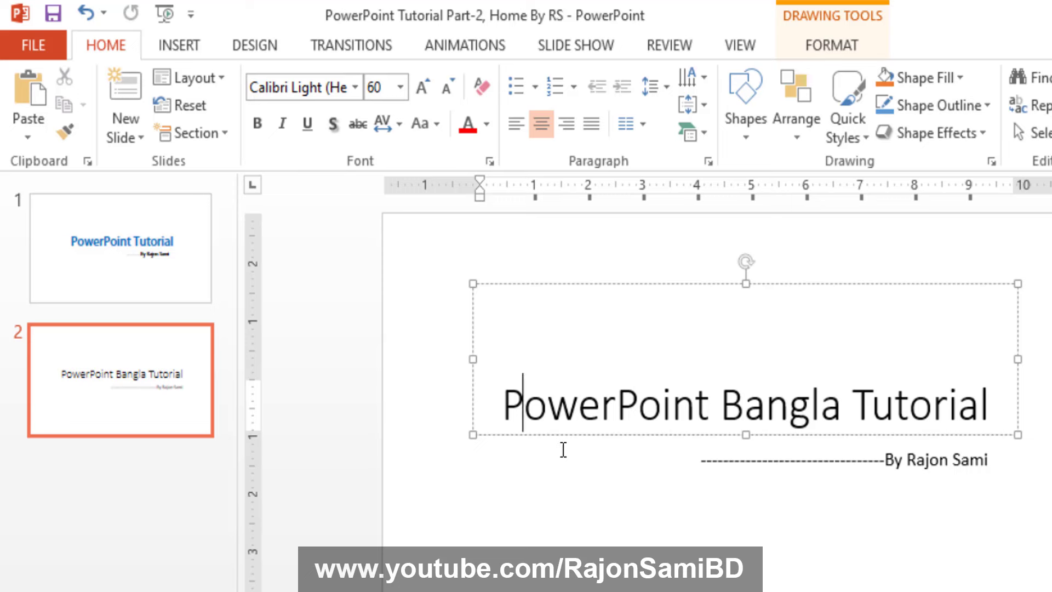
- Set 'PowerPoint Bangla' in the title to Adobe Garamond Pro Bold
left_click(542, 408)
left_click(512, 391)
left_click_drag(506, 406, 675, 408)
left_click(637, 405)
left_click_drag(502, 406, 671, 408)
left_click(672, 408)
mouse_move(849, 406)
left_mouse_down()
mouse_move(504, 408)
mouse_move(837, 398)
left_mouse_up()
left_click(673, 398)
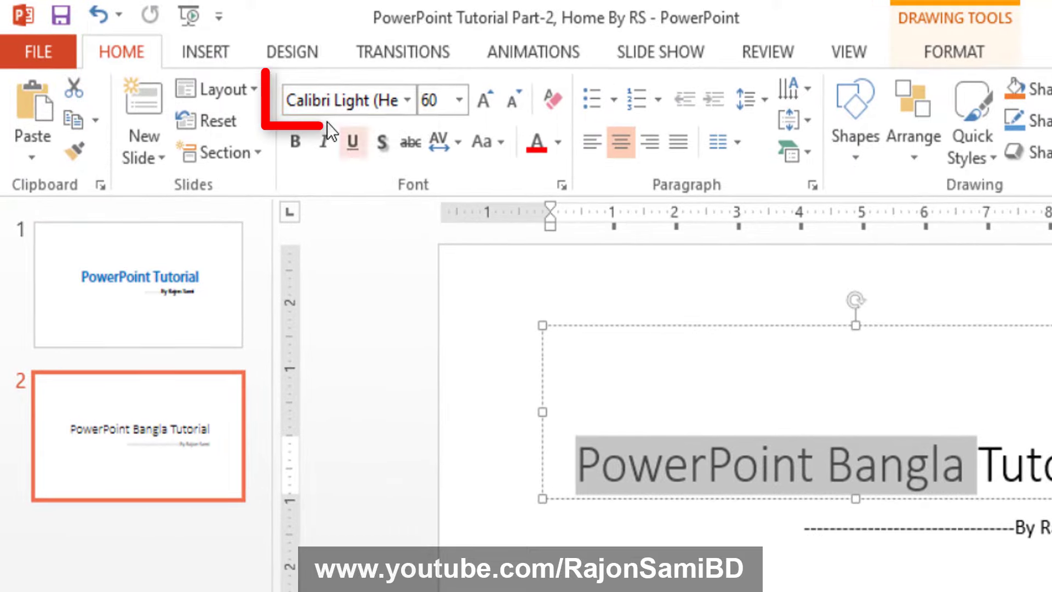
left_click(409, 105)
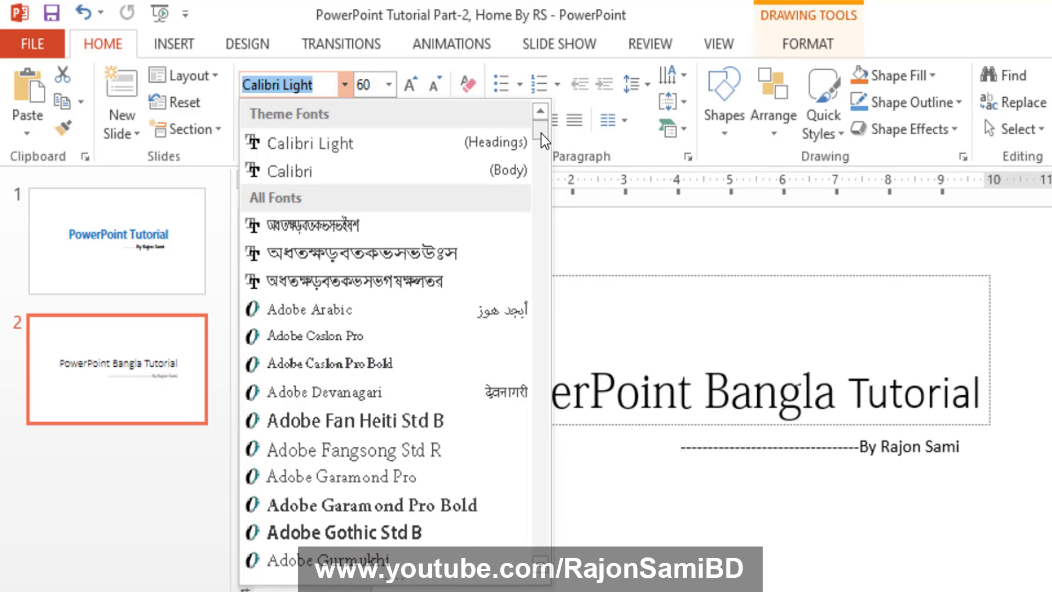
left_click_drag(540, 127, 551, 168)
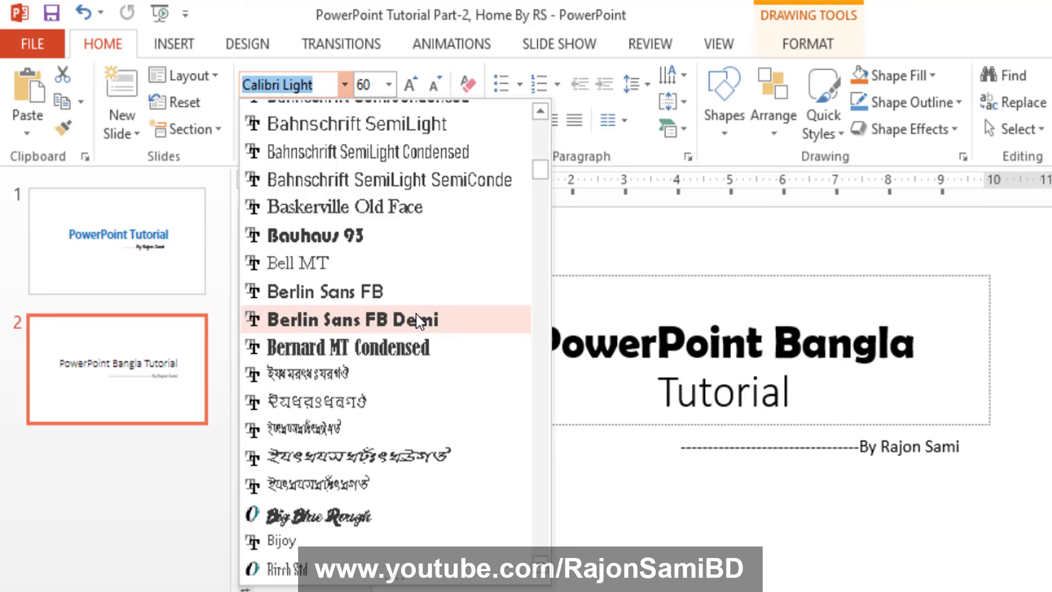
left_click_drag(543, 170, 552, 126)
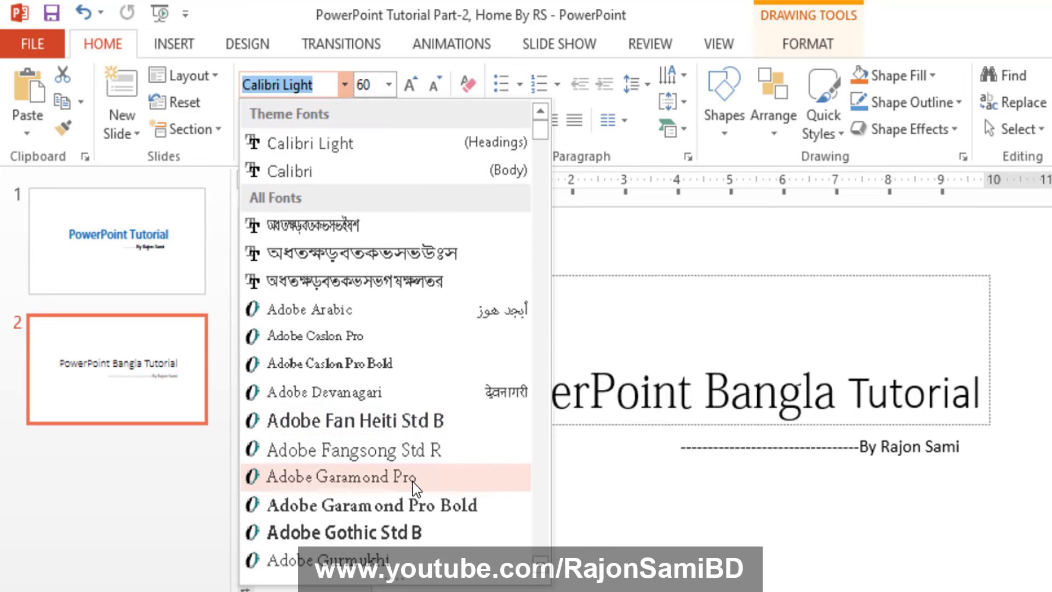
left_click(409, 505)
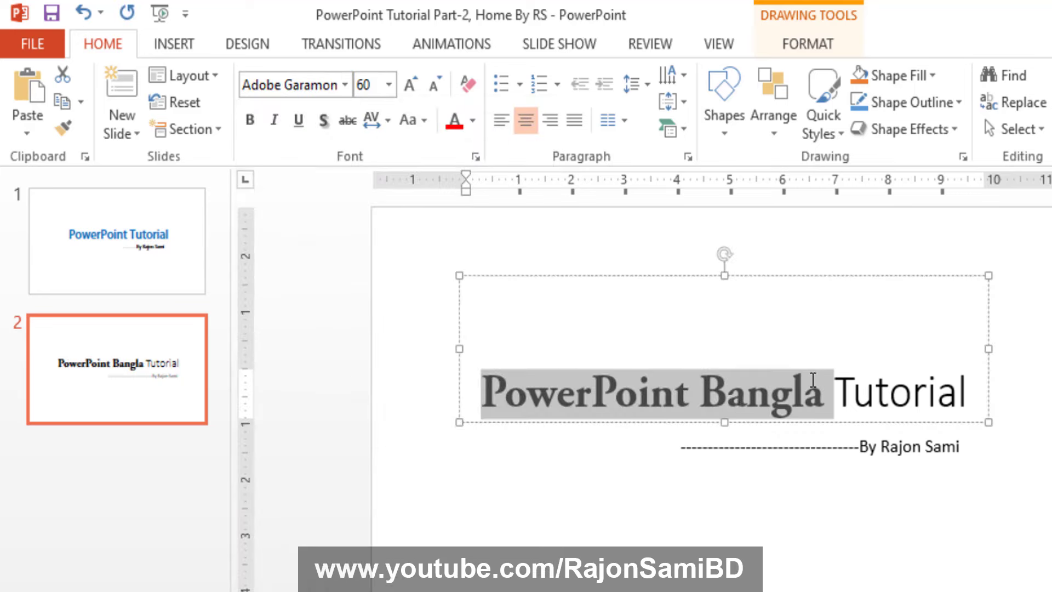
left_click(733, 390)
- Set the word 'Tutorial' to Adobe Fan Heiti Std B
left_click_drag(840, 383, 973, 377)
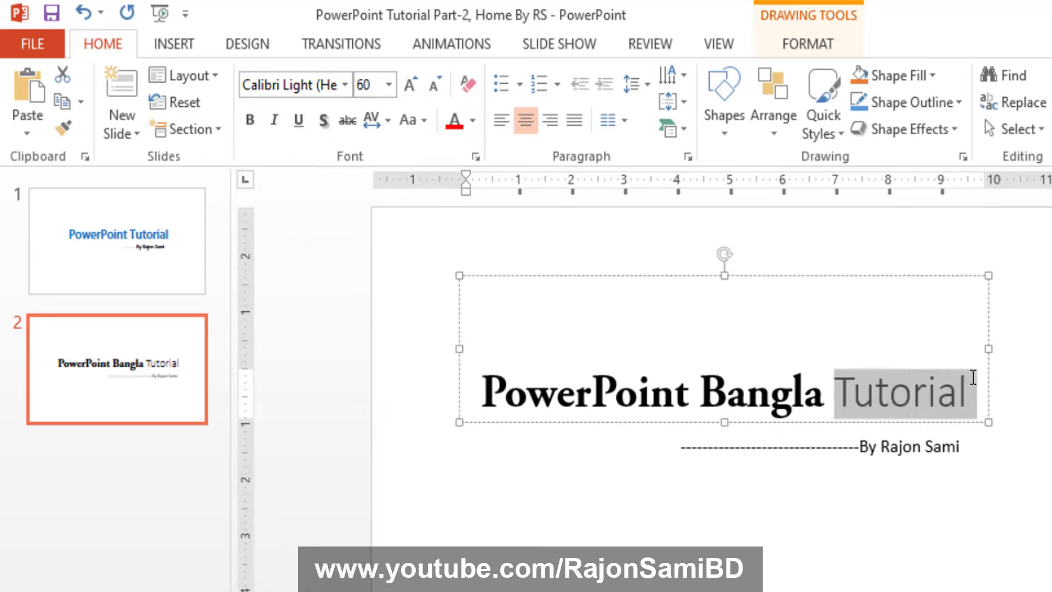
left_click(699, 394)
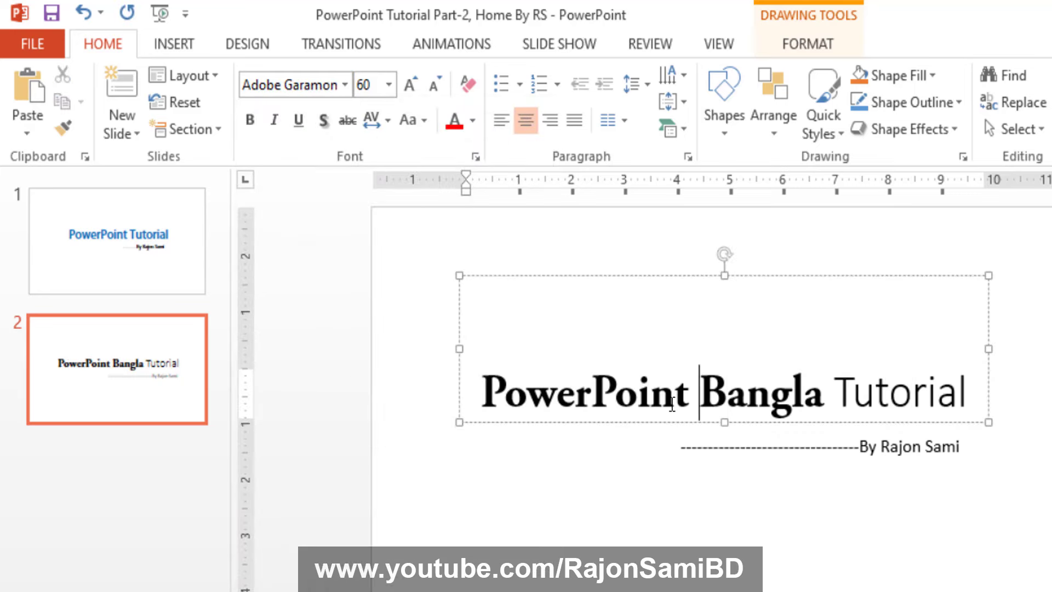
left_click(857, 378)
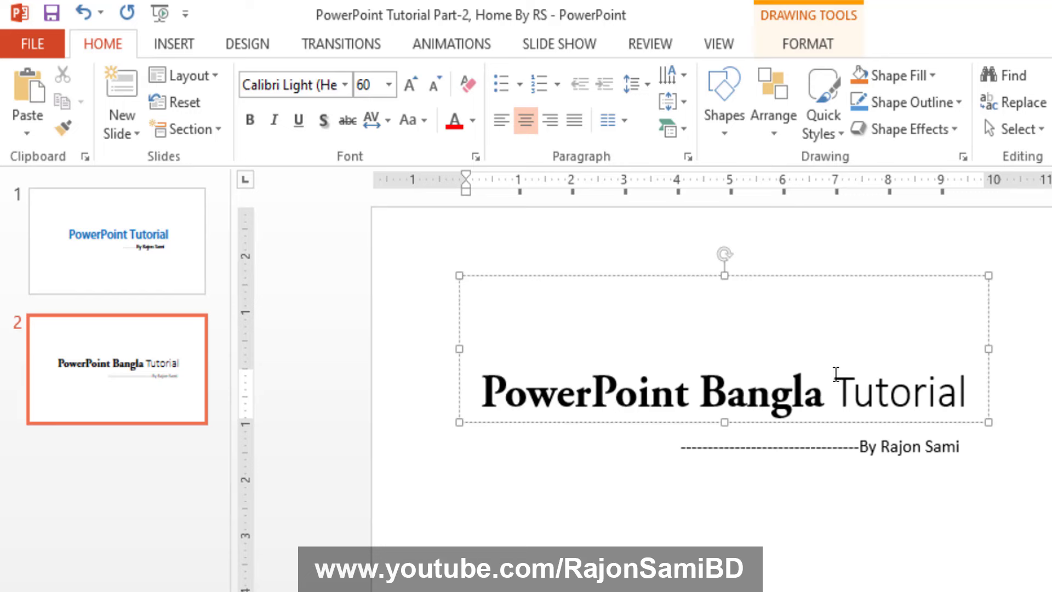
left_click_drag(834, 378, 978, 392)
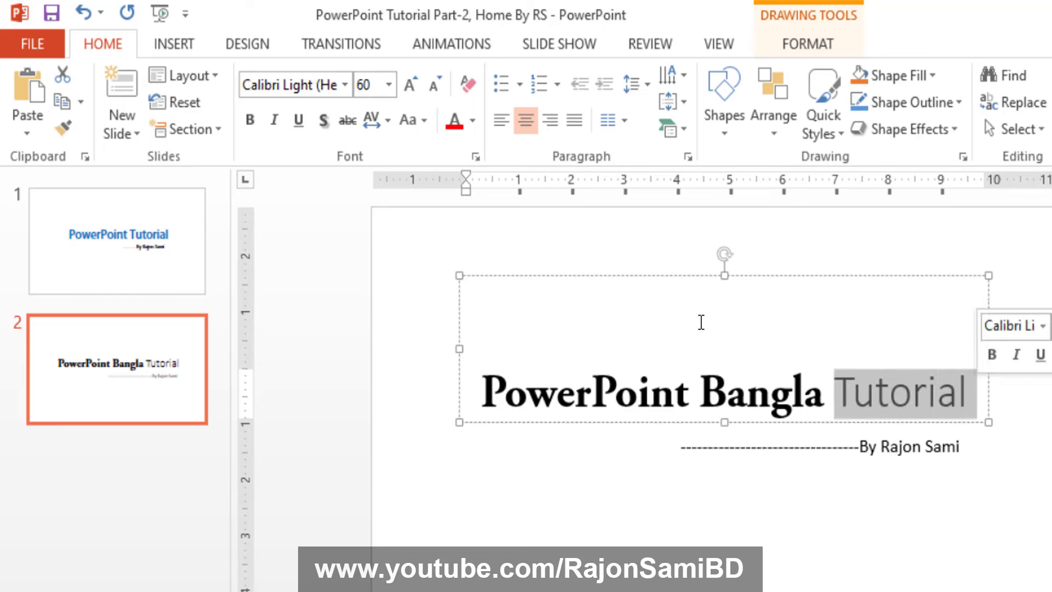
left_click(345, 84)
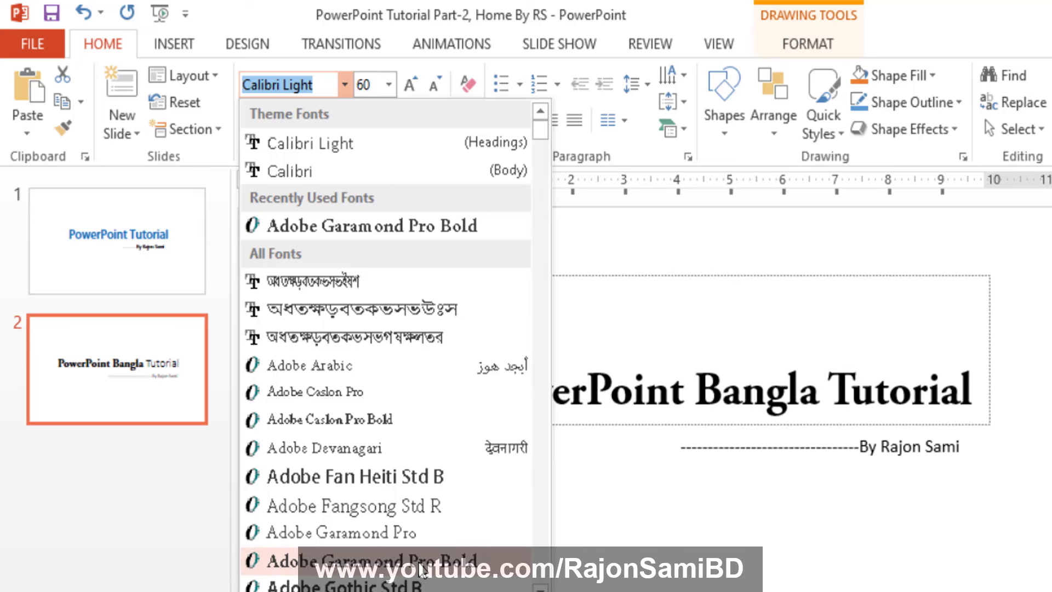
left_click(410, 472)
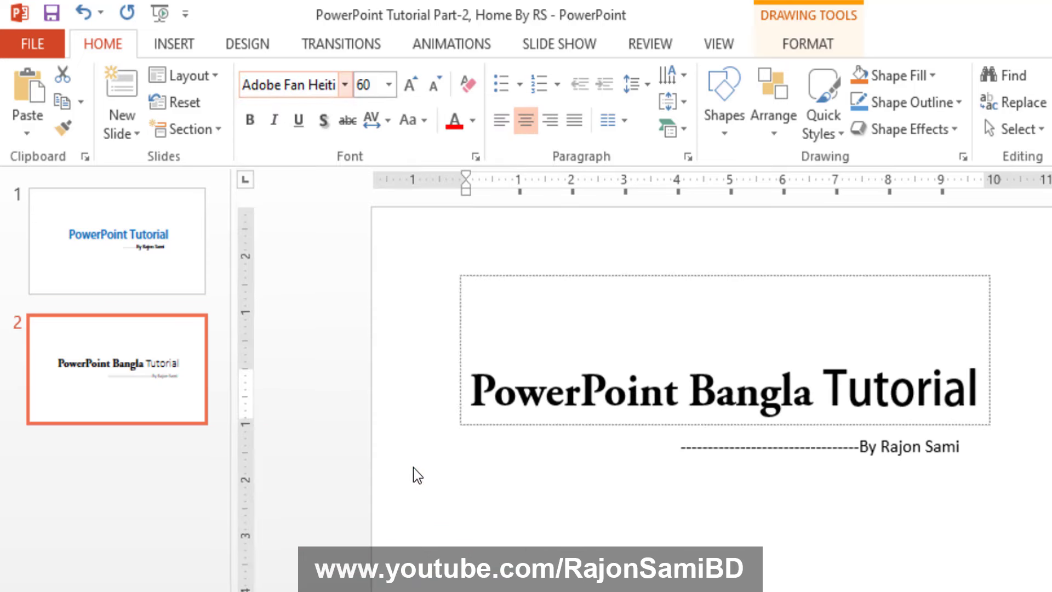
left_click(864, 411)
left_click(602, 405)
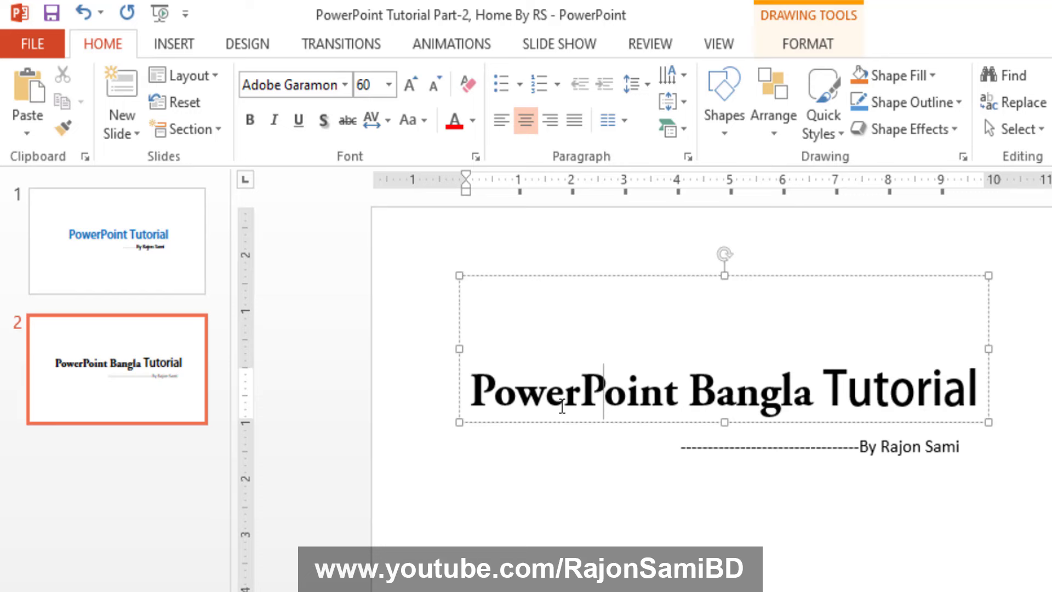
key("Left")
key("Left")
key("Left")
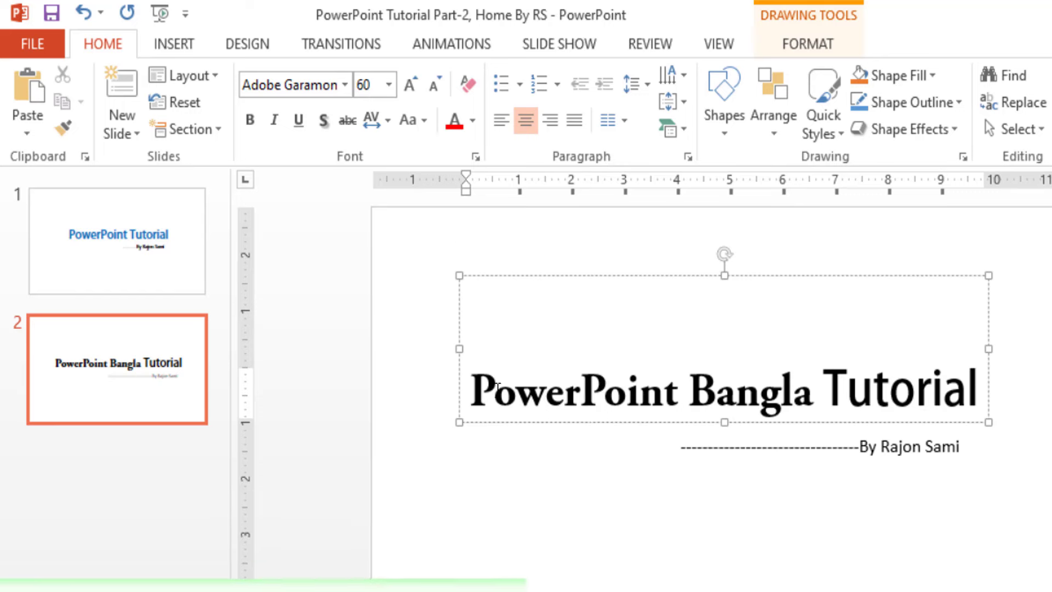
- Set the whole title to 54 pt, then try 80 pt
left_click_drag(469, 386, 905, 419)
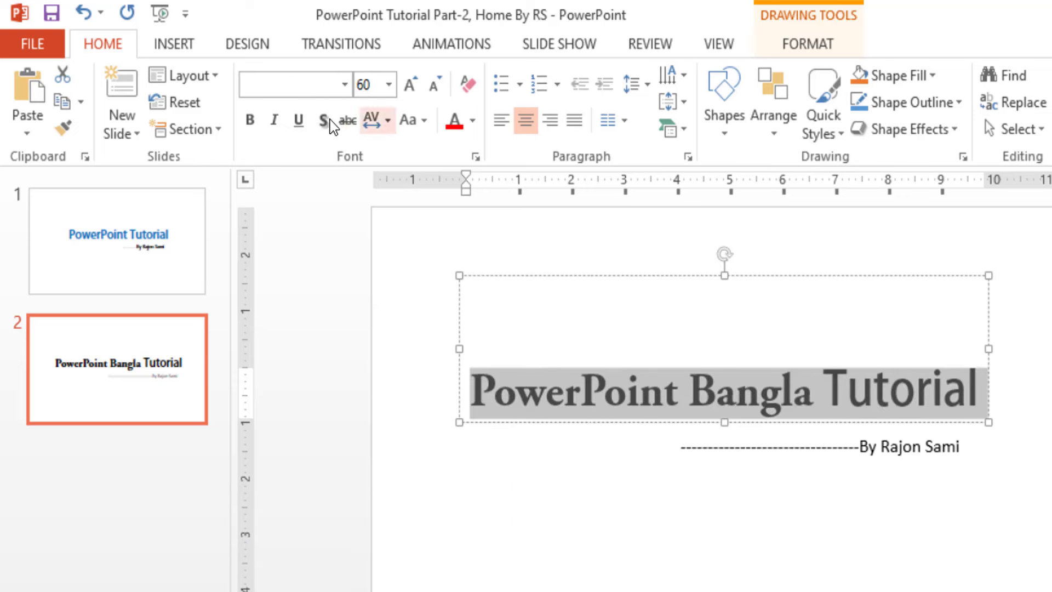
left_click(389, 84)
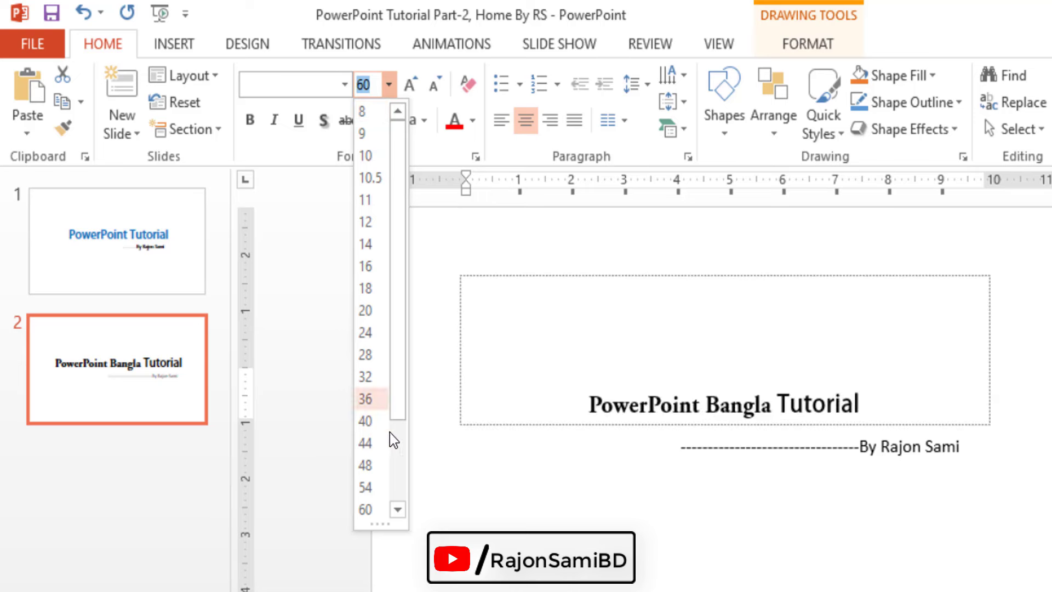
left_click(373, 489)
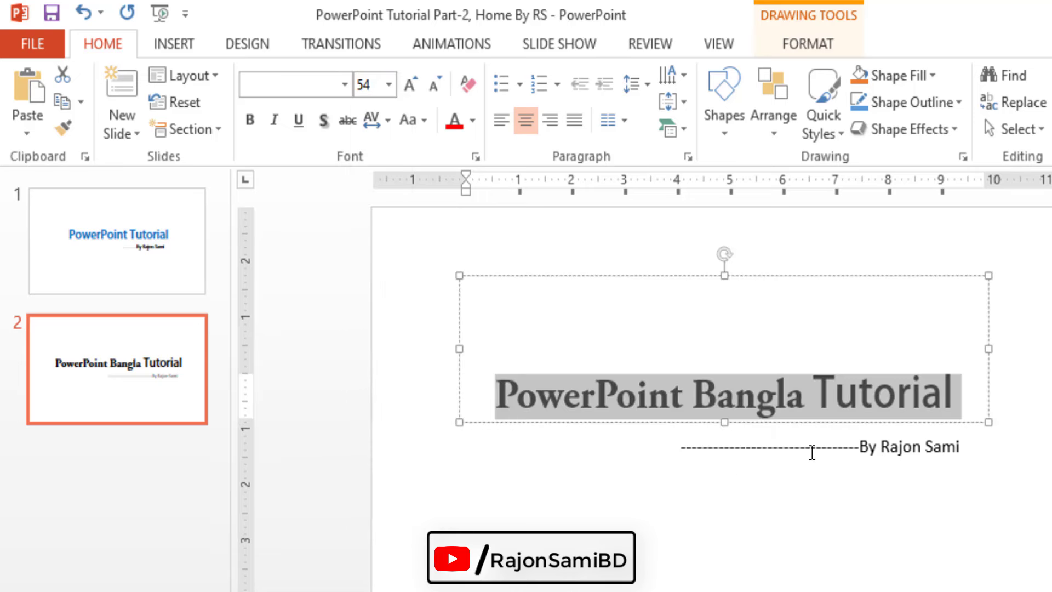
left_click(388, 85)
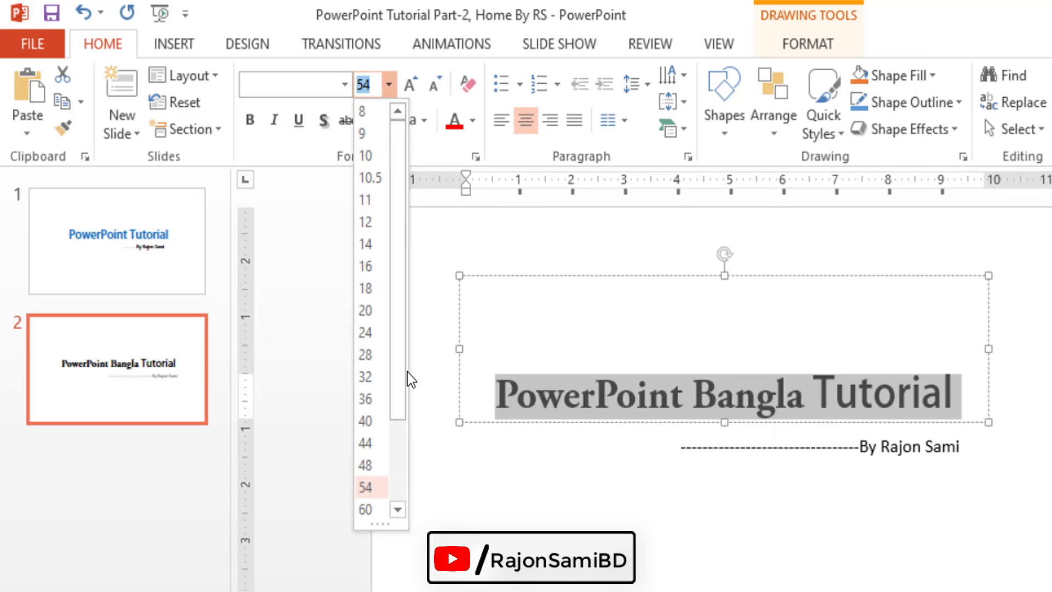
scroll(406, 376, "down", 2)
left_click(369, 466)
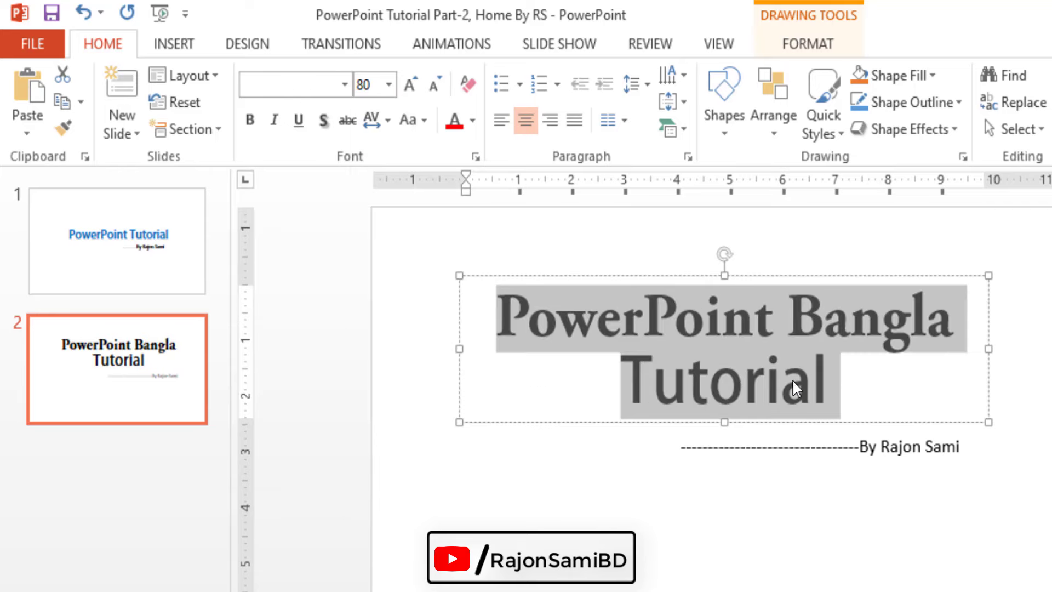
- Widen the title box, grow the title to 96 pt, then return it to 54 pt
left_click_drag(991, 345, 1041, 352)
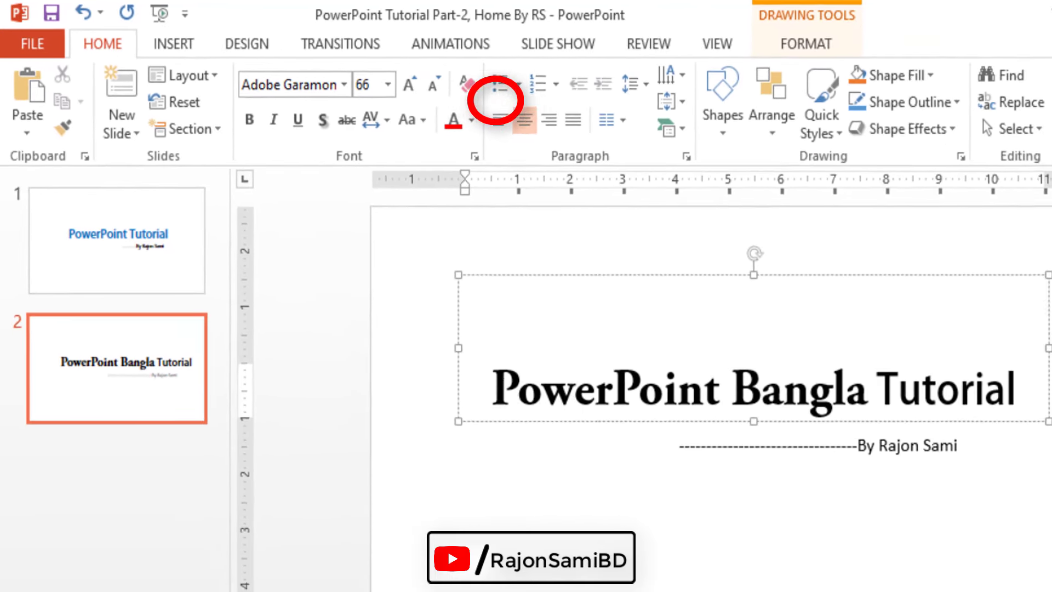
left_click(613, 388)
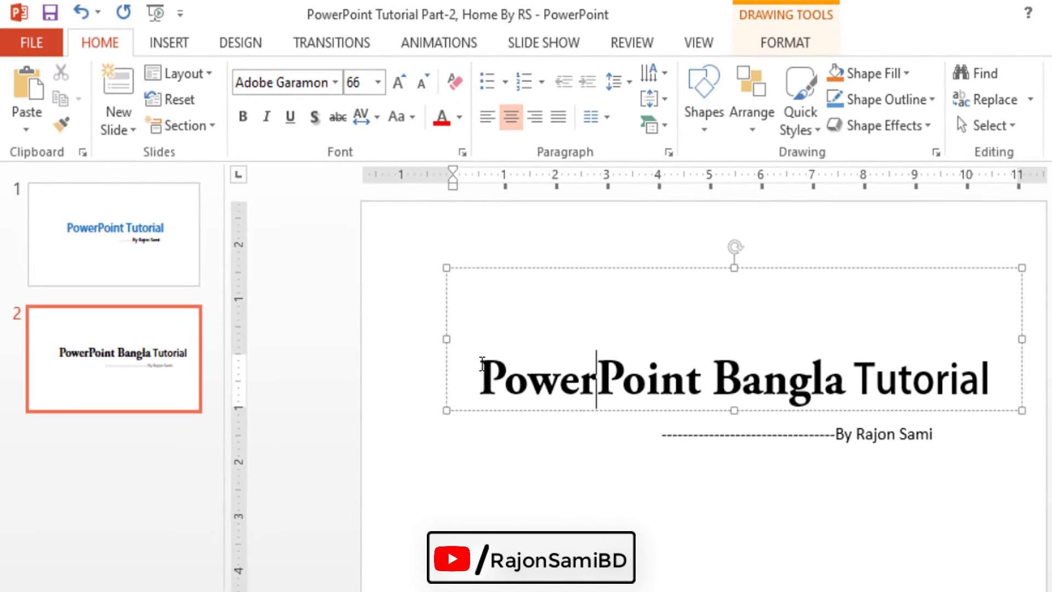
left_click_drag(482, 363, 991, 384)
left_click(402, 83)
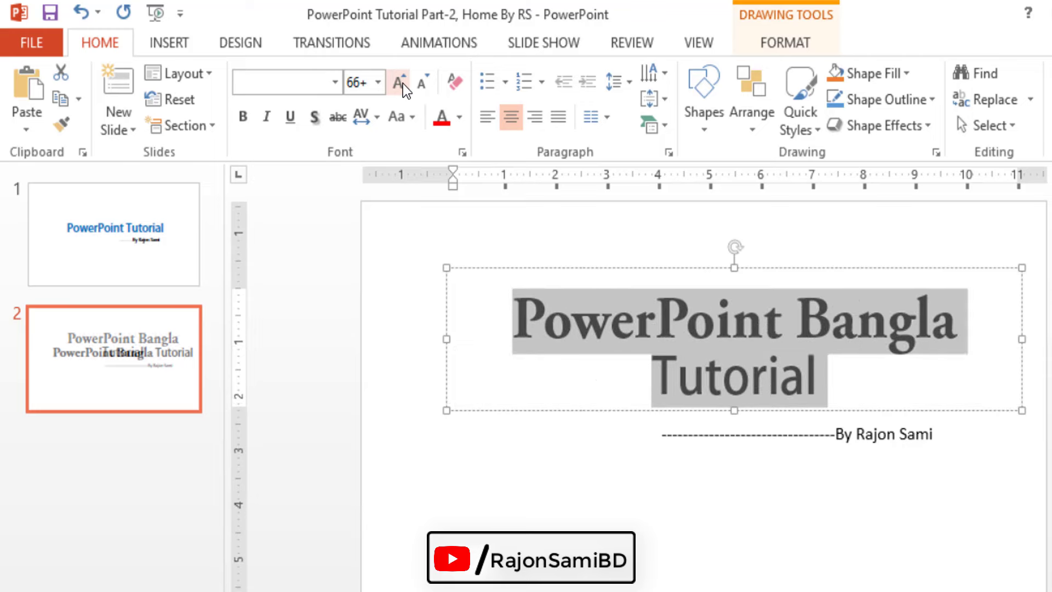
left_click(403, 84)
left_click(402, 83)
left_click(403, 84)
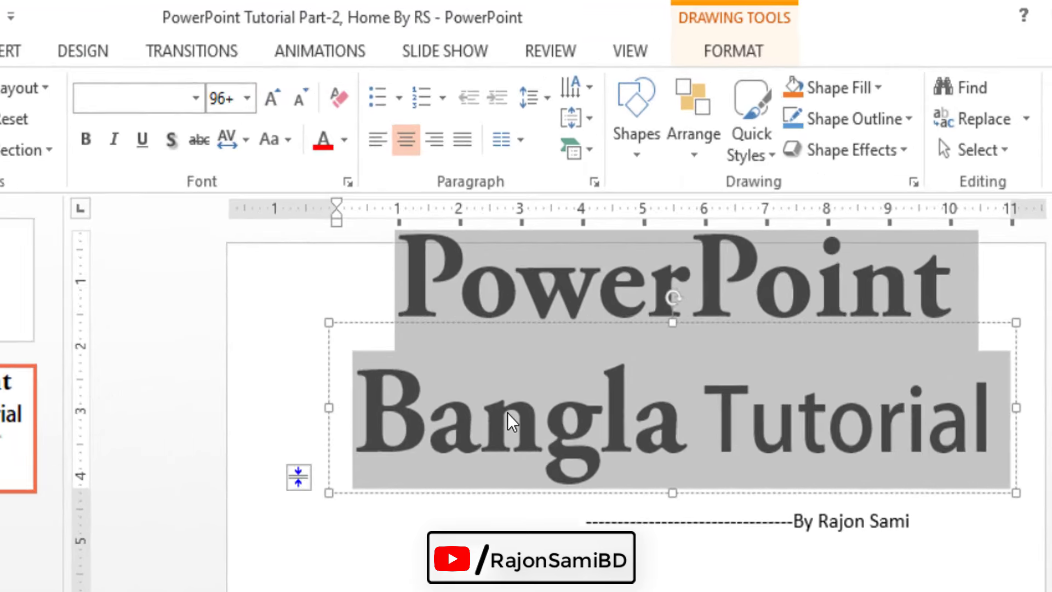
left_click(298, 99)
left_click(299, 99)
left_click(298, 98)
left_click(299, 99)
left_click(299, 99)
left_click(299, 99)
left_click(456, 468)
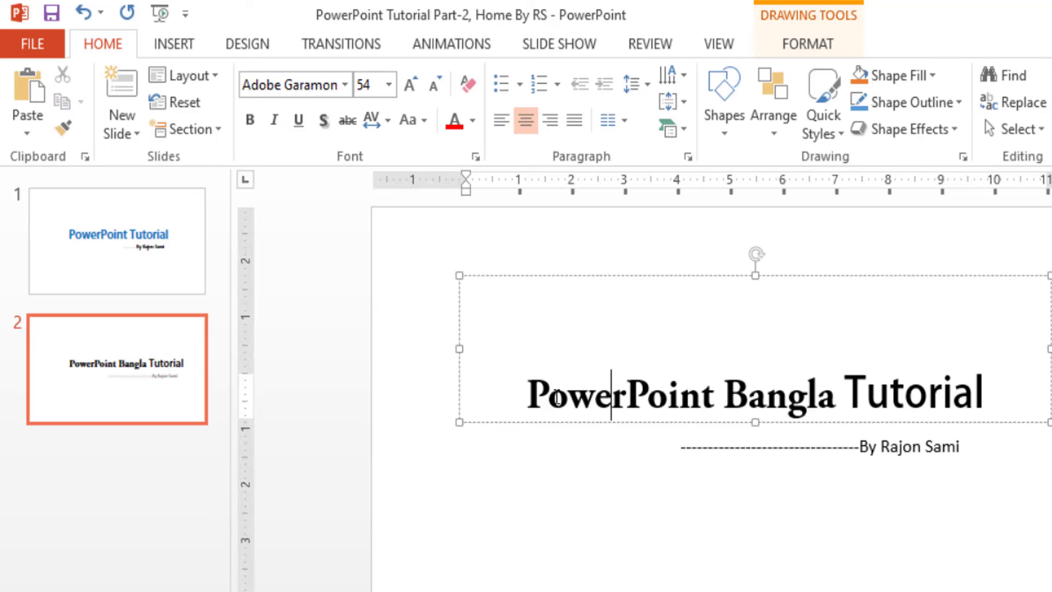
- Enlarge 'PowerPoint Bangla' one size step to 66 pt with Ctrl+]
left_click_drag(557, 398, 843, 387)
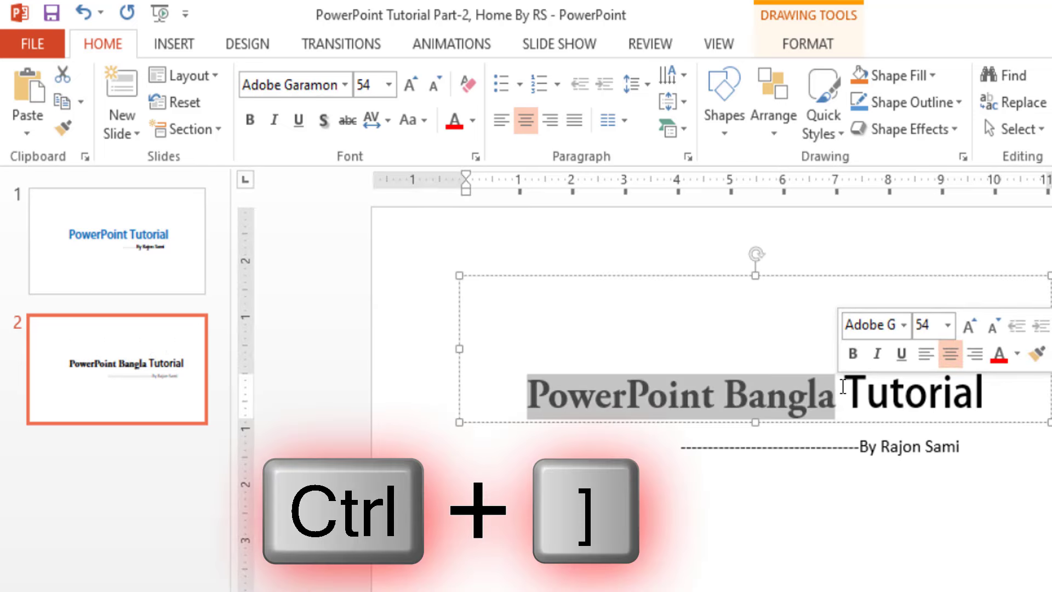
key("ctrl+bracketright")
key("ctrl+bracketright")
left_click(663, 389)
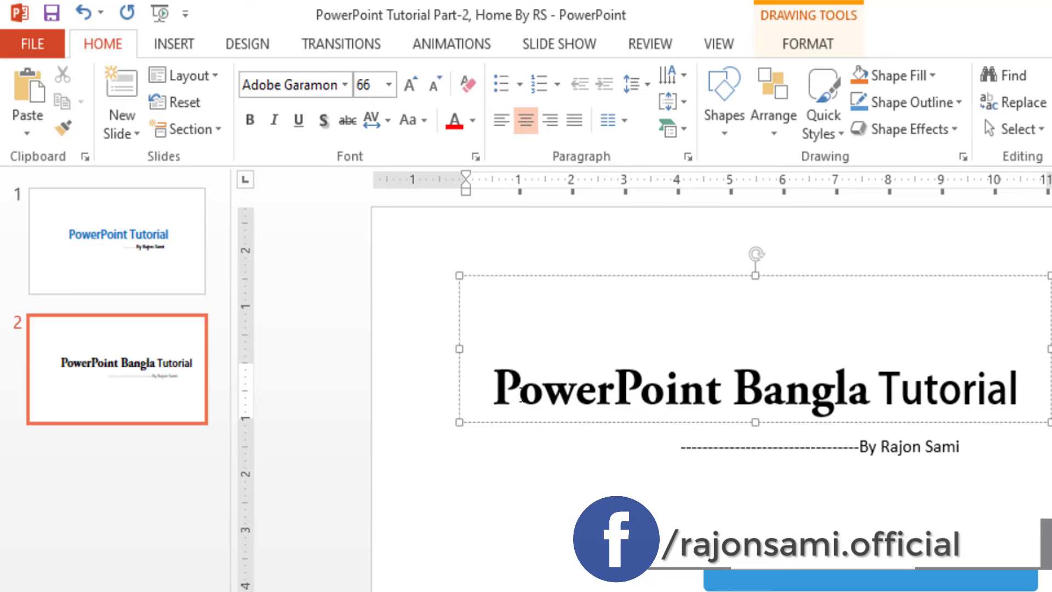
- Clear all formatting from the whole title, leaving plain Calibri Light 60
left_click_drag(492, 392, 518, 391)
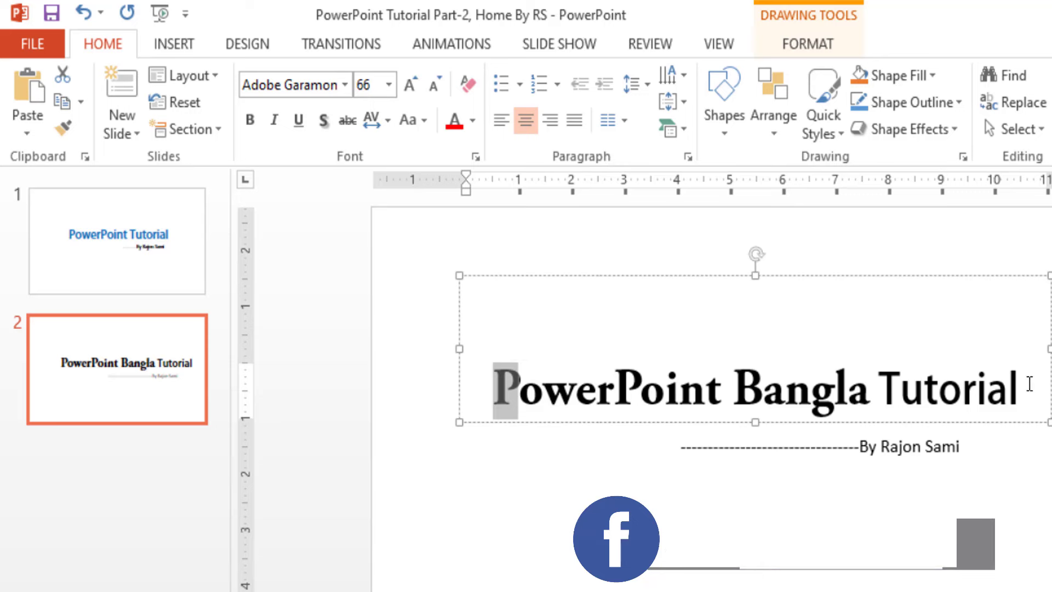
left_click_drag(1030, 384, 494, 392)
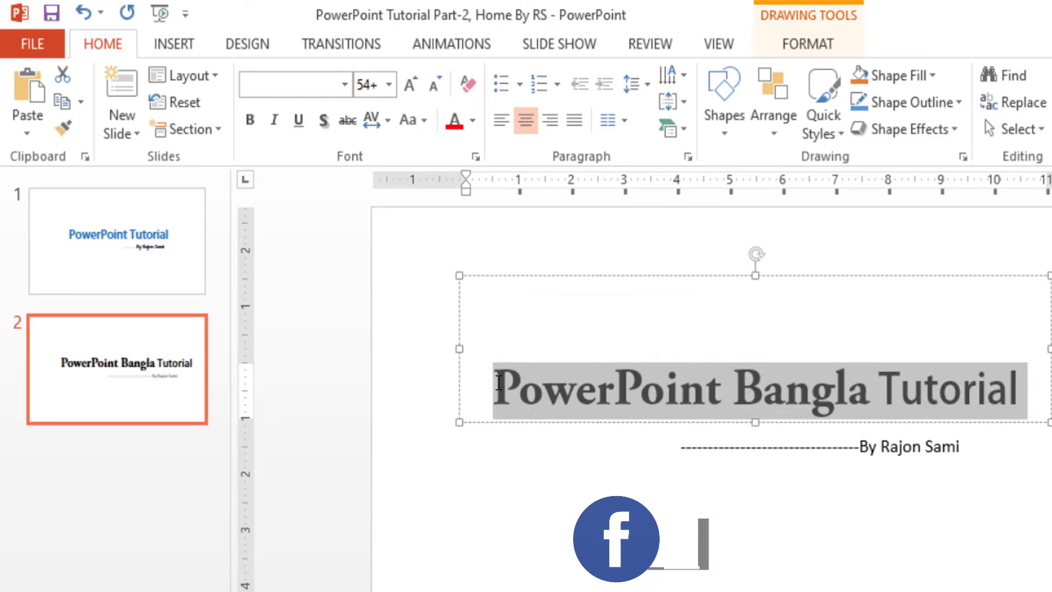
left_click(469, 86)
left_click(652, 392)
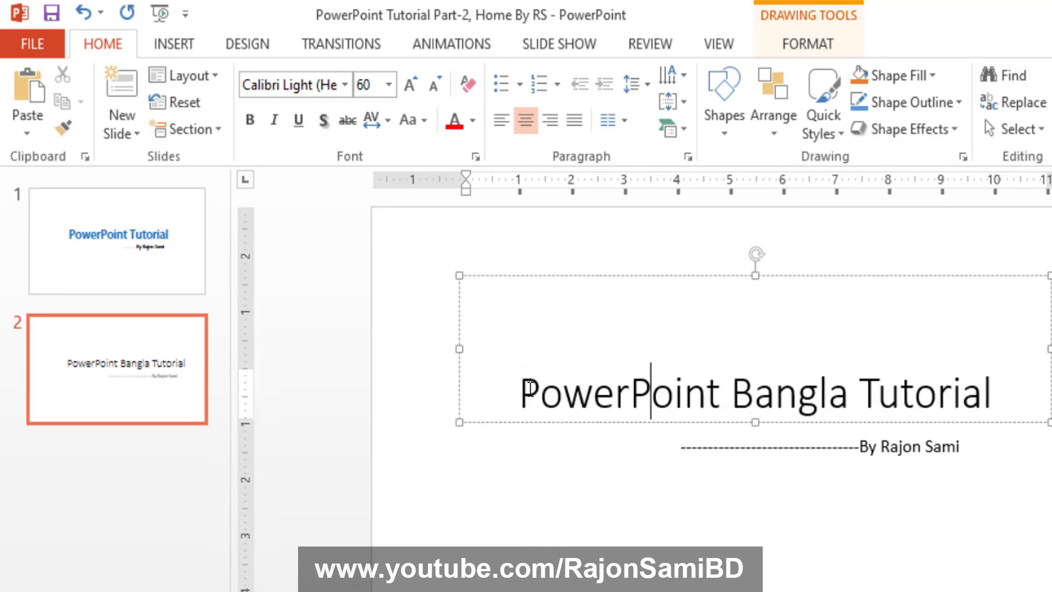
- Apply Adobe Fan Heiti Std B to the whole title
left_click_drag(529, 388, 1002, 390)
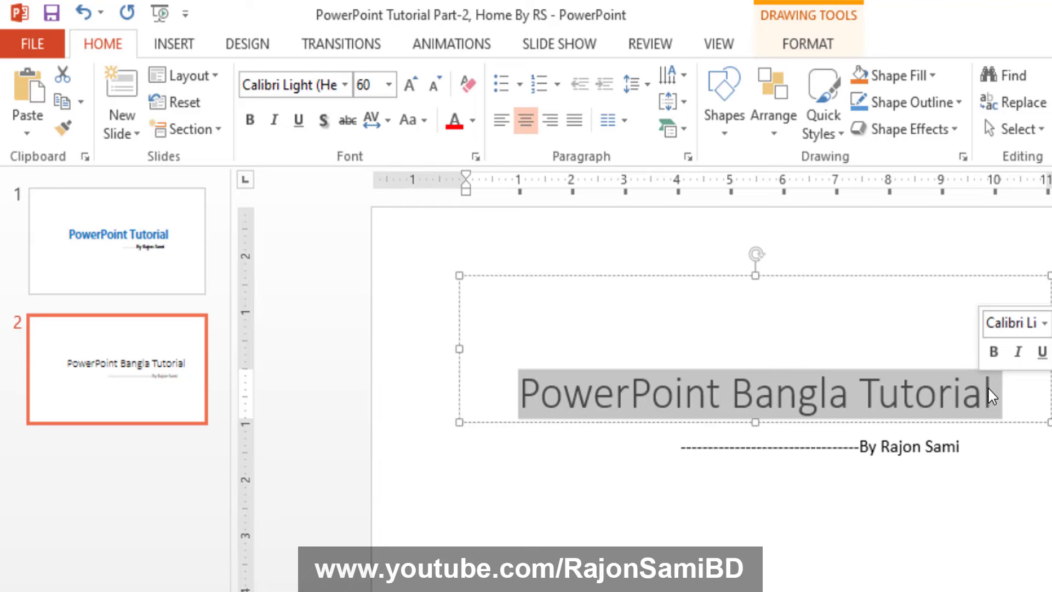
left_click(344, 84)
left_click(382, 512)
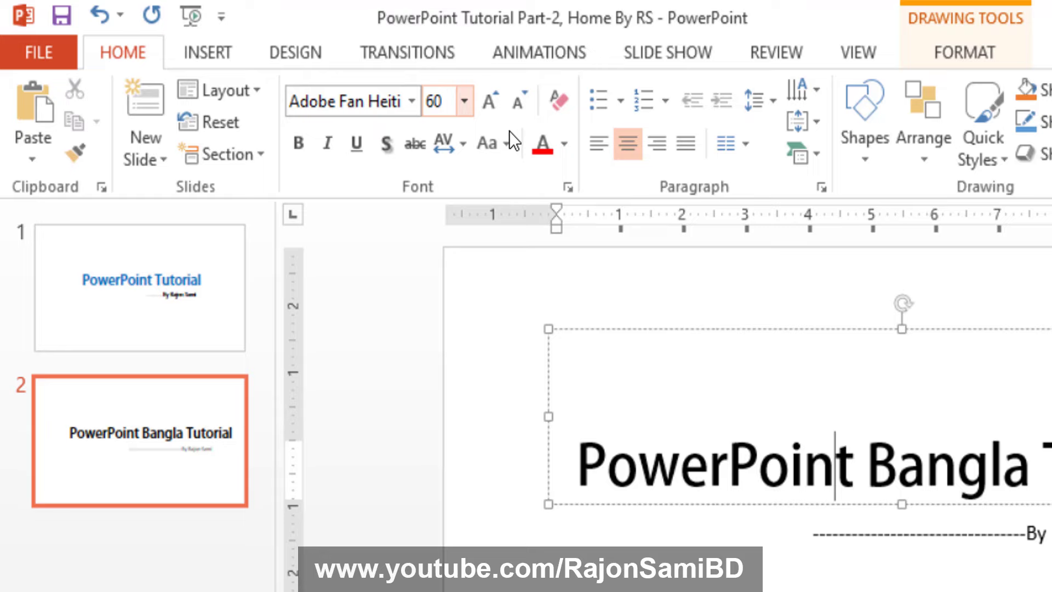
left_click(758, 465)
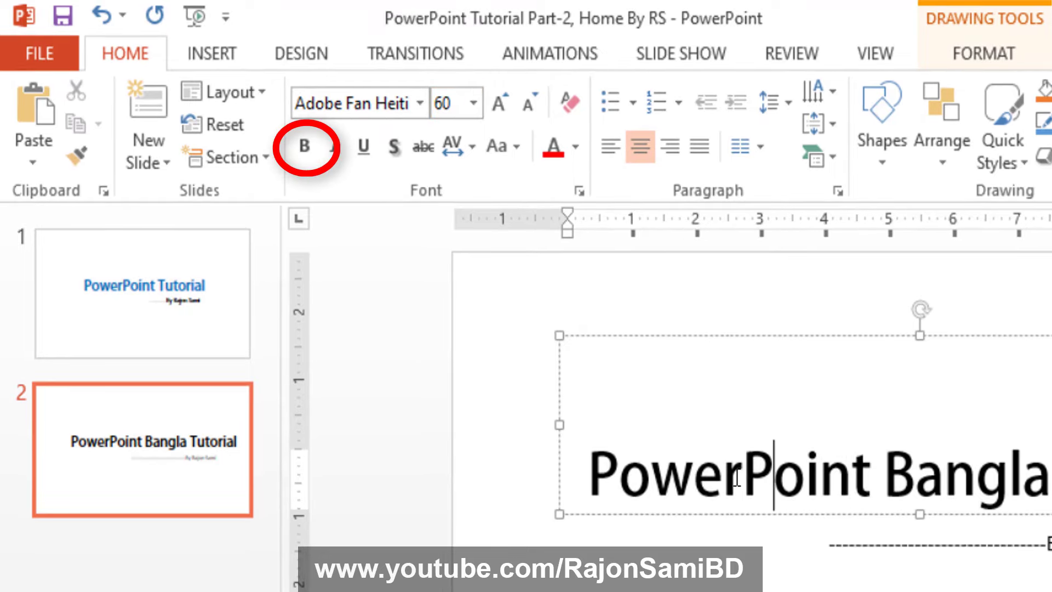
left_click_drag(737, 477, 591, 478)
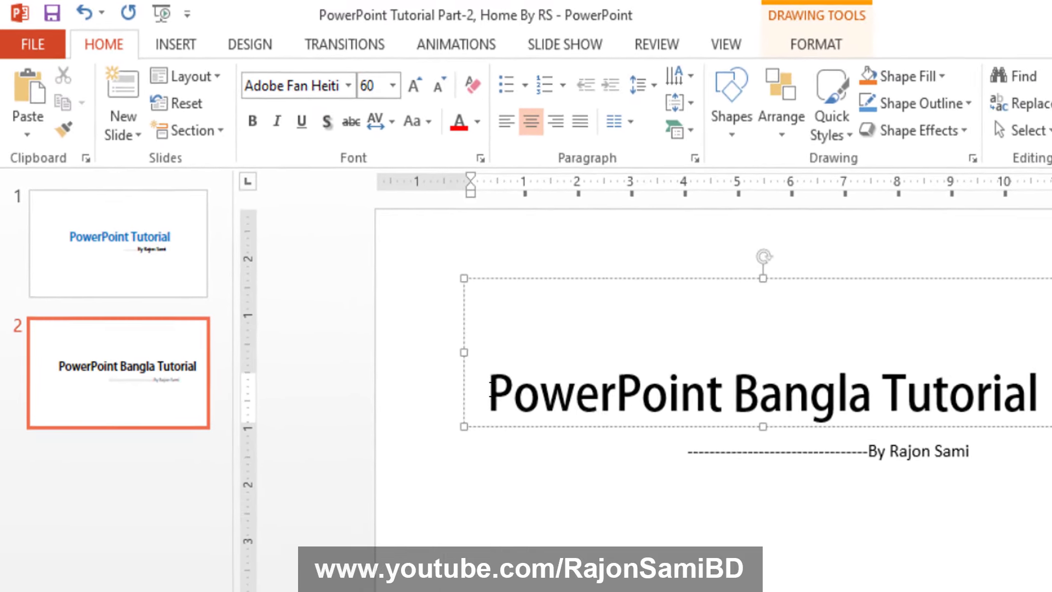
left_click(594, 395)
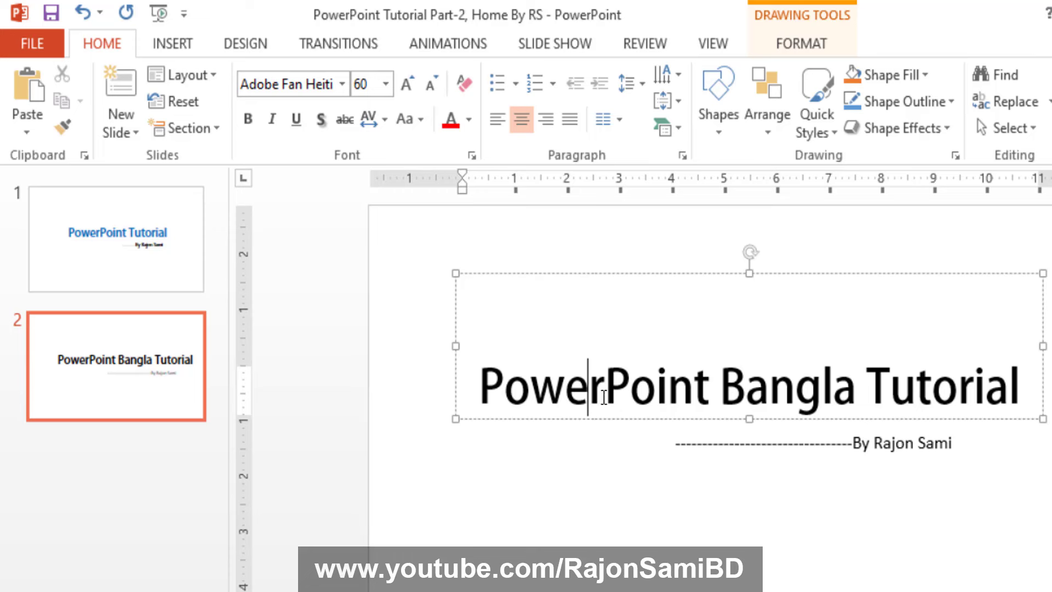
key("Left")
- Bold the letter B of 'Bangla' and experiment with selecting the title's first letter P
mouse_move(503, 376)
left_mouse_down()
mouse_move(480, 376)
mouse_move(503, 377)
left_mouse_up()
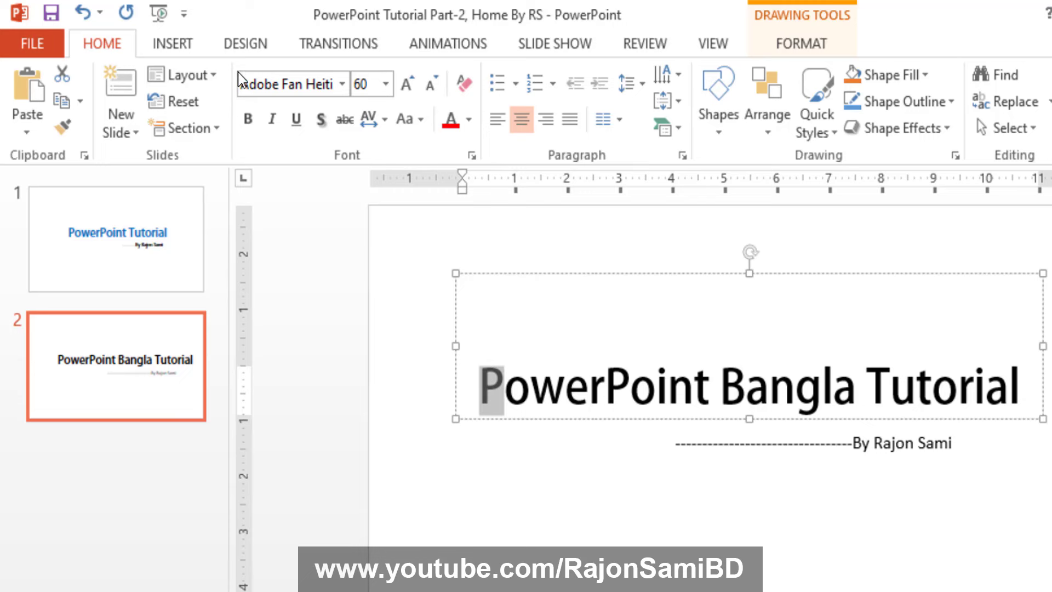
left_click(563, 390)
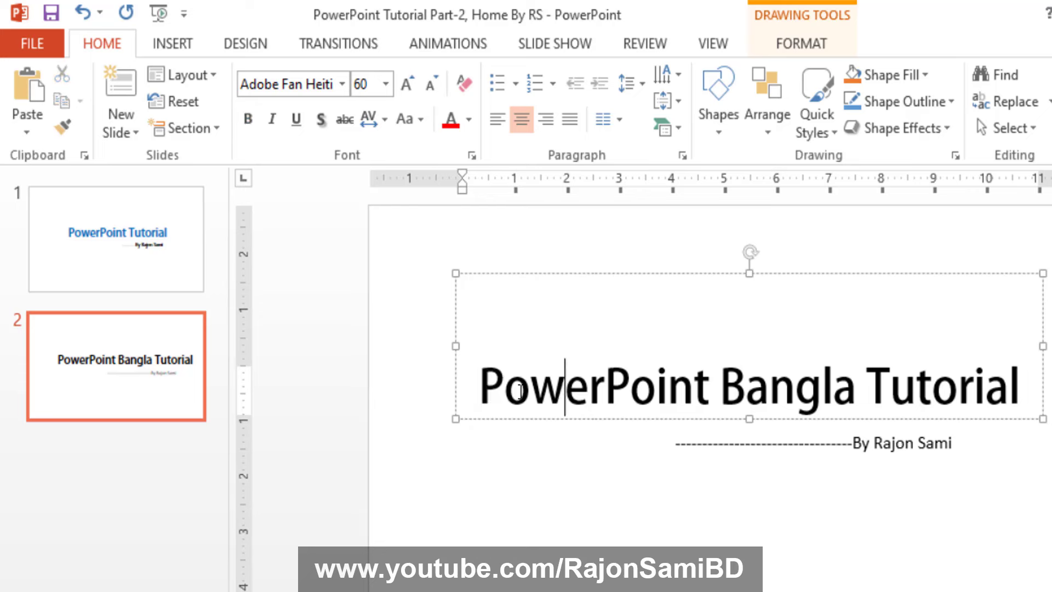
left_click_drag(503, 378, 480, 378)
left_click(767, 384)
left_click_drag(719, 383, 750, 386)
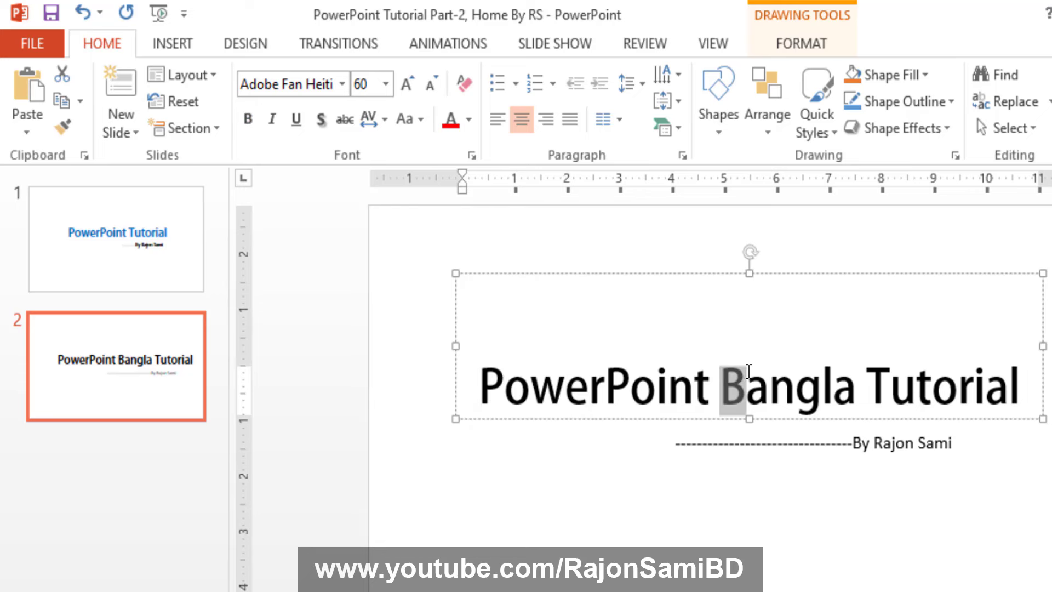
left_click(252, 130)
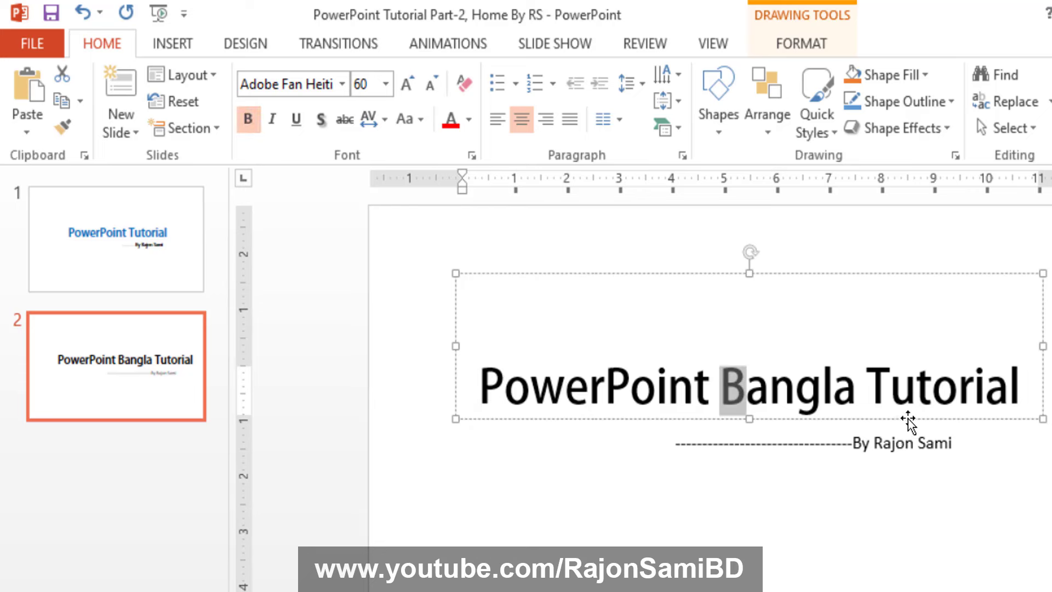
left_click(528, 388)
left_click_drag(480, 386, 500, 422)
key("ctrl+Return")
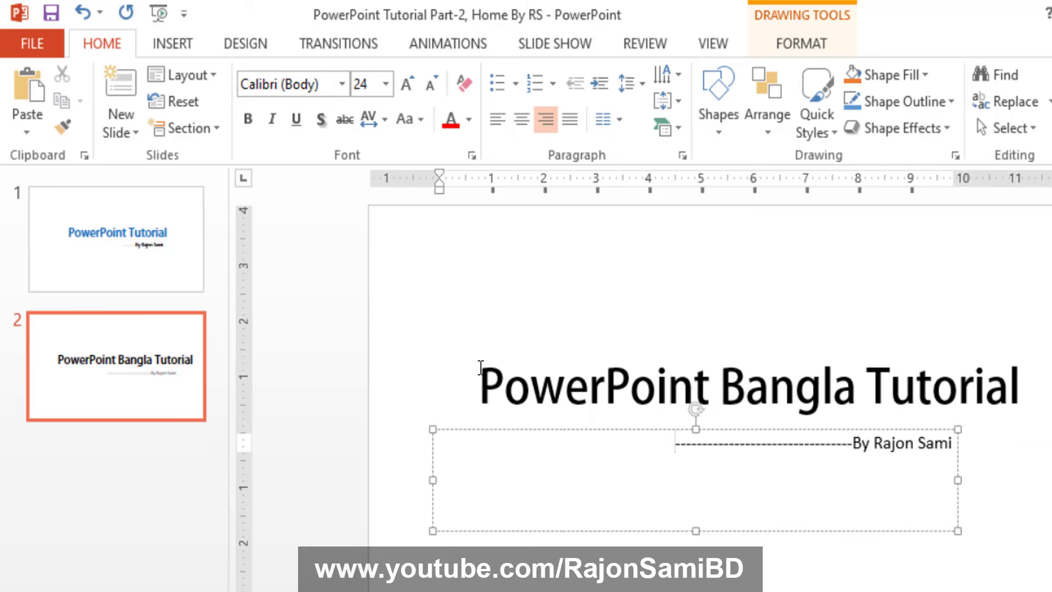
left_click(480, 369)
left_click_drag(479, 383, 503, 385)
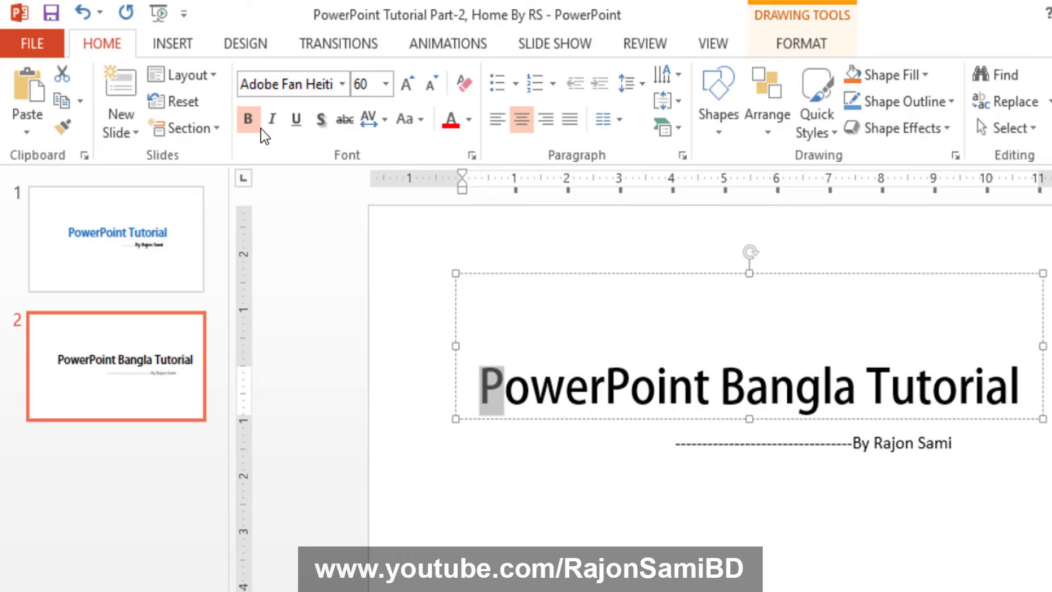
left_click(559, 400)
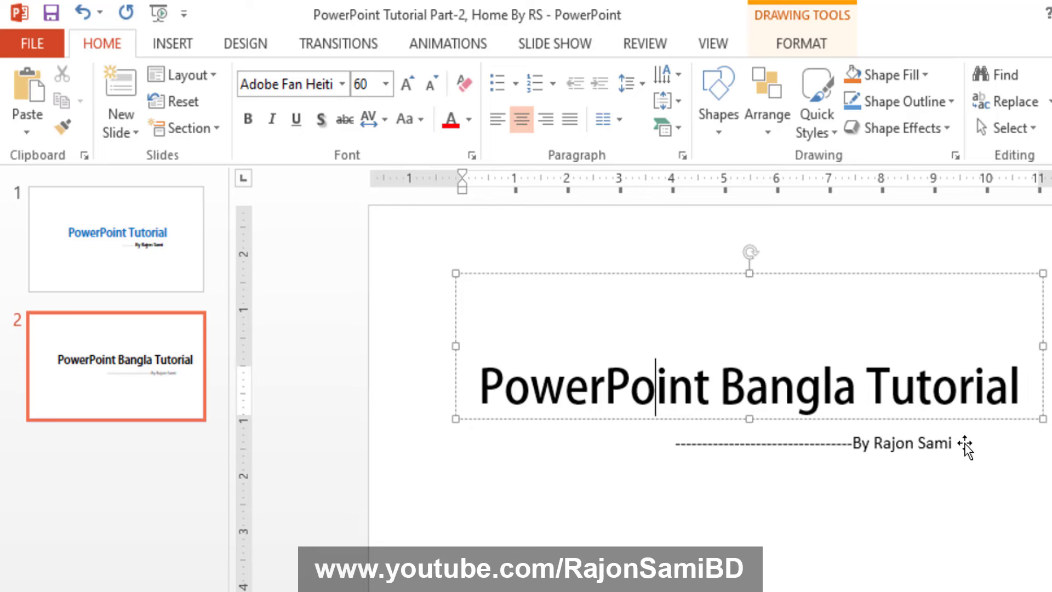
- Make the whole byline subtitle bold and reset the title's character formatting
left_click(928, 441)
triple_click(849, 441)
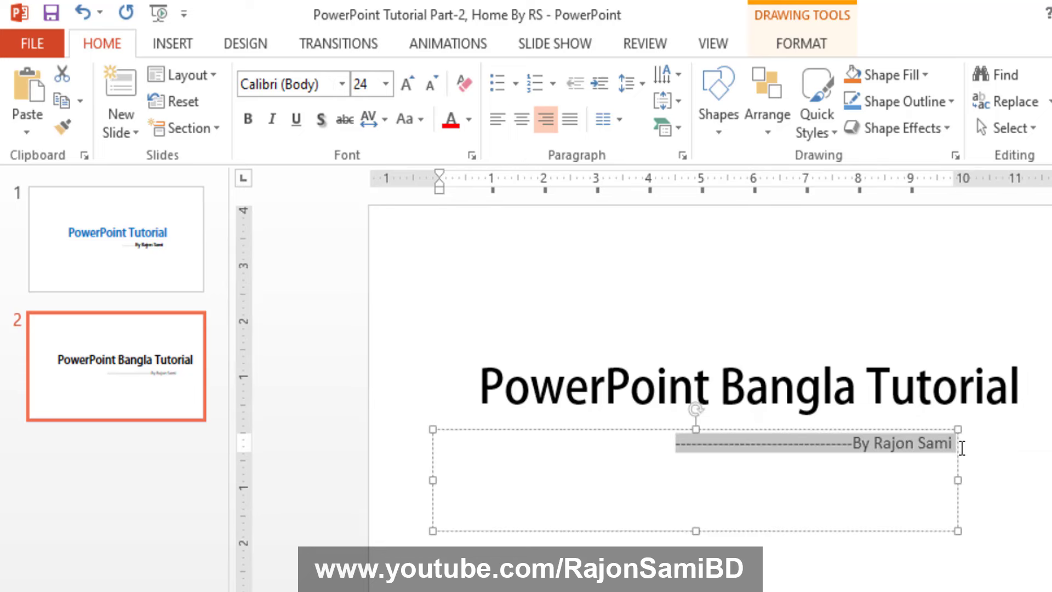
left_click(244, 120)
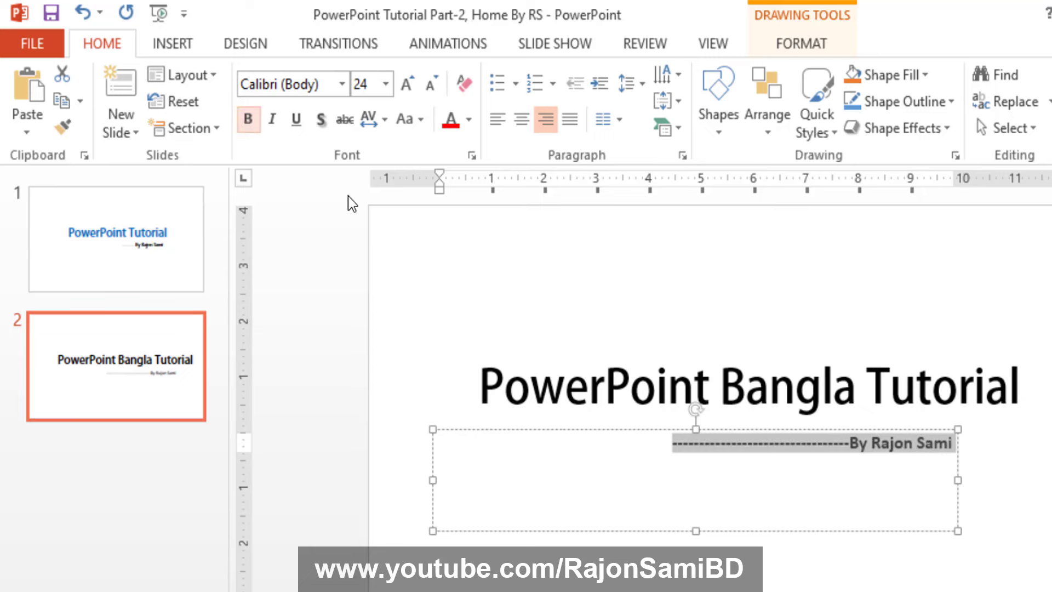
left_click(864, 502)
left_click(537, 371)
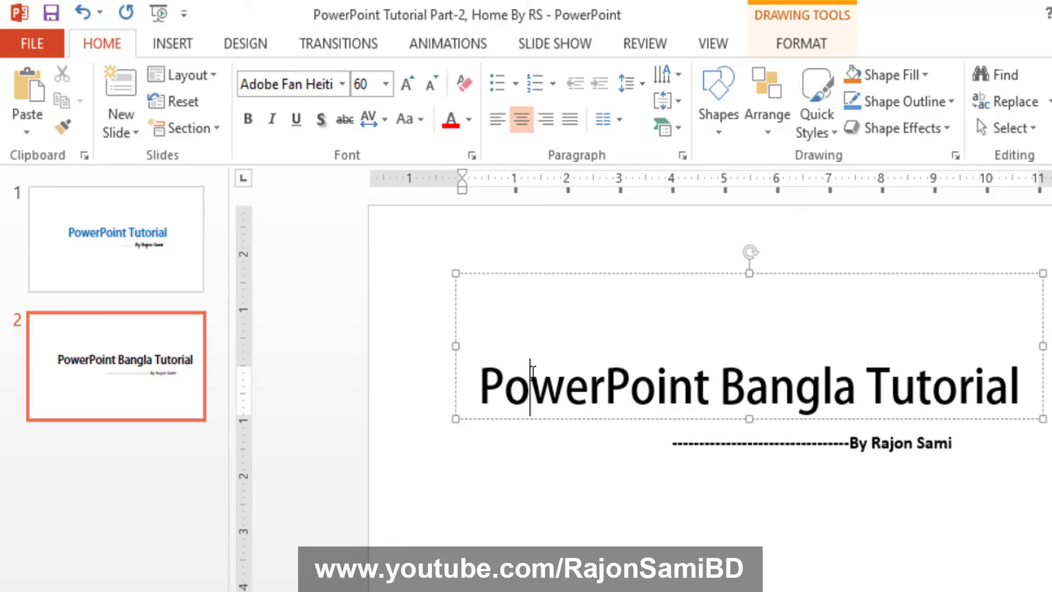
key("ctrl+space")
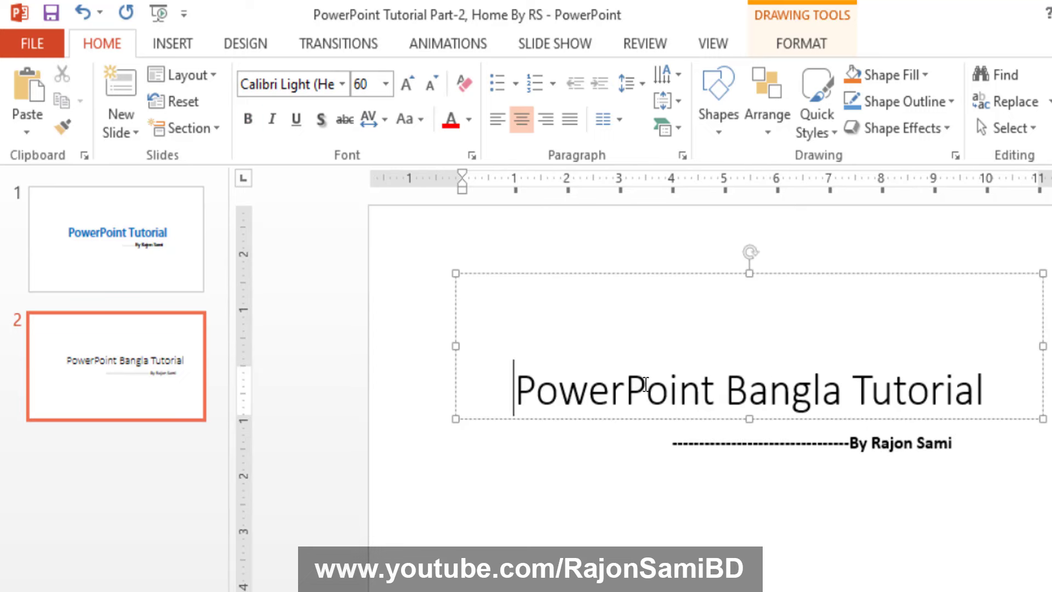
left_click_drag(515, 384, 1012, 387)
left_click(257, 124)
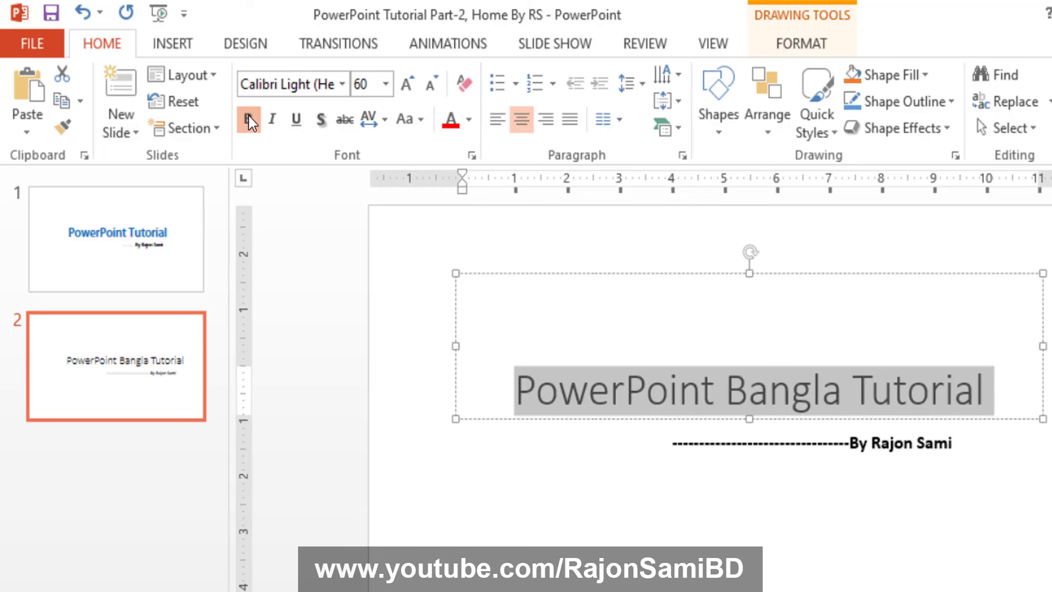
left_click(678, 386)
left_click_drag(538, 378, 712, 387)
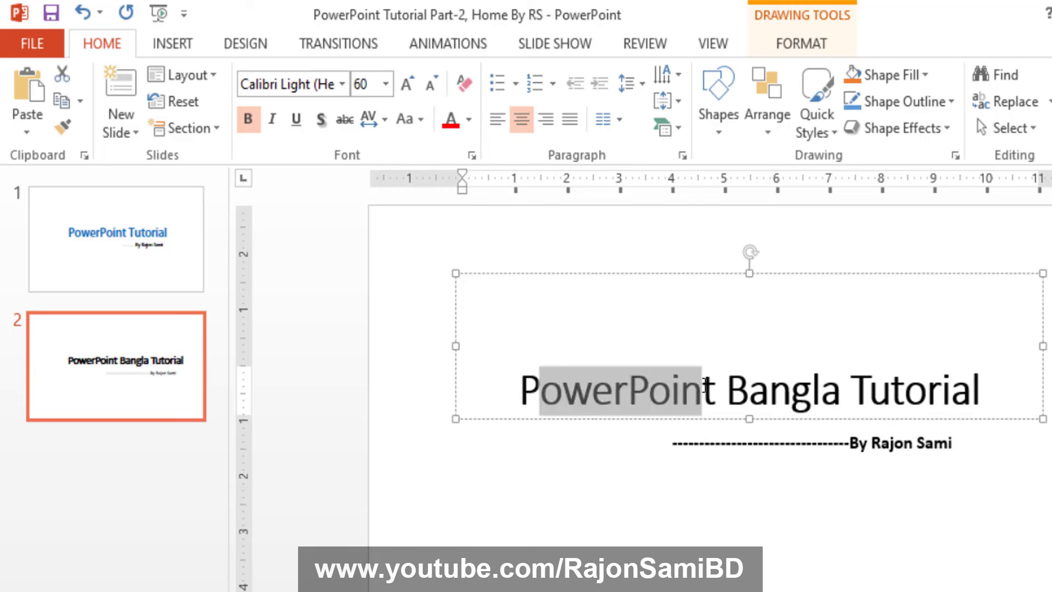
left_click(521, 378)
left_click_drag(521, 378, 727, 387)
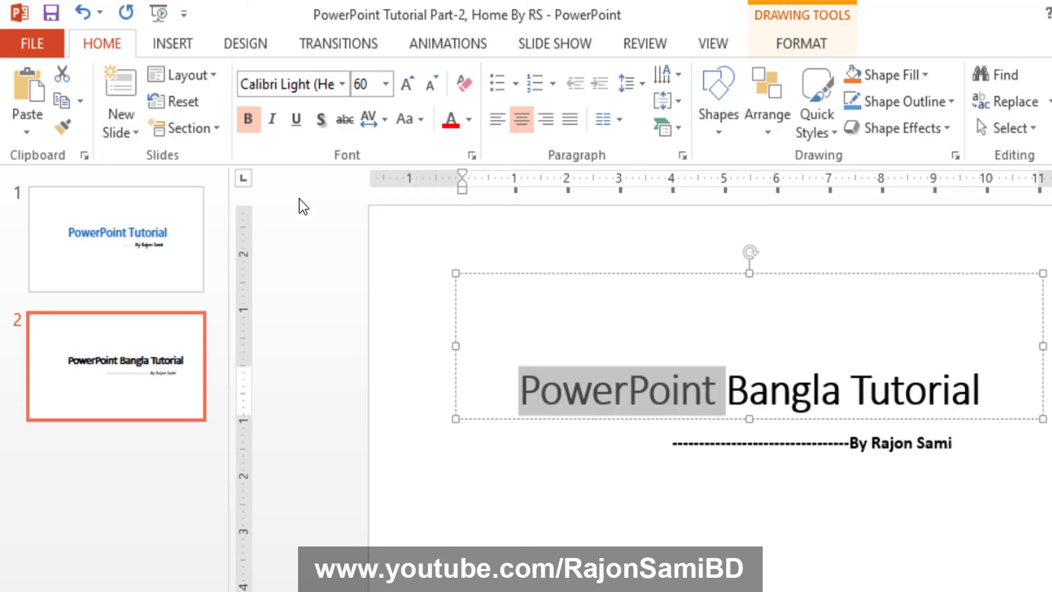
left_click(255, 123)
left_click(671, 387)
left_click(589, 386)
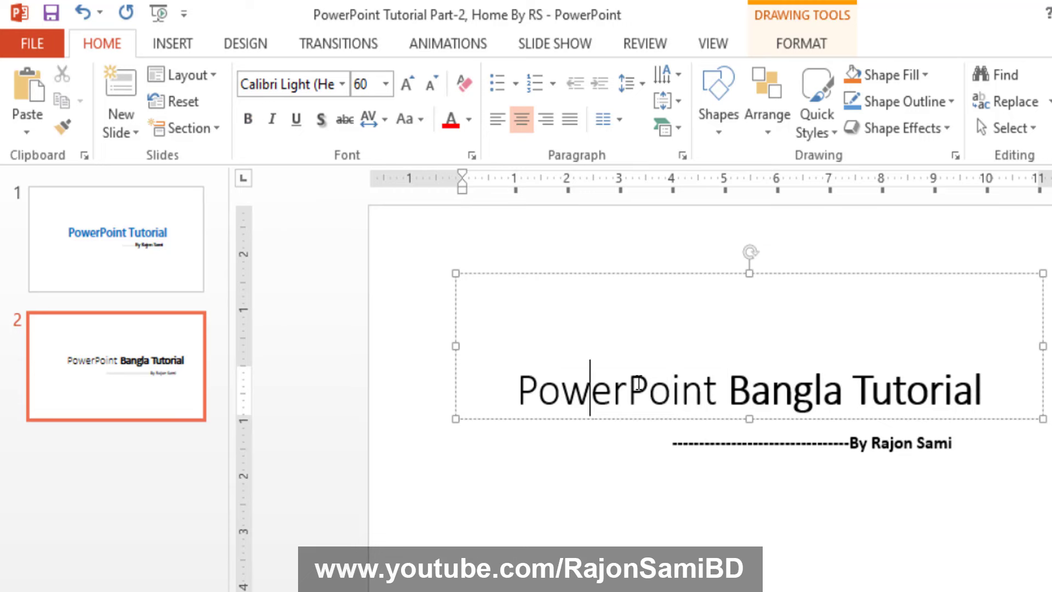
left_click(637, 383)
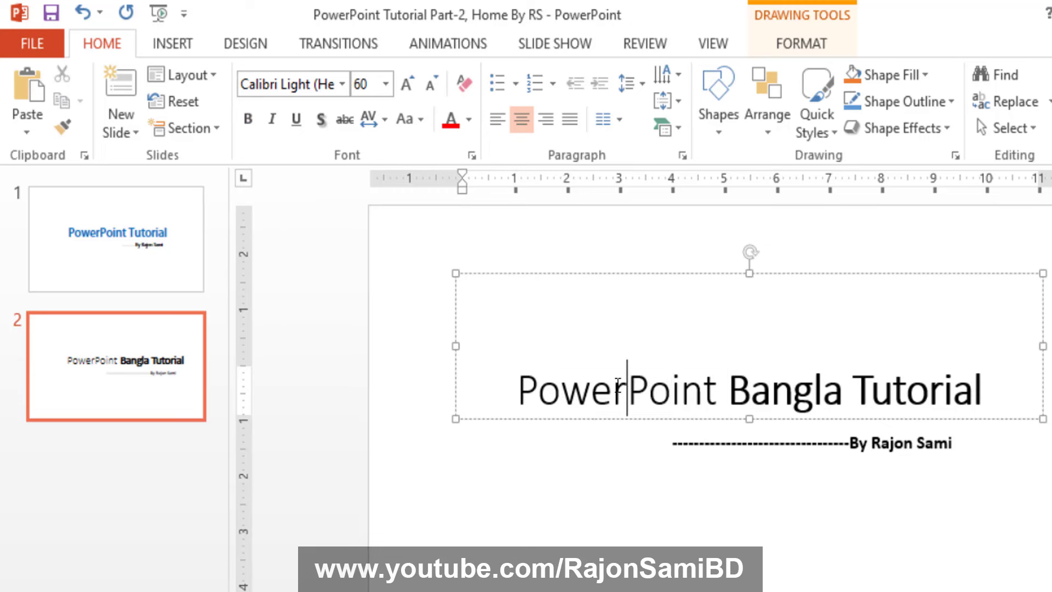
left_click_drag(518, 390, 784, 392)
left_click(535, 390)
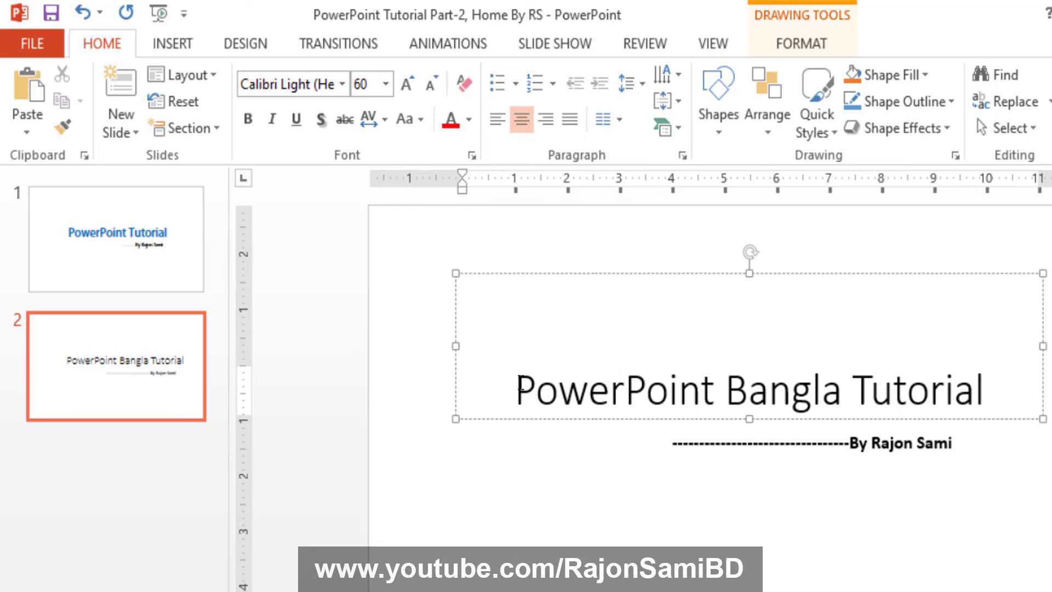
mouse_move(535, 390)
left_mouse_down()
mouse_move(515, 390)
mouse_move(535, 386)
left_mouse_up()
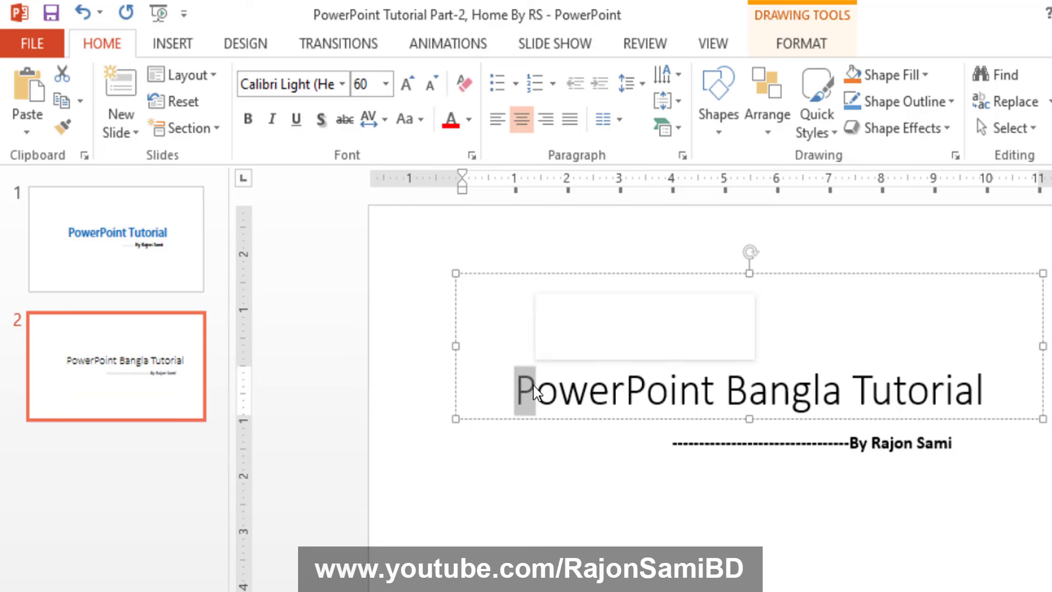
key("ctrl+b")
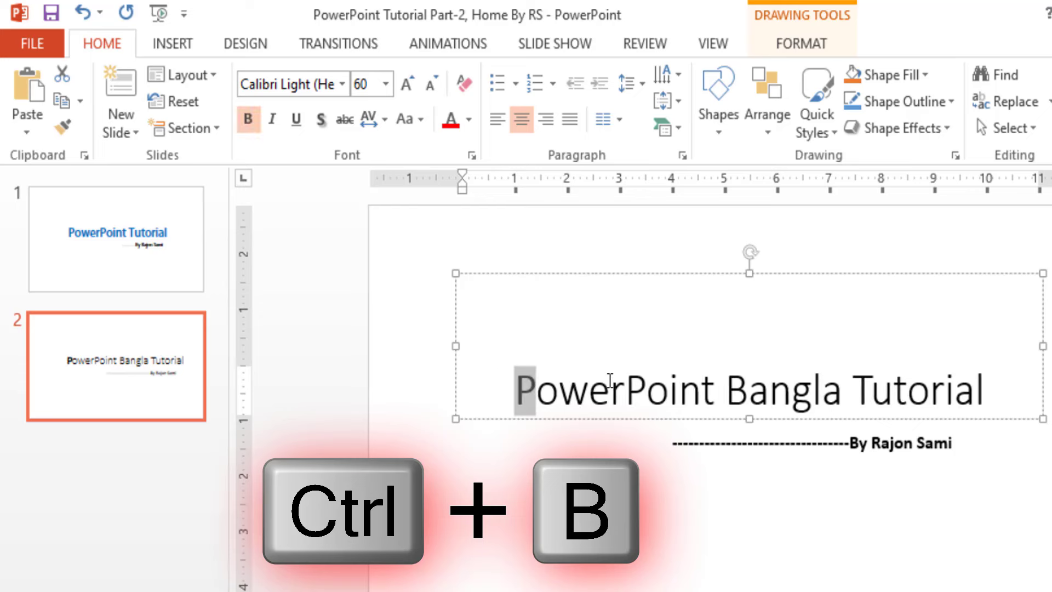
left_click(610, 388)
left_click_drag(524, 375, 1019, 390)
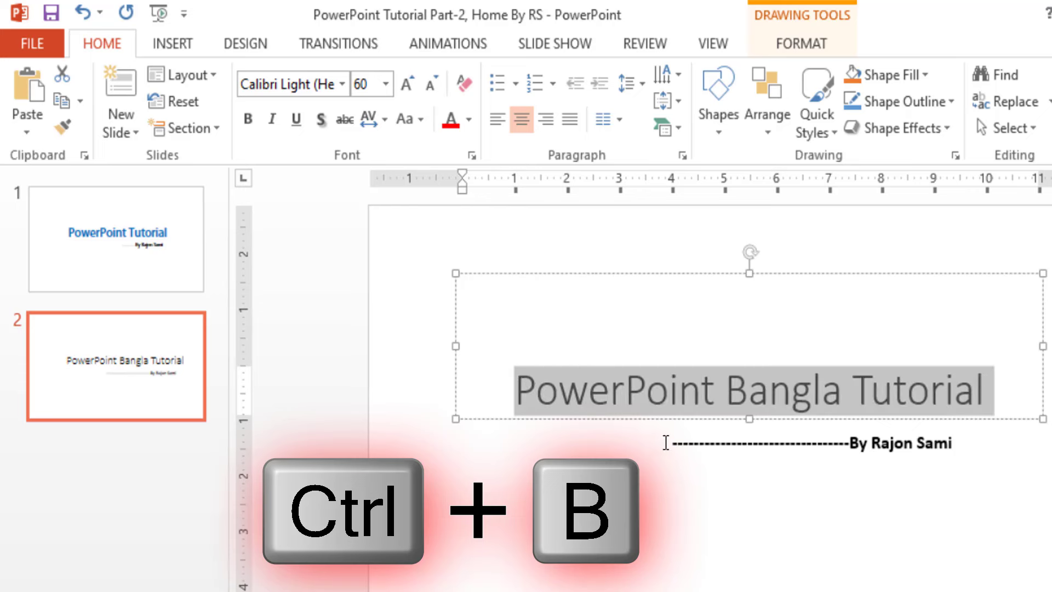
key("ctrl+b")
key("ctrl+b")
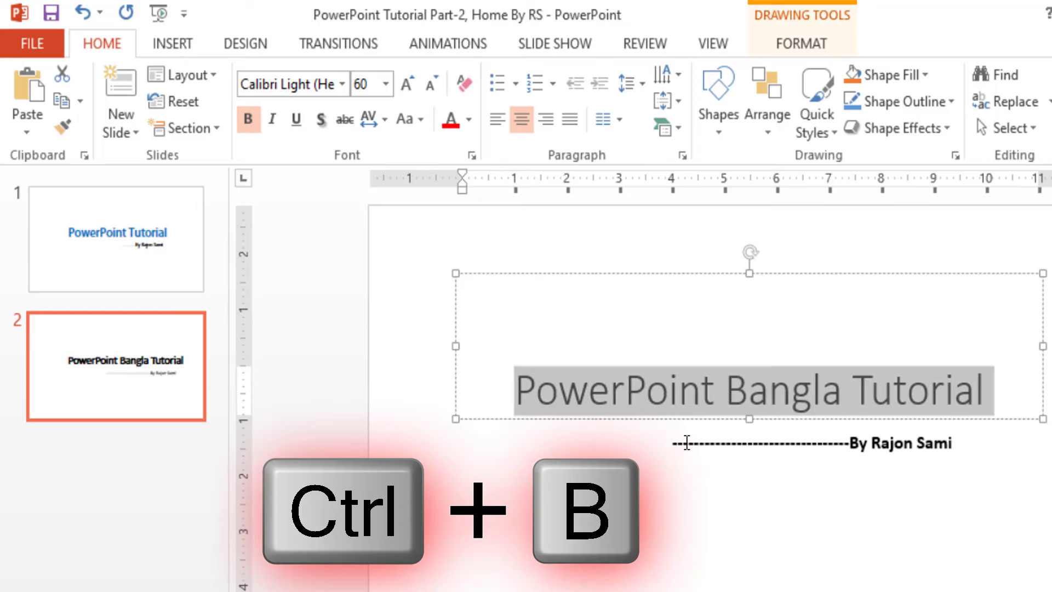
left_click(603, 378)
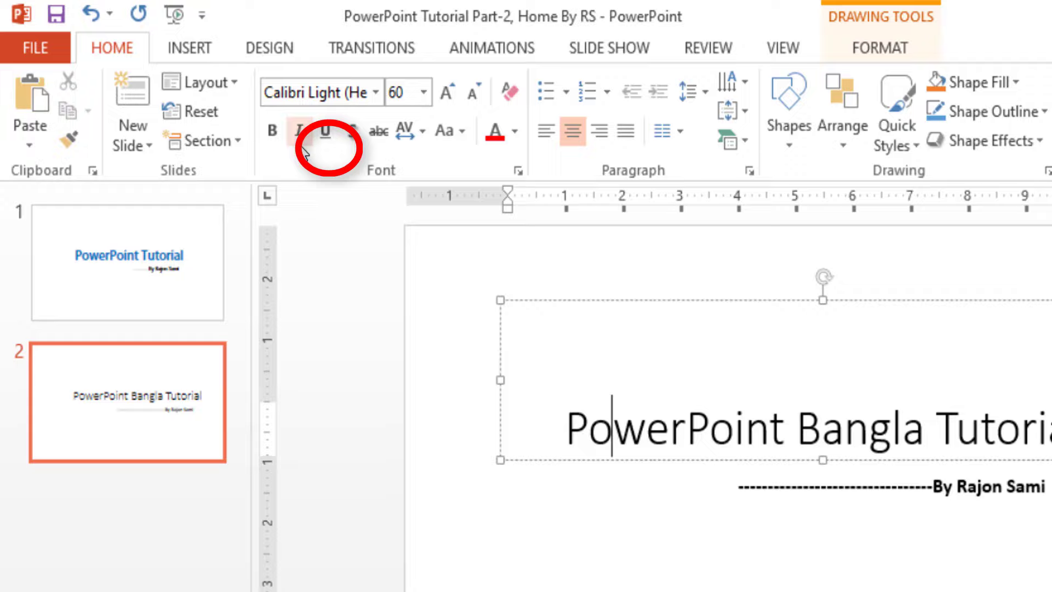
- Italicize 'PowerPoint' in the title, then undo it
left_click(634, 430)
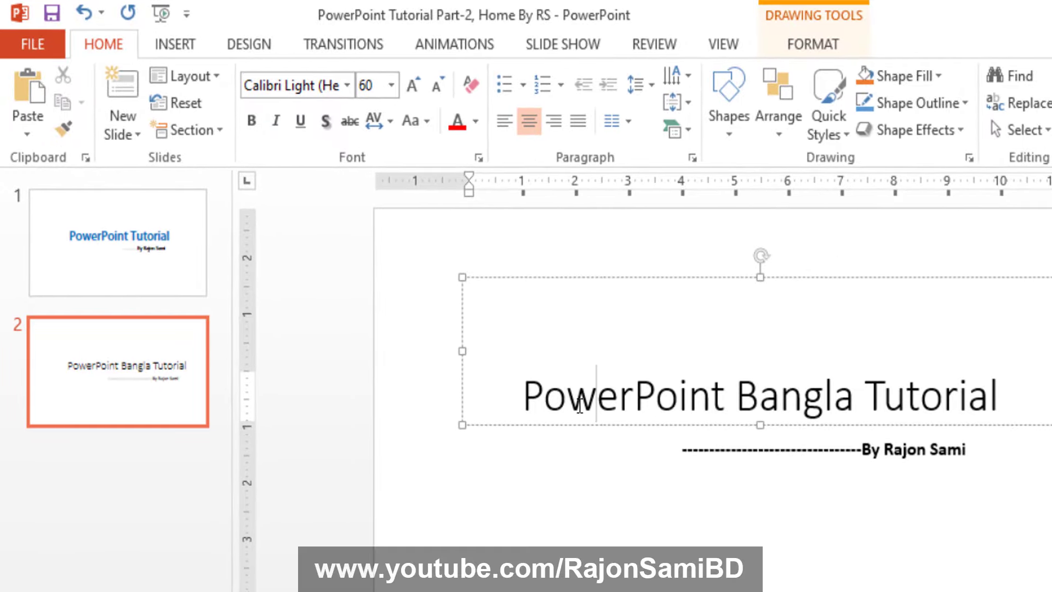
left_click(530, 395)
left_click_drag(522, 394, 730, 390)
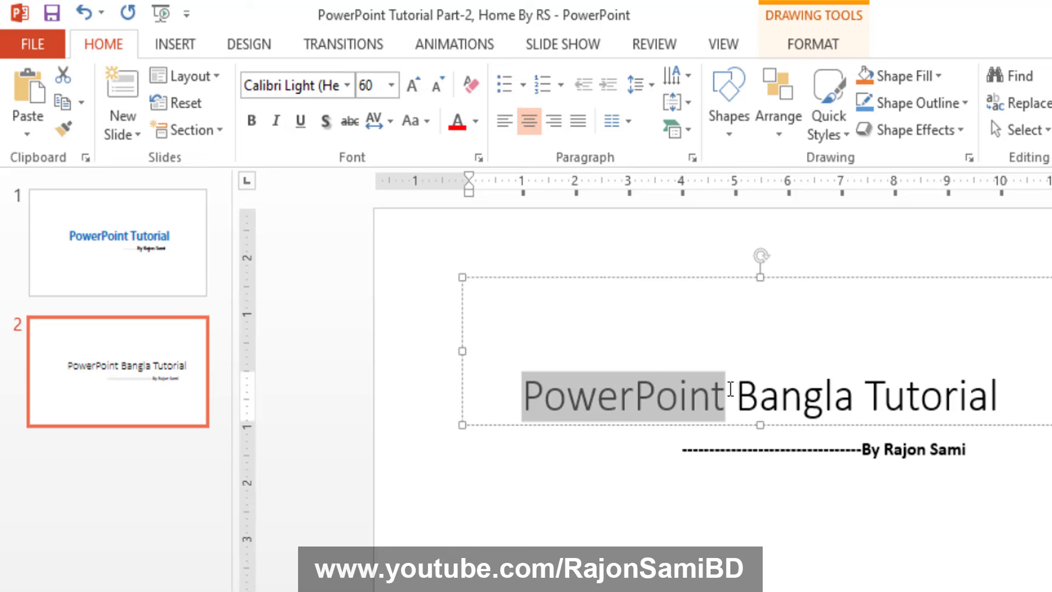
left_click(276, 120)
left_click(623, 404)
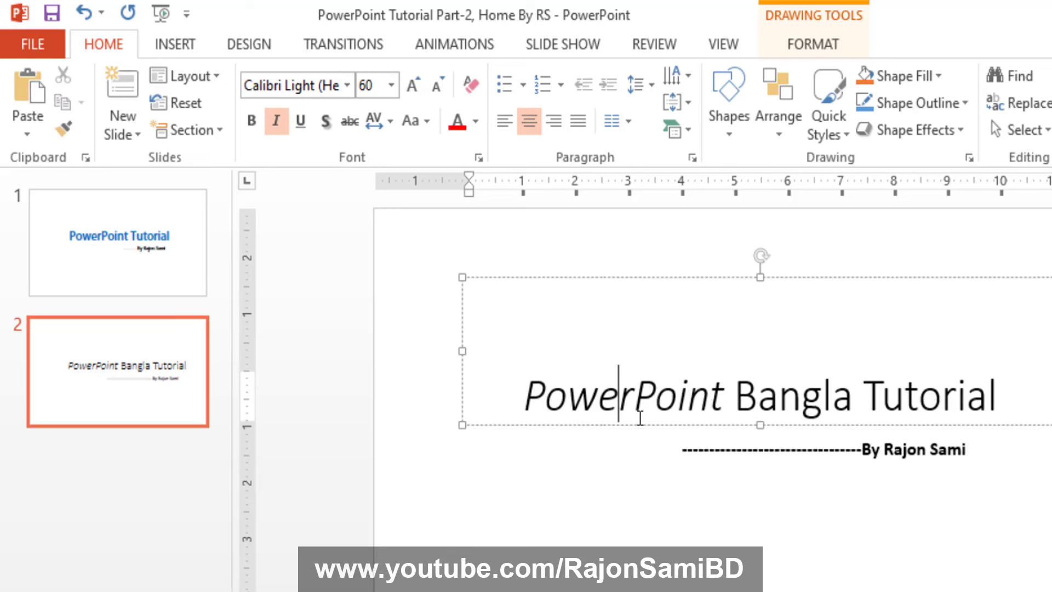
key("ctrl+z")
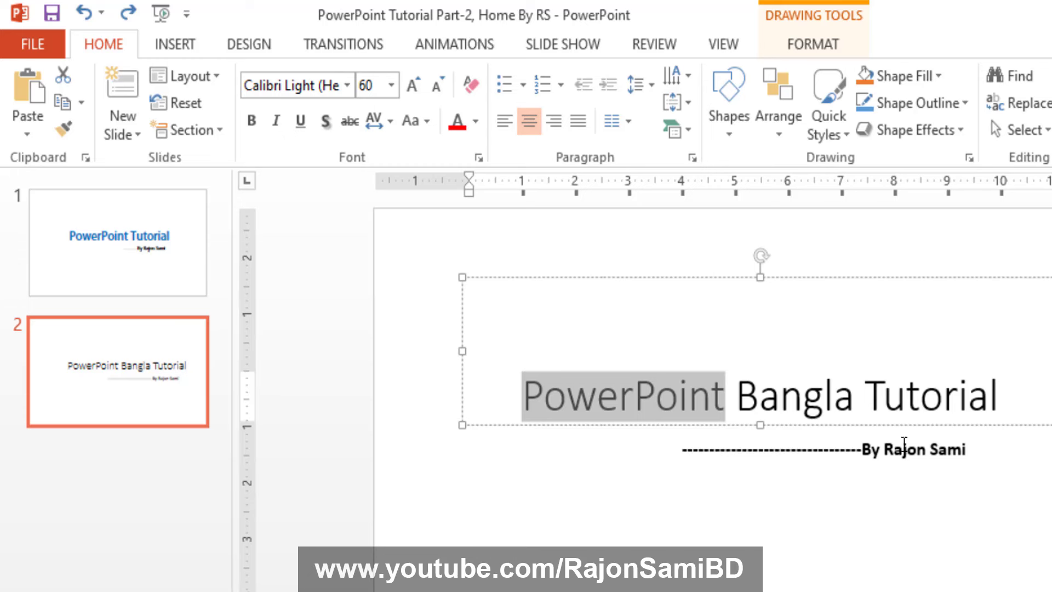
- Remove some of the byline's leading dashes and make the byline italic
left_click(795, 449)
key("BackSpace")
key("BackSpace")
key("BackSpace")
key("BackSpace")
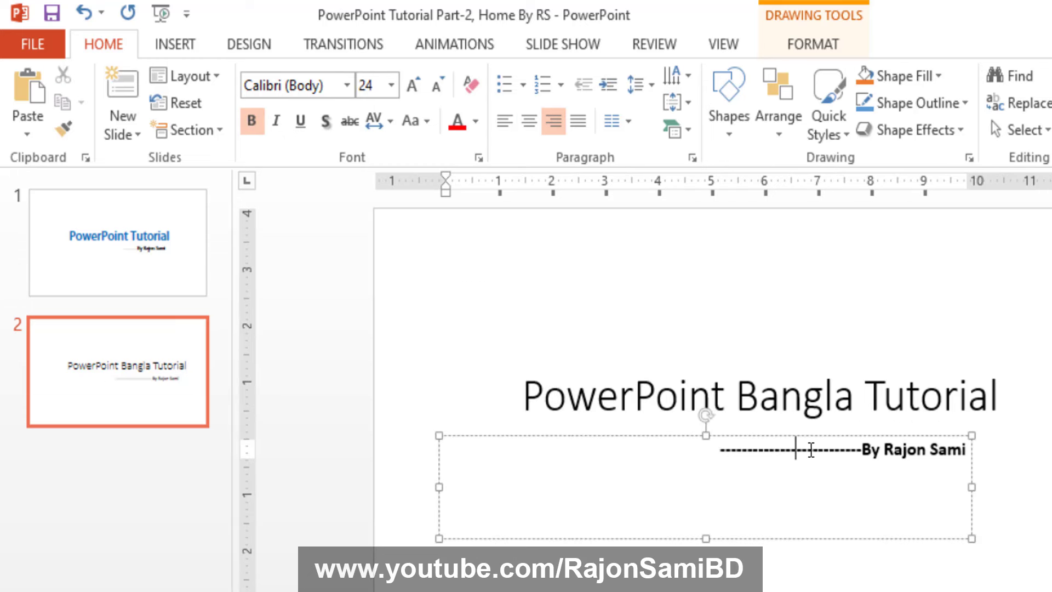
left_click_drag(706, 455, 958, 445)
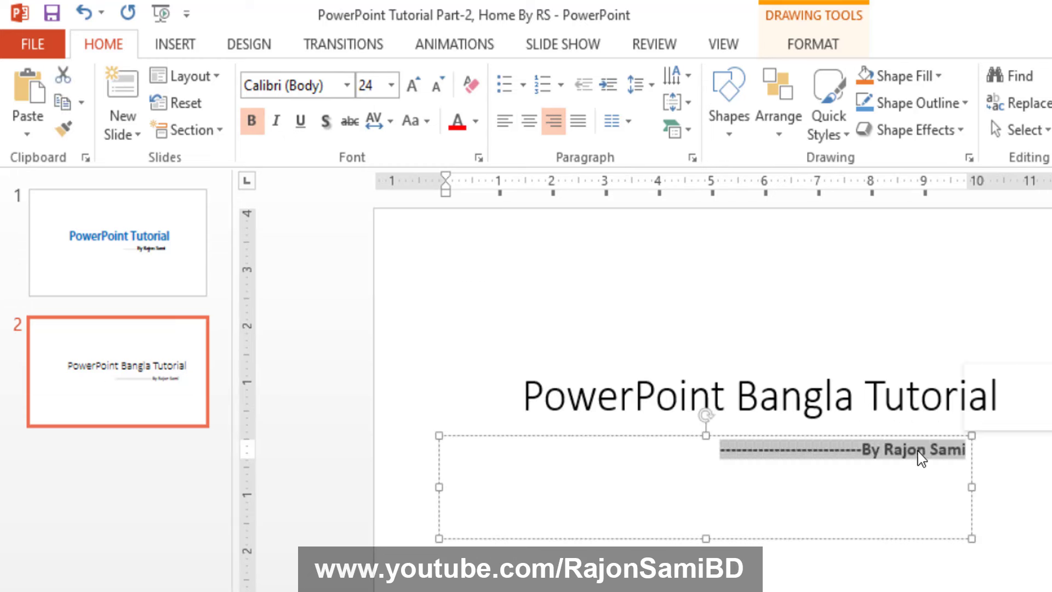
left_click(277, 122)
left_click(883, 449)
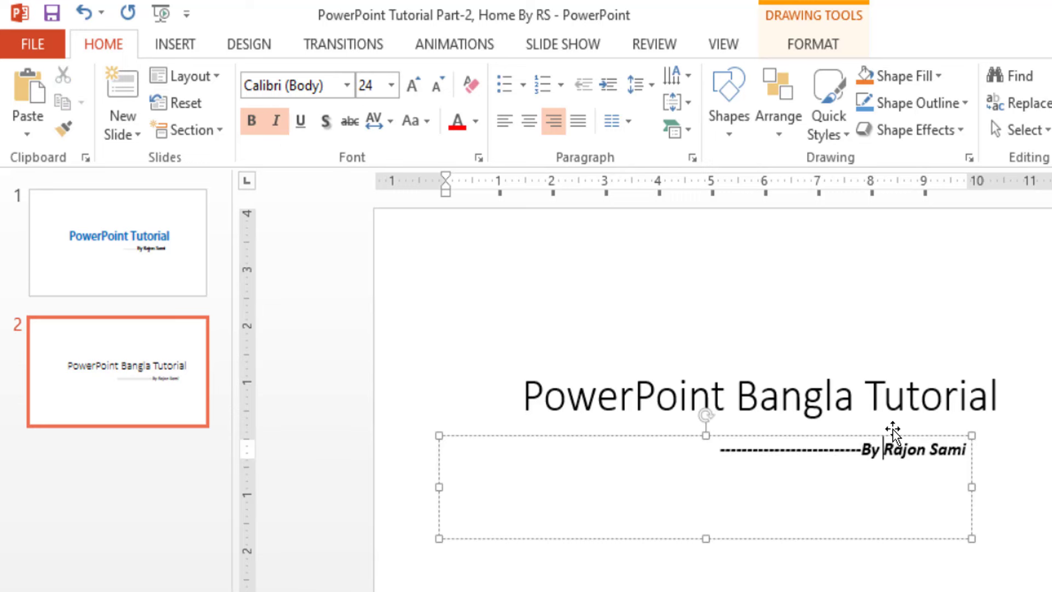
- Toggle italic on and off for 'Bangla' in the title with Ctrl+I
left_click_drag(735, 396, 854, 396)
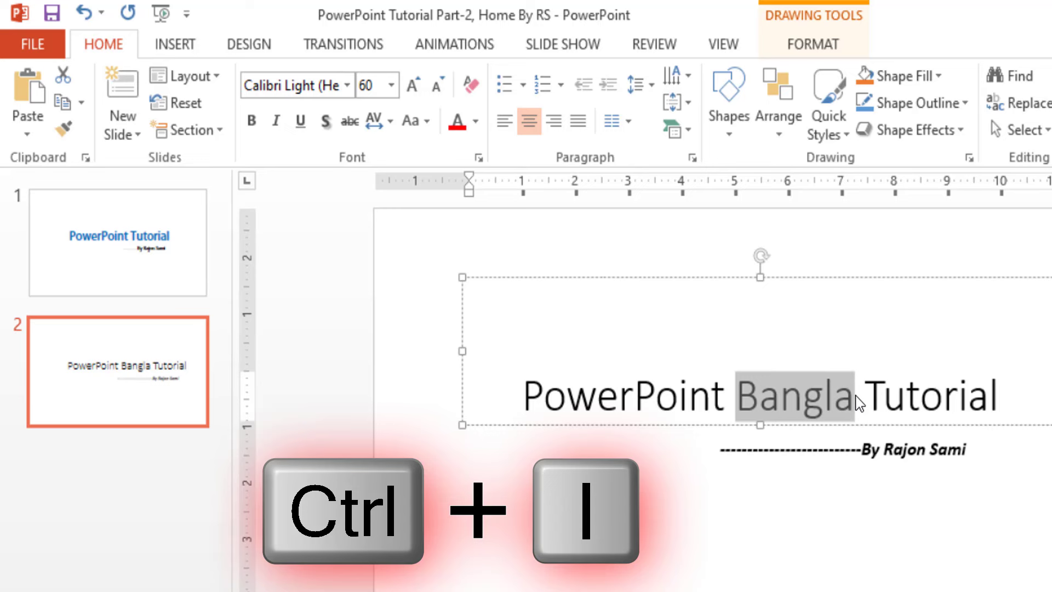
key("ctrl+i")
left_click(854, 398)
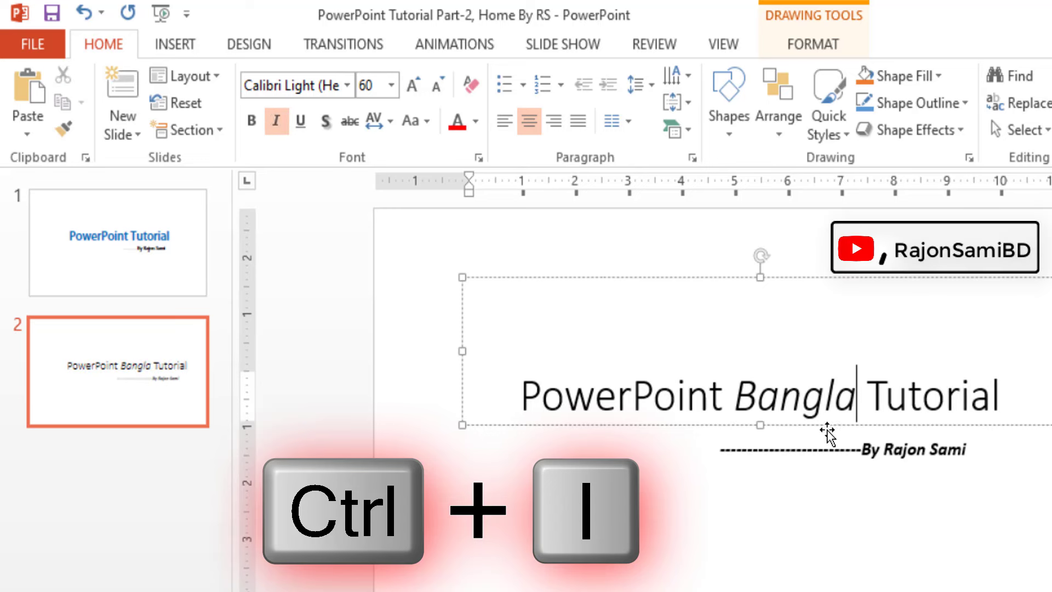
left_click_drag(737, 387, 863, 381)
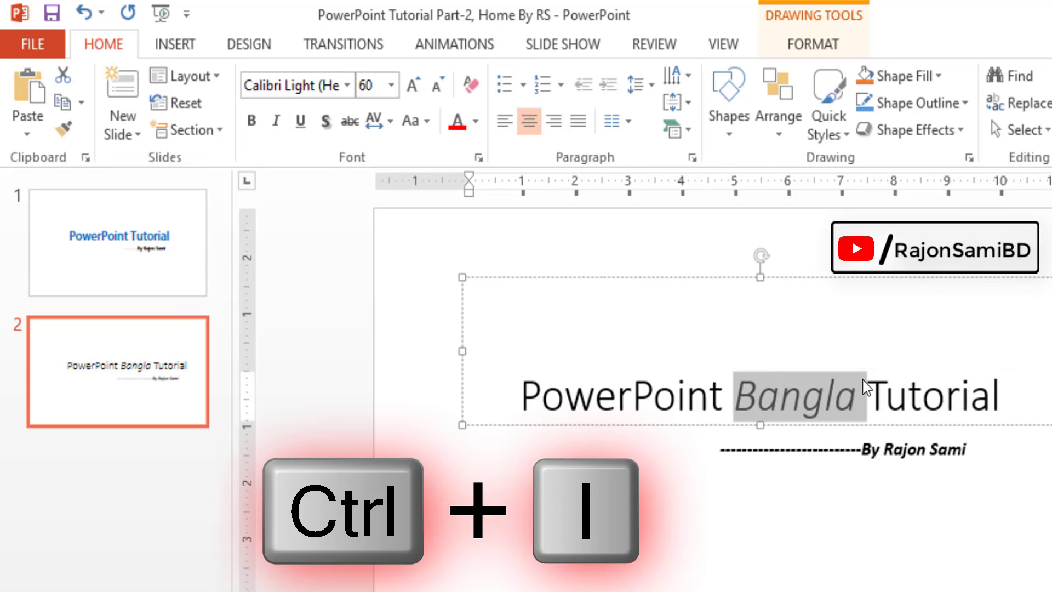
key("ctrl+i")
left_click(687, 391)
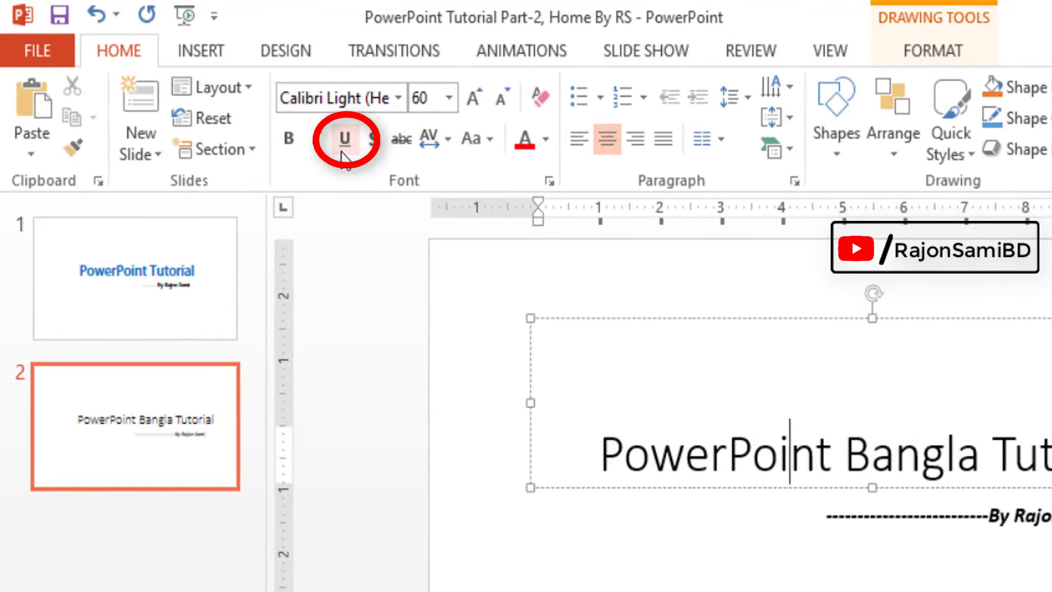
- Underline 'Bangla Tutorial', then remove the underline from it and the whole title
left_click(688, 477)
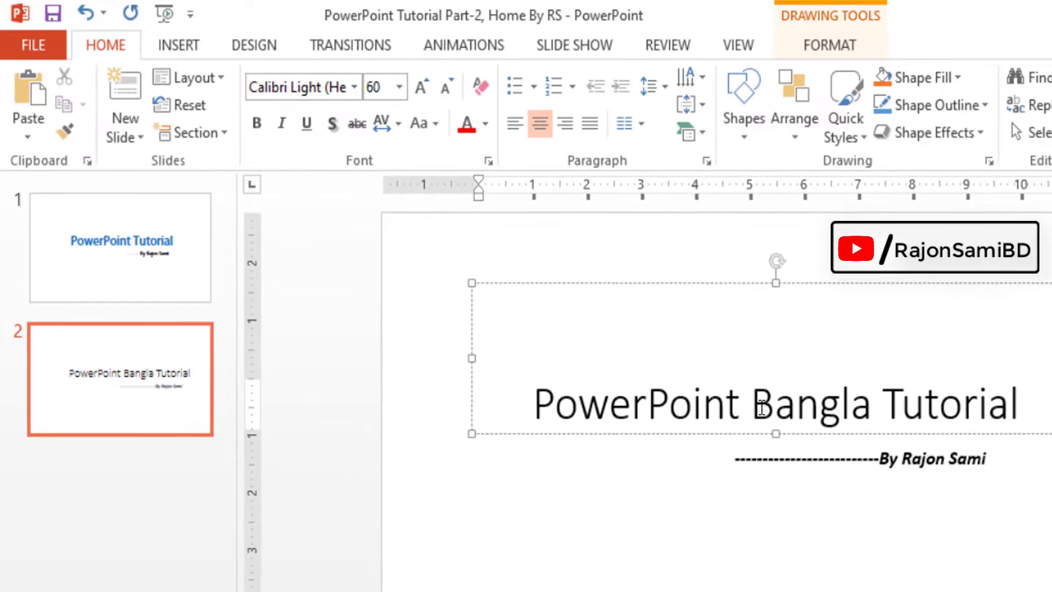
left_click(814, 433)
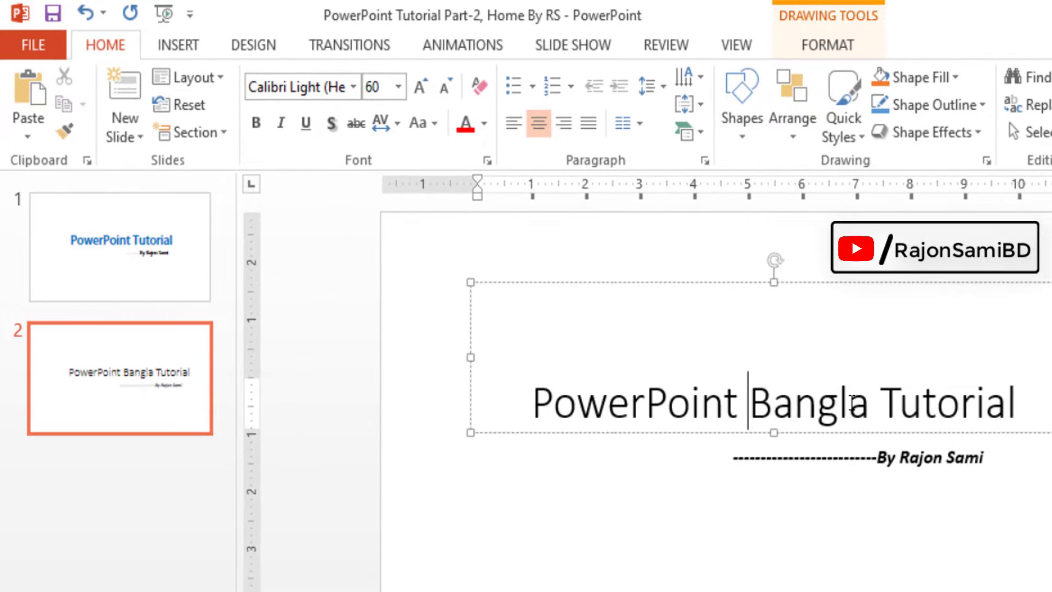
left_click(773, 406)
left_click_drag(749, 402, 793, 403)
left_click_drag(1009, 395, 1040, 392)
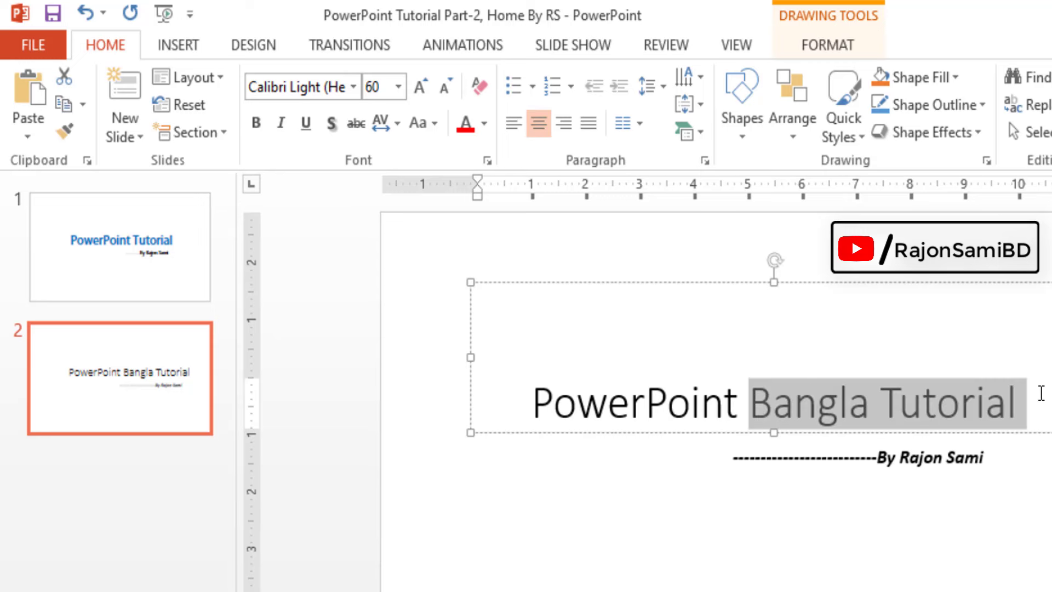
left_click(308, 124)
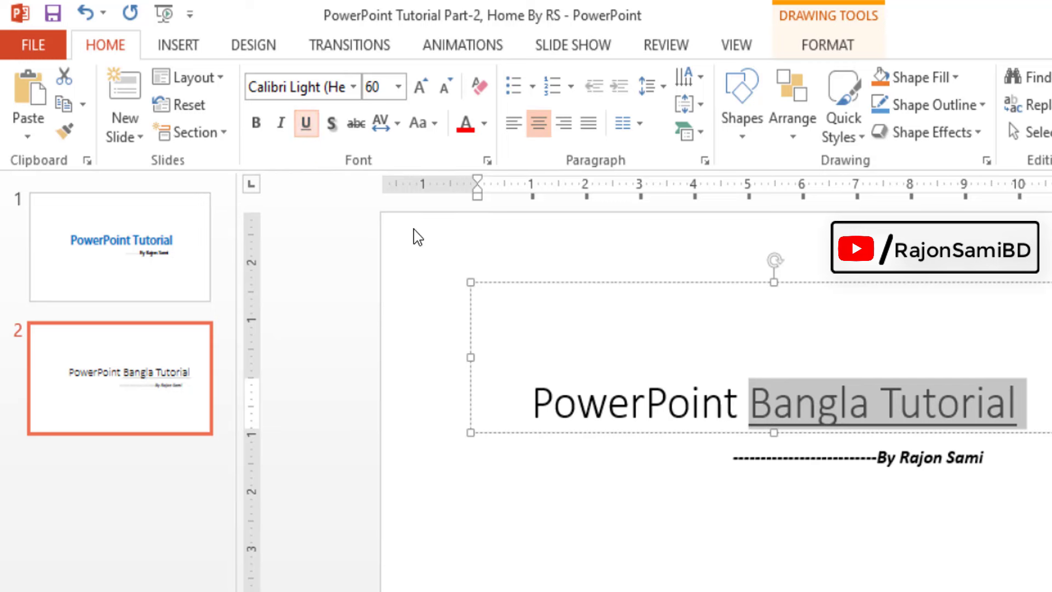
left_click(975, 395)
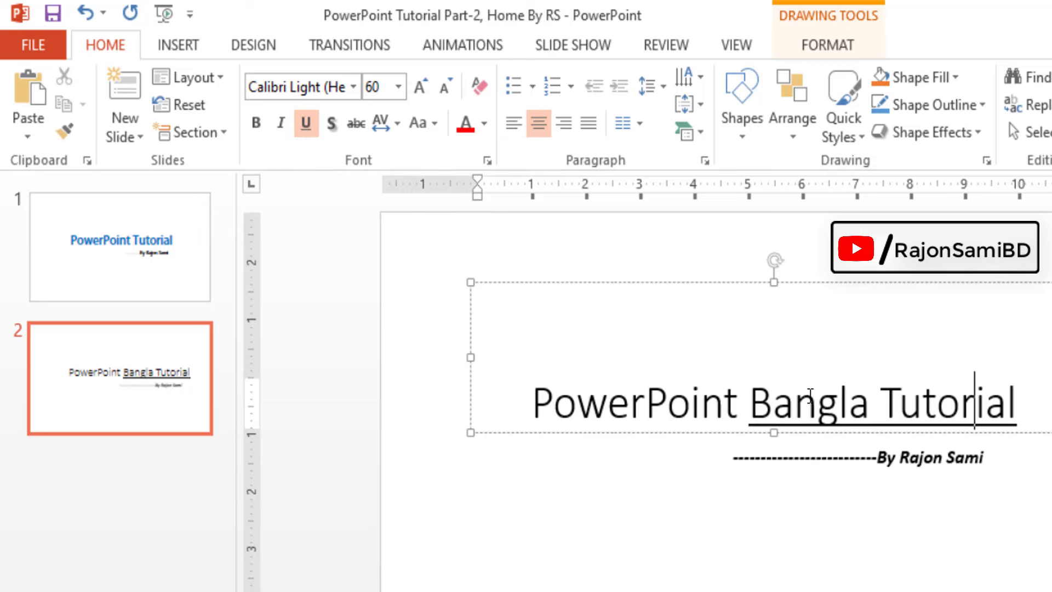
left_click_drag(749, 394, 1017, 394)
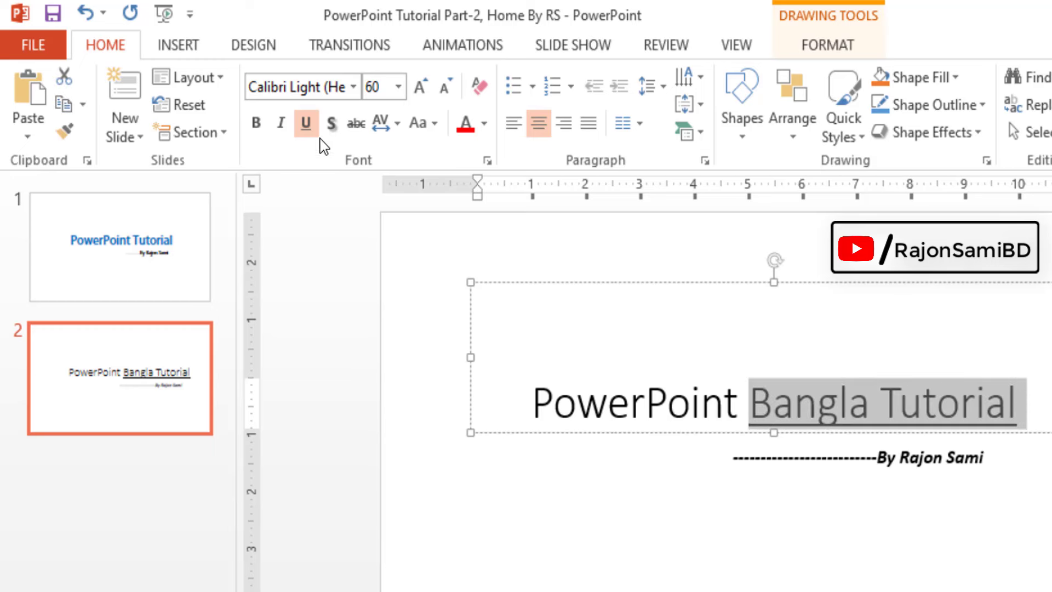
left_click(305, 123)
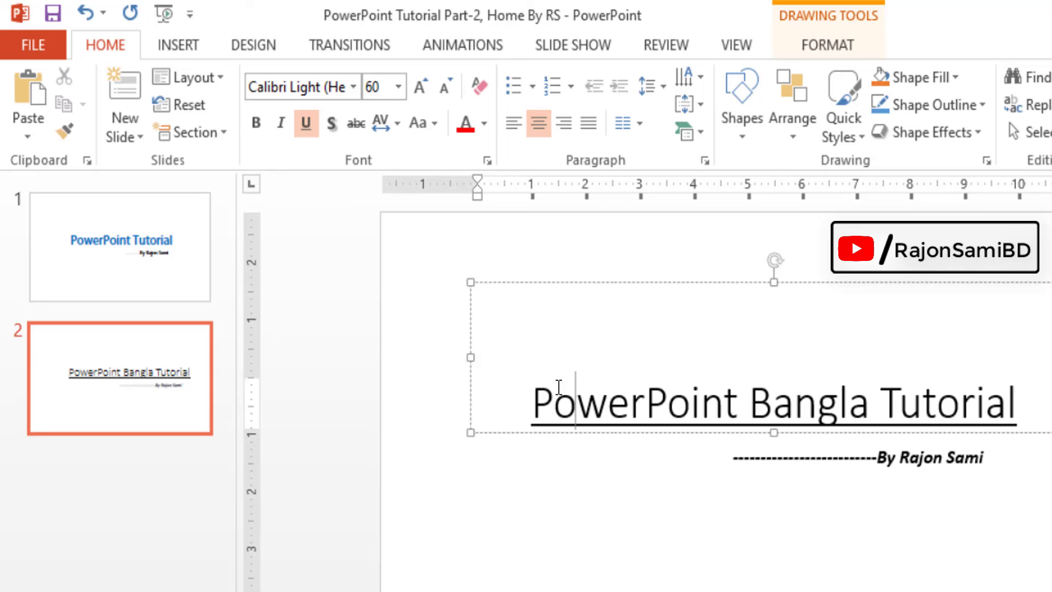
key("Home")
left_click(1021, 403, "shift")
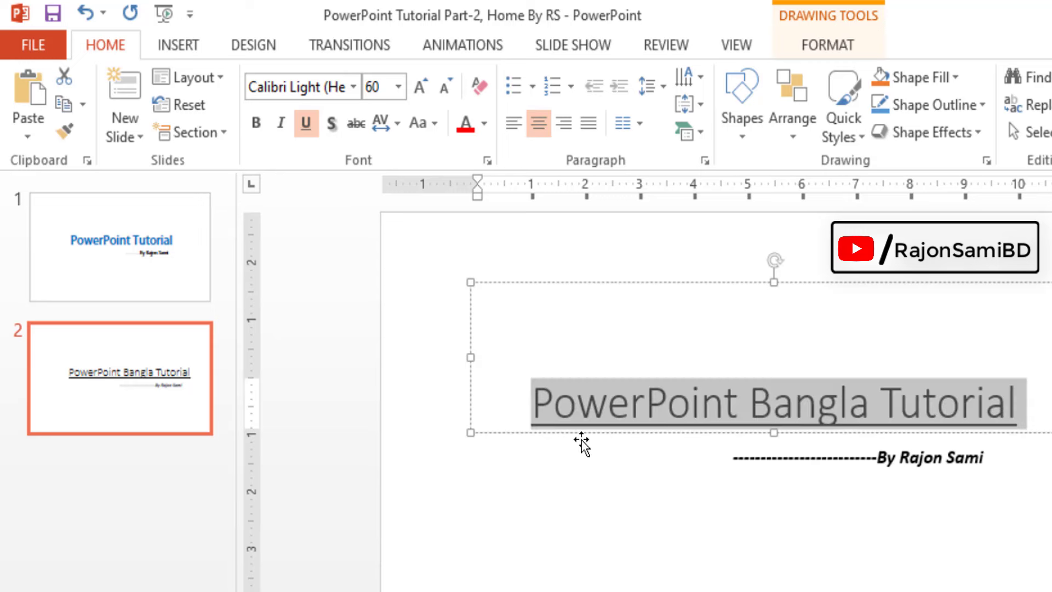
left_click(305, 124)
left_click(743, 416)
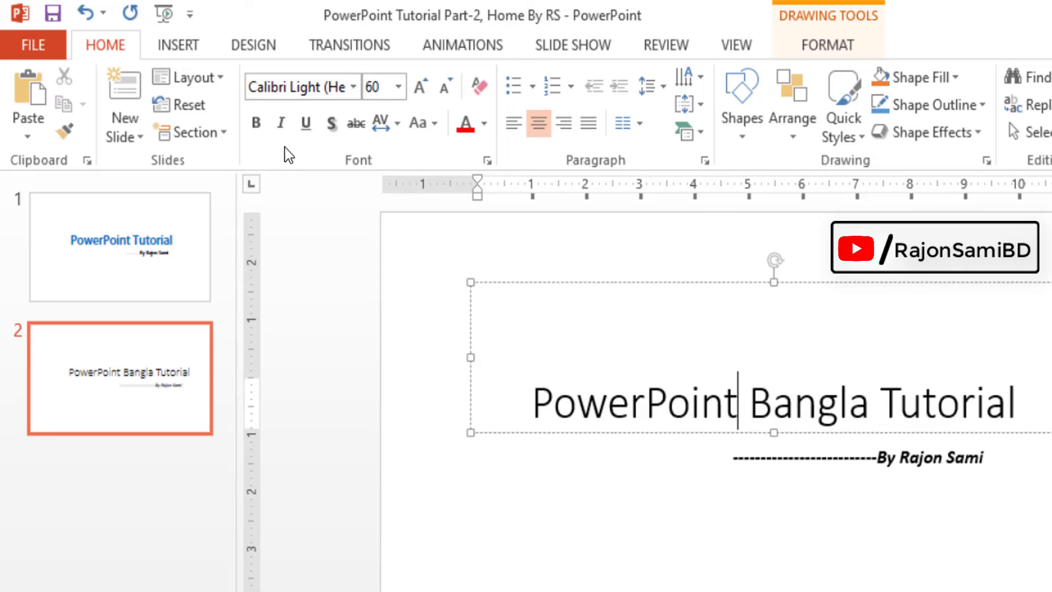
- Underline 'PowerPoint' with Ctrl+U, then remove the underline again
left_click_drag(528, 402, 740, 400)
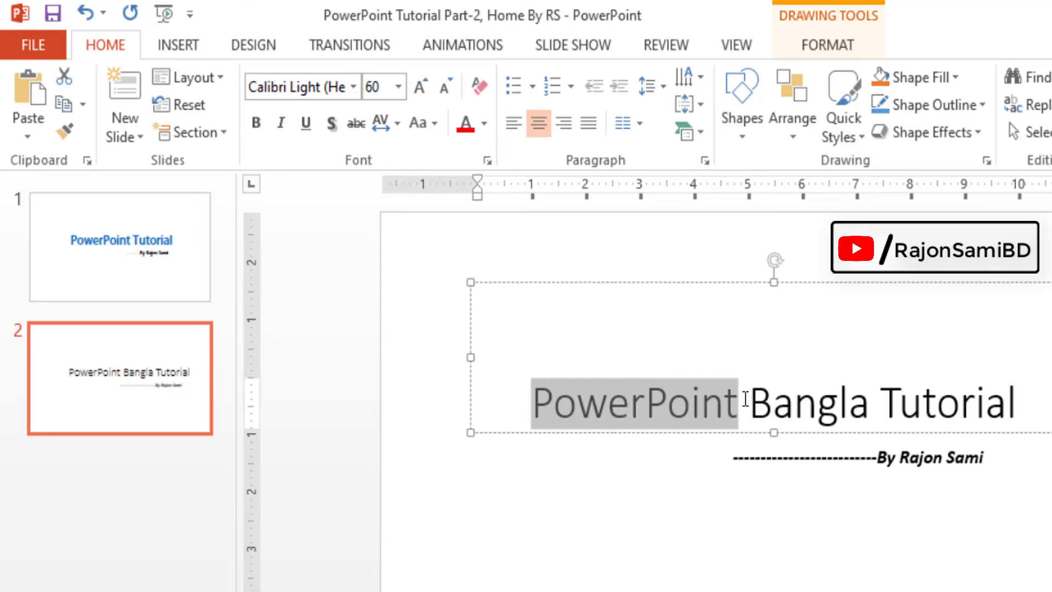
key("ctrl+u")
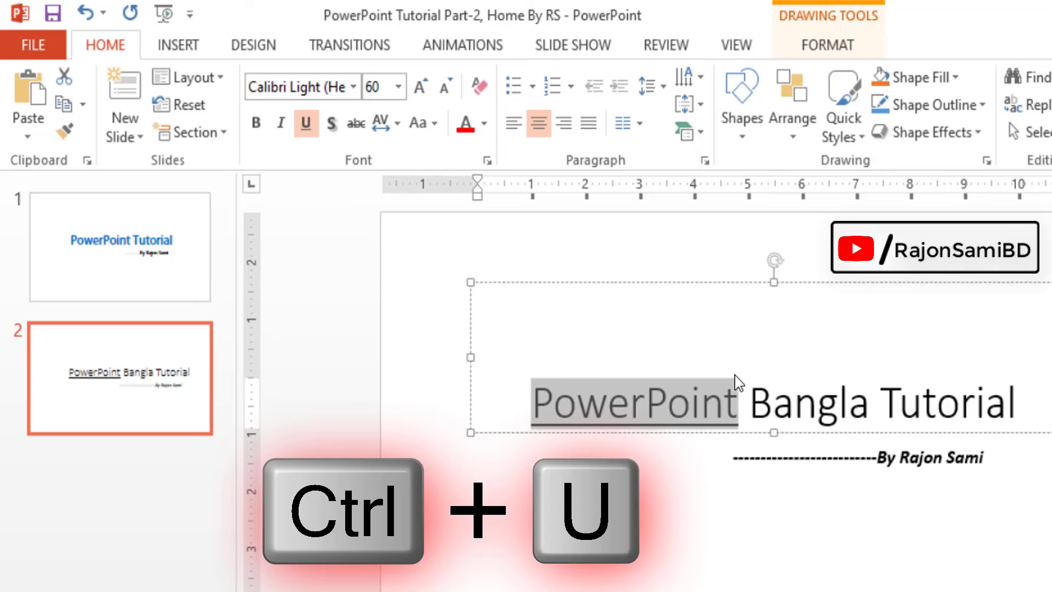
key("ctrl+u")
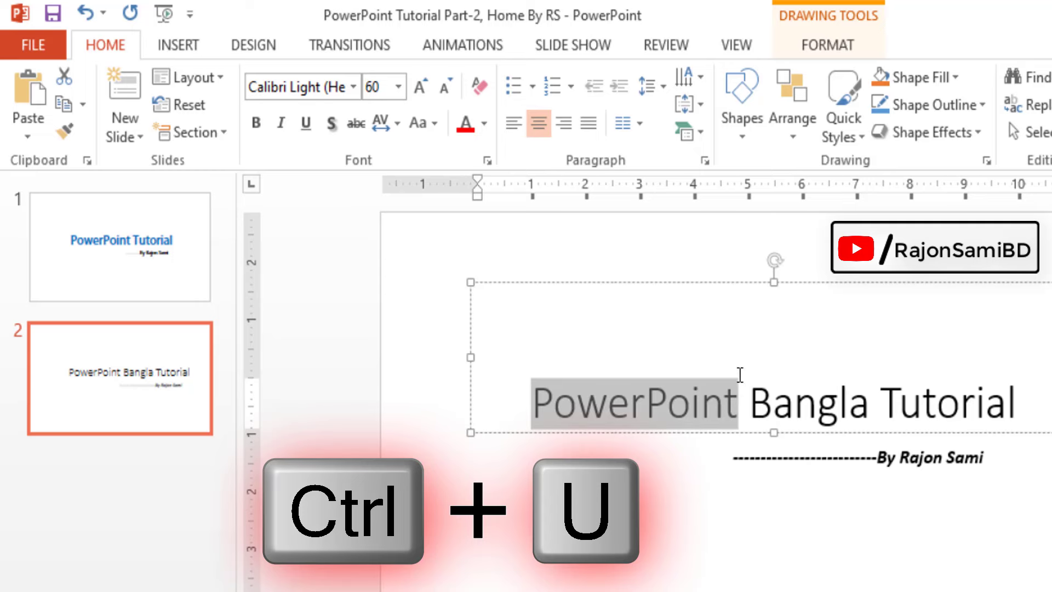
left_click(645, 403)
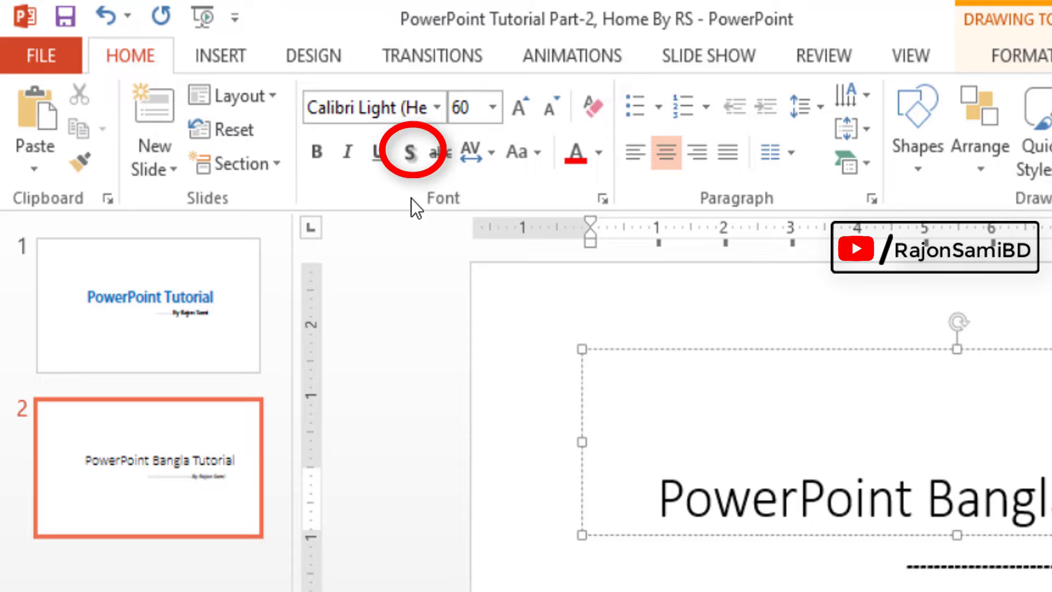
- Give the word 'PowerPoint' a text shadow
left_click(680, 498)
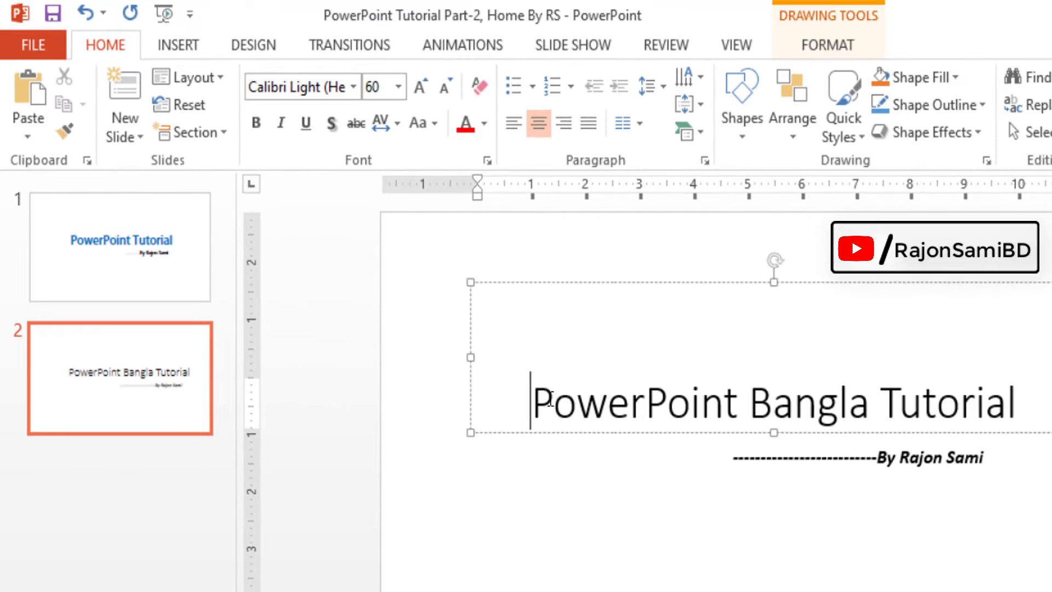
left_click_drag(550, 402, 739, 414)
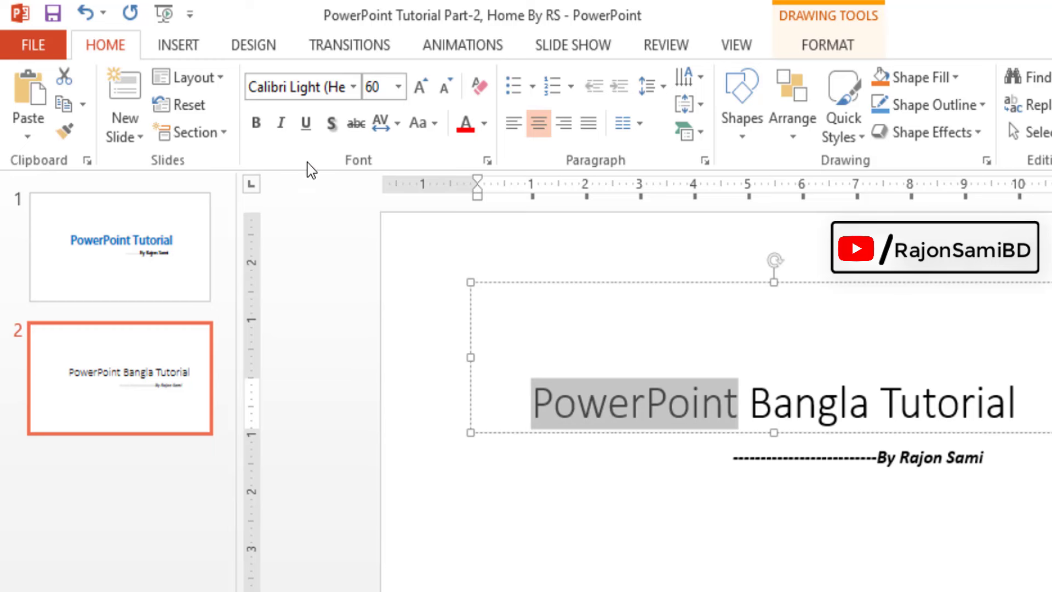
left_click(333, 125)
left_click(655, 544)
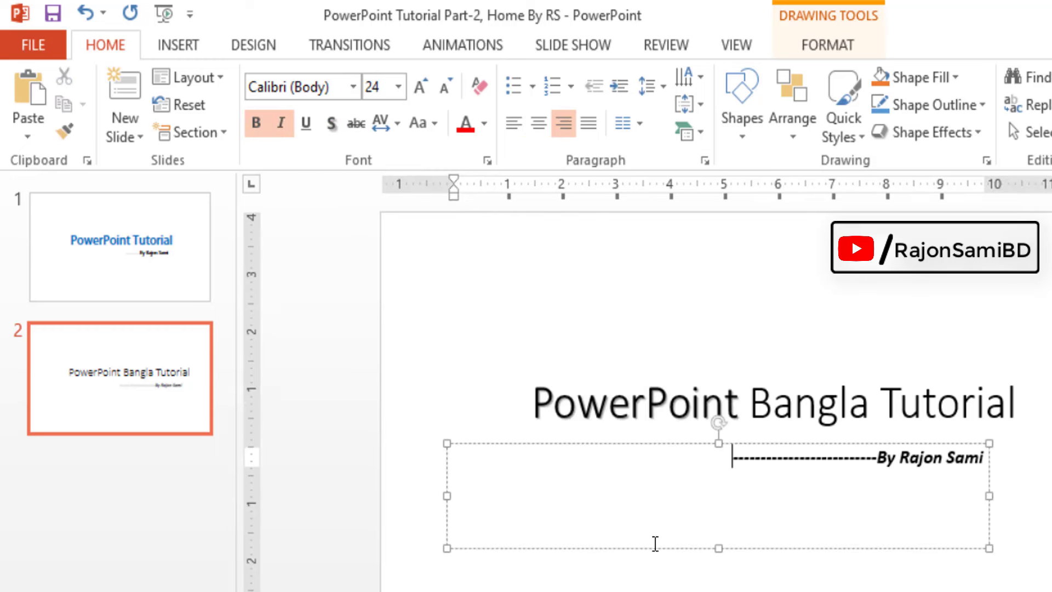
left_click(618, 426)
left_click_drag(534, 406, 1016, 406)
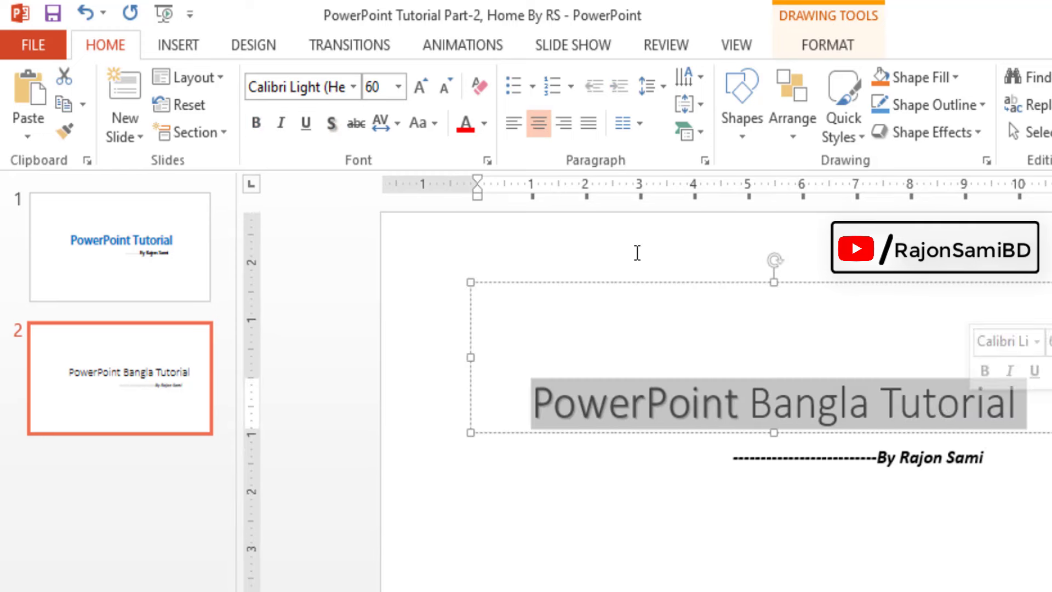
- Set the slide title's font size to 72 pt
left_click(398, 86)
scroll(400, 520, "down", 1)
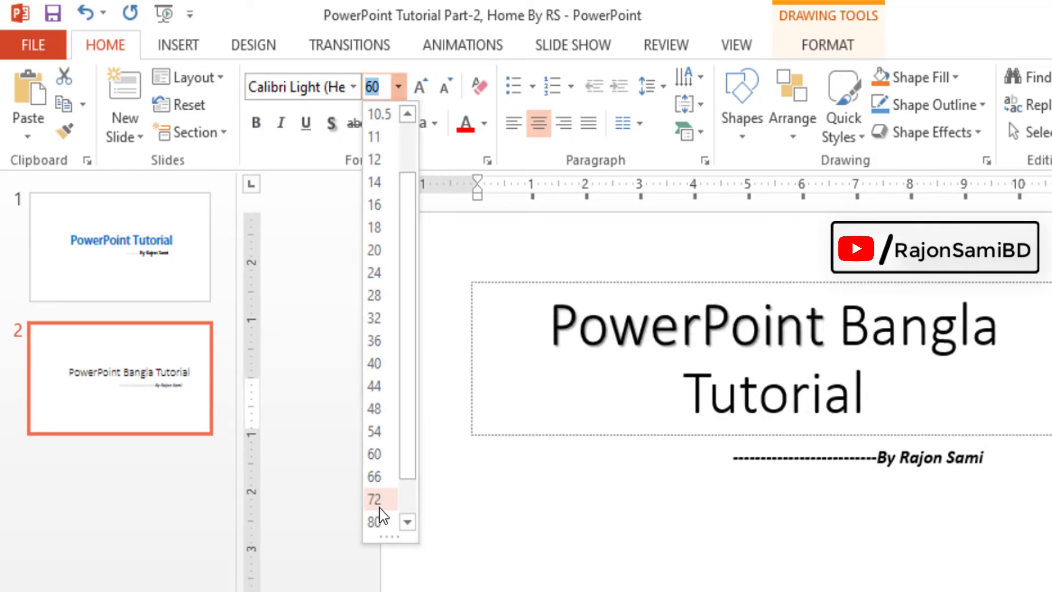
left_click(376, 503)
left_click(663, 449)
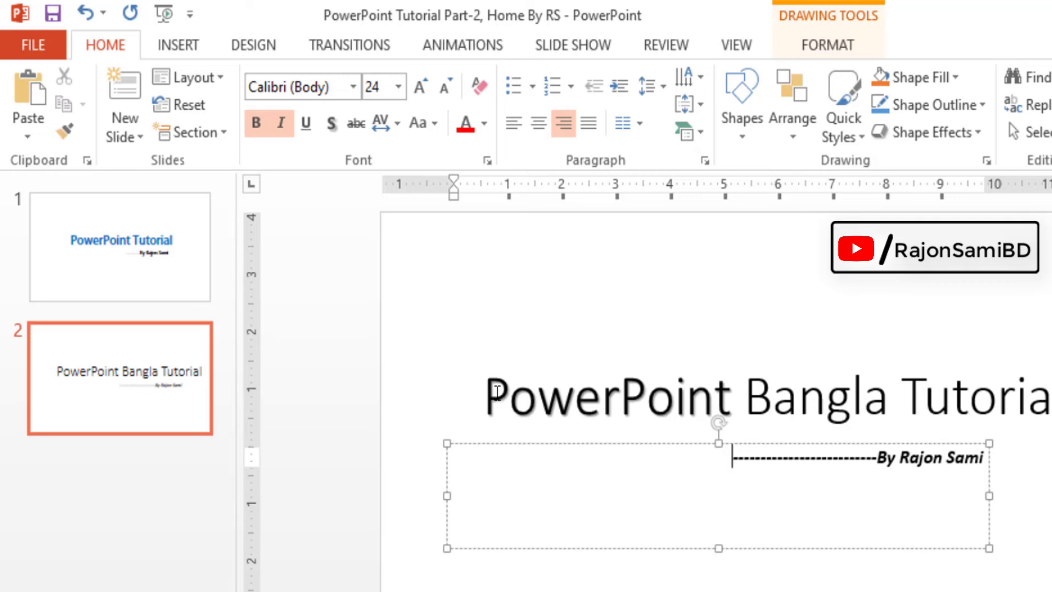
- Apply a text shadow to the initial B of Bangla and T of Tutorial
left_click(548, 394)
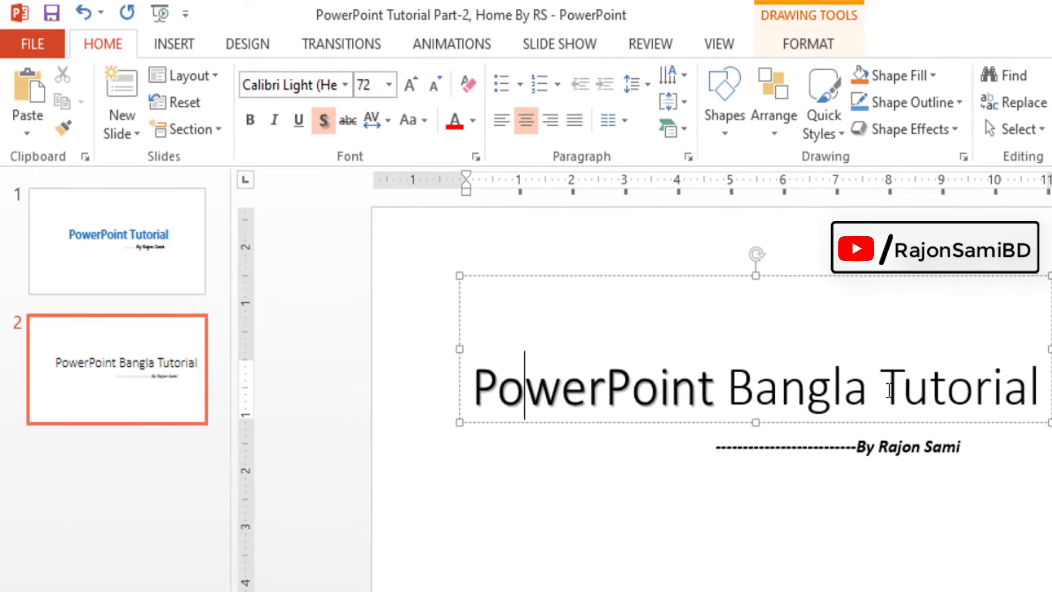
left_click_drag(902, 394, 926, 389)
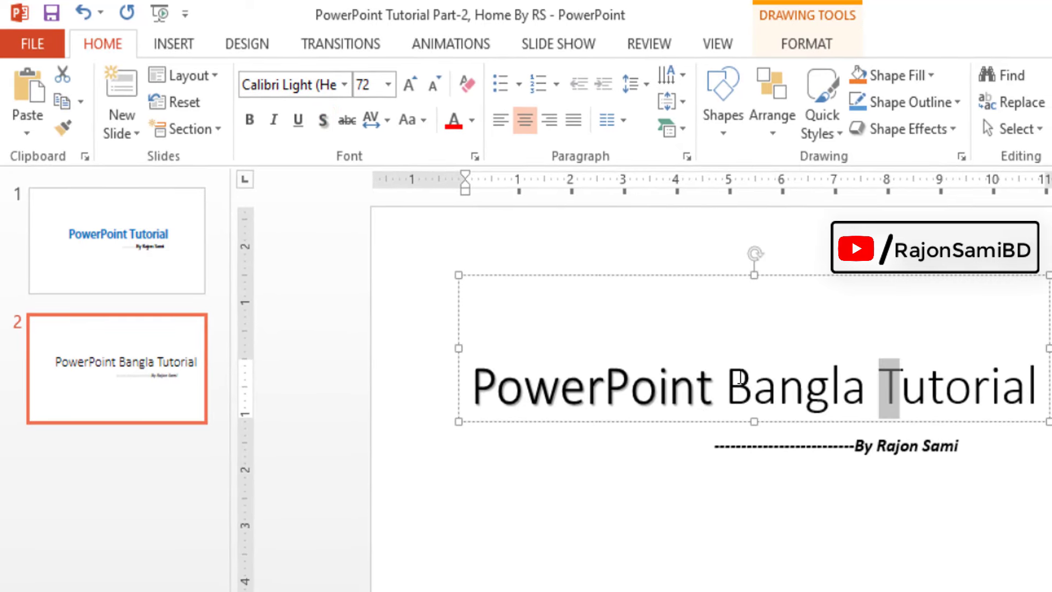
left_click_drag(740, 378, 756, 384)
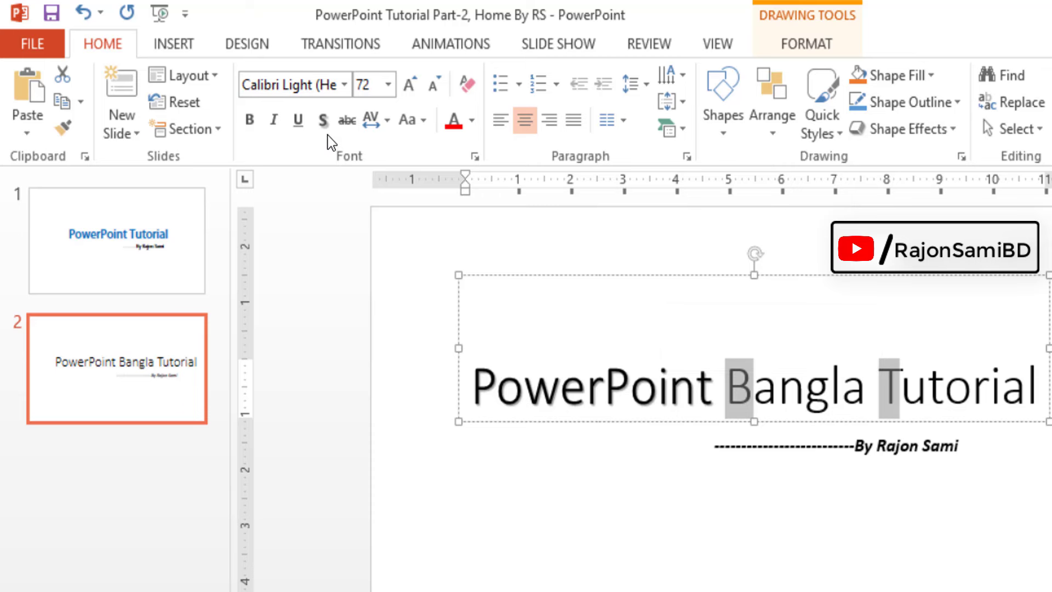
left_click(322, 121)
left_click(775, 478)
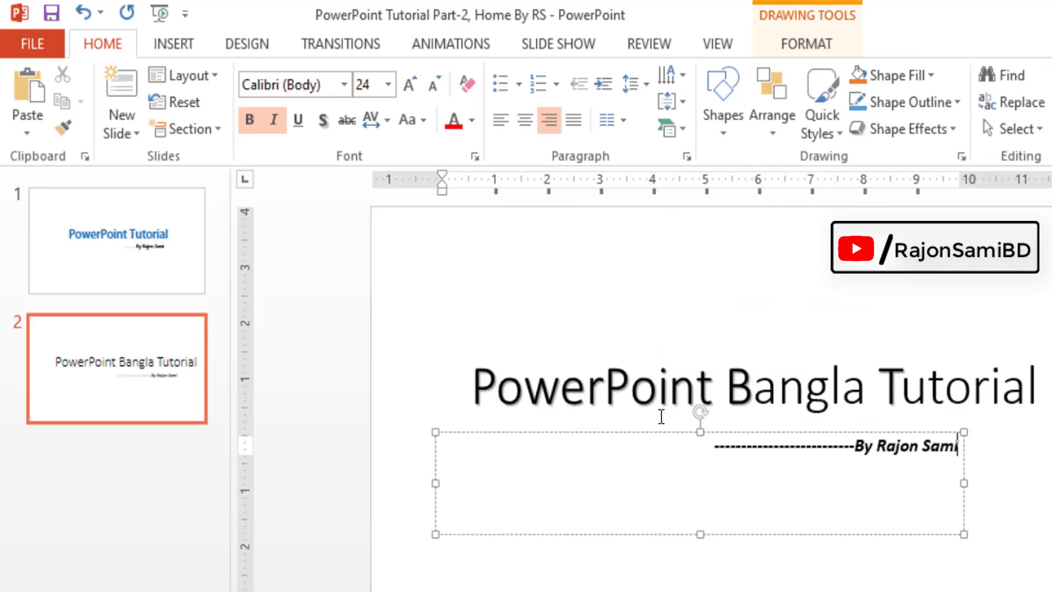
- Remove the text shadow from the word 'PowerPoint'
left_click(566, 393)
key("Home")
key("shift+Right")
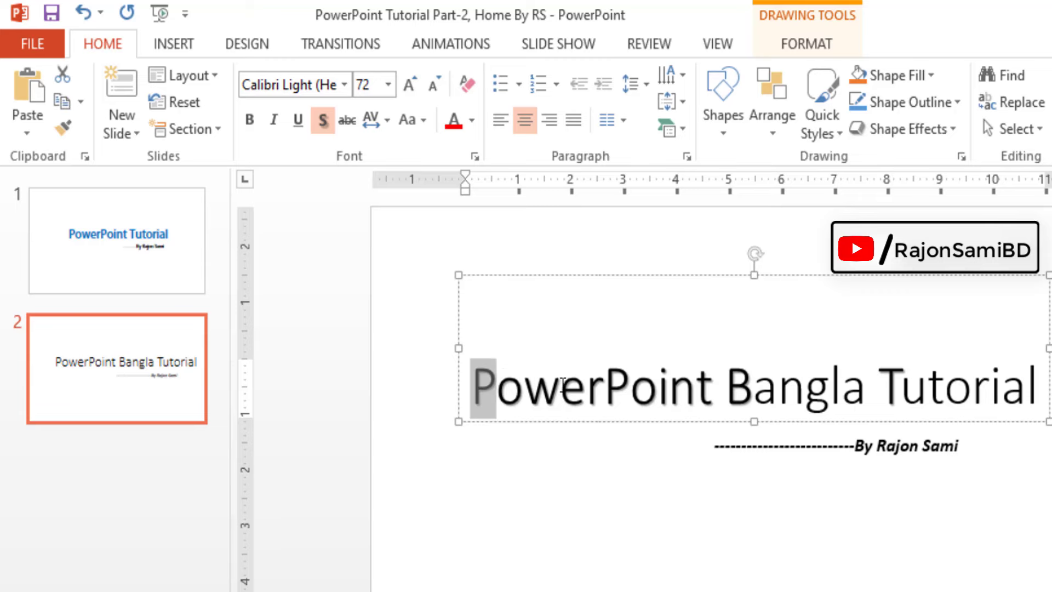
key("shift+Right")
key("shift+Right")
key("shift+Right")
key("shift+Right")
key("shift+Right")
key("shift+Right")
key("shift+Right")
key("shift+Right")
key("shift+Right")
key("shift+Right")
key("shift+Left")
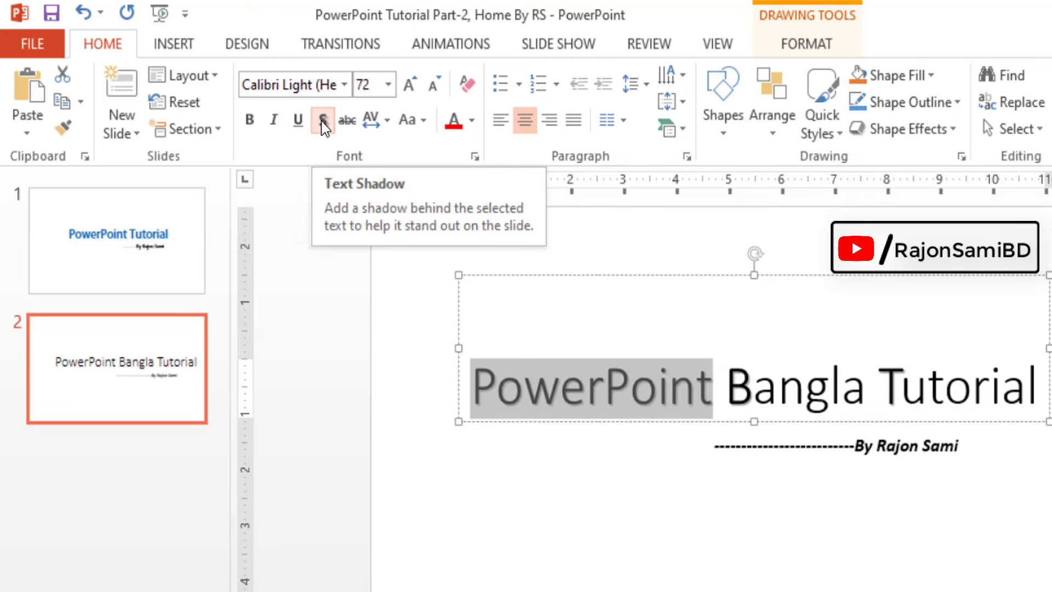
left_click(627, 391)
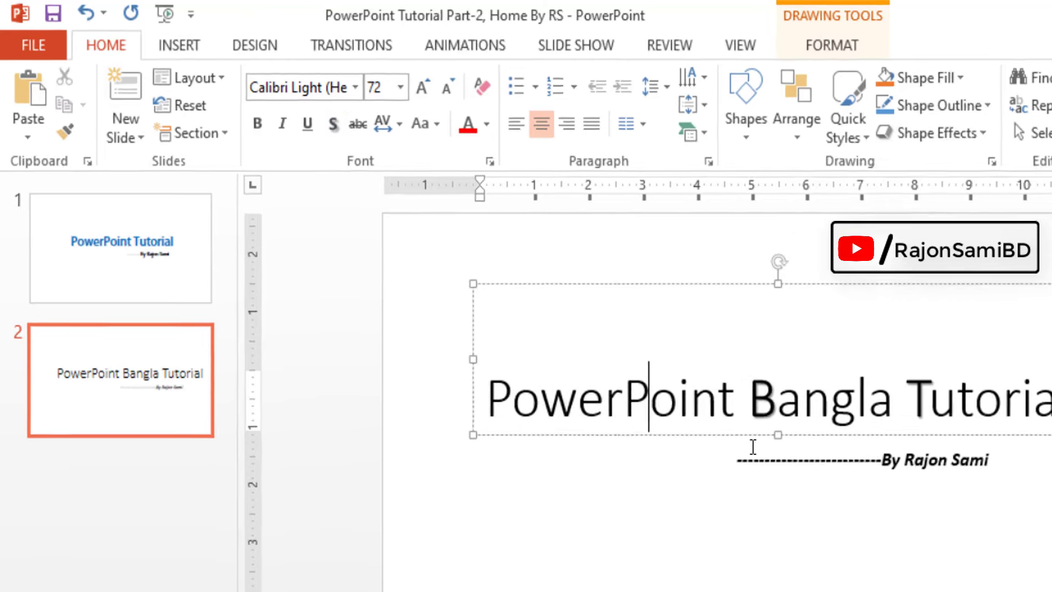
key("Home")
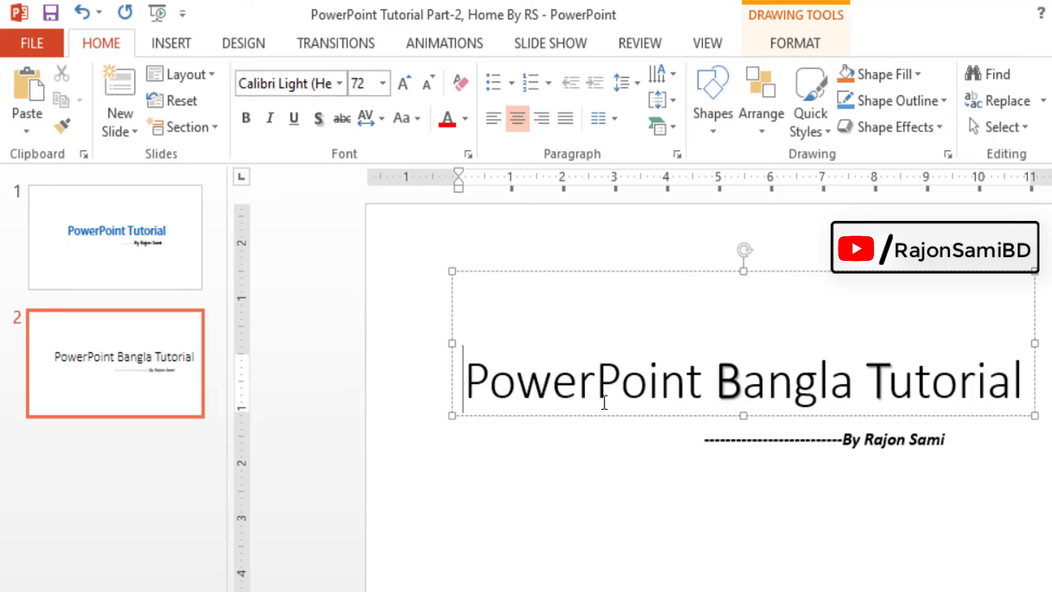
left_click(517, 381)
left_click_drag(465, 380, 700, 394)
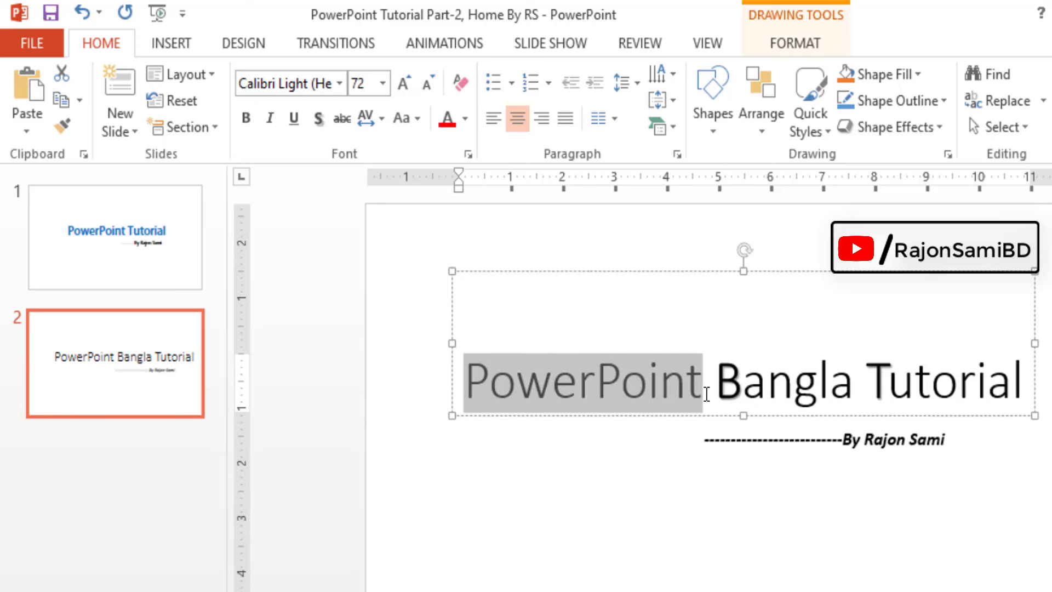
left_click(342, 118)
left_click(588, 430)
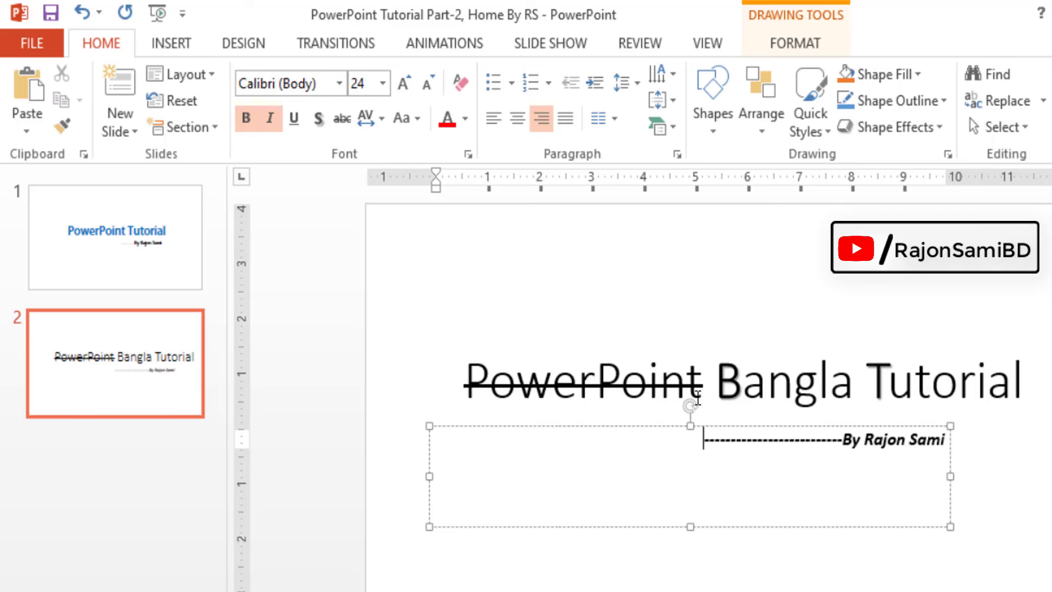
left_click(607, 391)
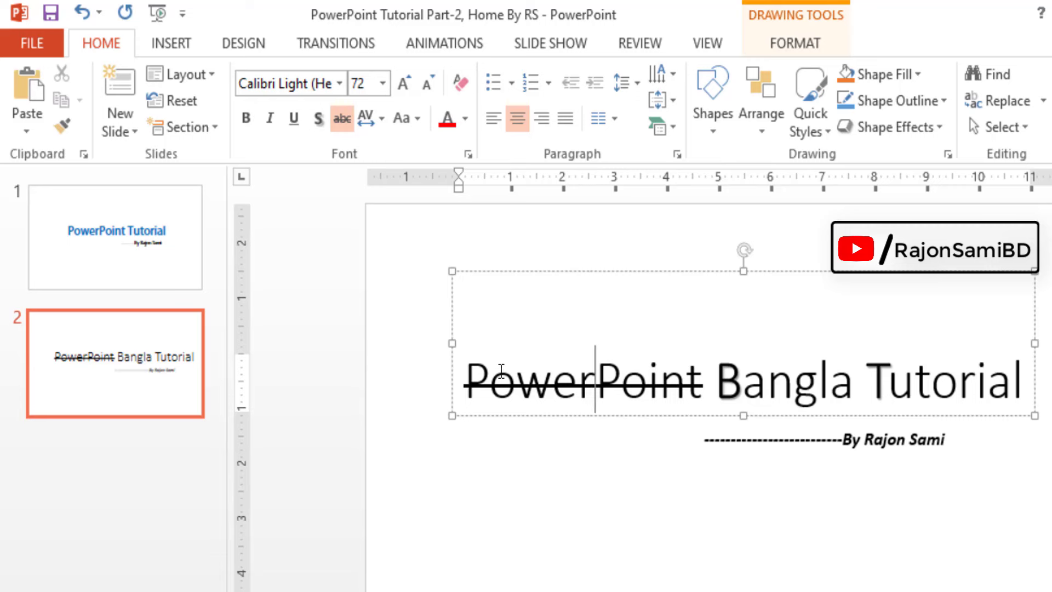
left_click_drag(464, 383, 700, 390)
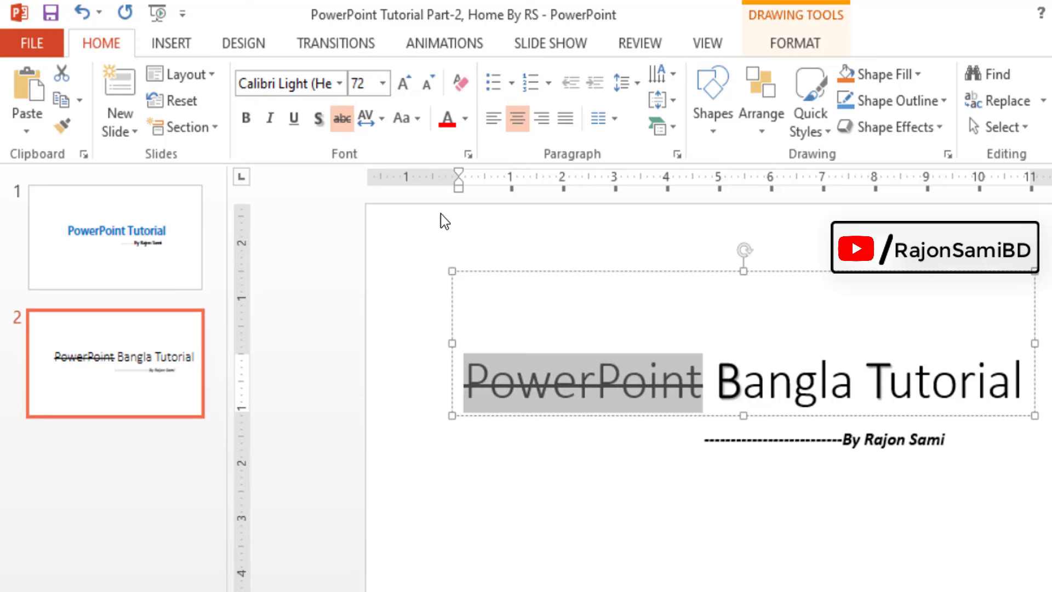
left_click(342, 118)
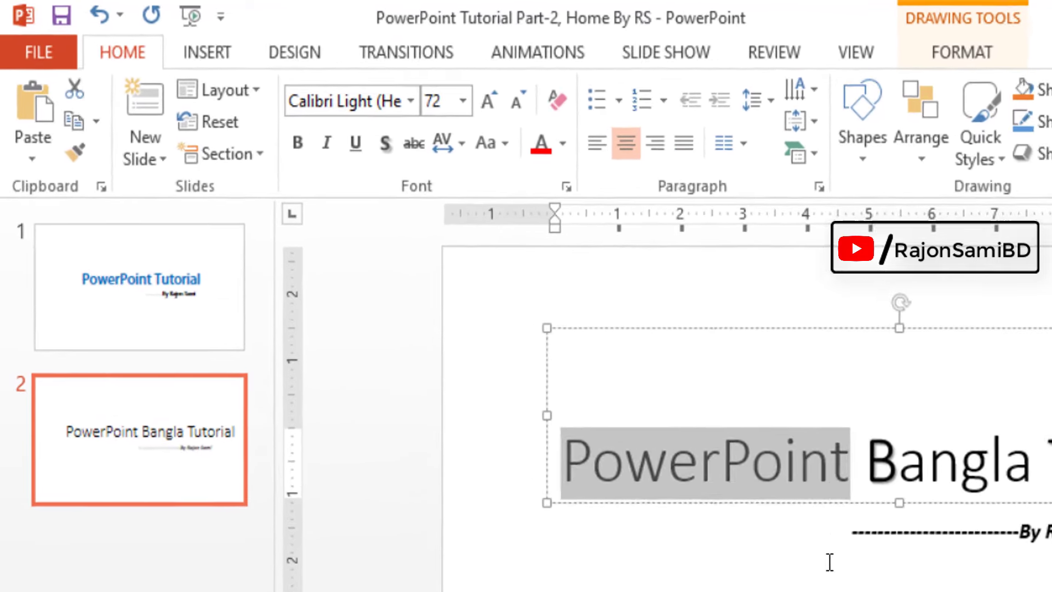
- Make the whole title bold with Ctrl+B
left_click(515, 383)
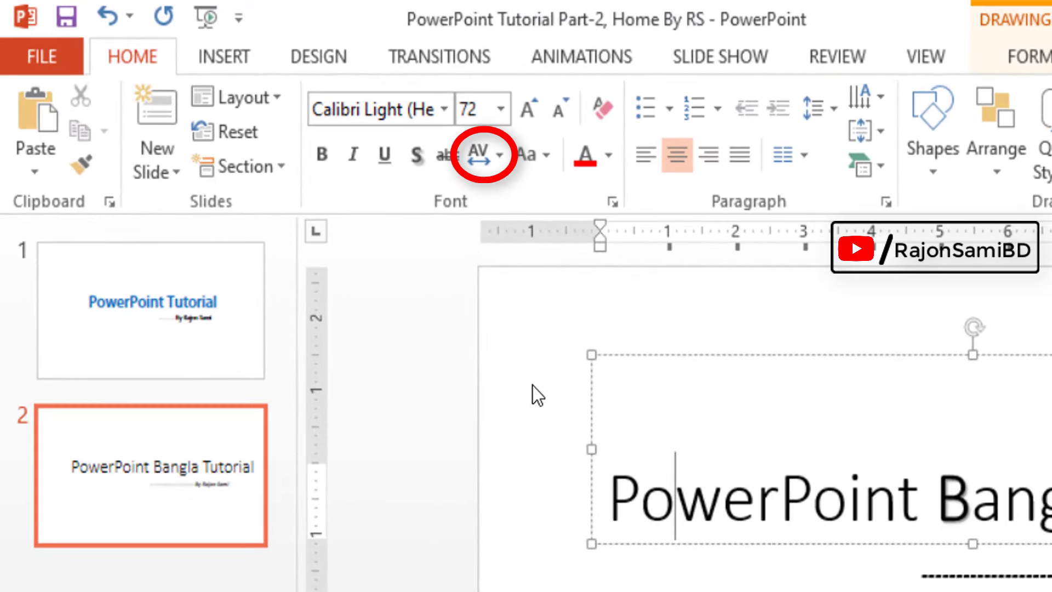
left_click(499, 155)
left_click(780, 488)
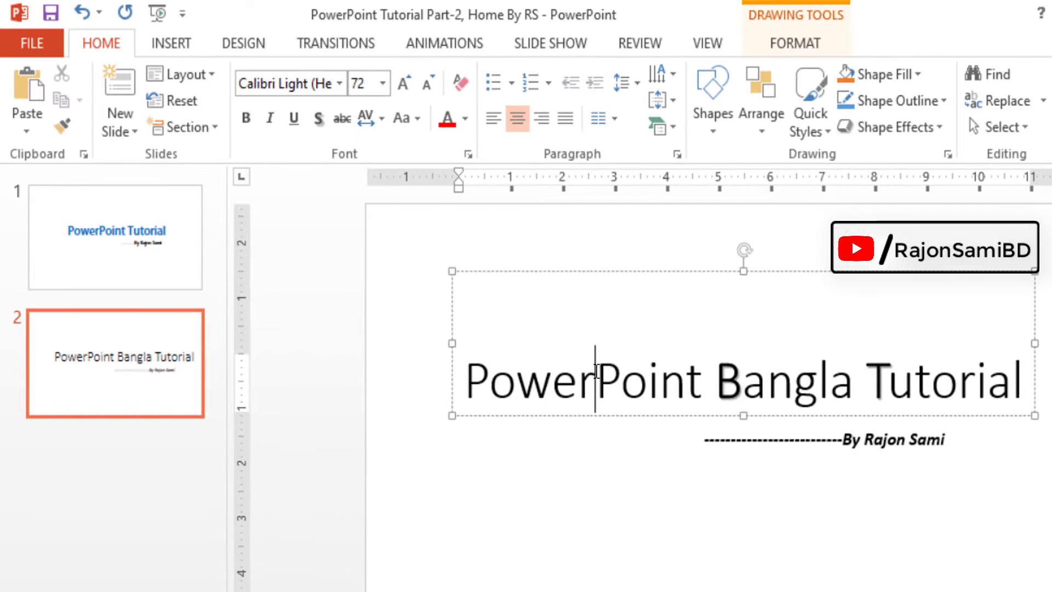
left_click(557, 383)
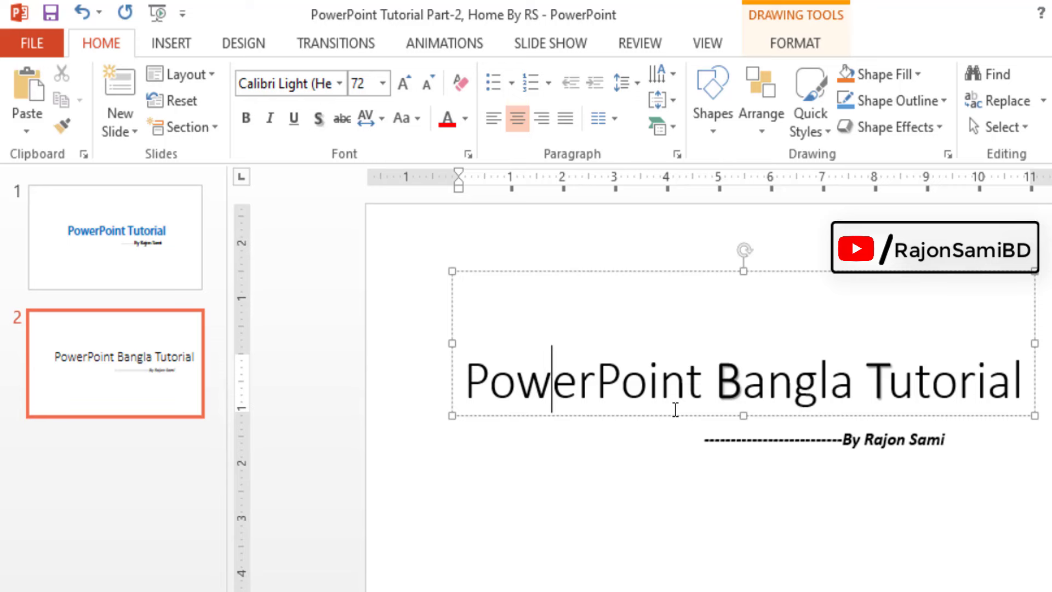
key("ctrl+b")
- Select the entire title text 'PowerPoint Bangla Tutorial'
left_click(519, 378)
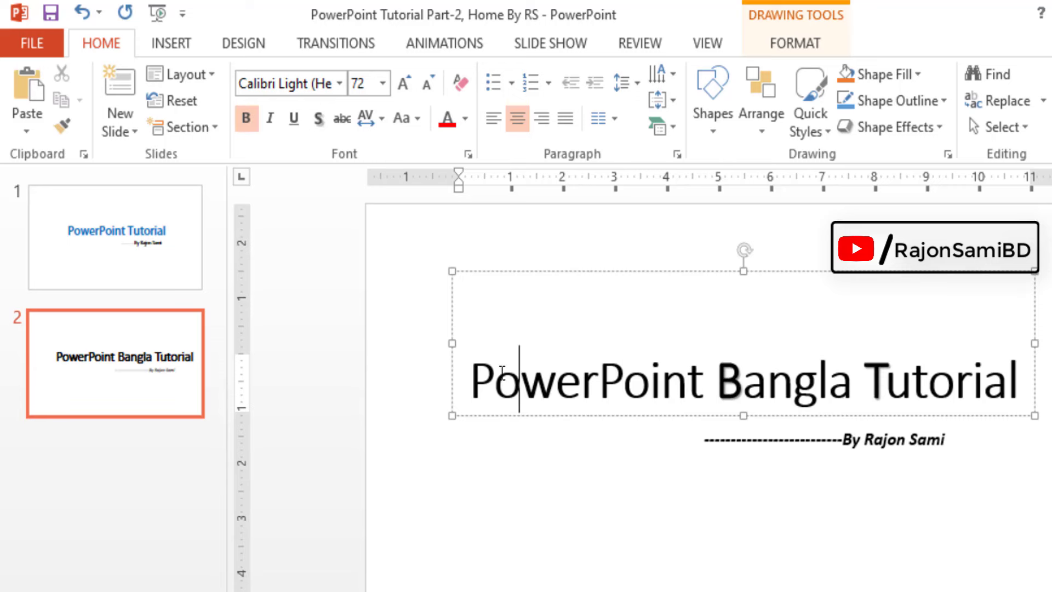
left_click_drag(468, 378, 1019, 368)
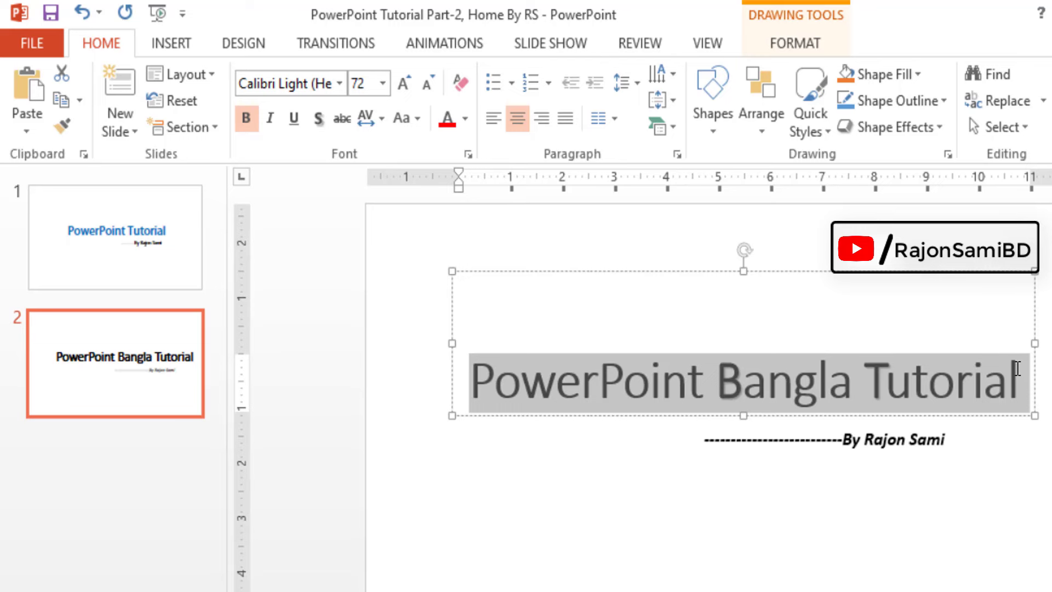
left_click(597, 383)
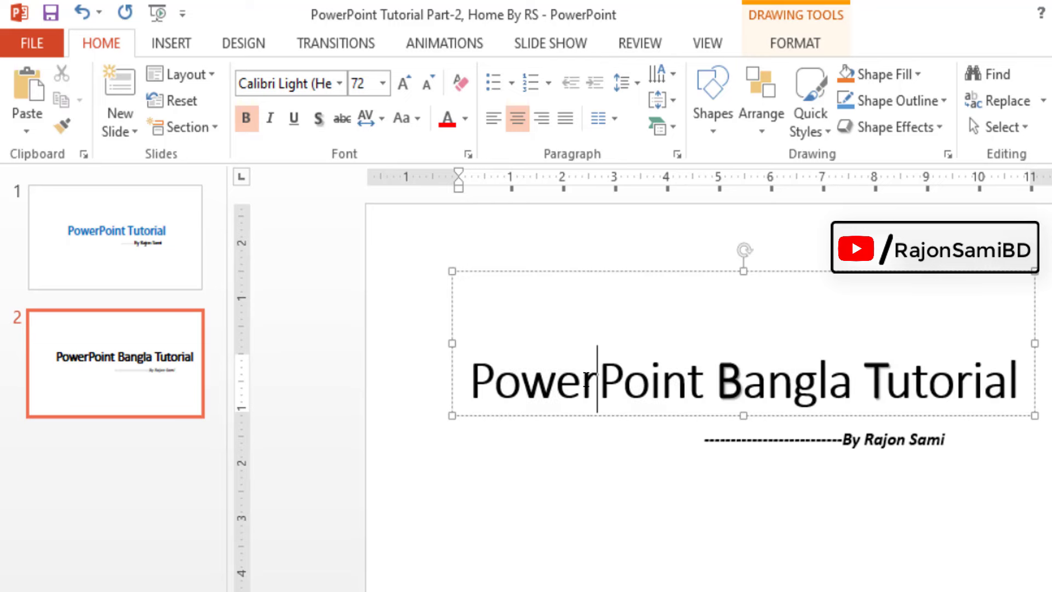
left_click_drag(520, 384, 494, 383)
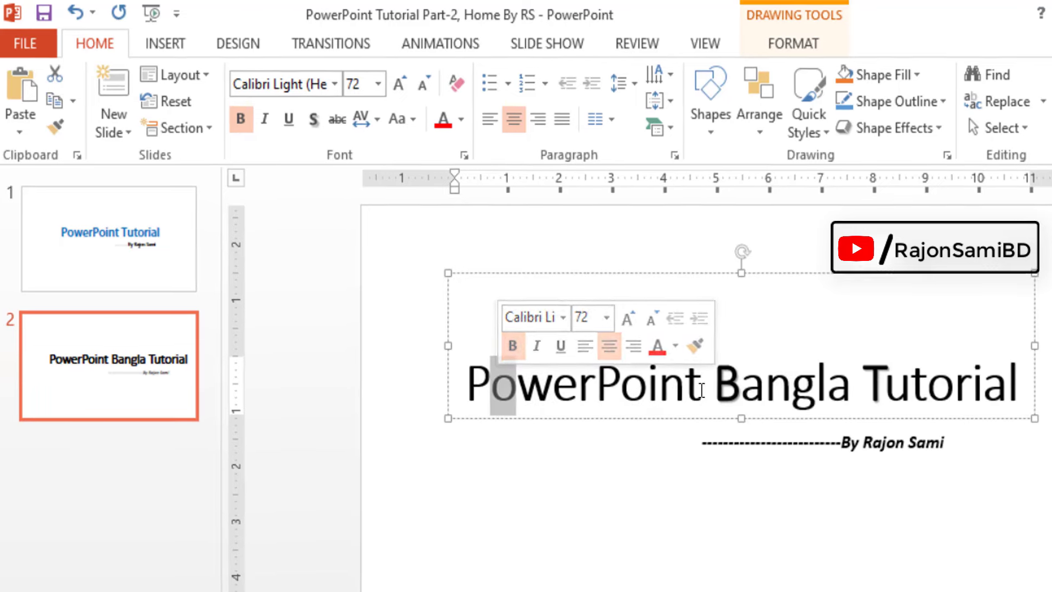
left_click(704, 379)
left_click(464, 400)
left_click_drag(464, 400, 555, 400)
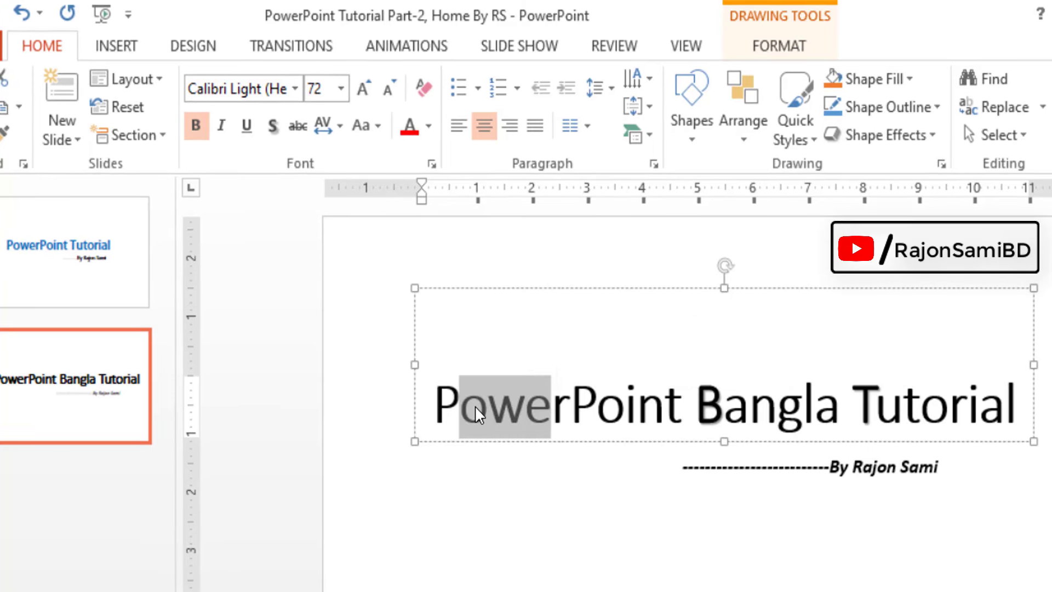
left_click(491, 400)
left_click_drag(445, 397, 1014, 406)
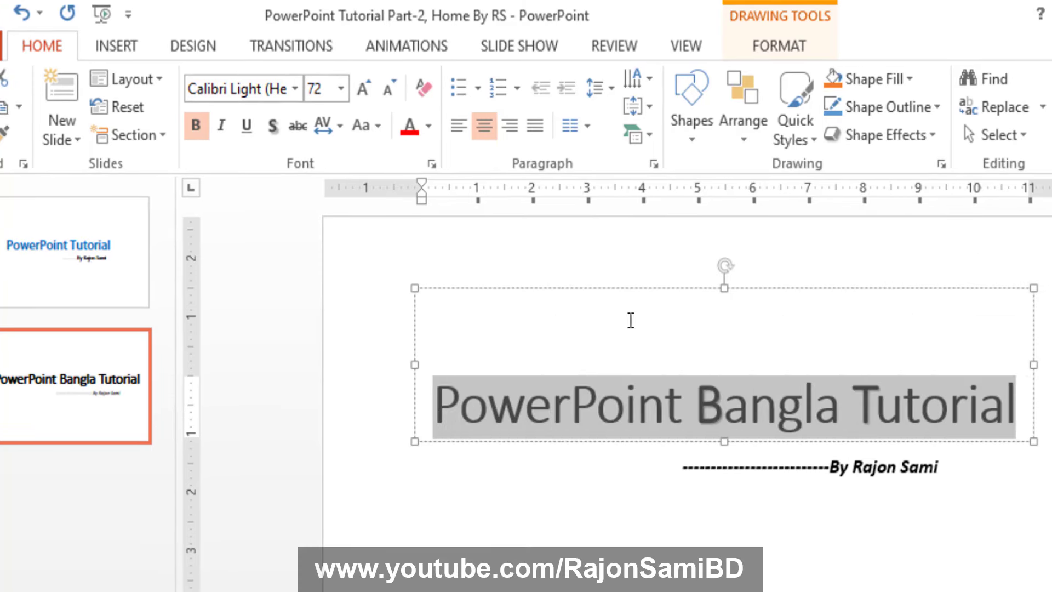
- Try Very Tight character spacing on the title, undo it, then reapply it
left_click(341, 128)
left_click(396, 163)
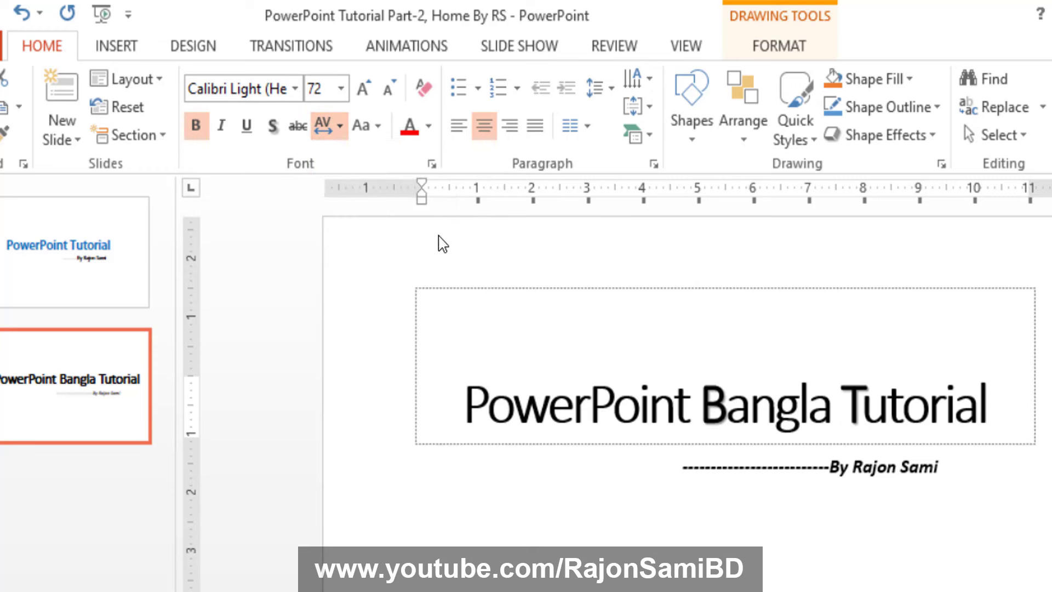
left_click(465, 402)
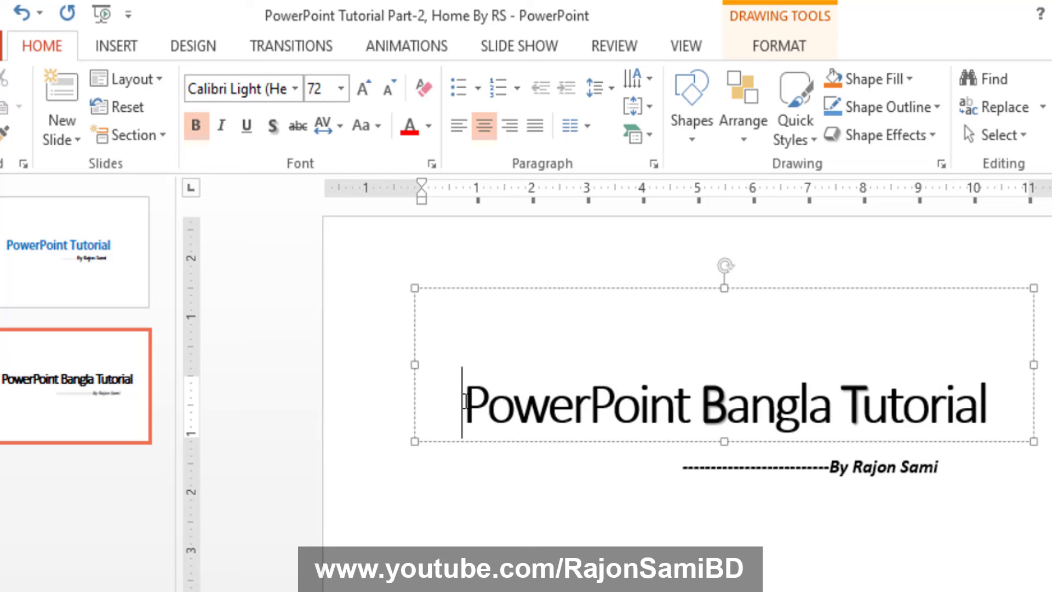
key("ctrl+z")
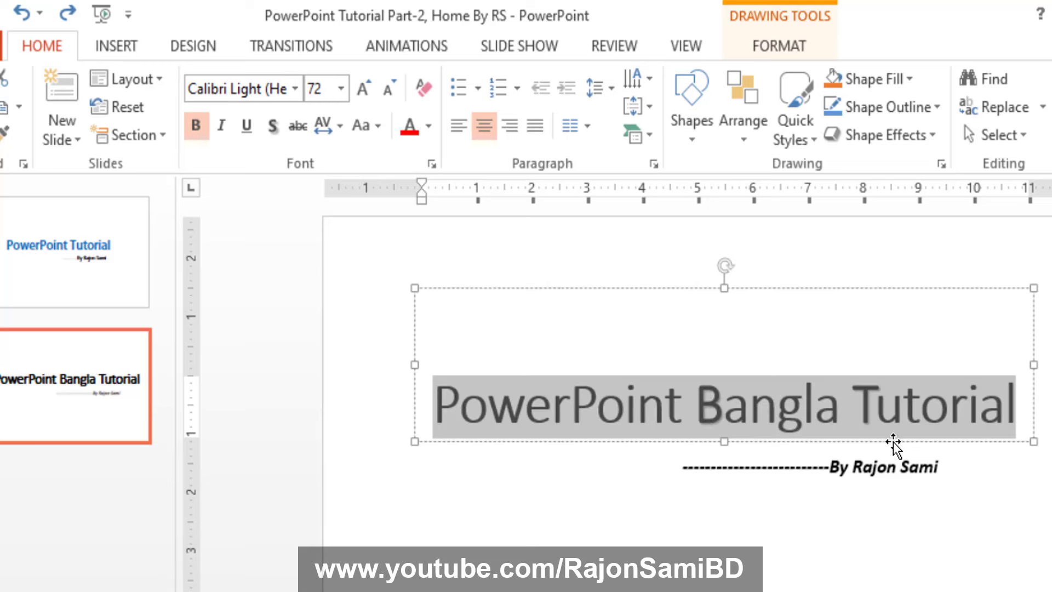
left_click(340, 125)
left_click(382, 156)
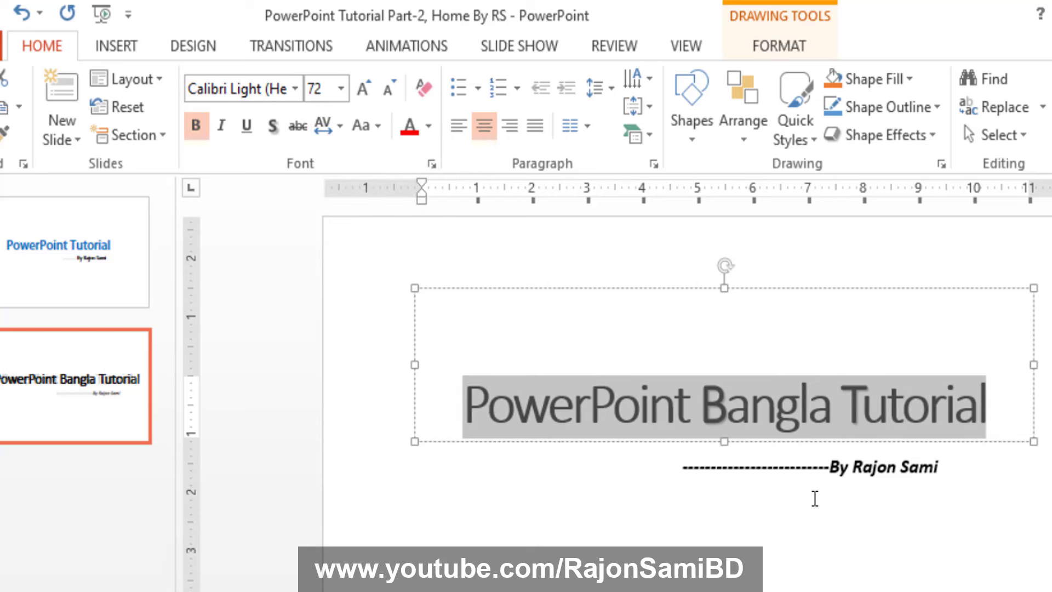
left_click(773, 406)
- Apply Tight spacing to the title, then set it back to Normal
left_click(518, 413)
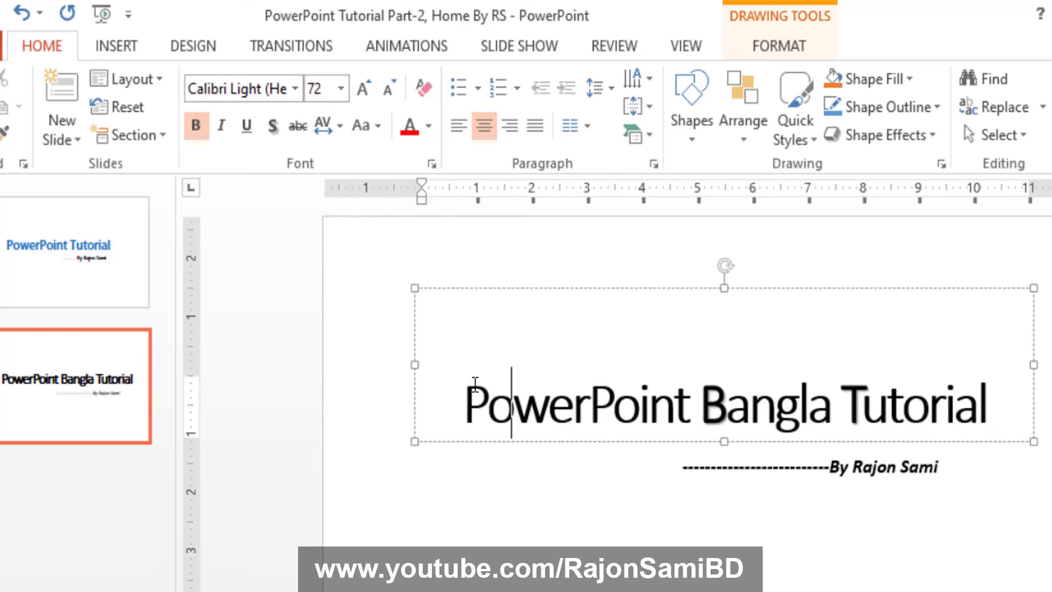
triple_click(472, 382)
left_click(339, 126)
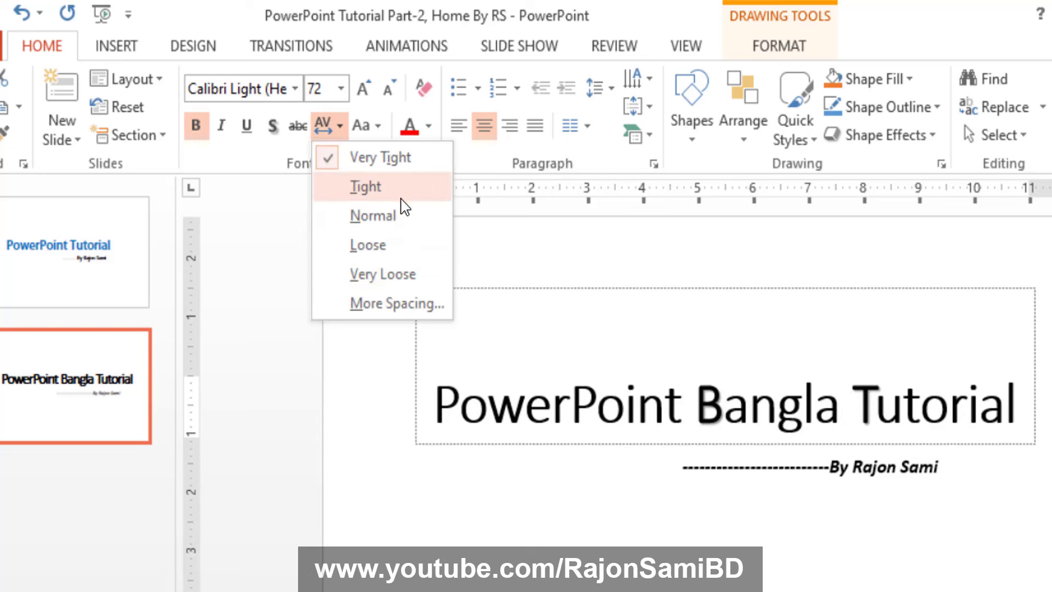
left_click(401, 187)
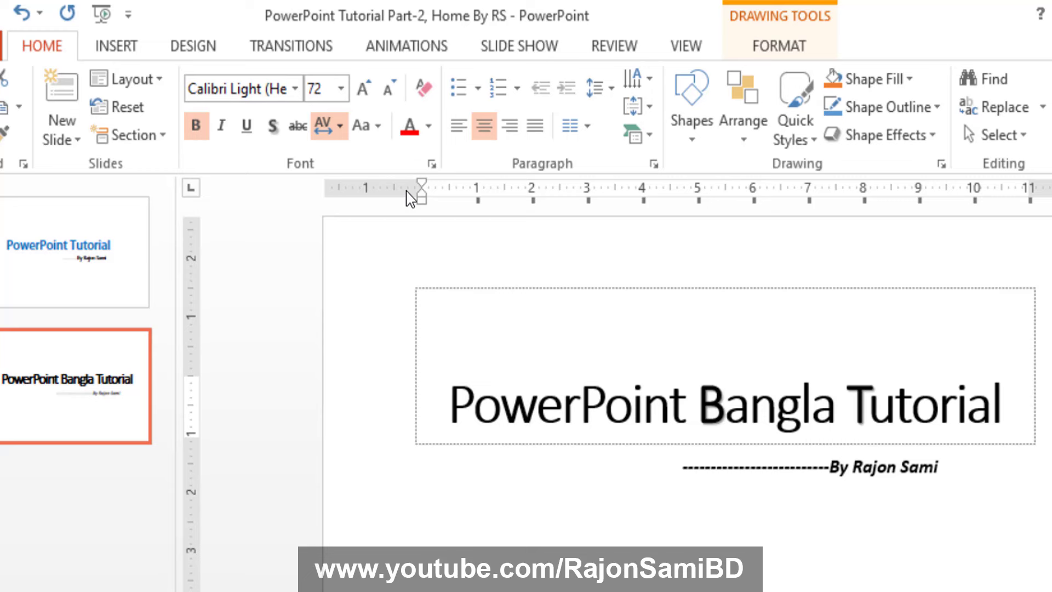
left_click(340, 126)
left_click(373, 214)
- Try Loose spacing and undo it, then apply Very Loose, wrapping the title onto two lines
triple_click(859, 400)
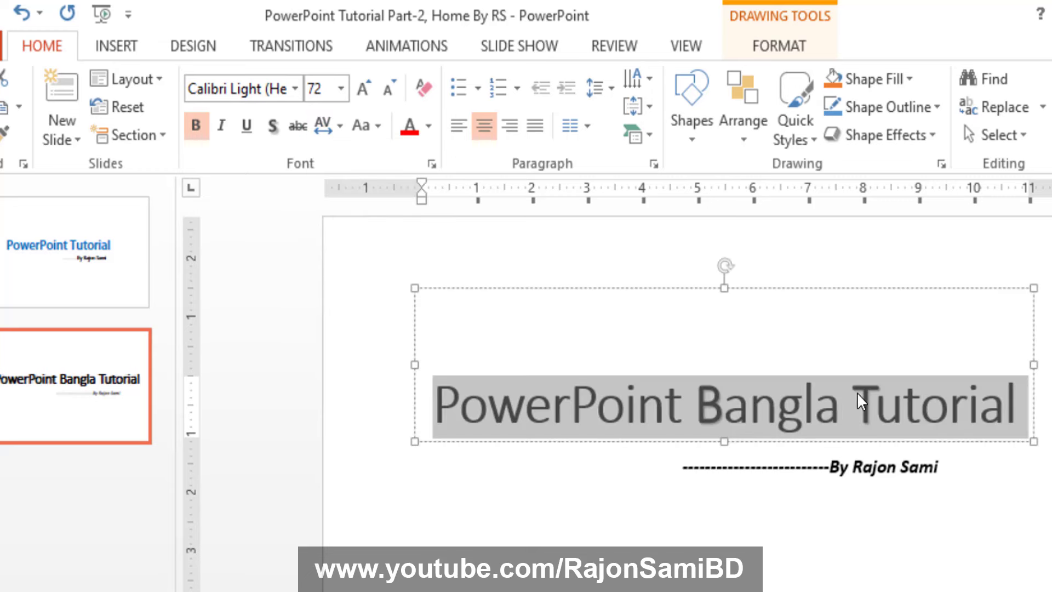
left_click(340, 125)
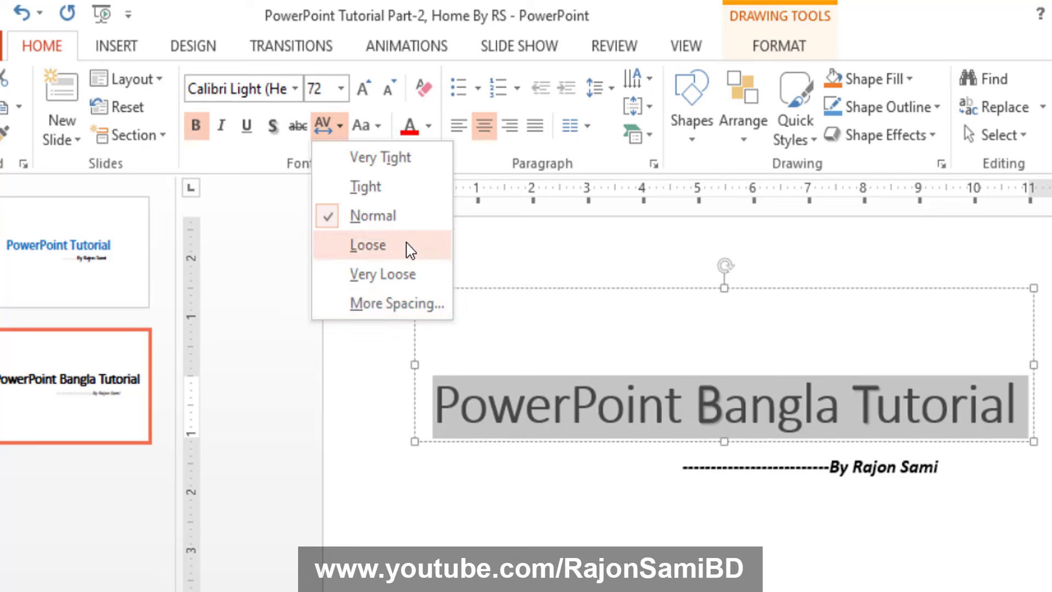
left_click(410, 245)
key("ctrl+z")
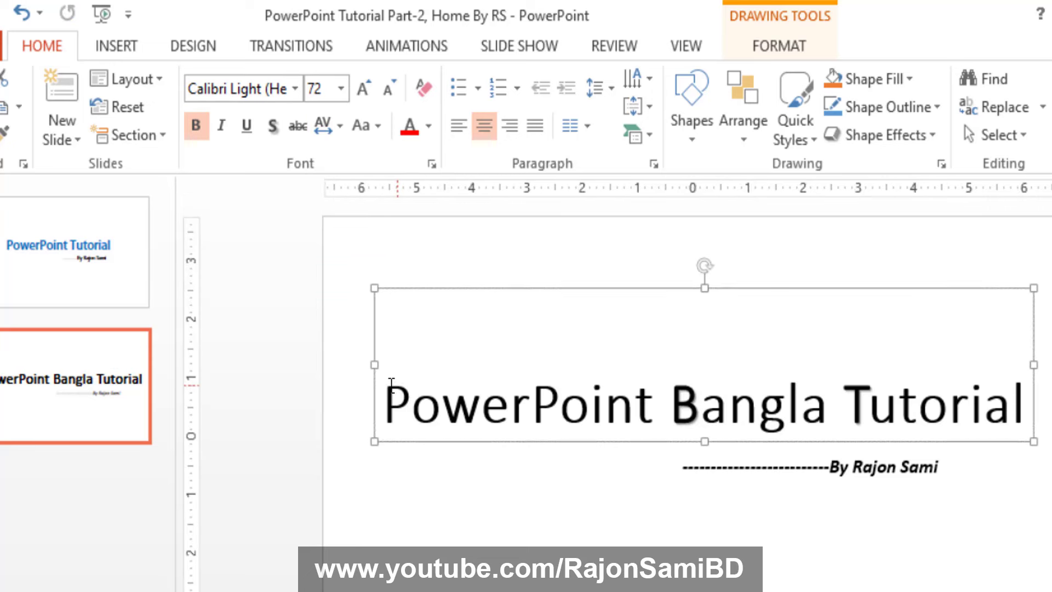
left_click(341, 126)
left_click(414, 279)
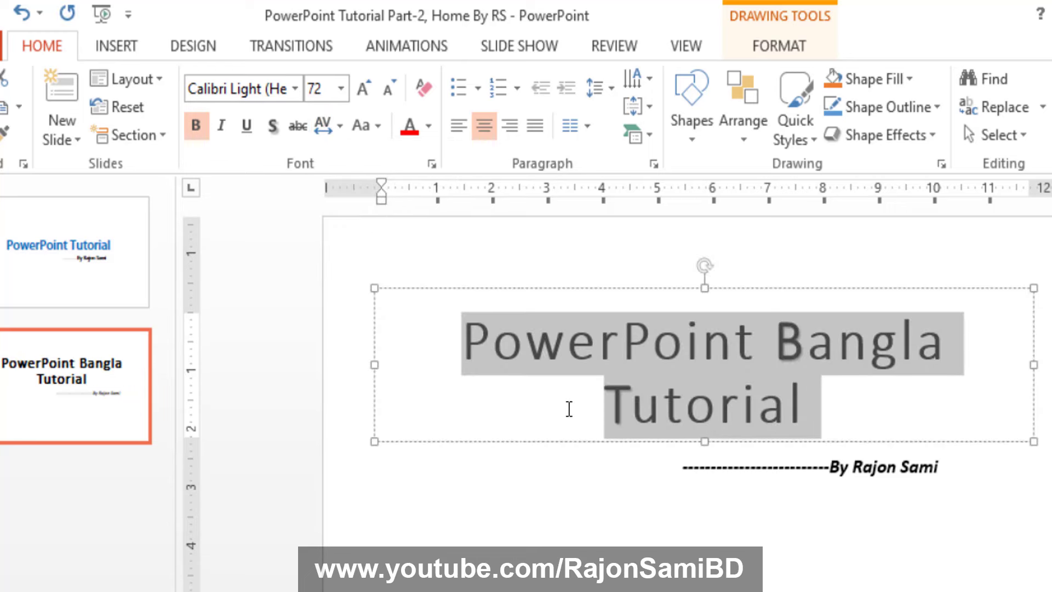
left_click(545, 345)
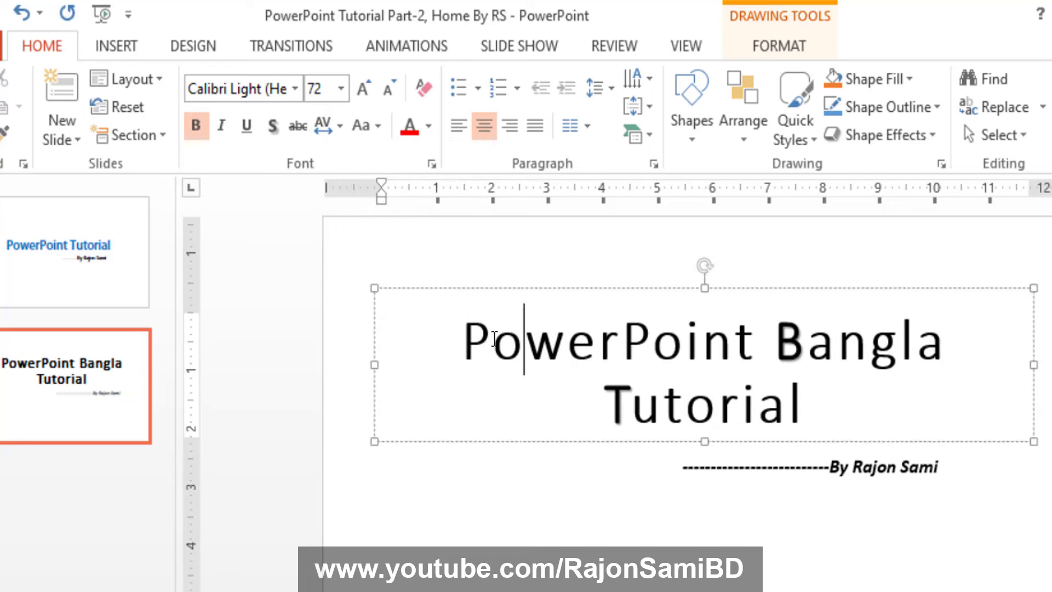
left_click_drag(469, 331, 850, 403)
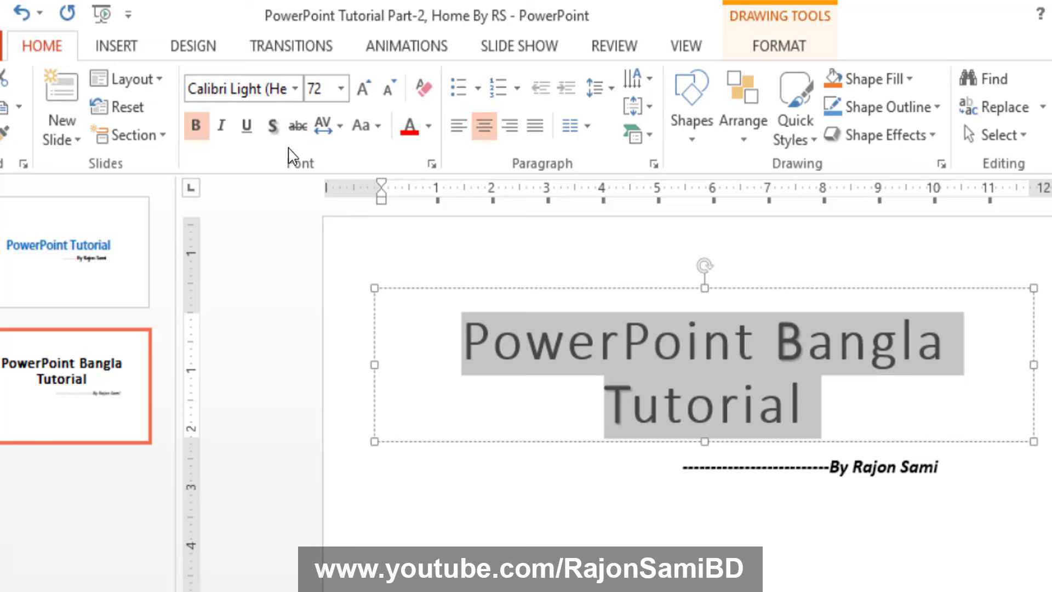
left_click(341, 130)
- Set the title's character spacing to Expanded by 10 pt in the Font dialog
left_click(396, 305)
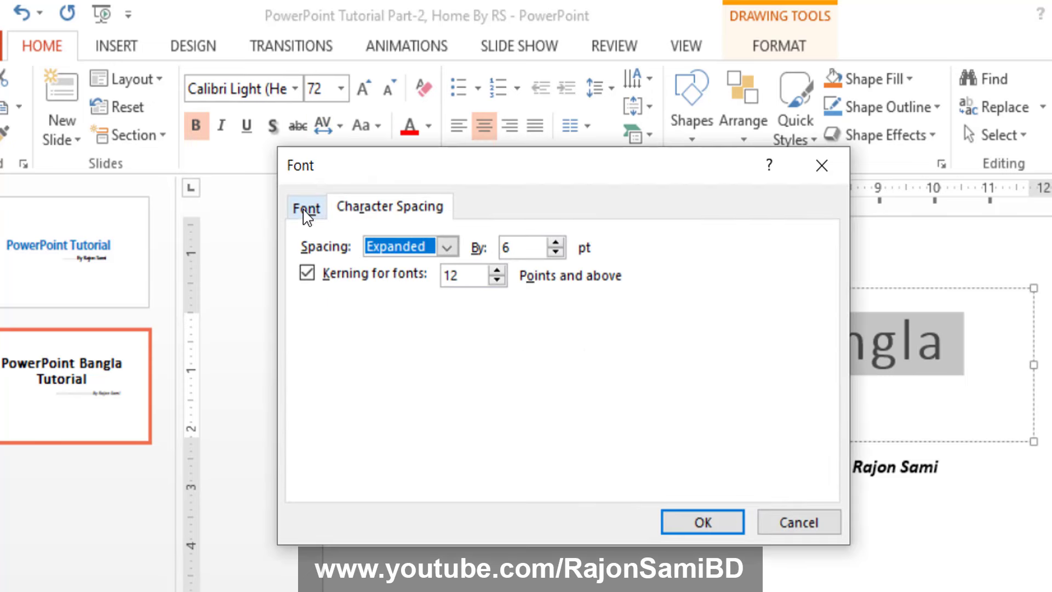
left_click(307, 211)
left_click(432, 206)
left_click(447, 247)
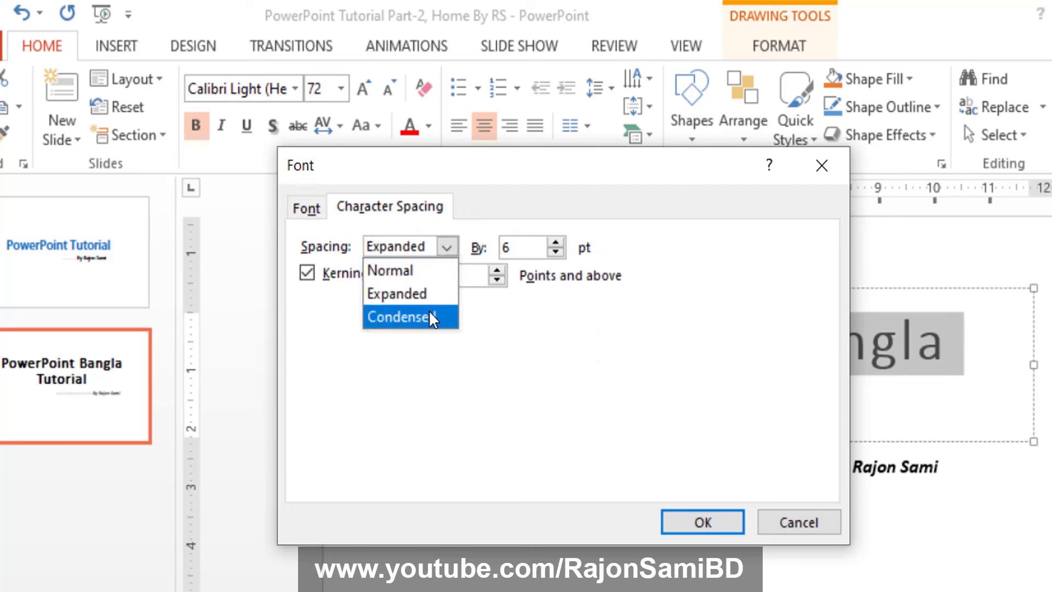
left_click(528, 243)
left_click(477, 249)
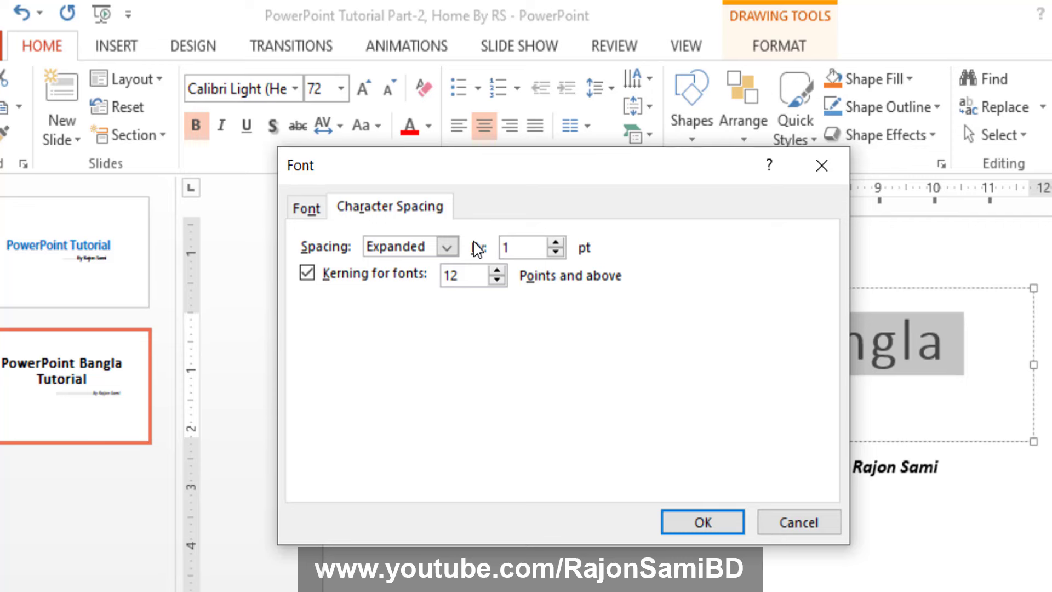
type("10")
left_click(695, 521)
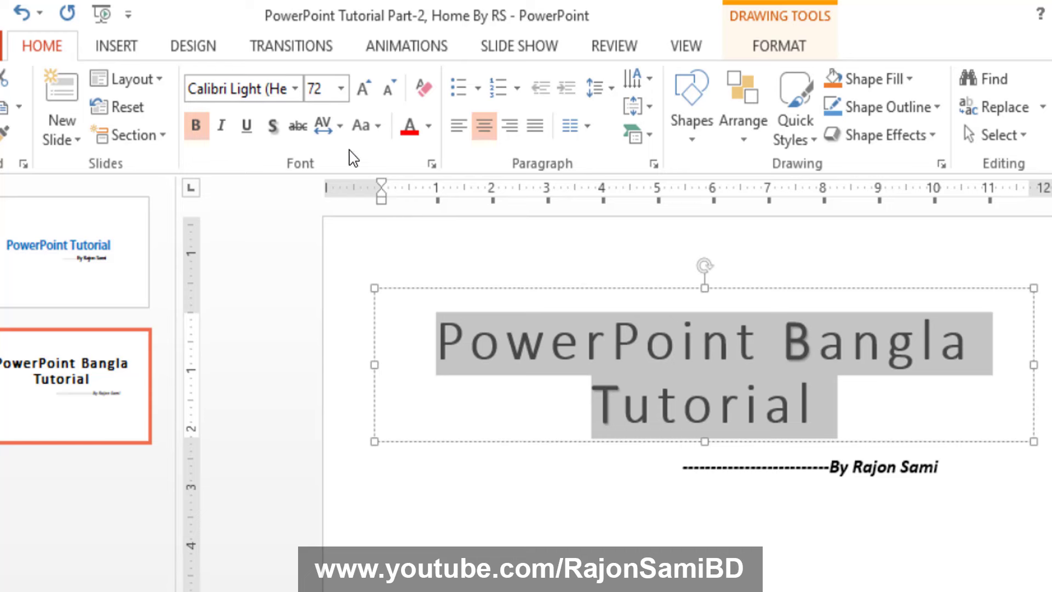
- Apply Very Tight, then Normal character spacing so the title fits on one line
left_click(340, 127)
left_click(394, 163)
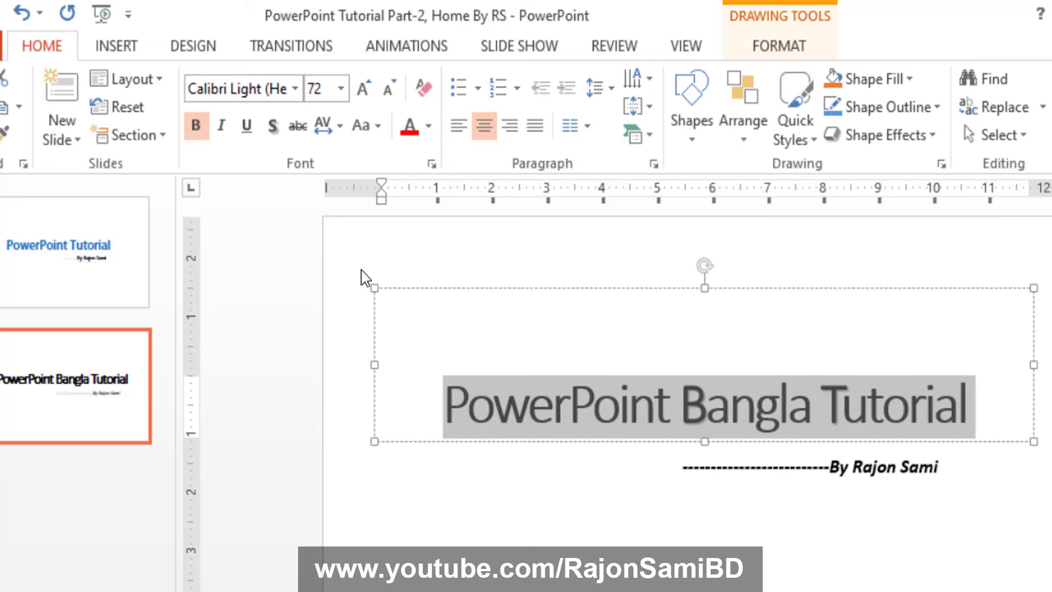
left_click(340, 127)
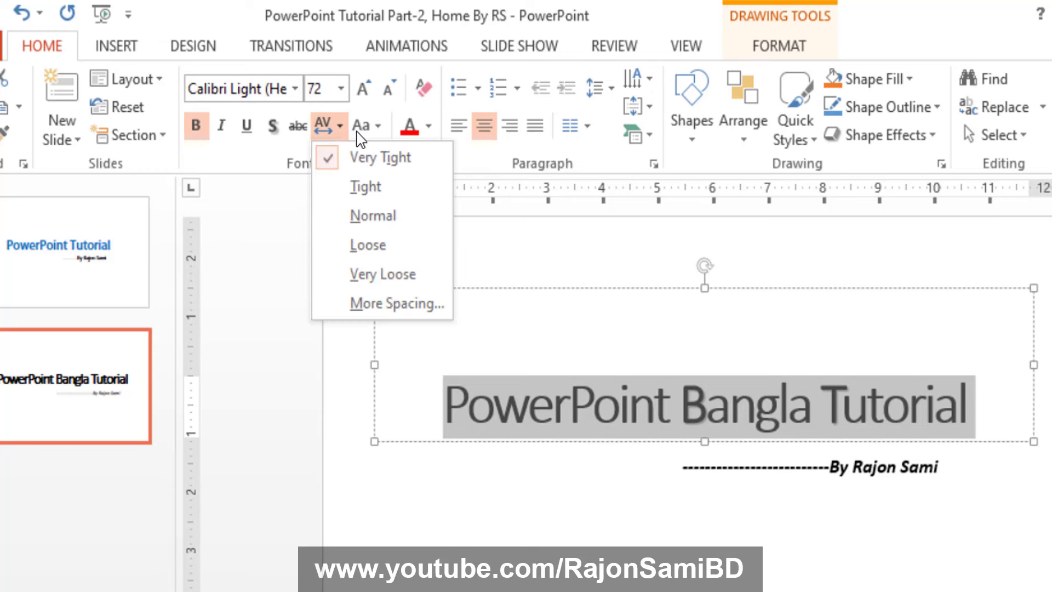
left_click(374, 216)
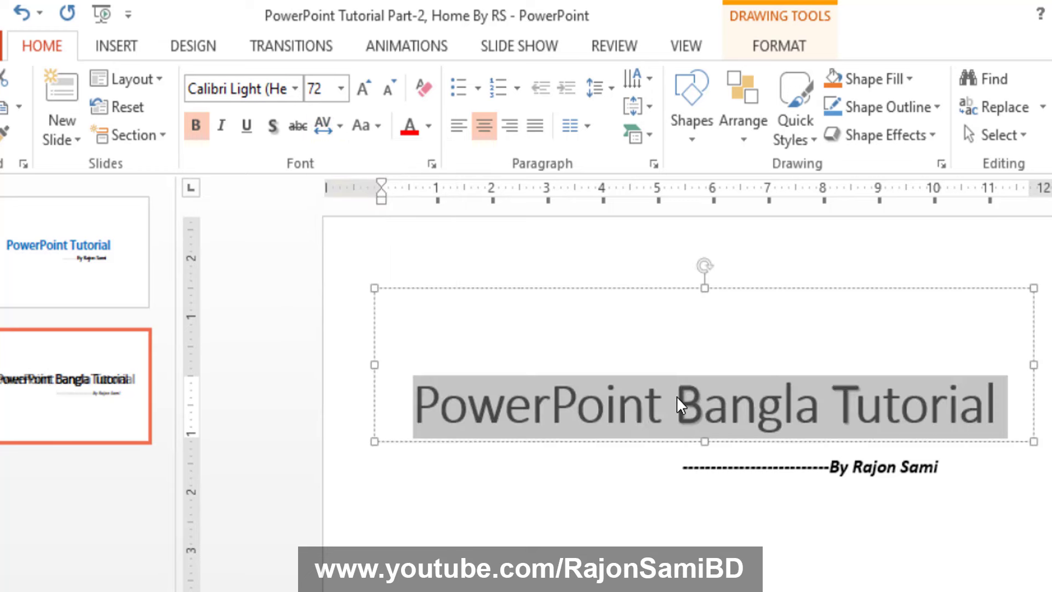
left_click(642, 406)
- Reselect the whole single-line title 'PowerPoint Bangla Tutorial'
left_click(548, 405)
left_click(616, 414)
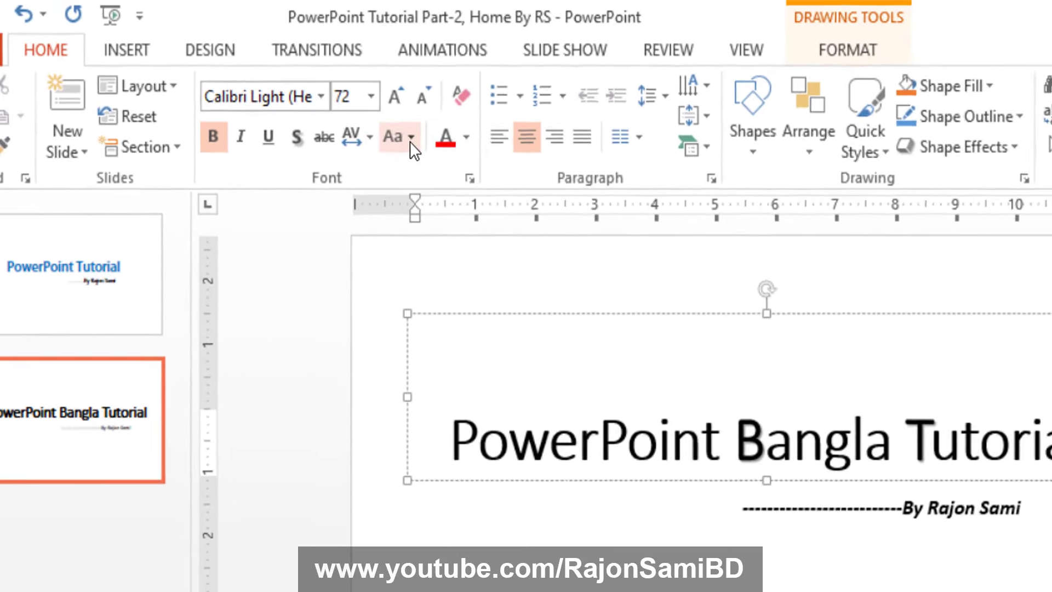
left_click(567, 450)
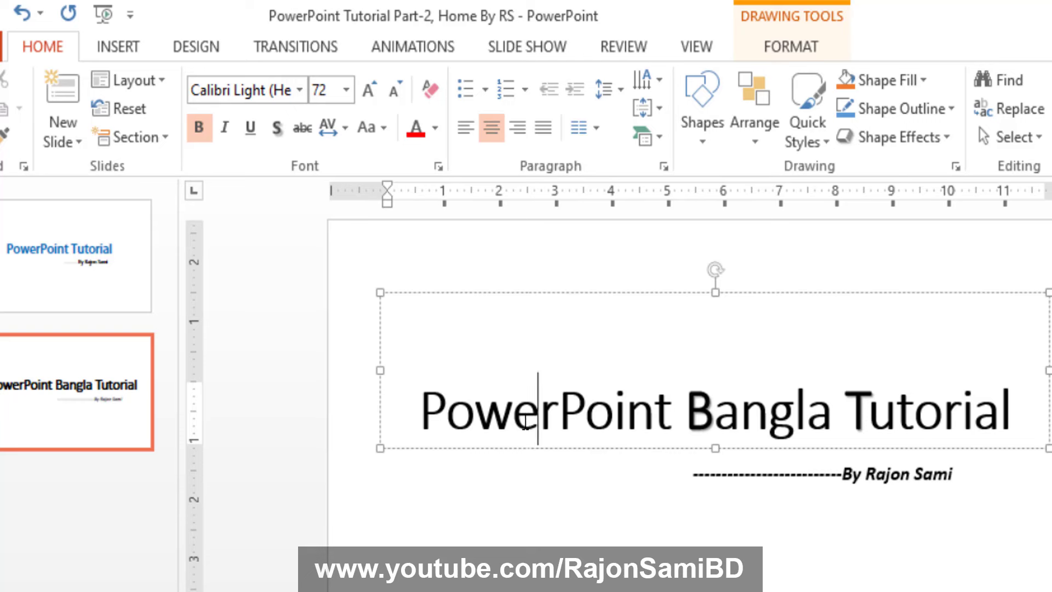
key("Left")
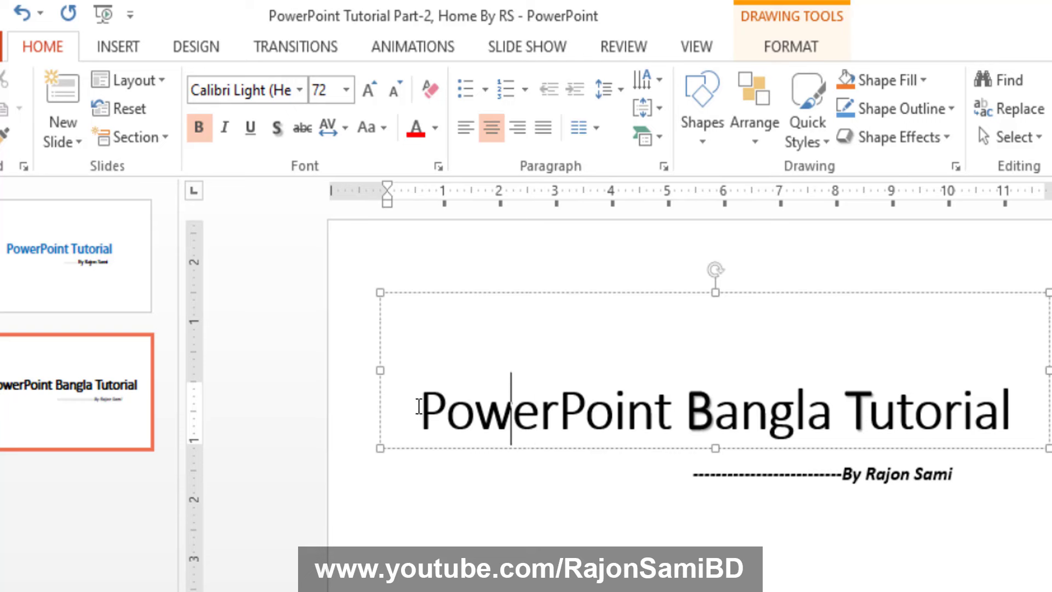
left_click_drag(422, 406, 474, 409)
left_click(707, 408)
left_click(552, 419)
left_click(712, 408)
left_click_drag(713, 408, 688, 408)
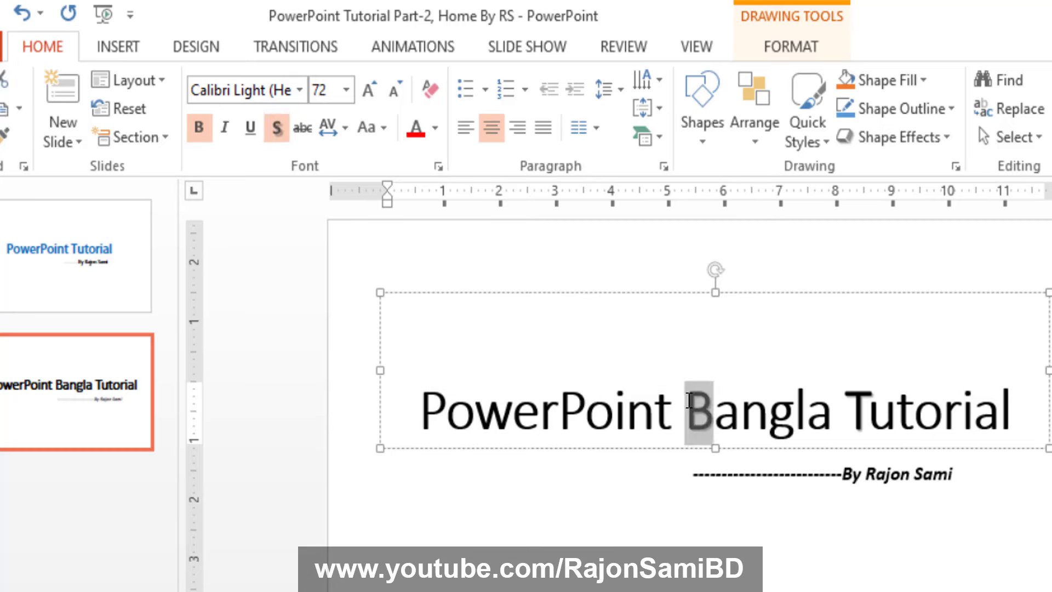
left_click(866, 408)
left_click(603, 422)
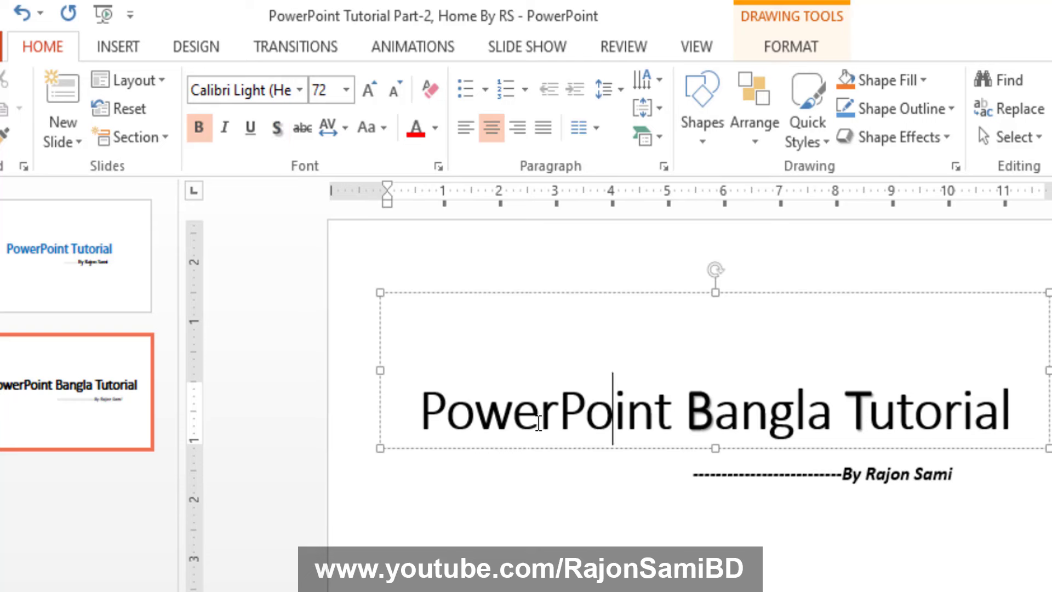
left_click_drag(414, 406, 1023, 399)
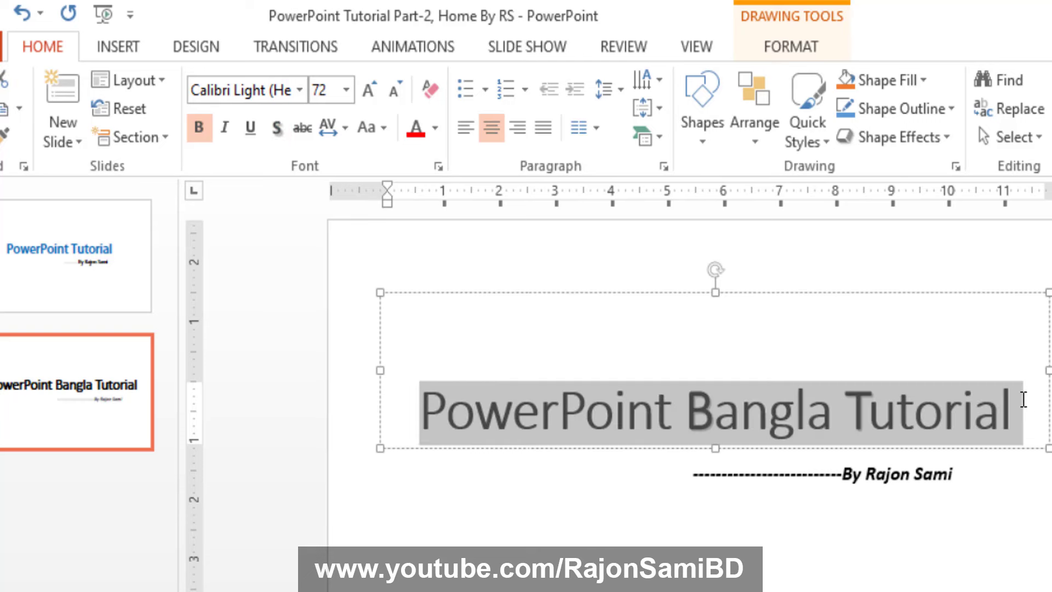
- Convert the title to Sentence case, then reselect the whole line
left_click(378, 128)
left_click(469, 161)
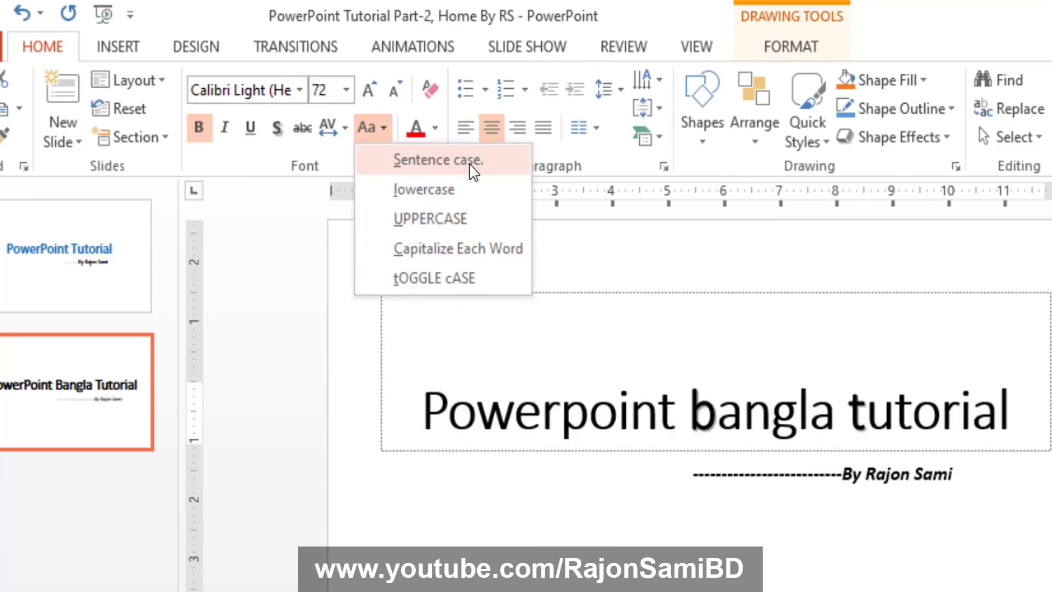
left_click(505, 433)
left_click(443, 390)
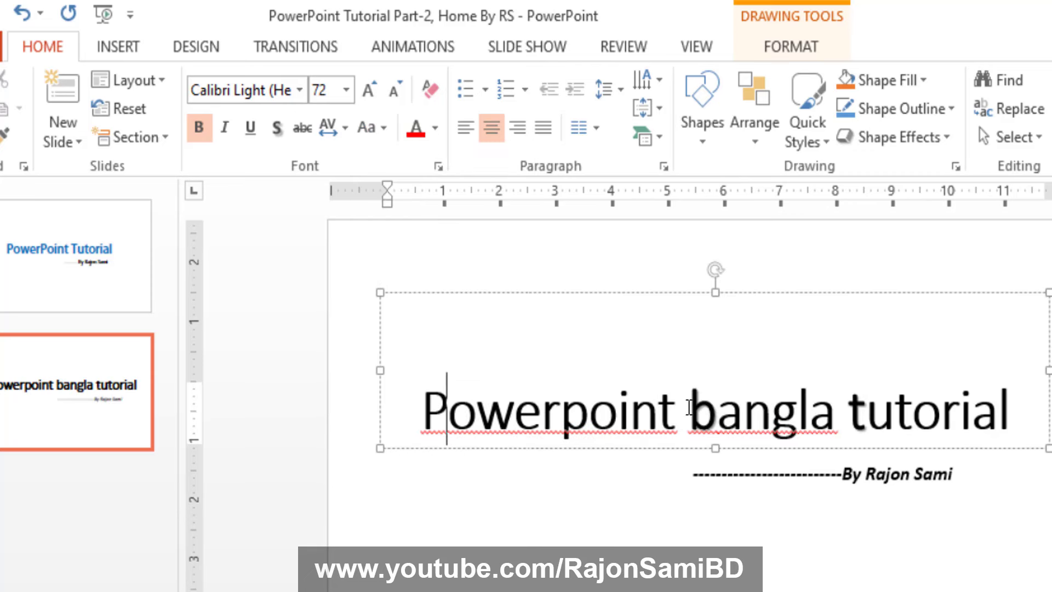
left_click_drag(689, 407, 1048, 428)
left_click(541, 431)
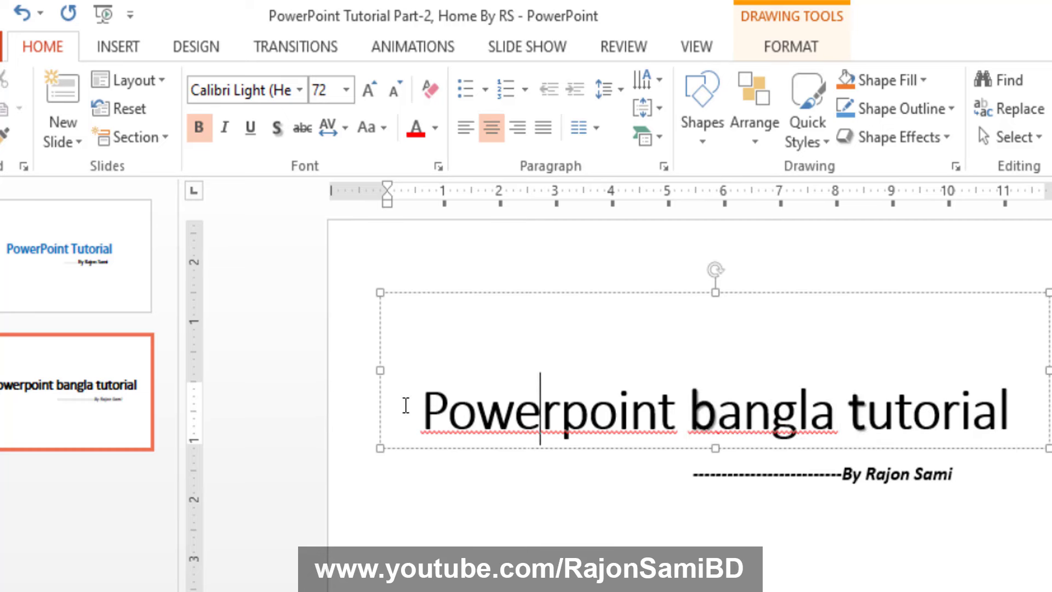
left_click(445, 408)
left_click_drag(445, 408, 1036, 417)
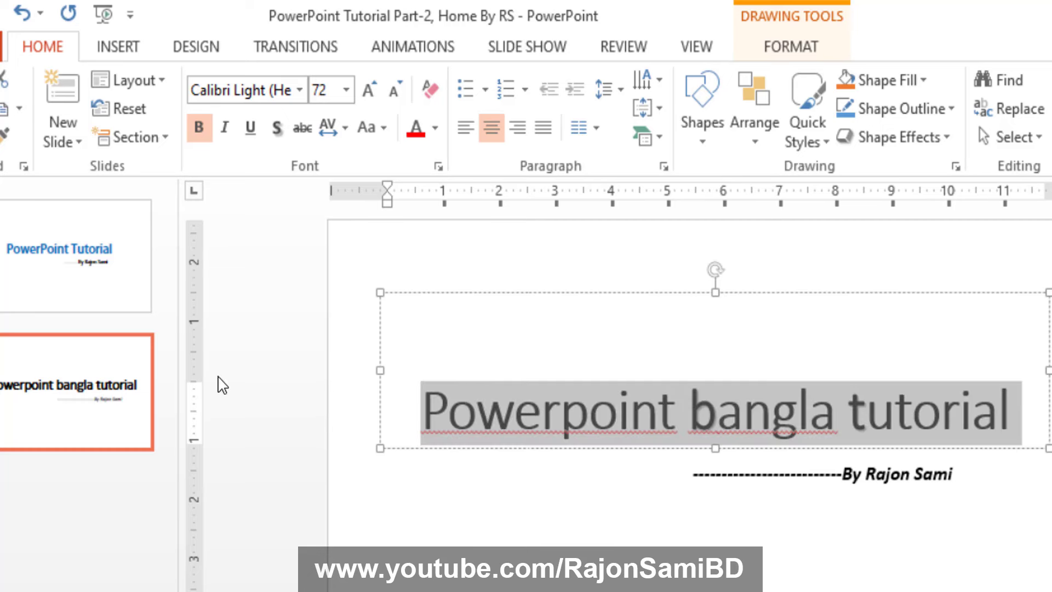
- Try lowercase, then UPPERCASE on the title
left_click(369, 127)
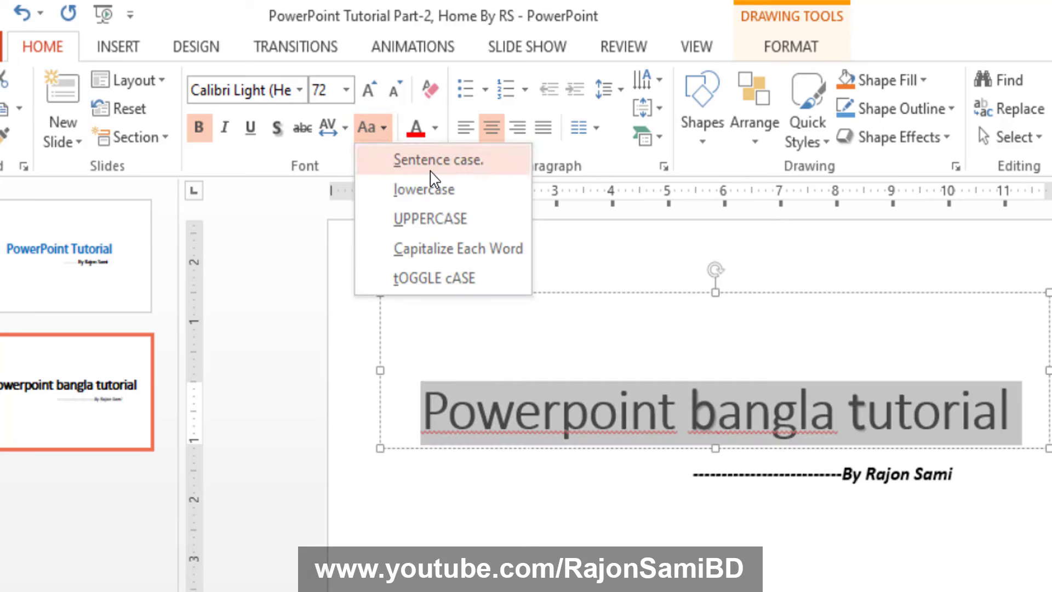
left_click(453, 201)
left_click(419, 414)
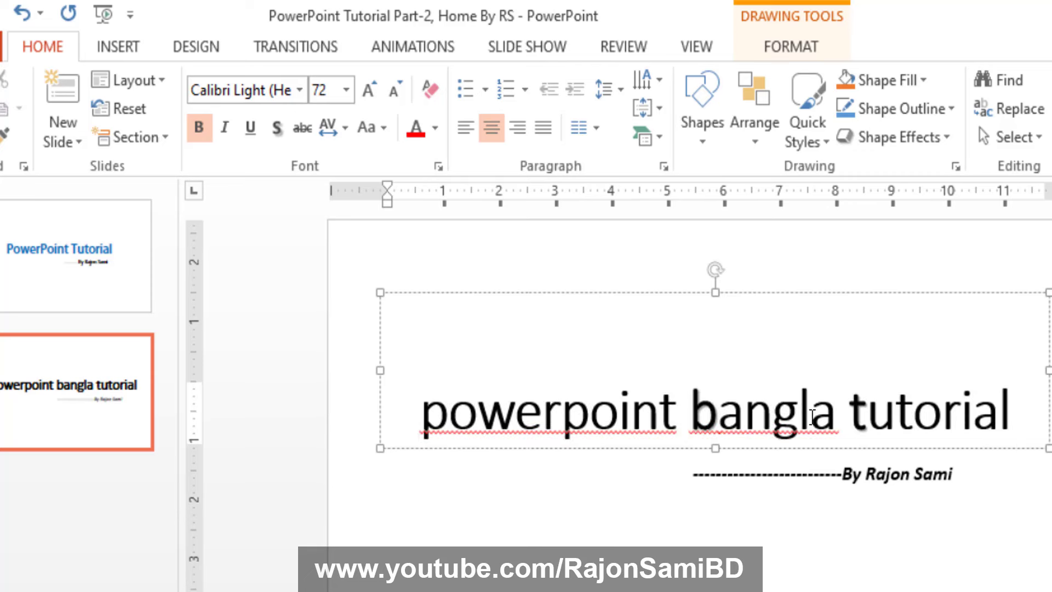
left_click_drag(420, 408, 1012, 415)
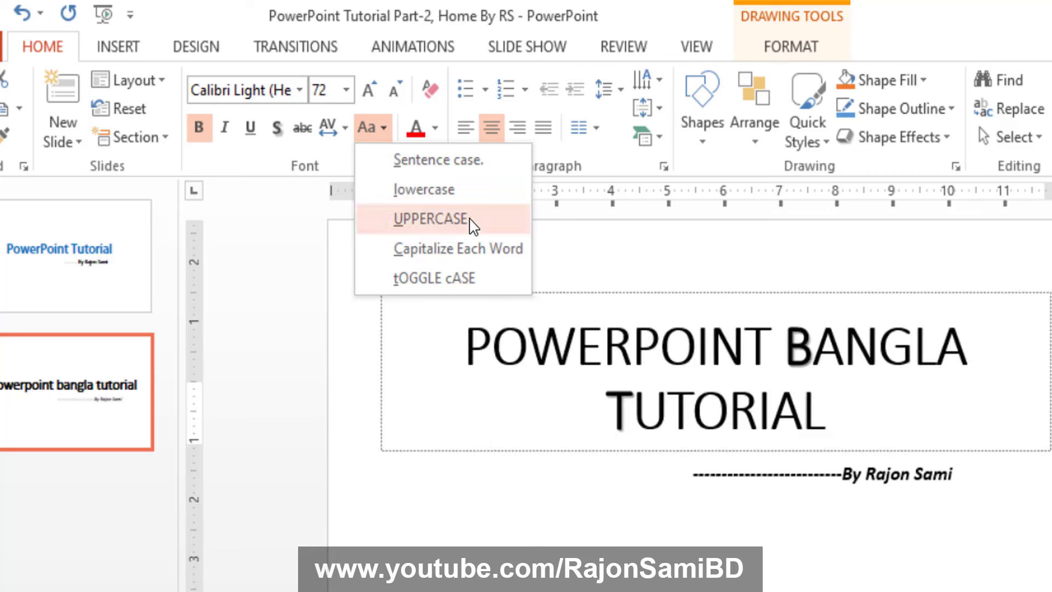
left_click(469, 219)
left_click(660, 356)
key("Home")
left_click(891, 418, "shift")
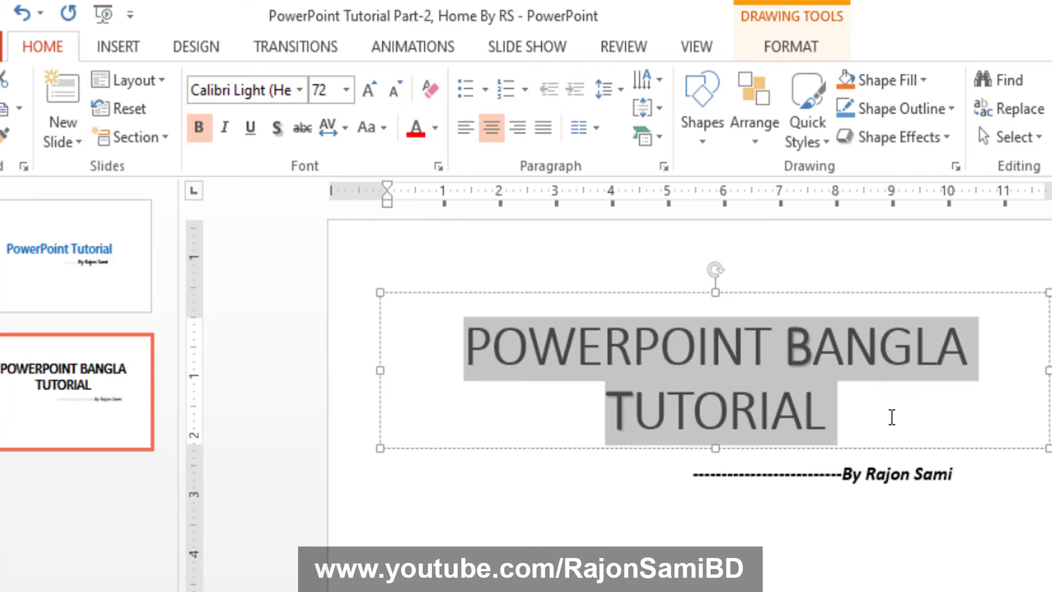
- Apply Capitalize Each Word so the title reads 'Powerpoint Bangla Tutorial'
left_click(381, 127)
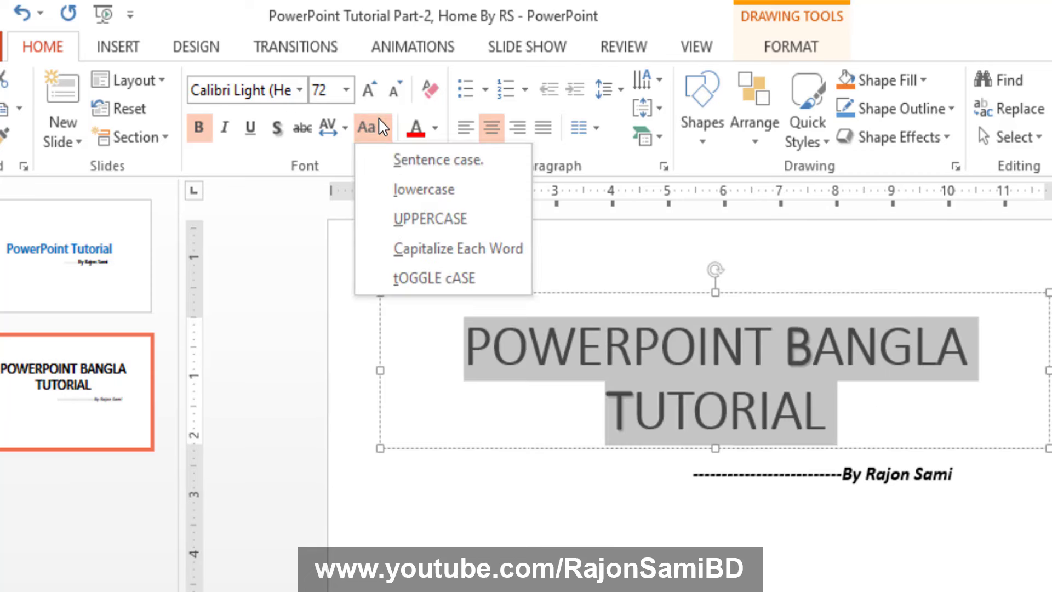
left_click(481, 262)
left_click(668, 422)
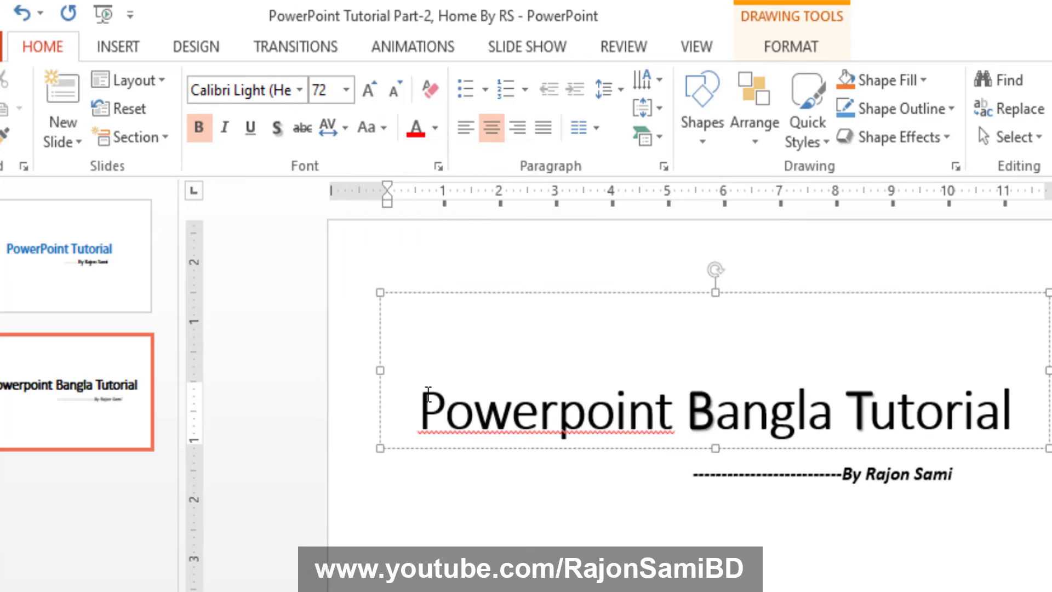
left_click_drag(428, 393, 439, 401)
key("ctrl+Right")
key("ctrl+Right")
key("Right")
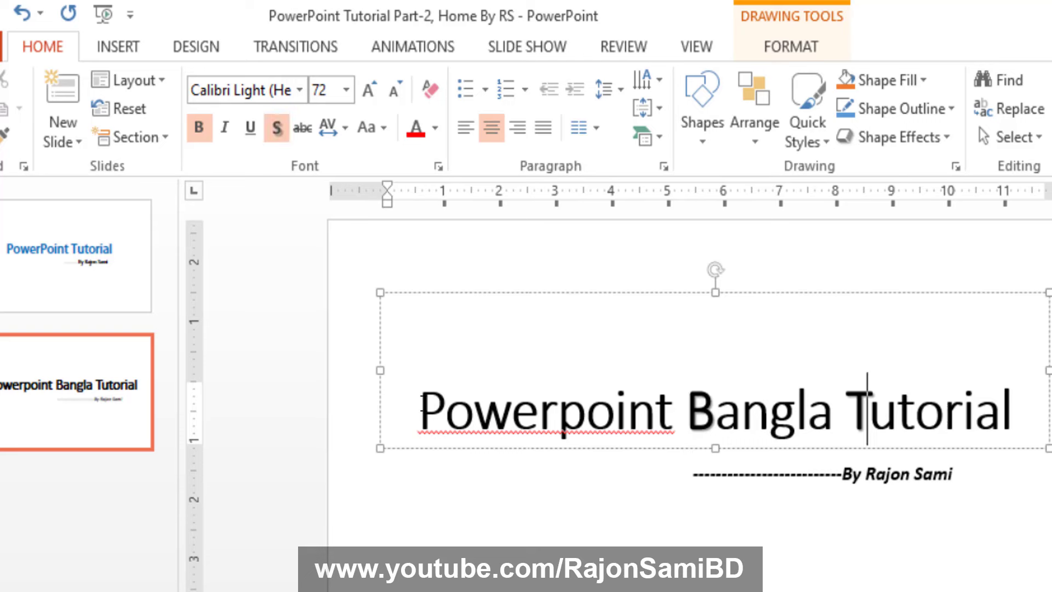
left_click_drag(420, 411, 1023, 411)
- Try tOGGLE cASE on the title, undo it, and reapply Capitalize Each Word
left_click(382, 131)
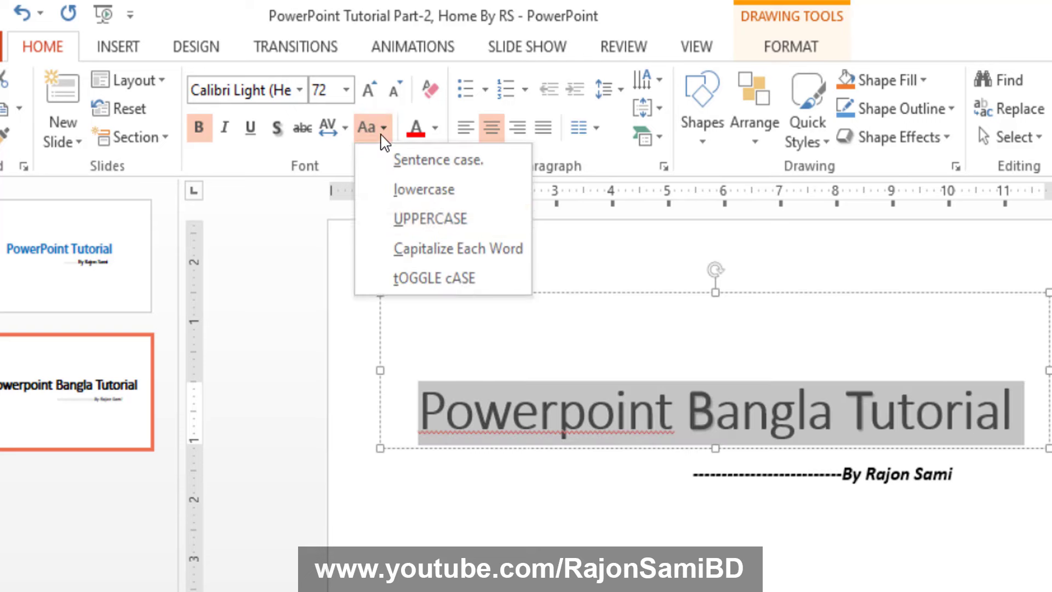
left_click(452, 279)
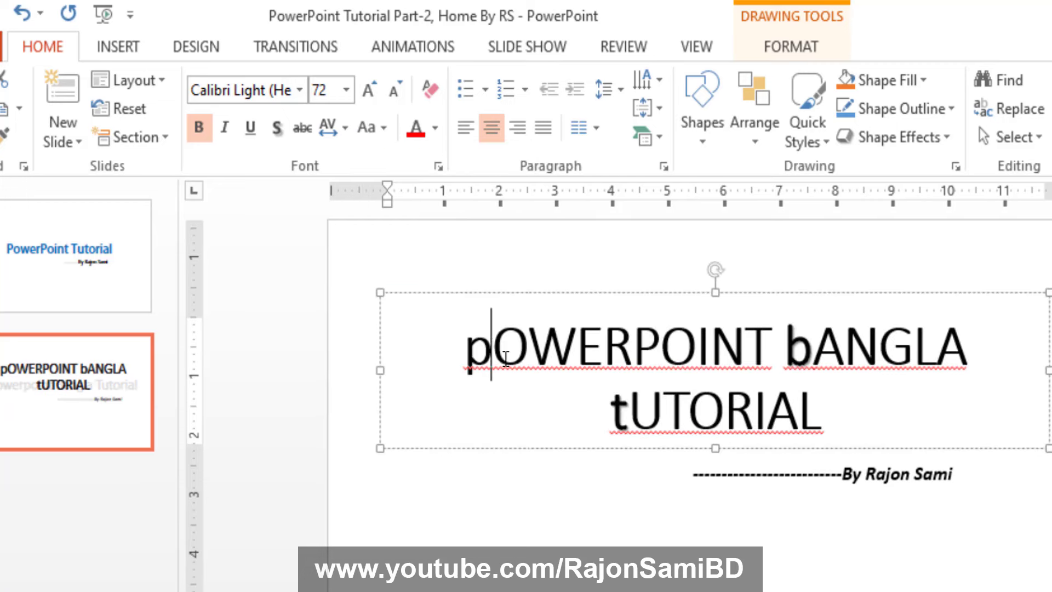
left_click(709, 346)
key("ctrl+z")
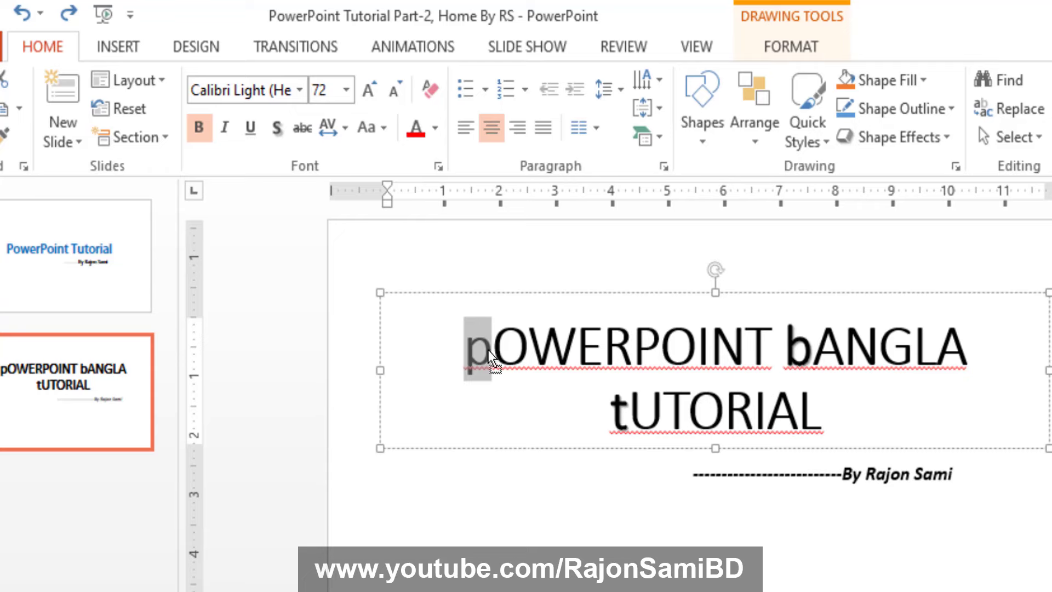
left_click(855, 415, "shift")
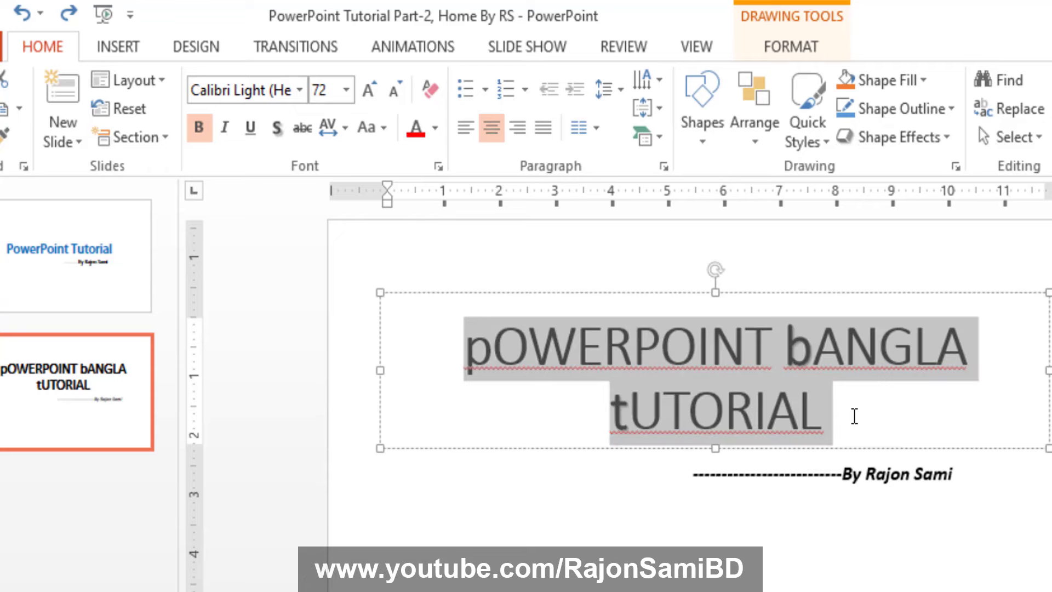
left_click(387, 134)
left_click(462, 244)
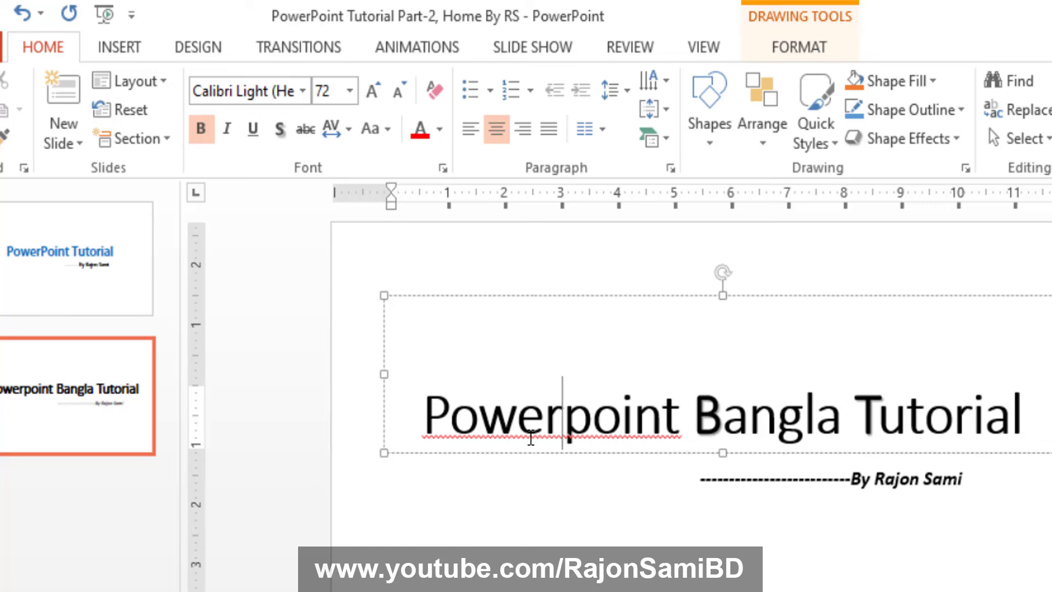
- Colour the word Powerpoint in the slide 2 title green
left_click(513, 417)
left_click_drag(422, 416, 683, 426)
left_click(439, 129)
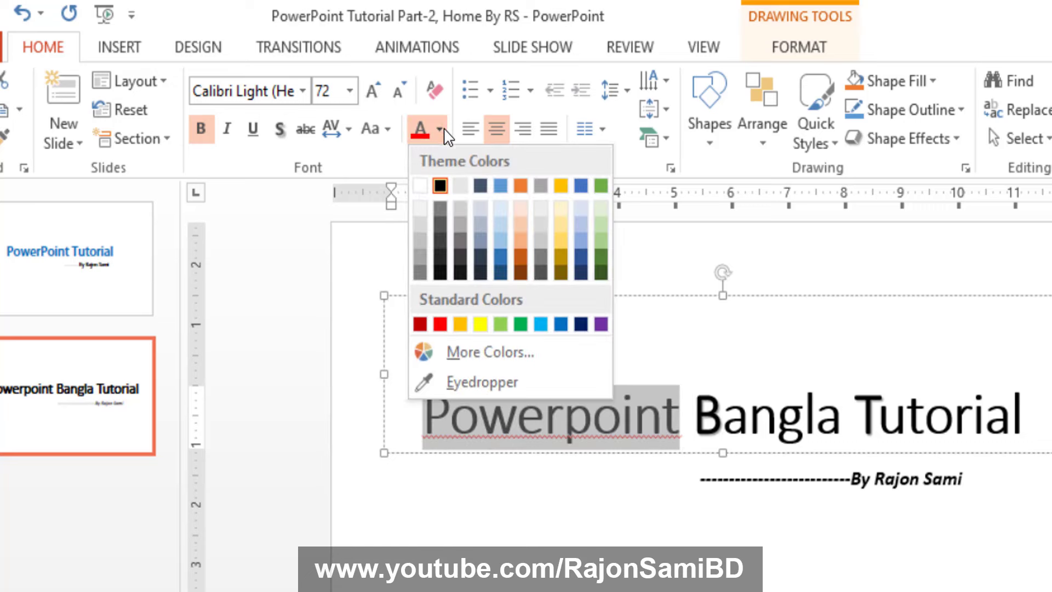
left_click(603, 257)
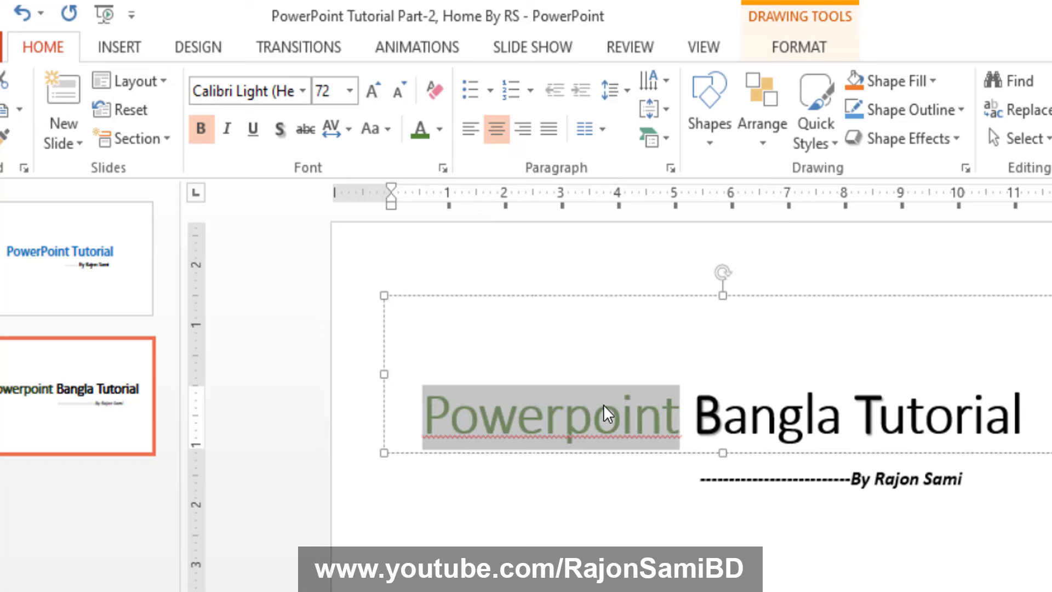
left_click(620, 433)
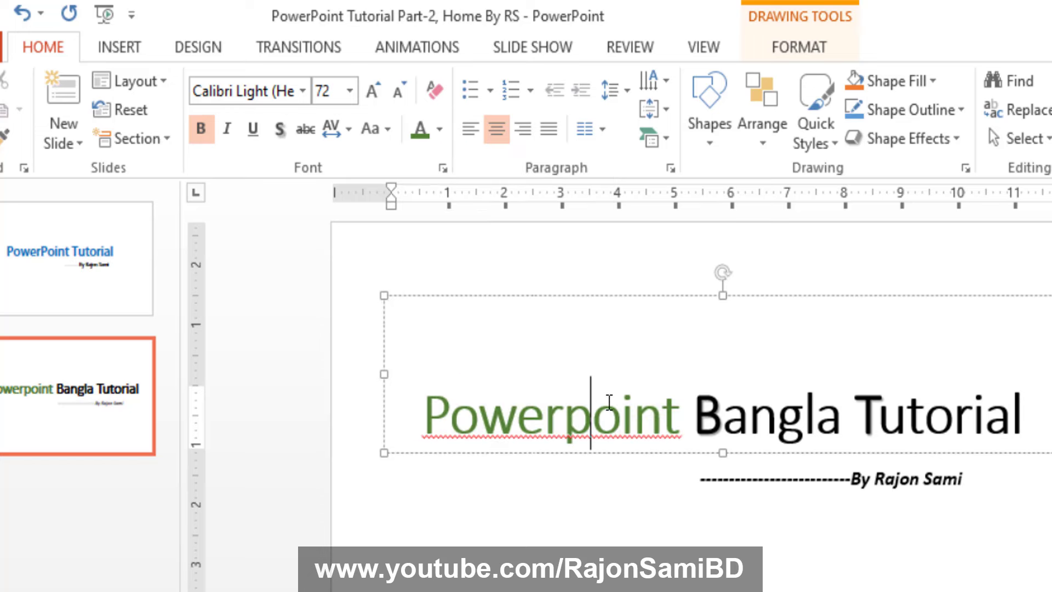
- Try colouring the letters B and T blue, then undo the colour changes
left_click(710, 408)
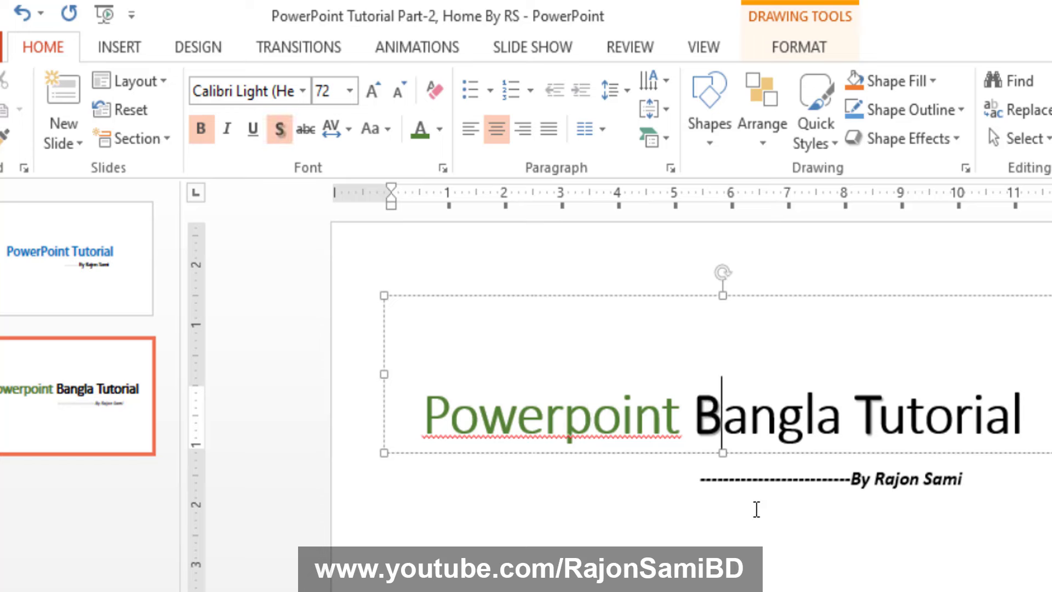
left_click_drag(705, 400, 722, 408)
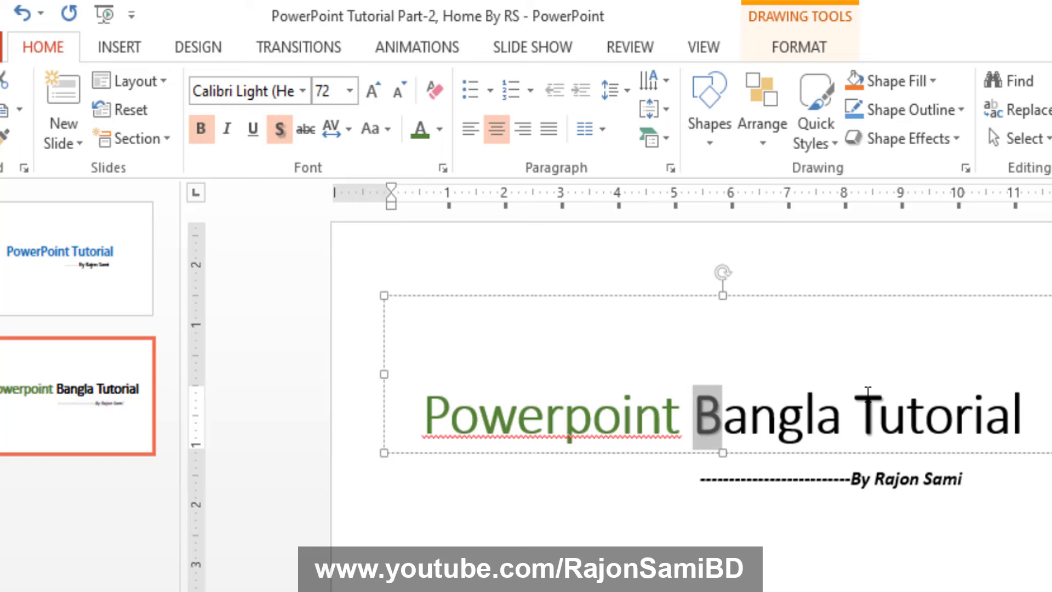
left_click_drag(867, 390, 879, 399)
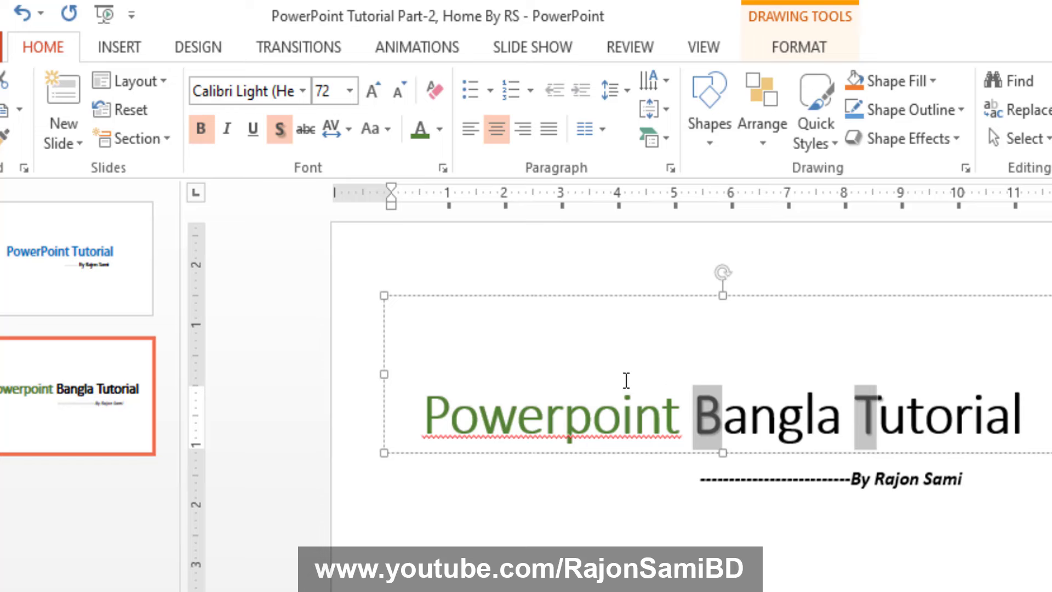
left_click(439, 130)
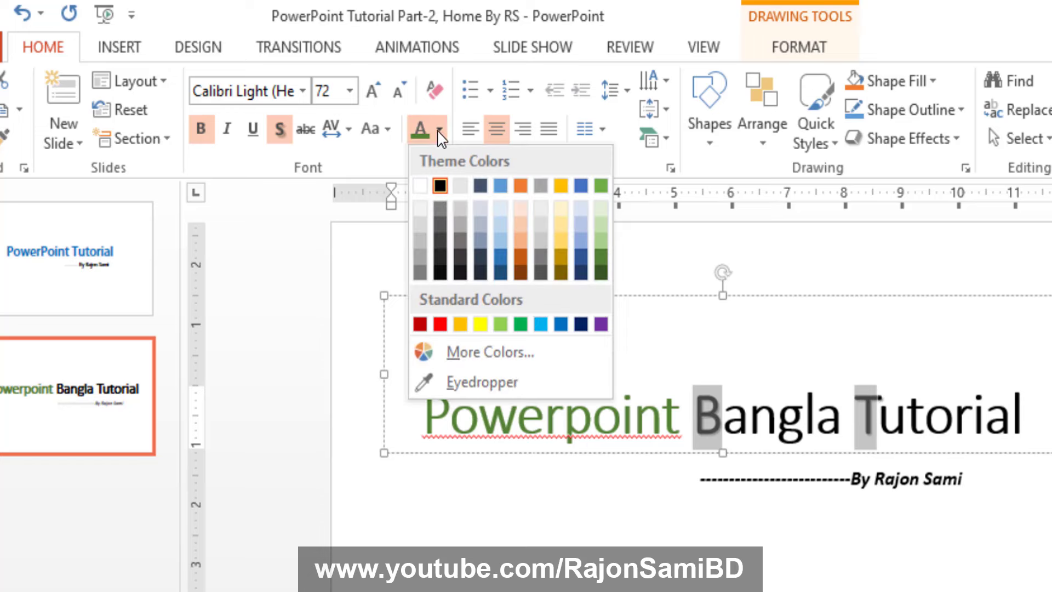
left_click(562, 326)
left_click(792, 546)
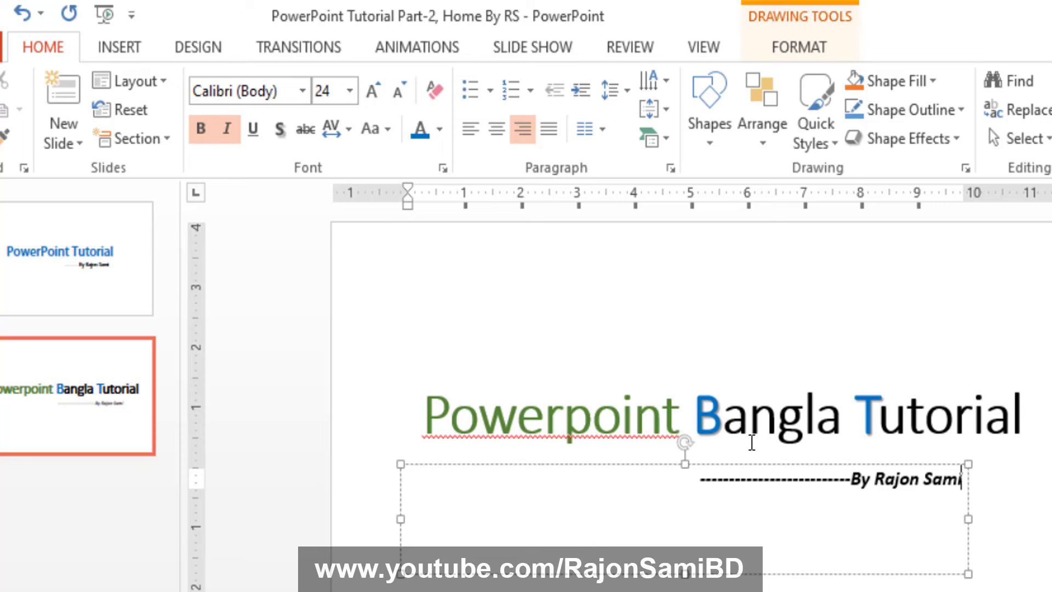
key("ctrl+z")
key("ctrl+z")
left_click(589, 411)
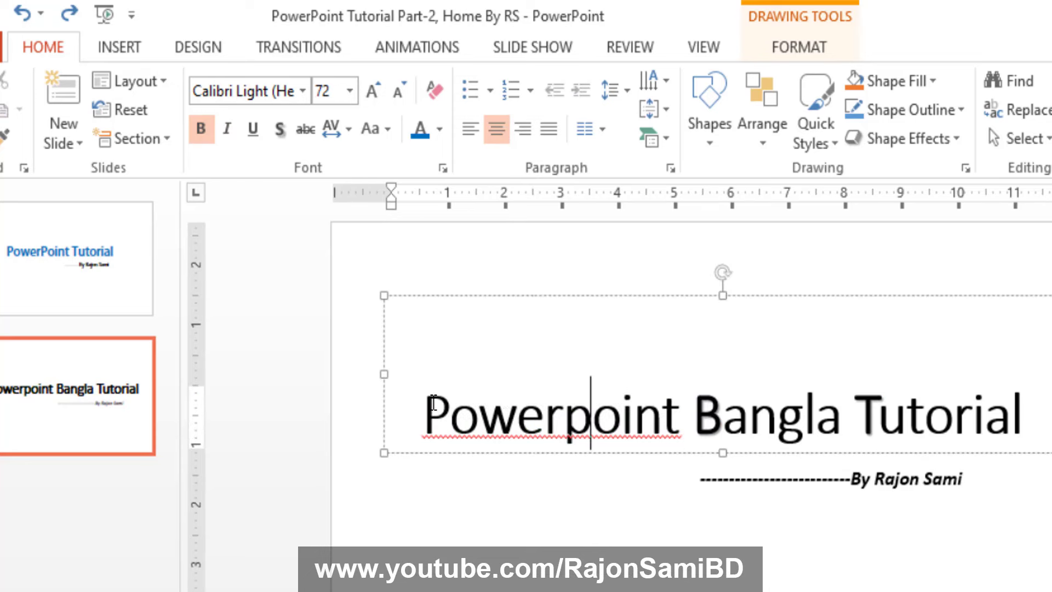
- Colour 'Powerpoint Bangla' a darker blue chosen from the colour hexagon
left_click_drag(428, 411, 839, 411)
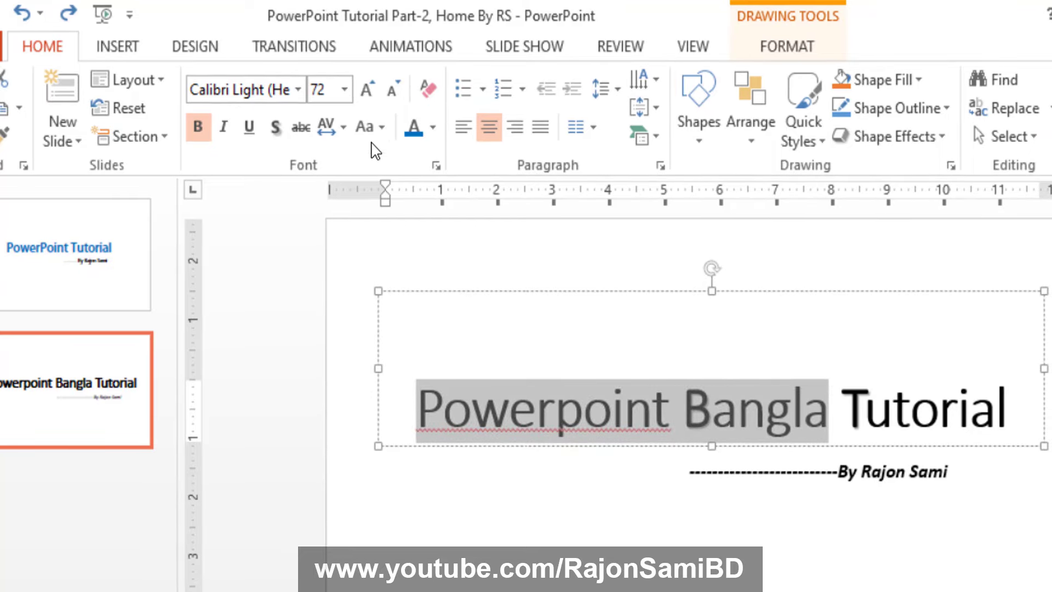
left_click(433, 129)
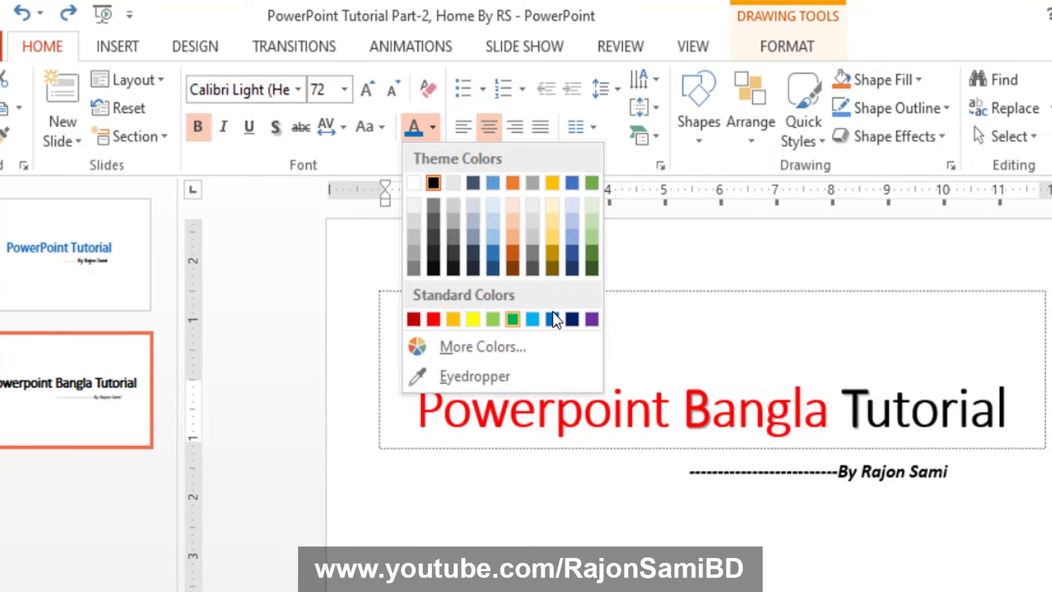
left_click(547, 350)
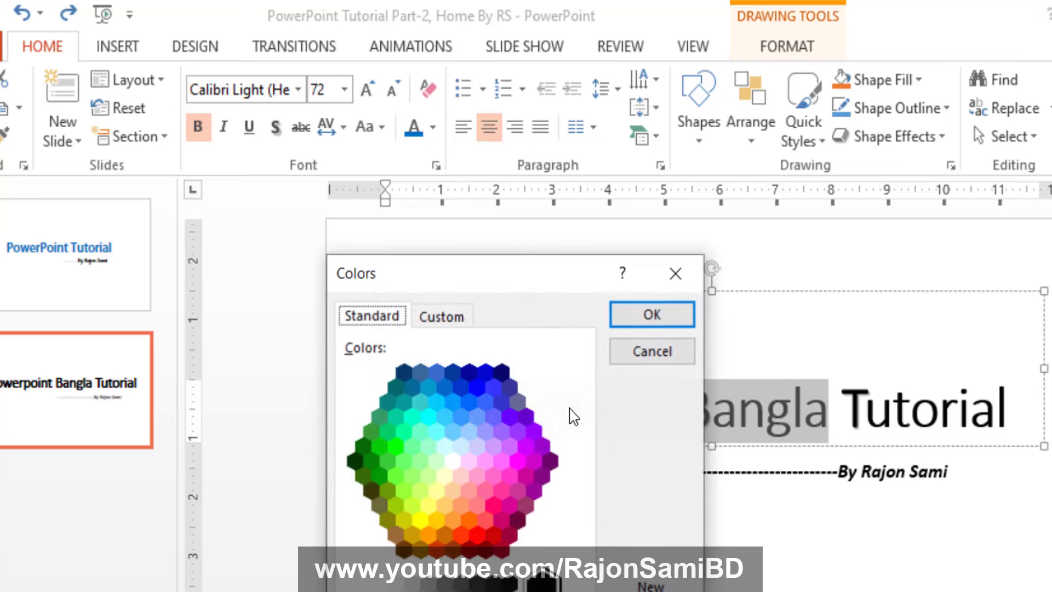
left_click(452, 402)
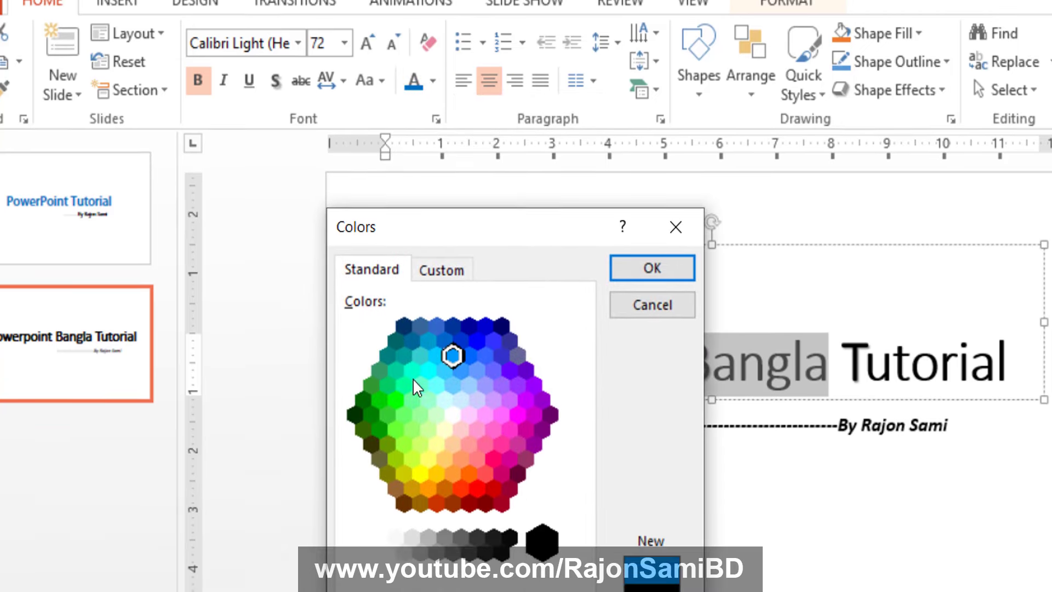
left_click(476, 341)
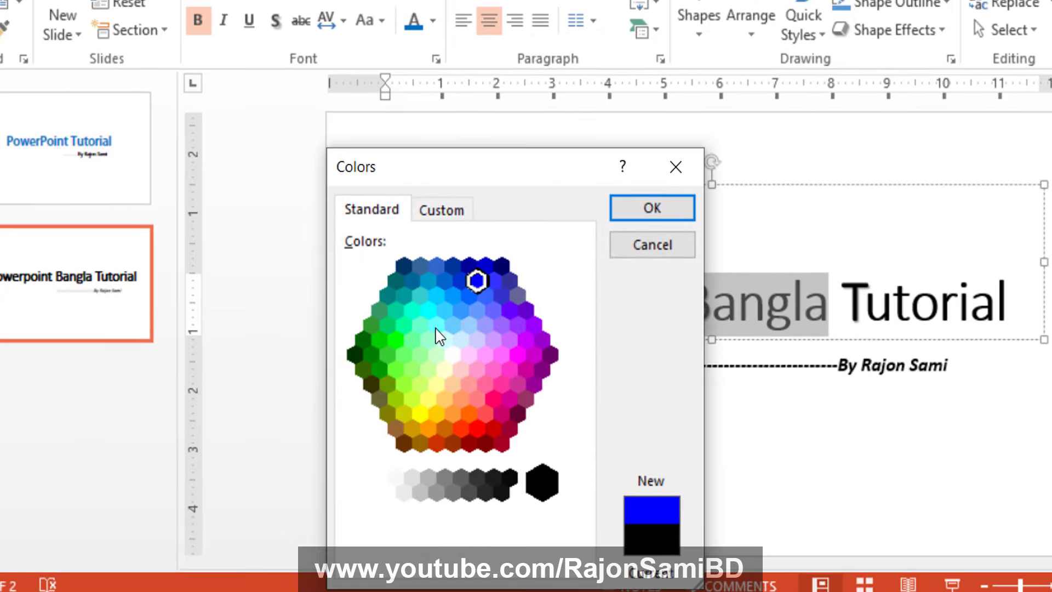
left_click(627, 210)
left_click(712, 306)
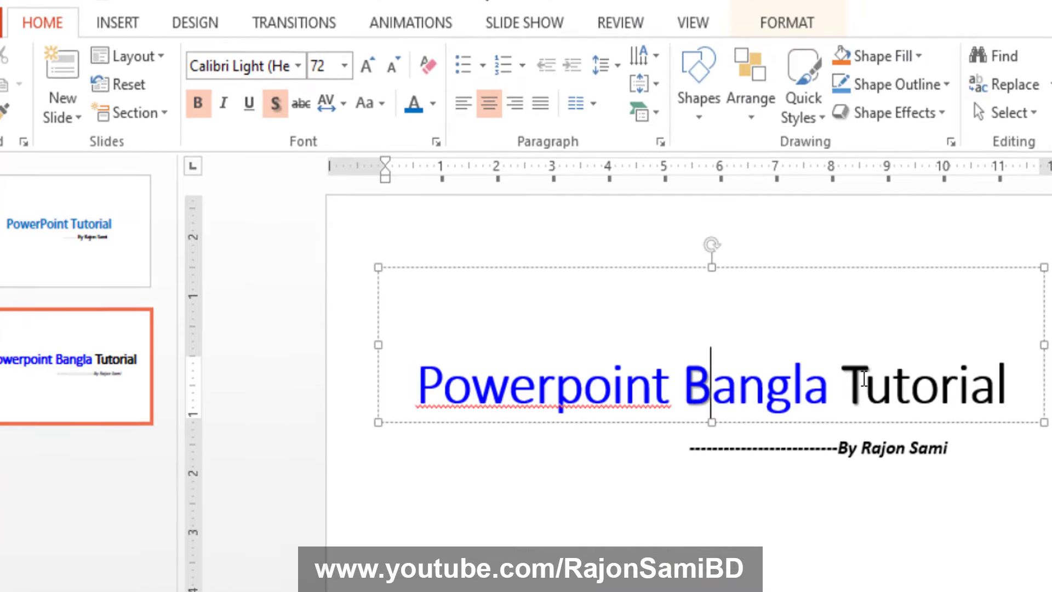
- Make 'Bangla Tutorial' near-black using custom RGB values close to 0
left_click_drag(683, 408, 1016, 408)
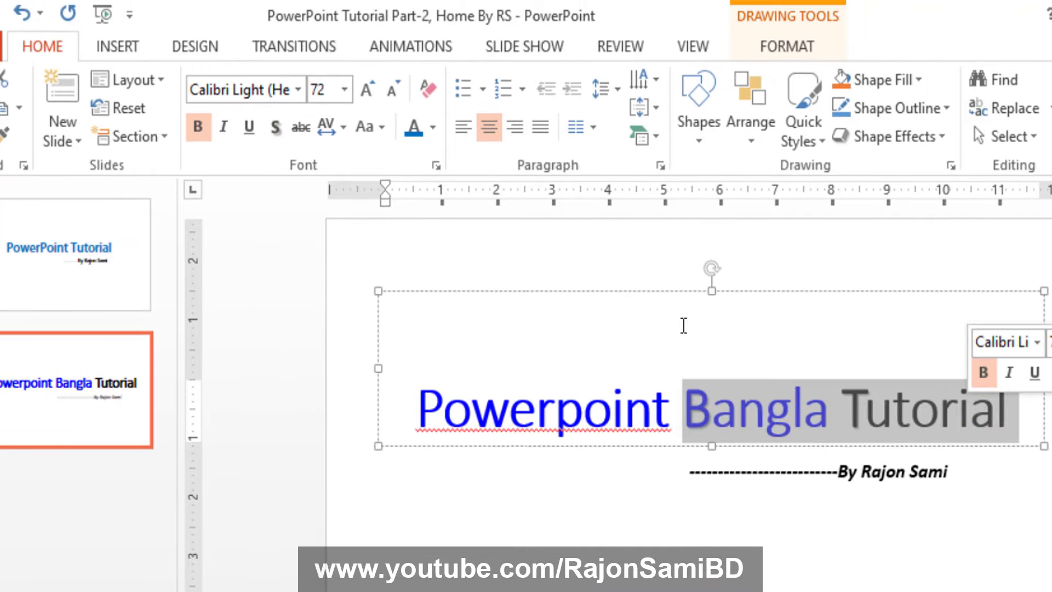
left_click(433, 127)
left_click(523, 396)
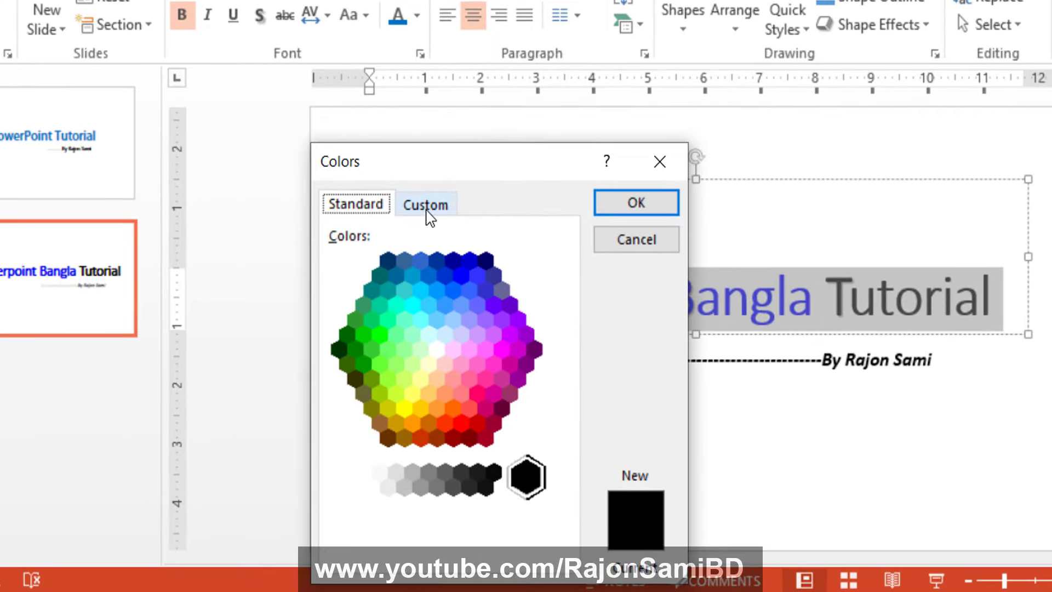
left_click(426, 205)
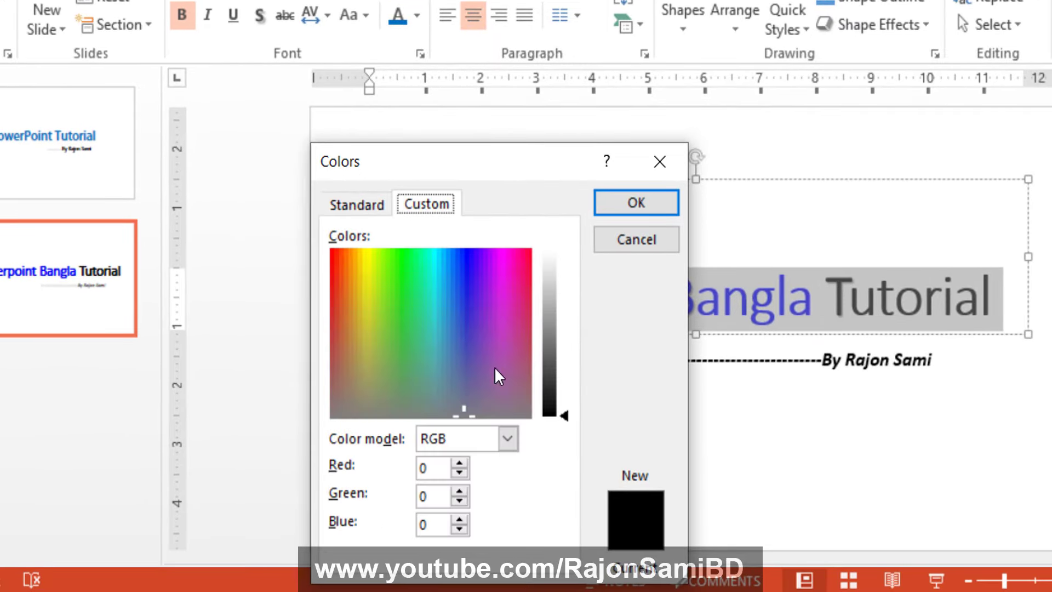
left_click(429, 470)
left_click(460, 464)
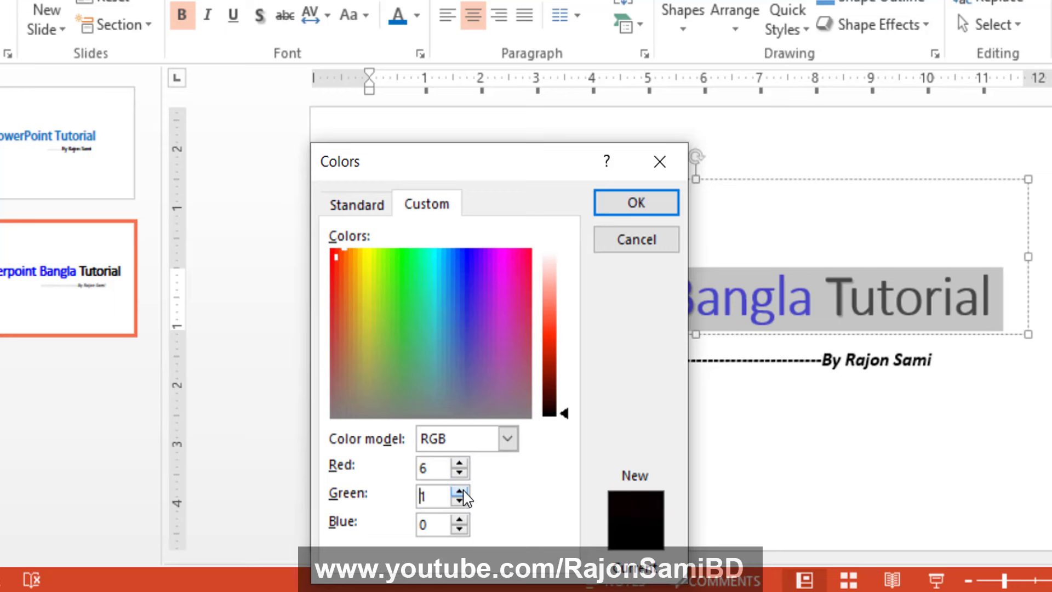
left_click(636, 202)
left_click(805, 289)
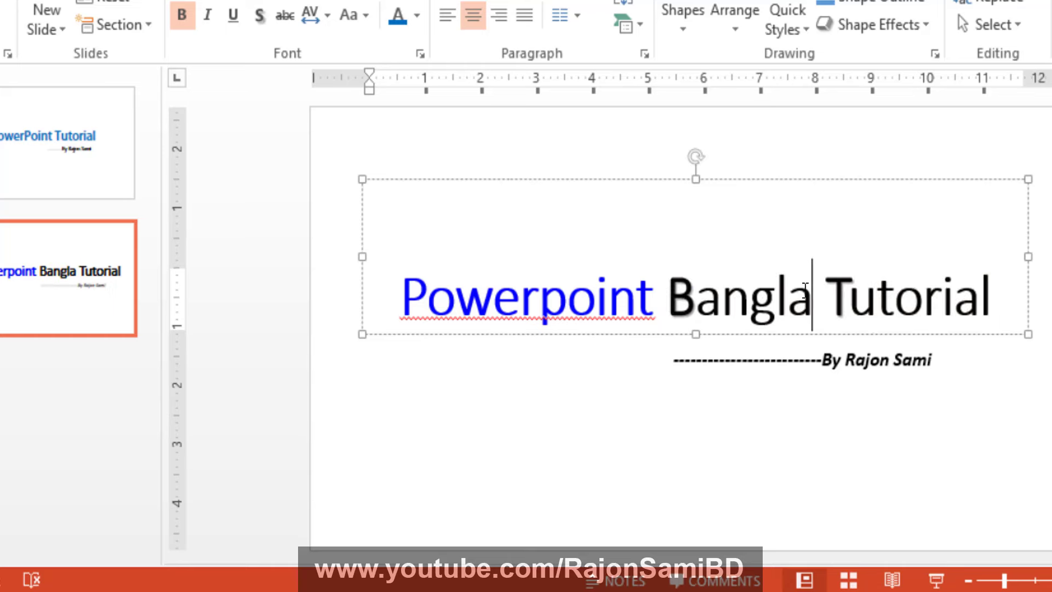
- Make the word Powerpoint dark navy blue
left_click_drag(668, 293, 989, 298)
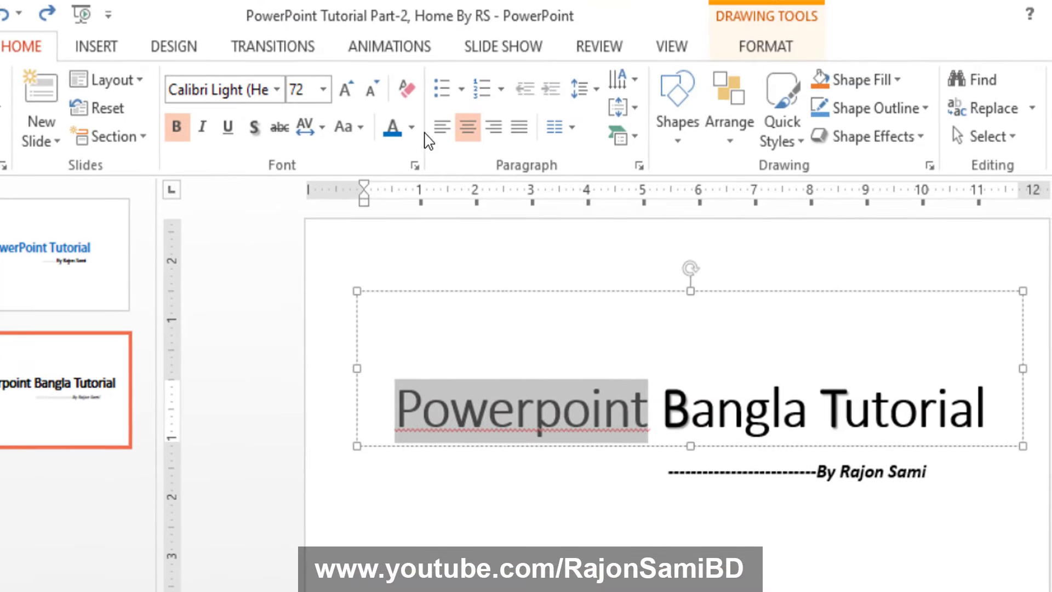
left_click(412, 127)
left_click(428, 366)
left_click(650, 441)
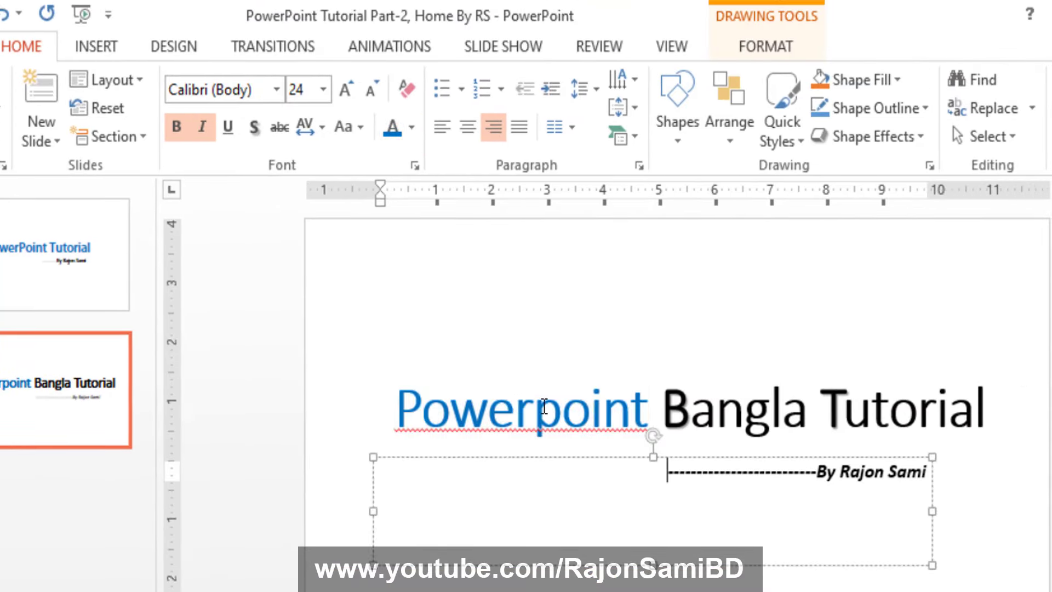
left_click(500, 414)
left_click_drag(394, 408, 650, 416)
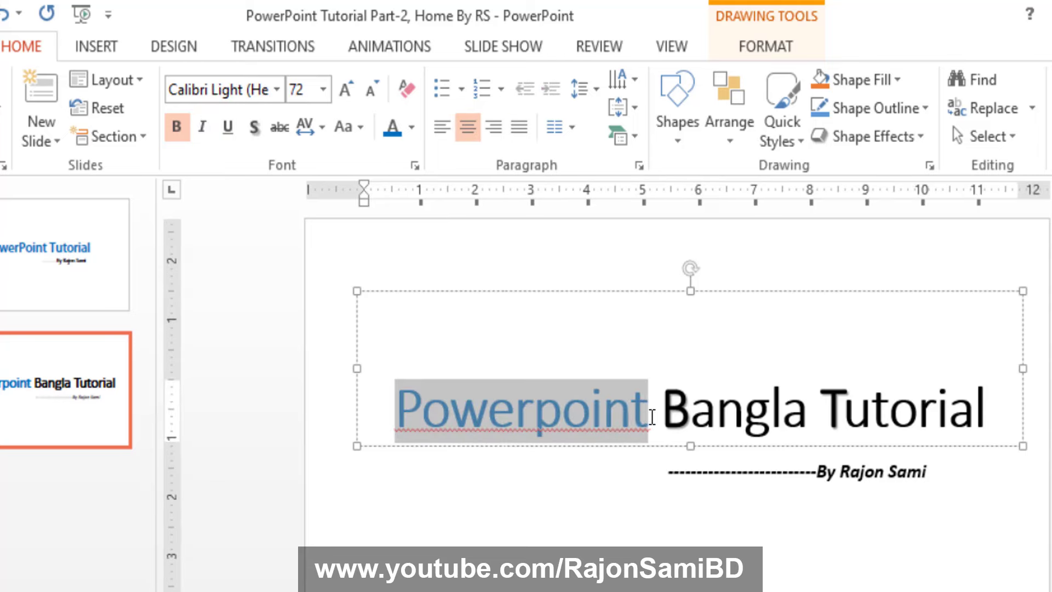
left_click(411, 127)
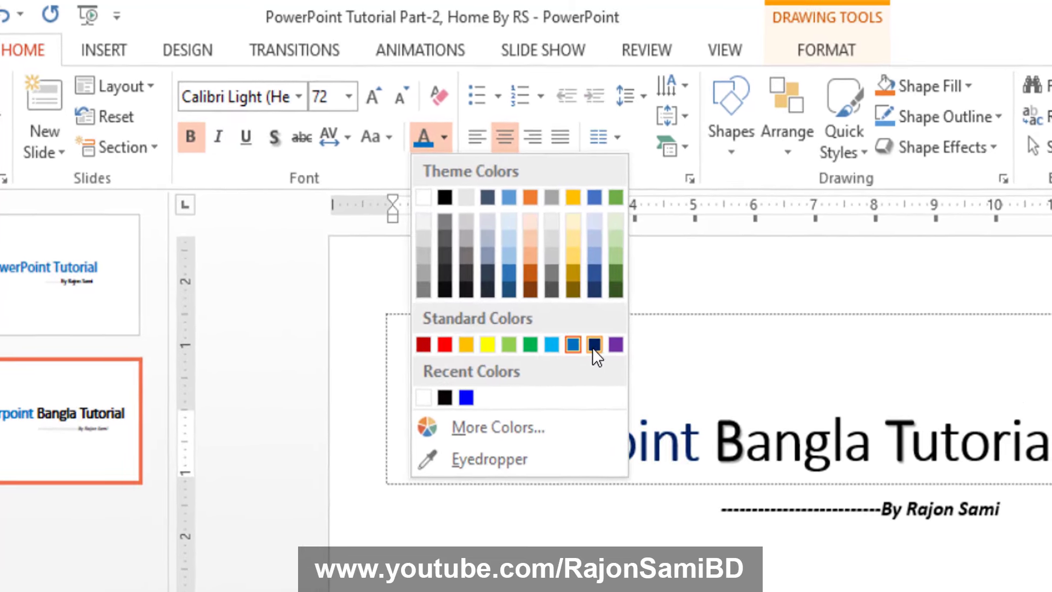
left_click(594, 344)
- Check the font colours of Tutorial and Powerpoint, keeping Powerpoint dark blue
left_click(936, 437)
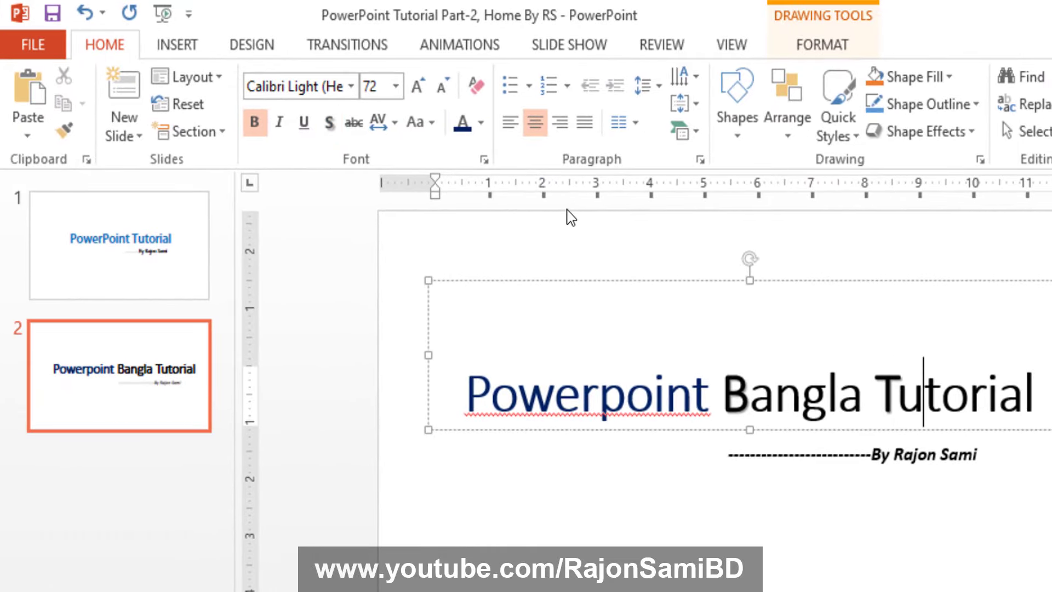
left_click(482, 123)
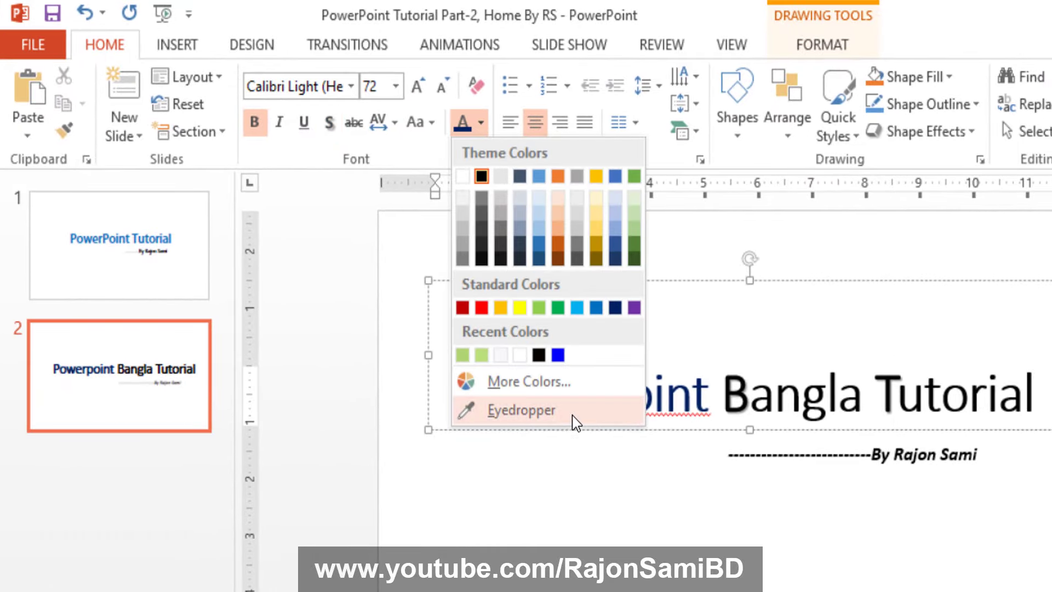
left_click(688, 485)
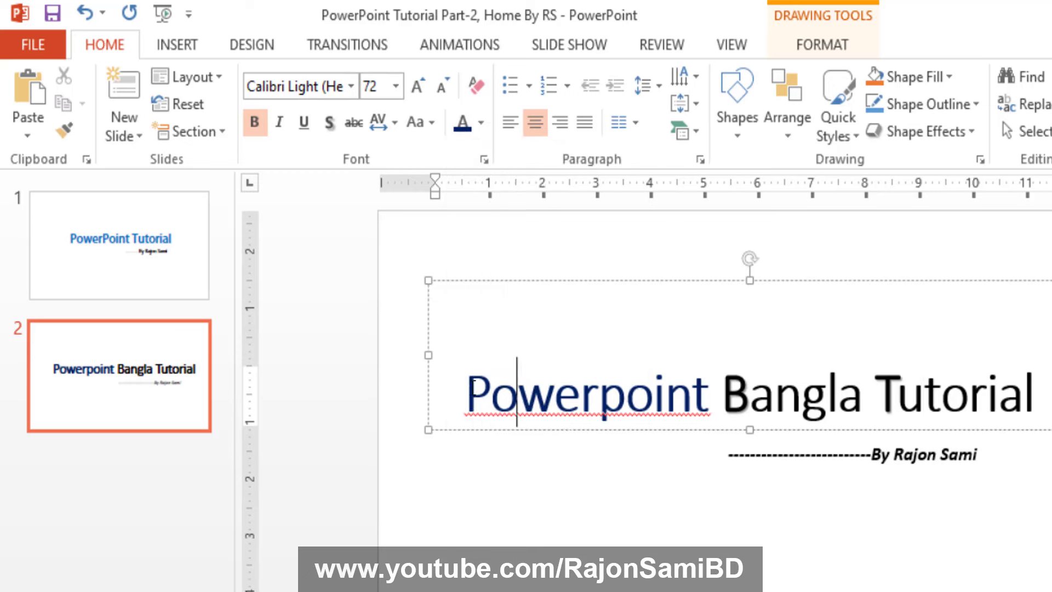
left_click_drag(474, 380, 548, 410)
left_click(529, 393)
key("Left")
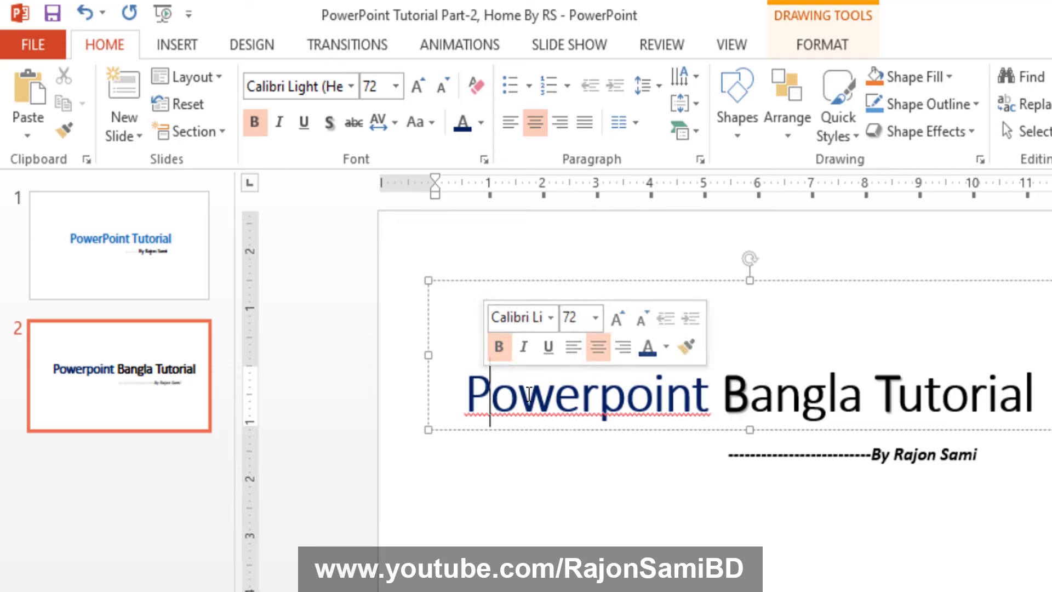
left_click(481, 123)
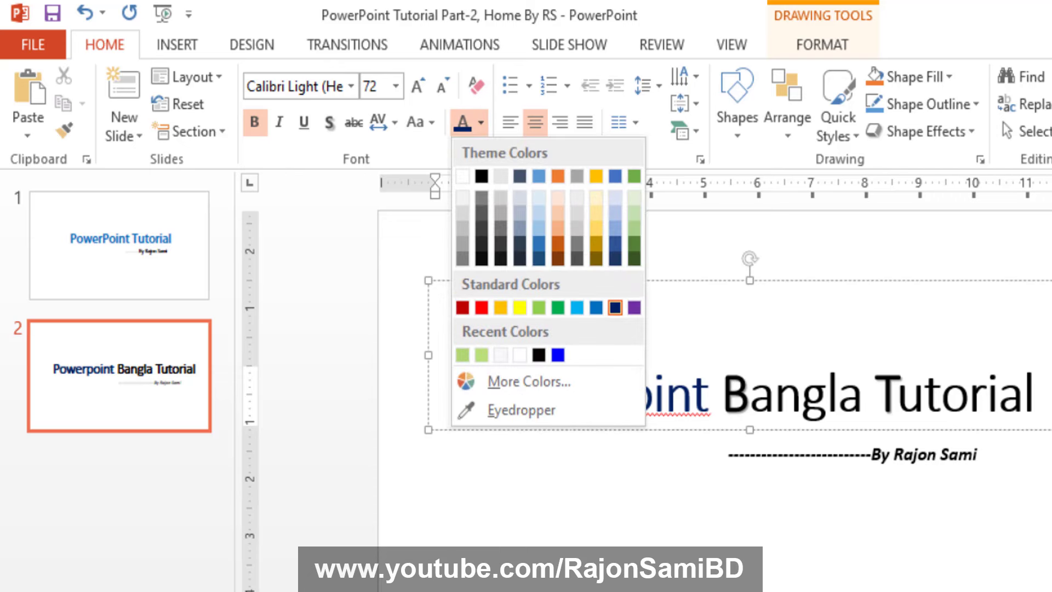
left_click(614, 307)
- Paint Powerpoint's formatting onto the T of Tutorial with Format Painter, then undo it
left_click(557, 444)
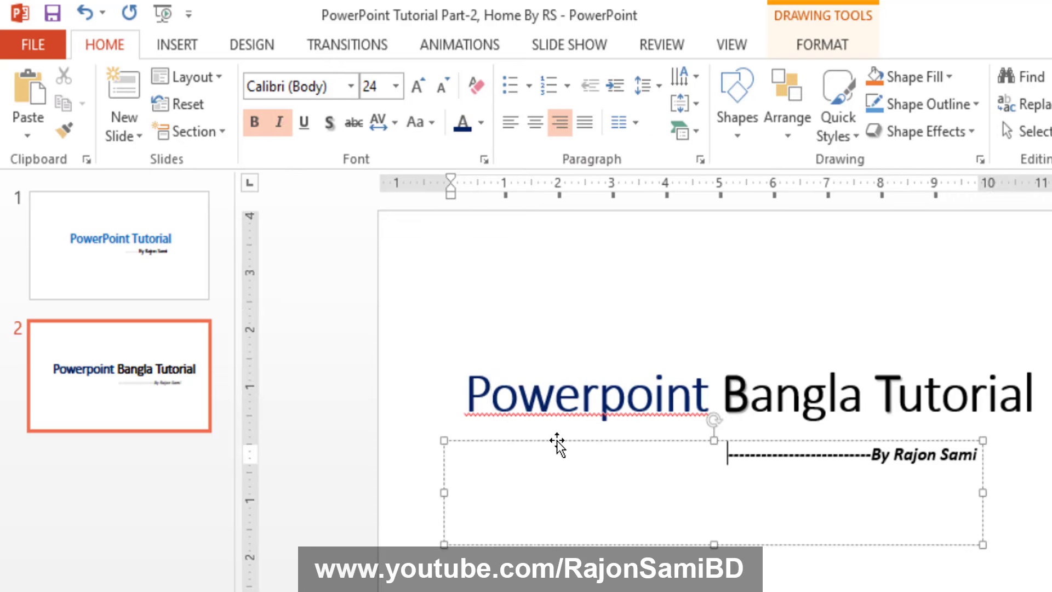
left_click(626, 388)
left_click_drag(626, 388, 598, 390)
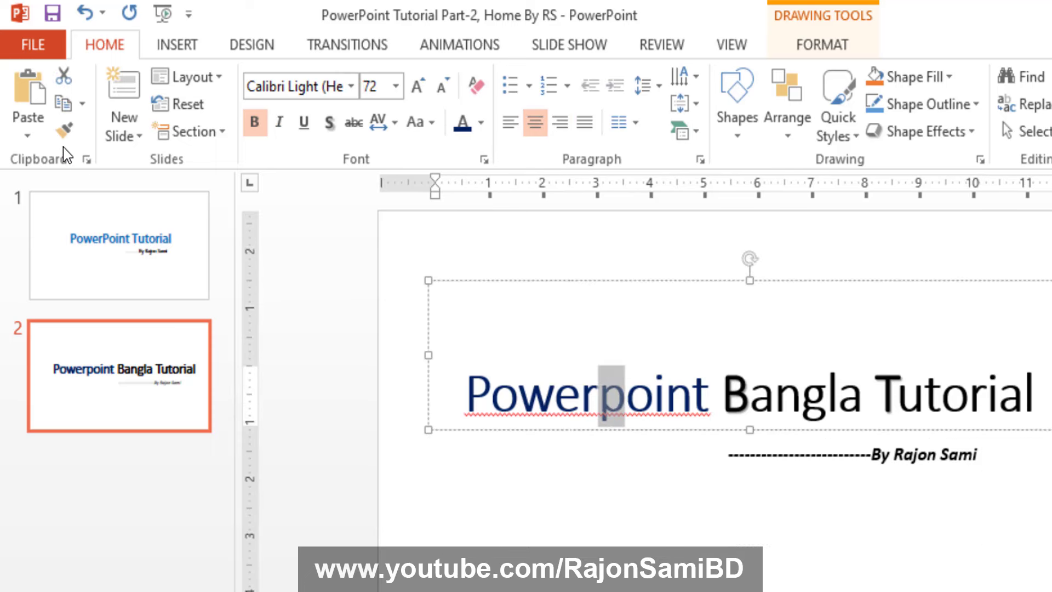
left_click(68, 130)
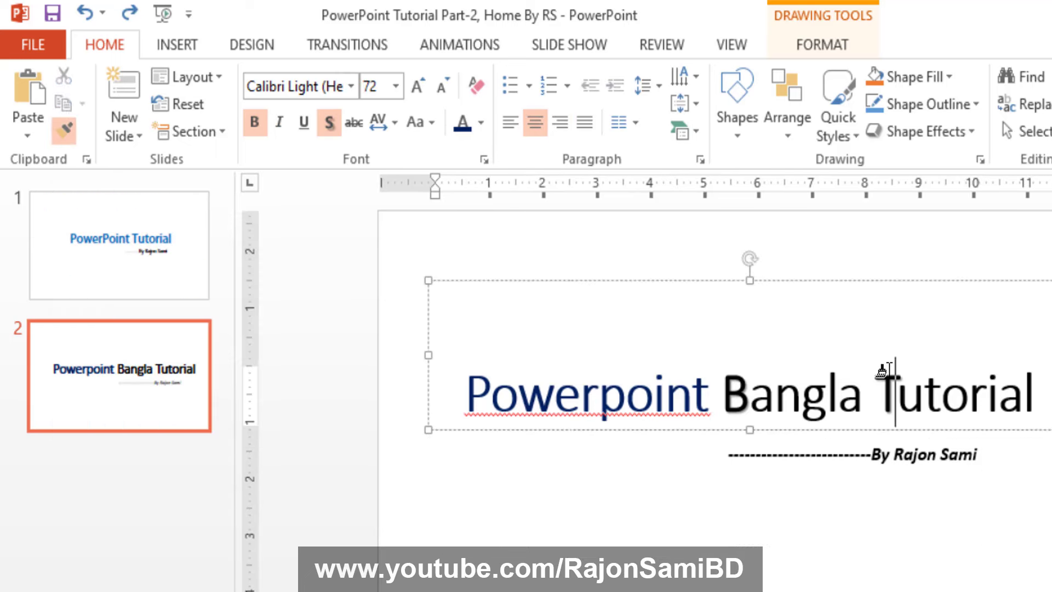
left_click_drag(875, 386, 896, 386)
key("ctrl+z")
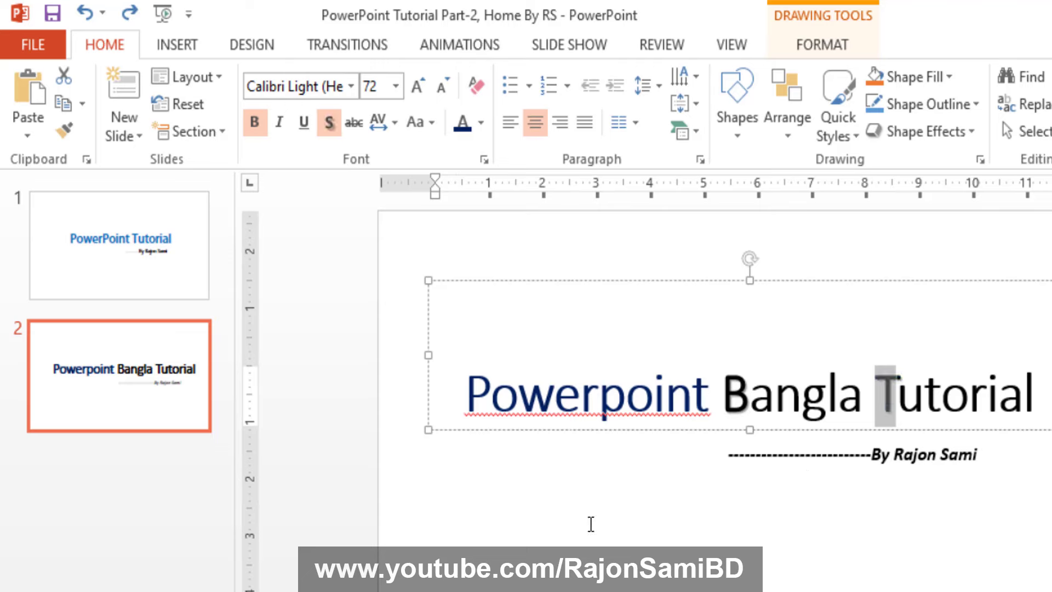
left_click(589, 524)
- Insert the JPG photo from the Desktop onto slide 2
left_click(186, 47)
left_click(139, 98)
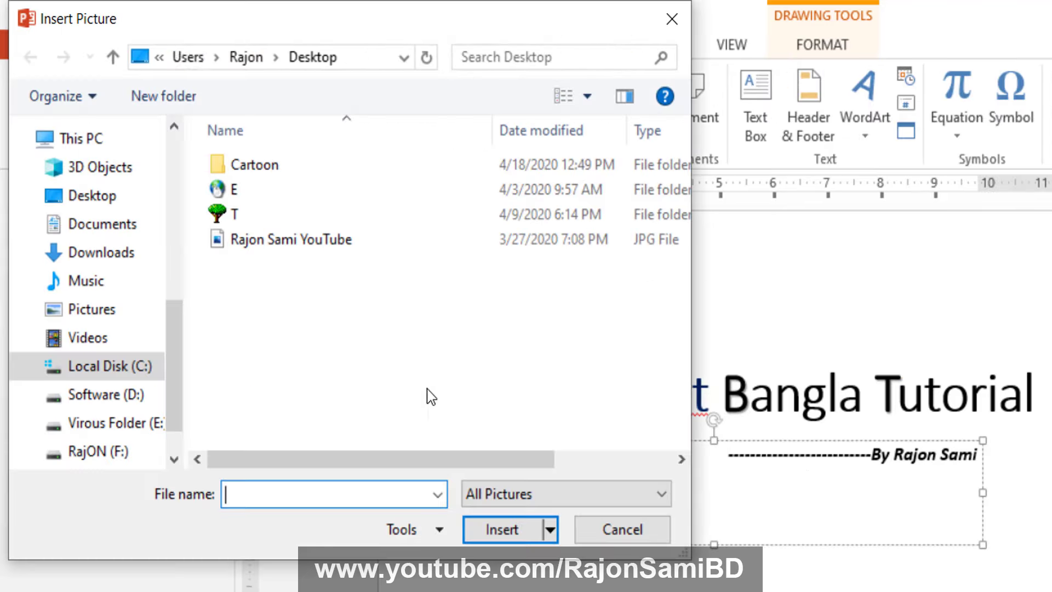
left_click(274, 239)
left_click(527, 534)
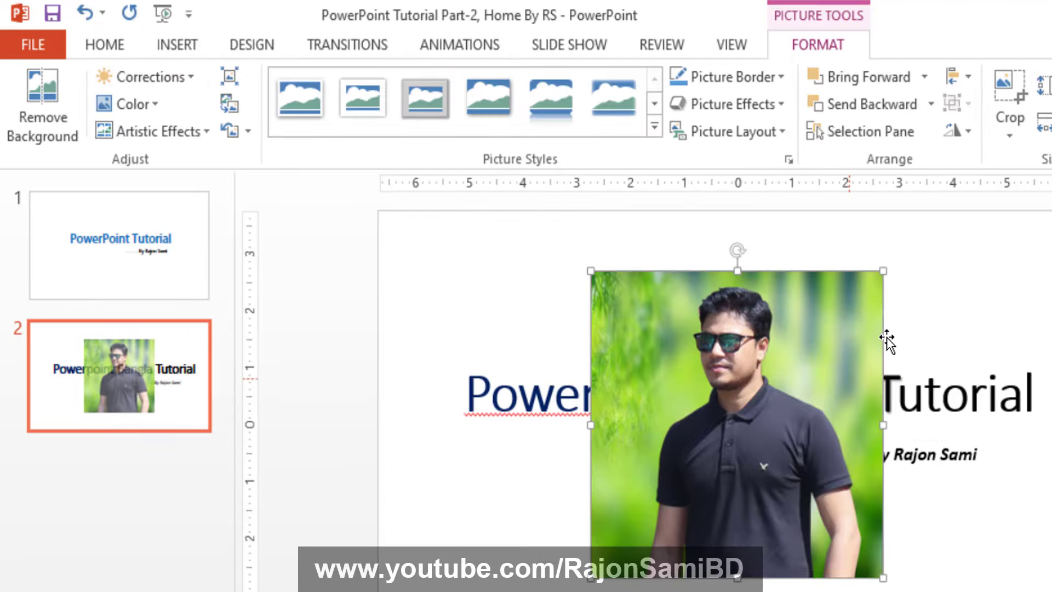
- Move the photo to the left of the 'Powerpoint Bangla Tutorial' title
left_click_drag(885, 341, 523, 360)
left_click_drag(483, 481, 488, 401)
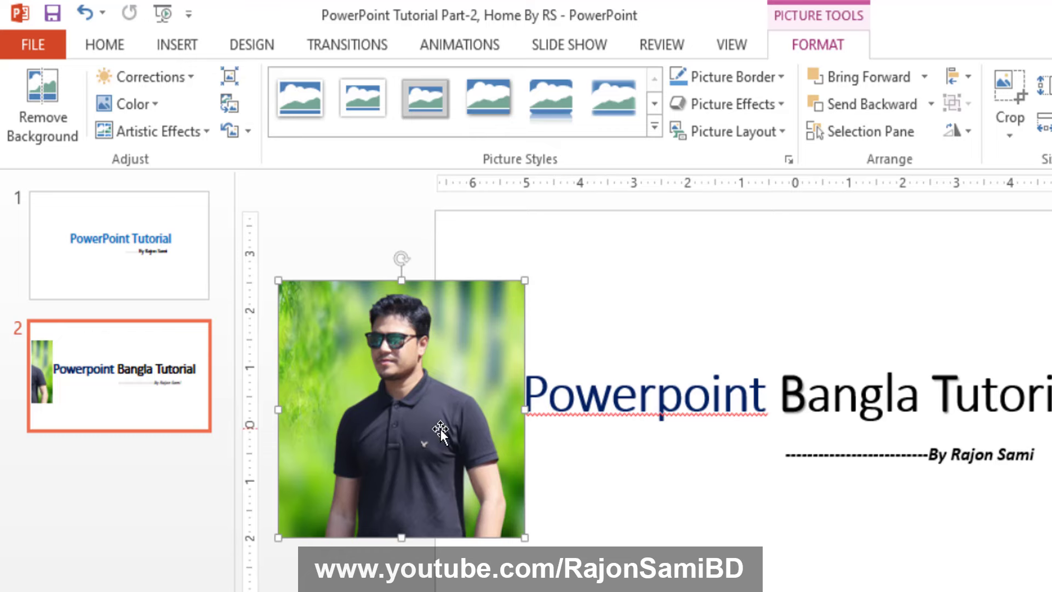
left_click(99, 46)
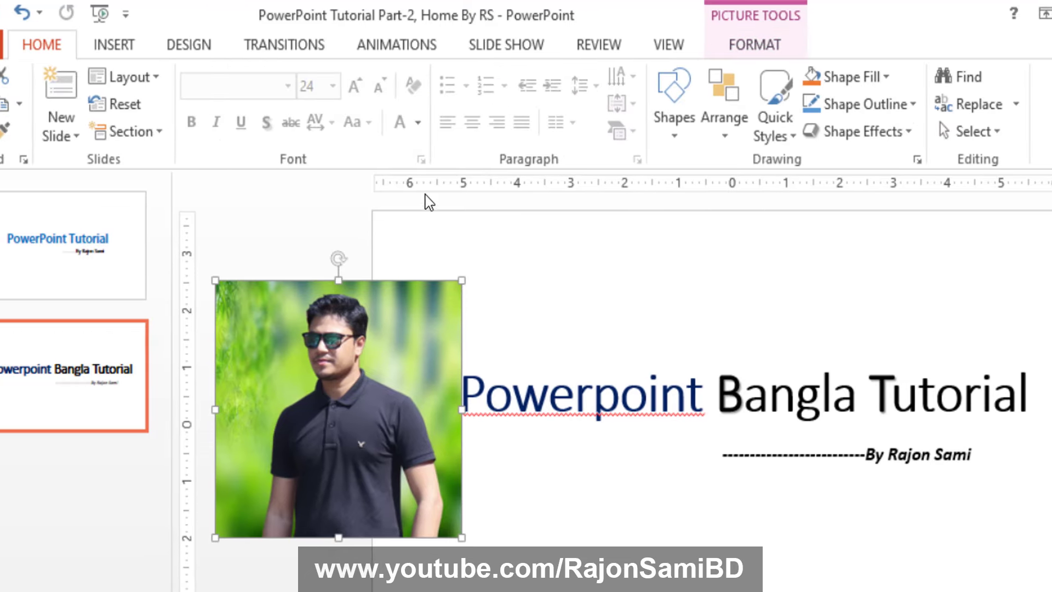
left_click(948, 376)
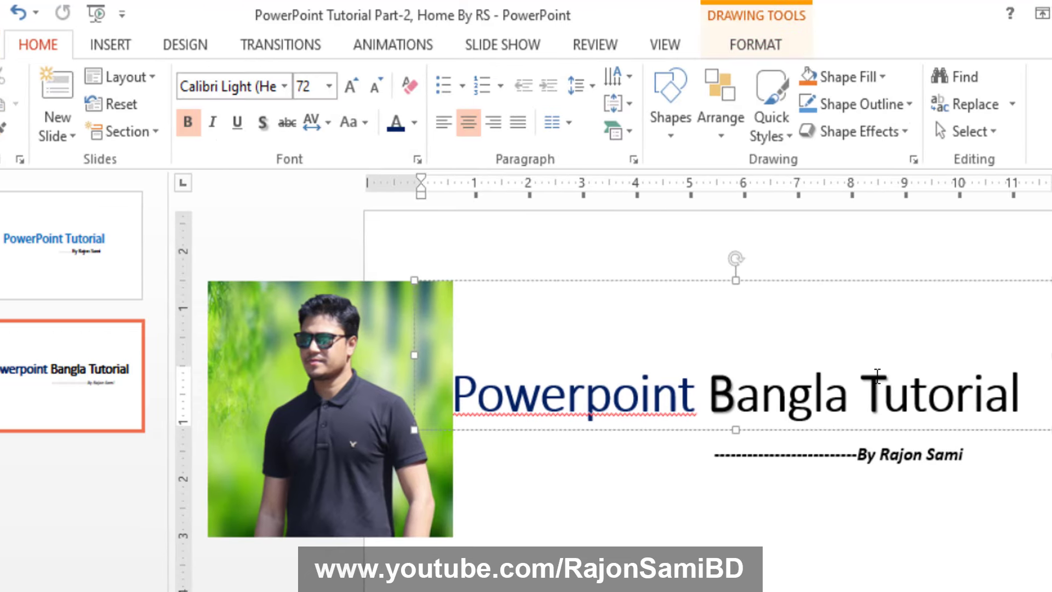
- Colour the word Tutorial with the light green sampled from the photo using the eyedropper
left_click_drag(870, 376, 1029, 393)
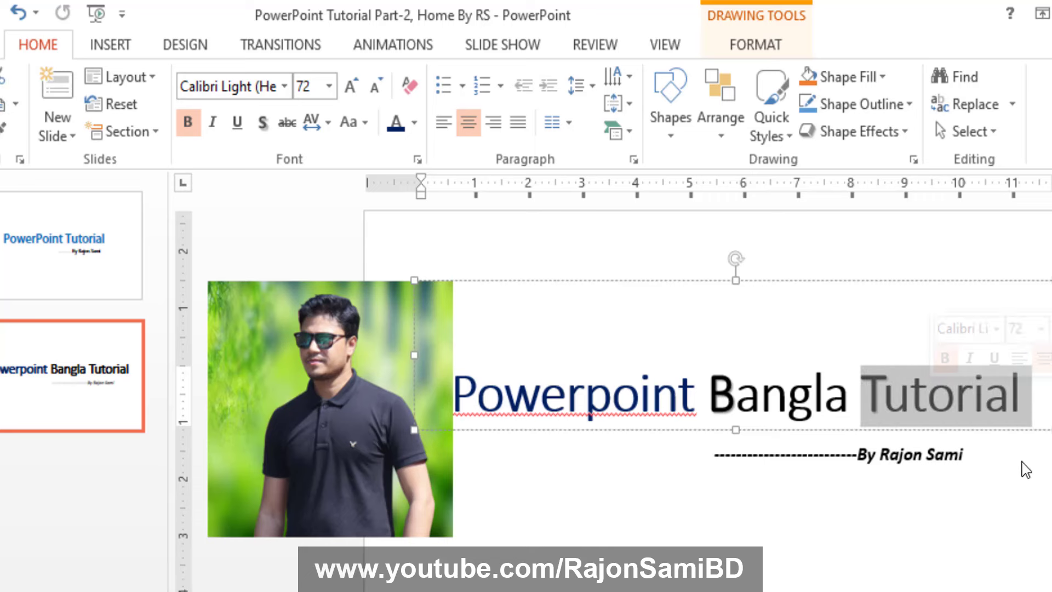
left_click(414, 122)
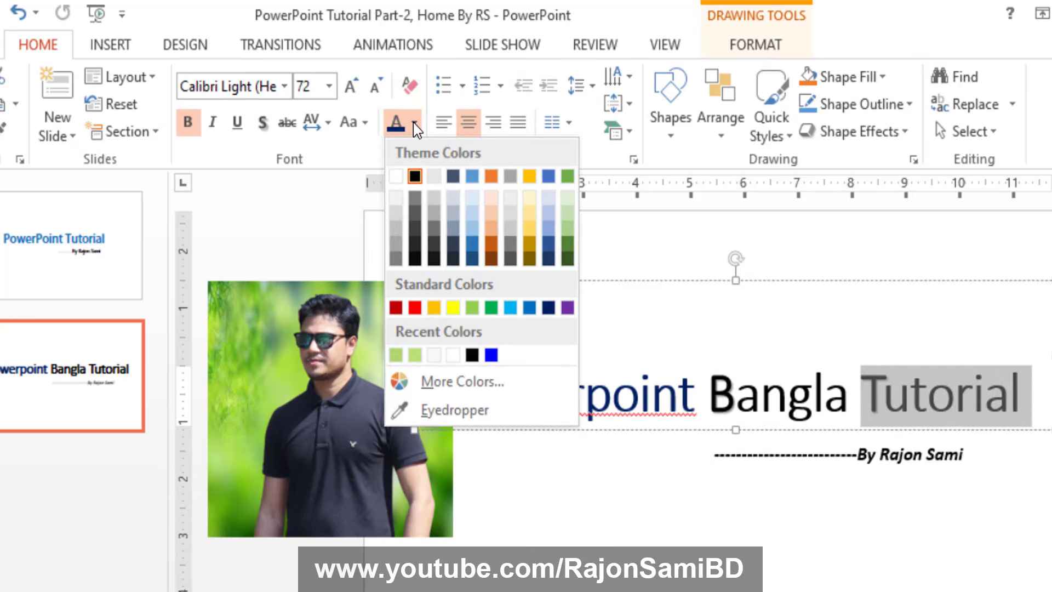
left_click(454, 410)
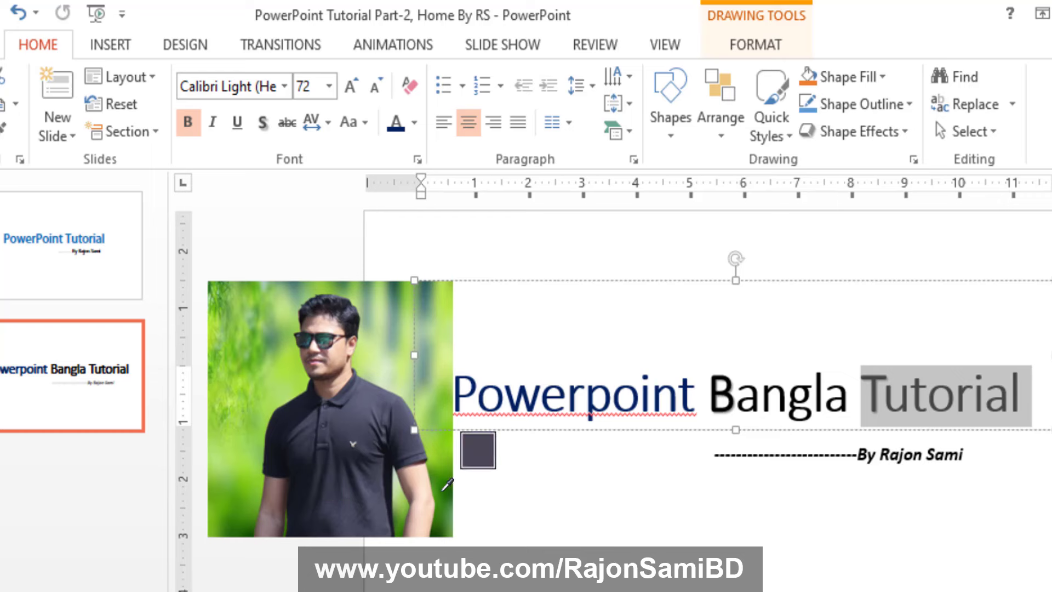
left_click(296, 480)
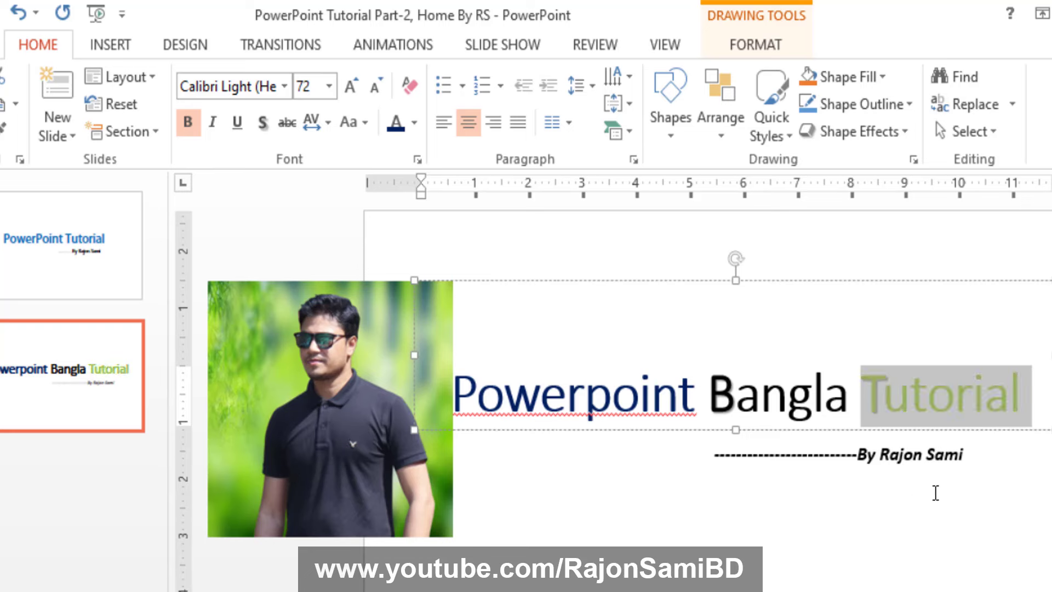
left_click(936, 383)
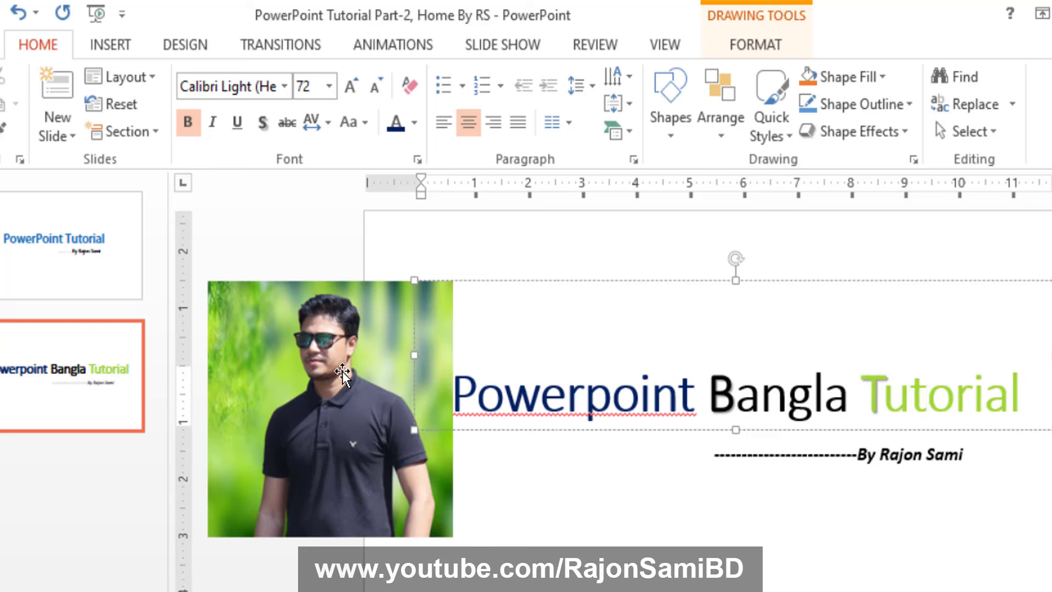
left_click_drag(865, 383, 1017, 395)
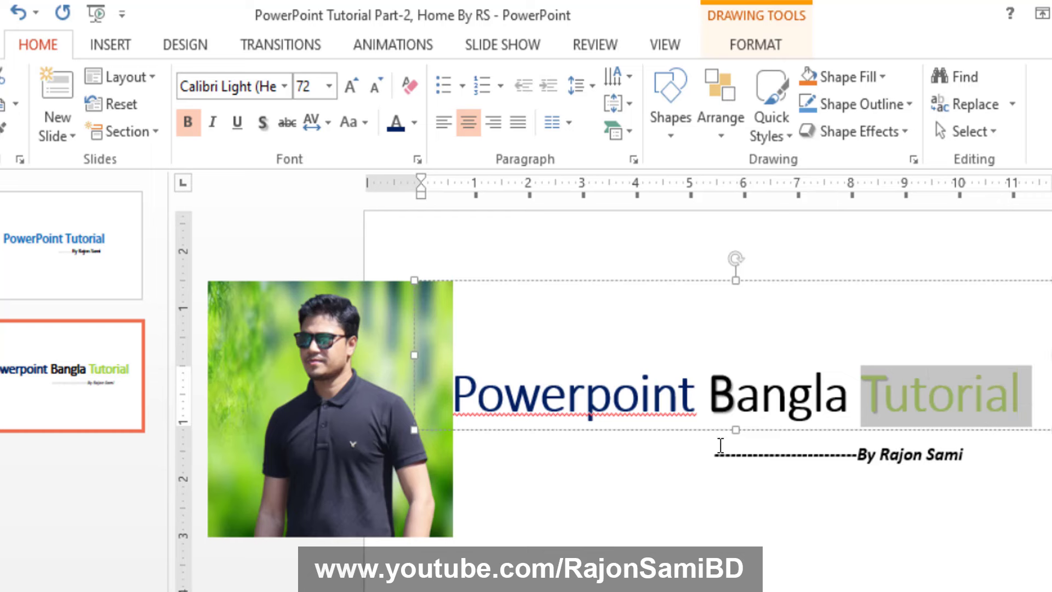
left_click(919, 392)
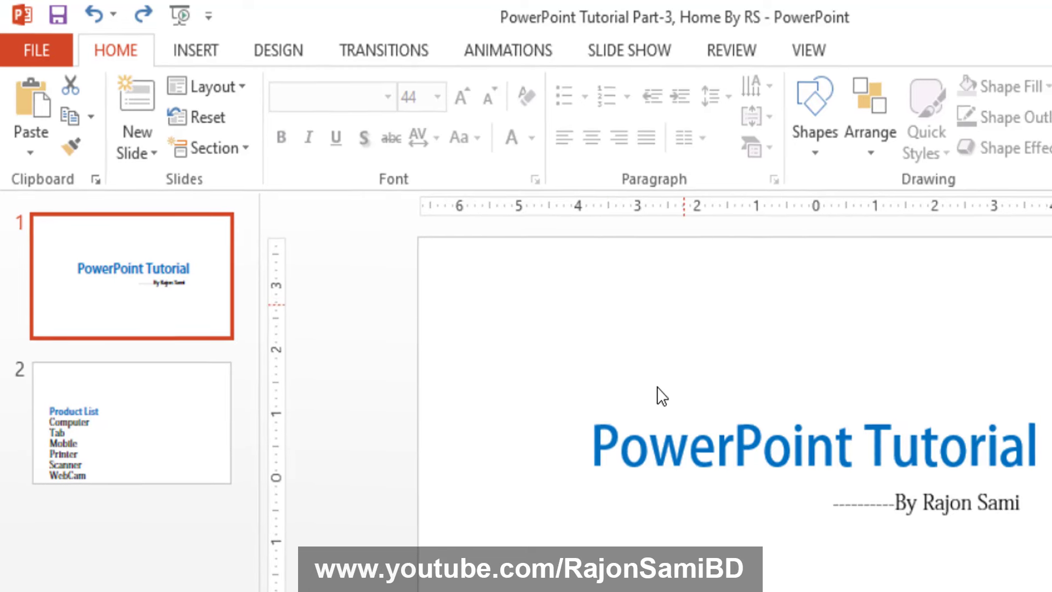
left_click(645, 433)
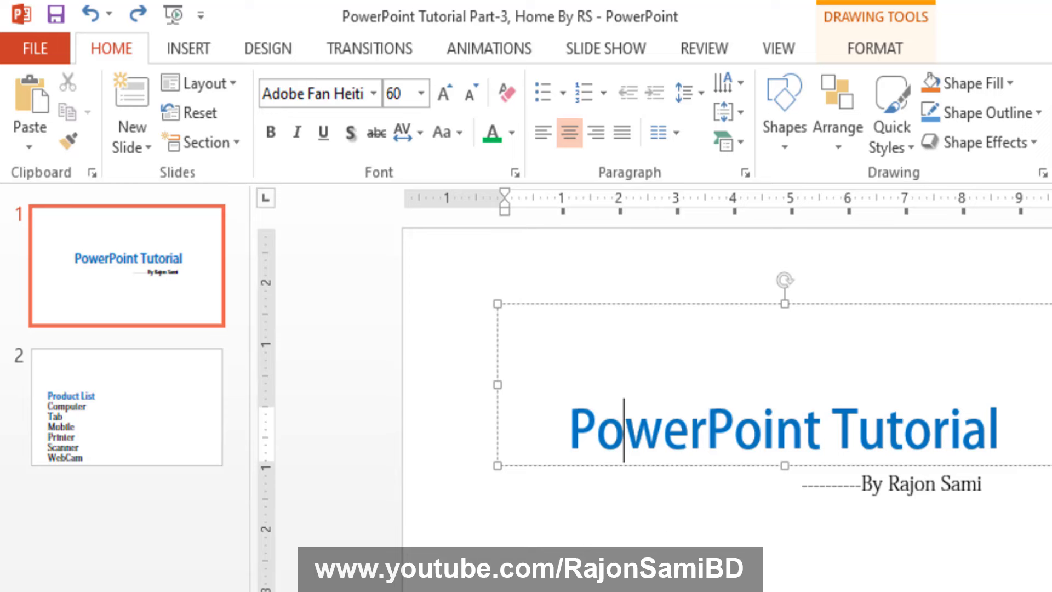
- Give the 'PowerPoint Tutorial' title a round dot bullet
left_click(540, 437)
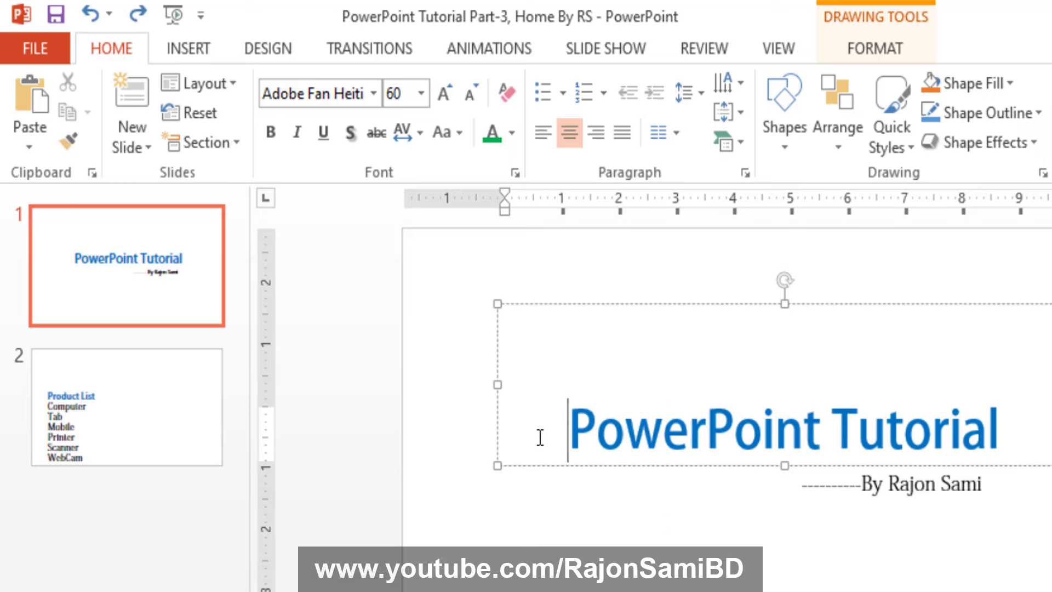
left_click(598, 422)
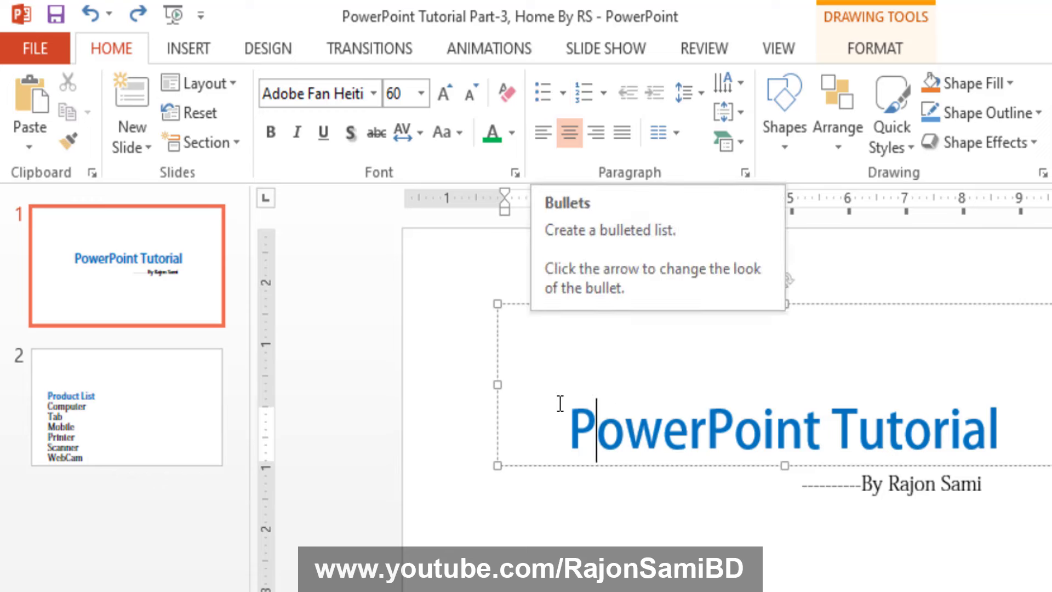
left_click(541, 95)
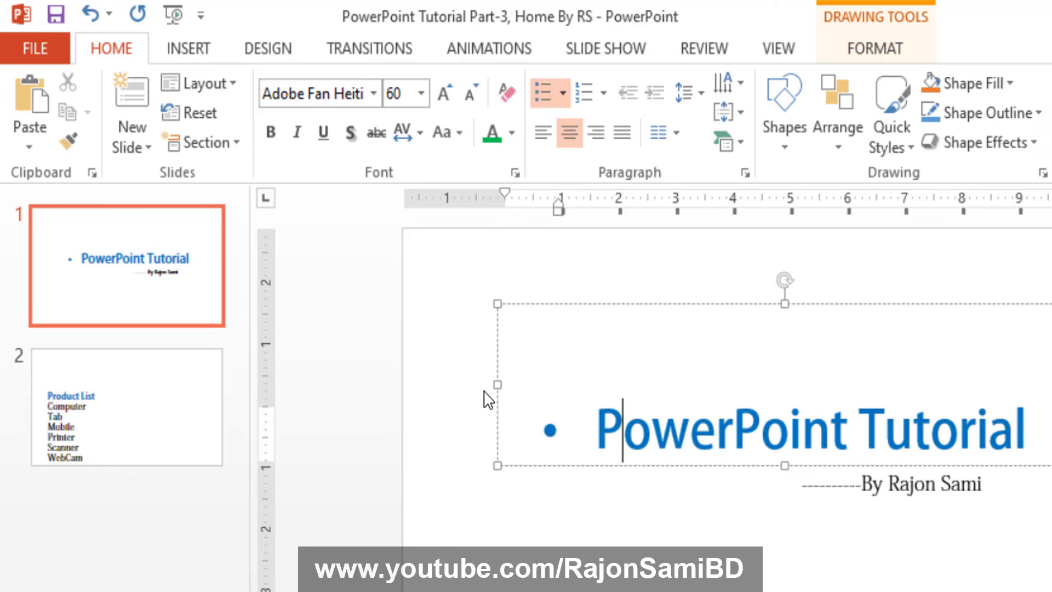
key("ctrl+z")
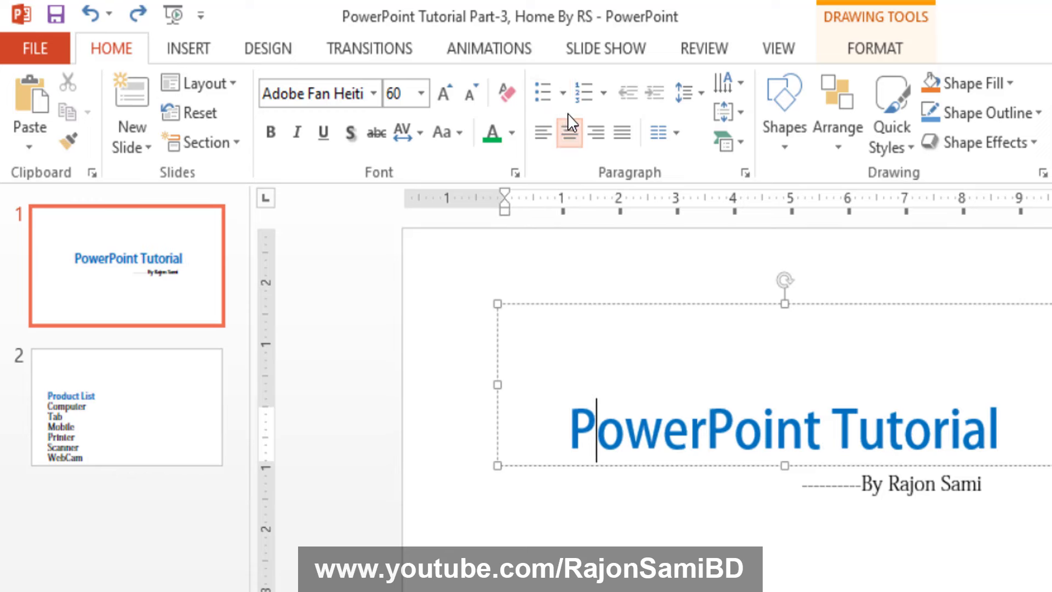
left_click(563, 94)
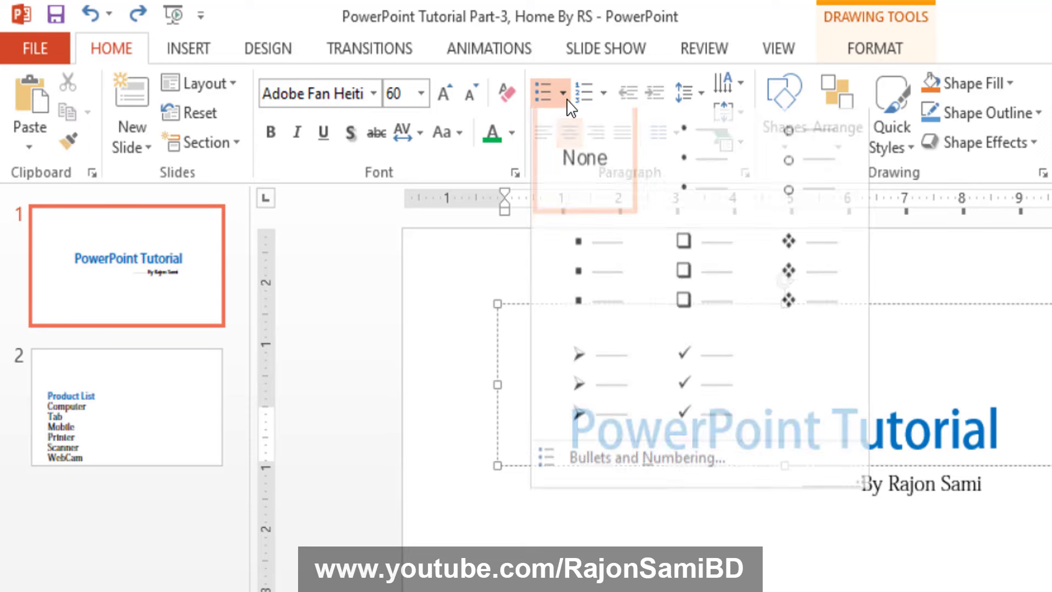
left_click(712, 171)
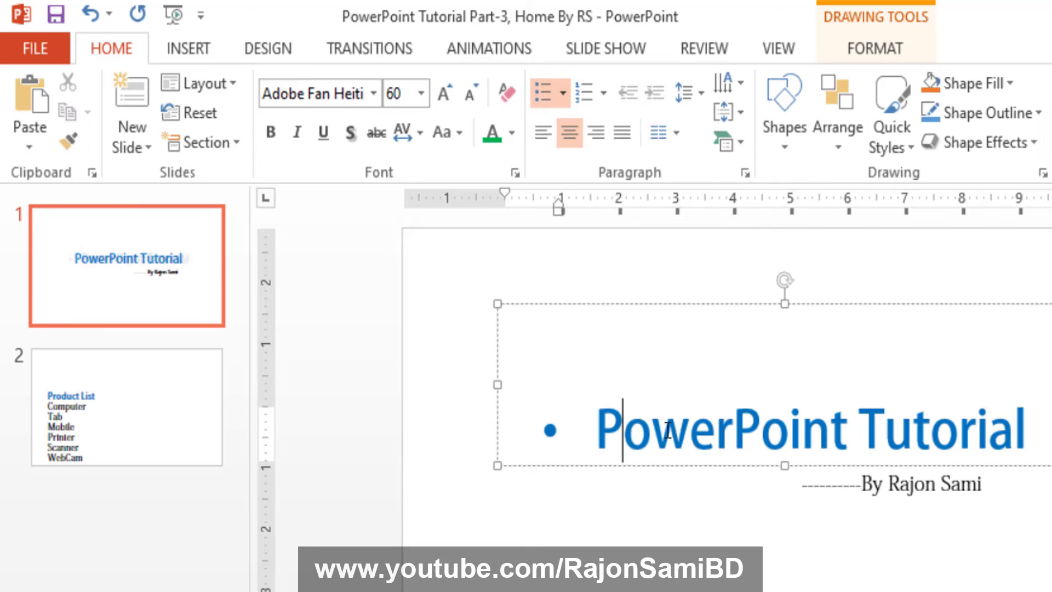
- Try hollow circle, square, arrow and check-mark bullets, settling on the ❖ diamond
left_click(544, 93)
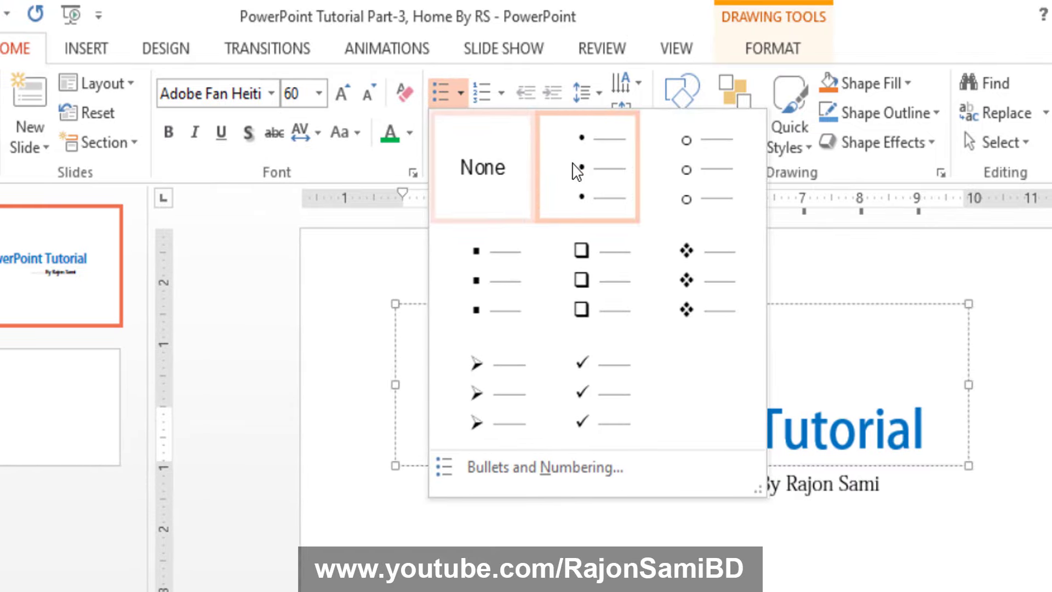
left_click(788, 188)
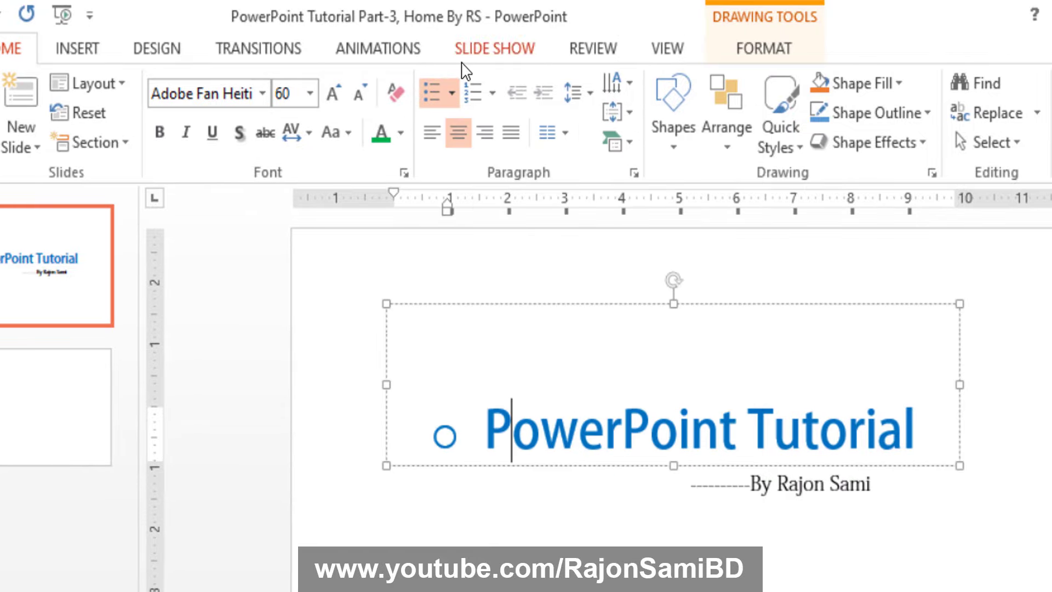
left_click(451, 93)
left_click(471, 367)
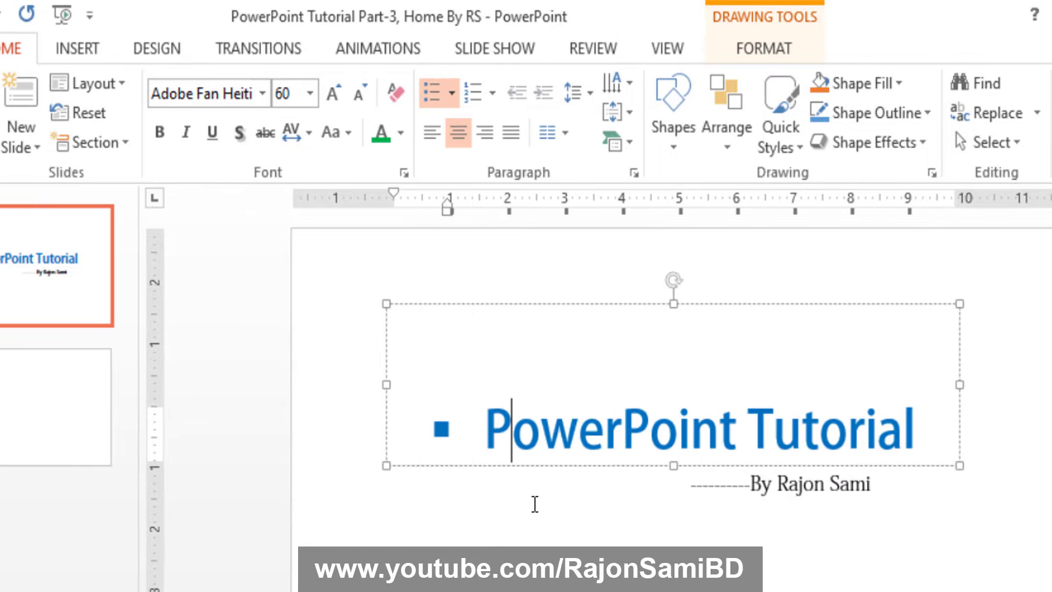
left_click(451, 93)
left_click(589, 361)
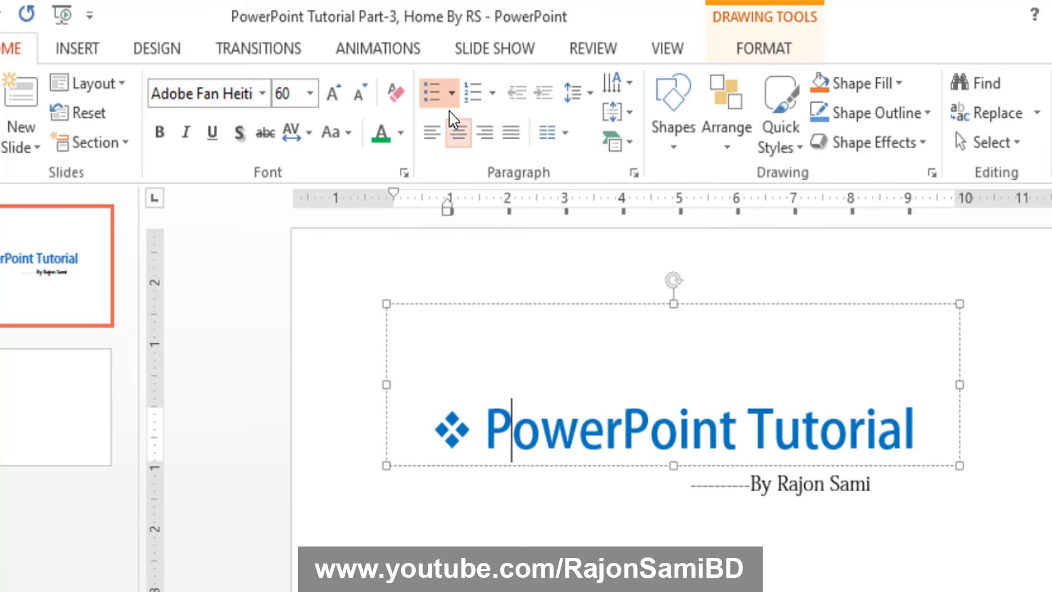
left_click(441, 99)
left_click(436, 97)
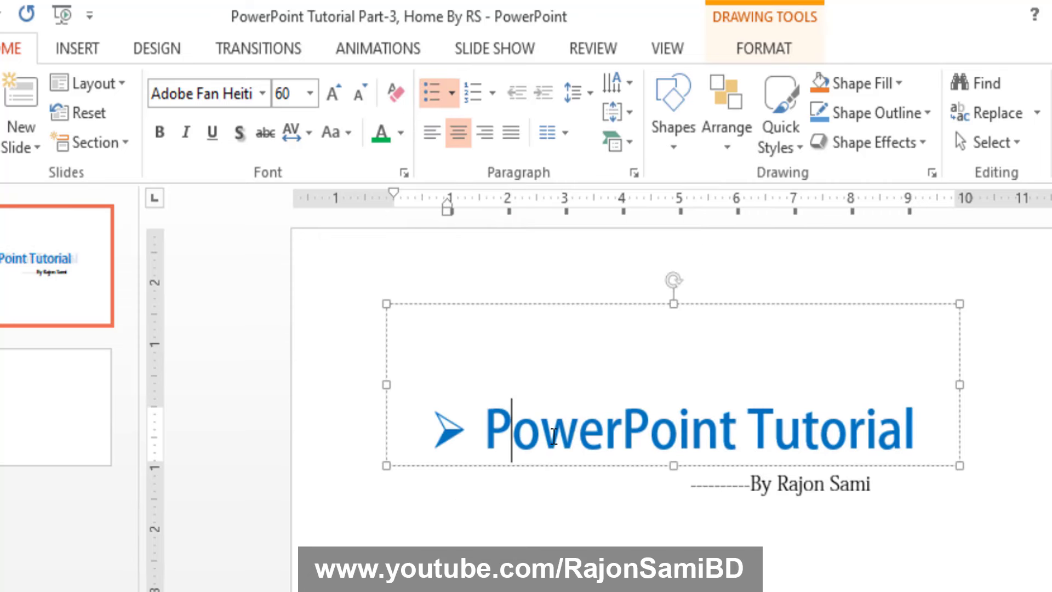
left_click(452, 94)
left_click(587, 364)
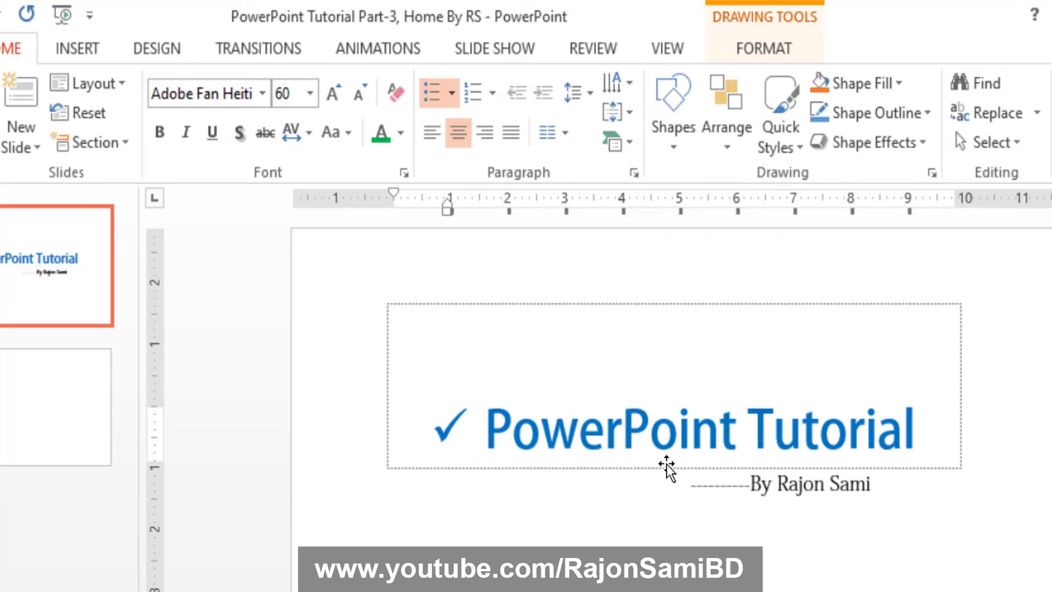
left_click(451, 93)
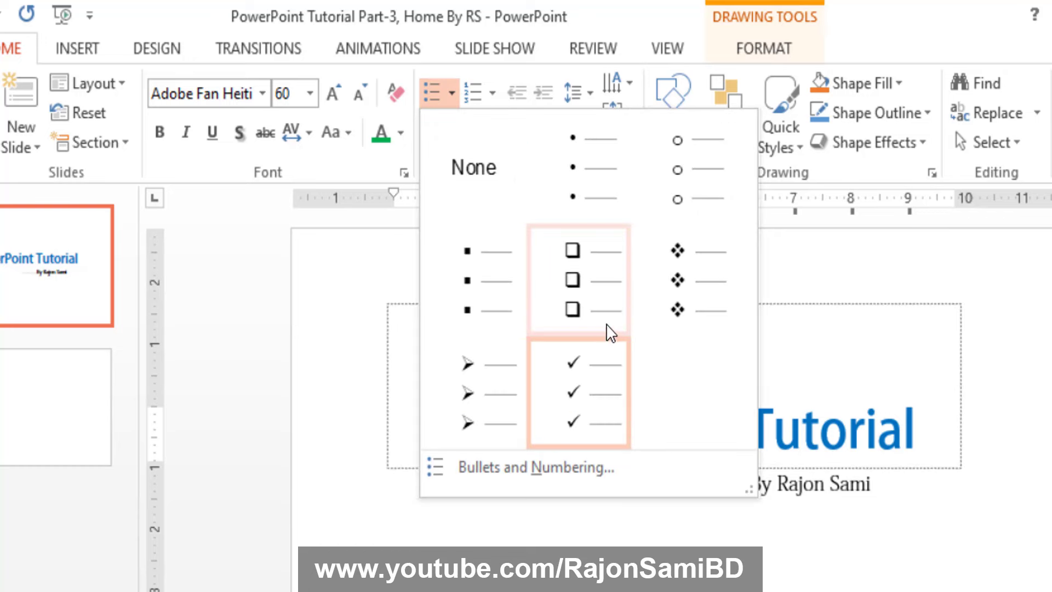
left_click(610, 331)
- Duplicate the title below the byline and give the copy a hollow-square bullet
left_click(597, 393)
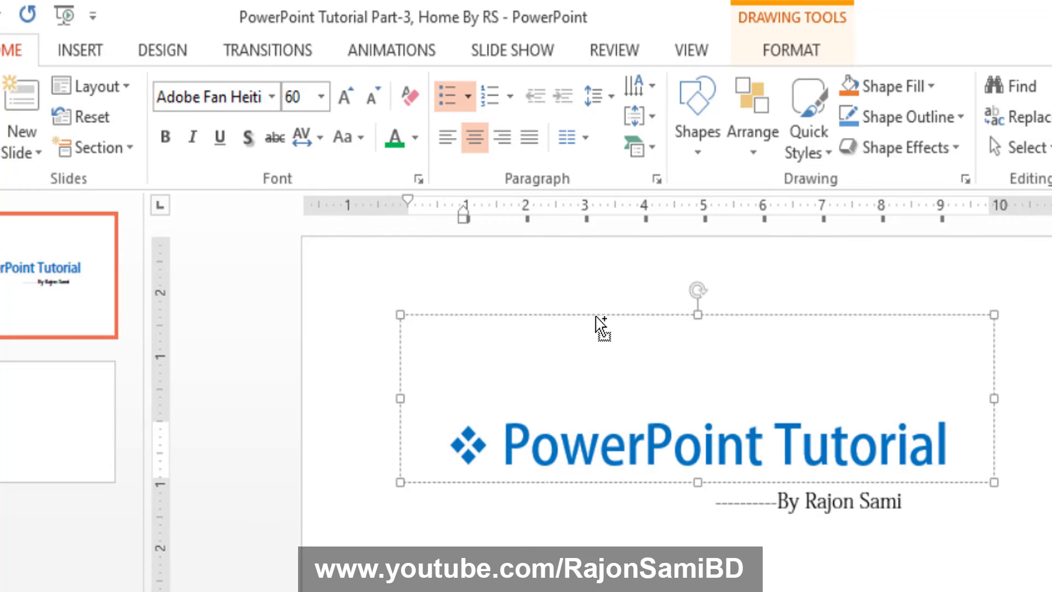
left_click_drag(601, 328, 601, 433)
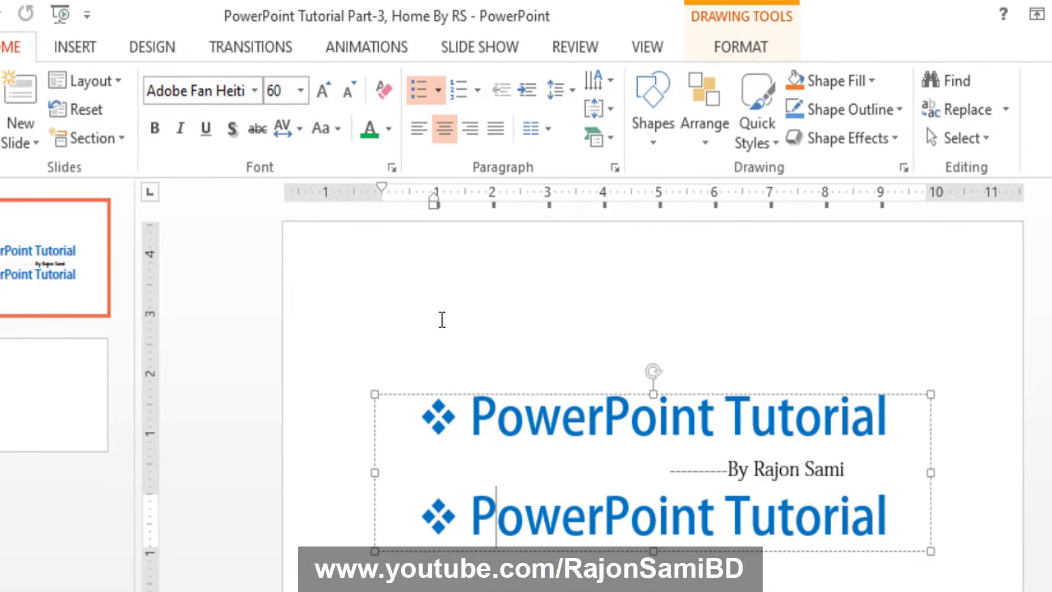
left_click(439, 91)
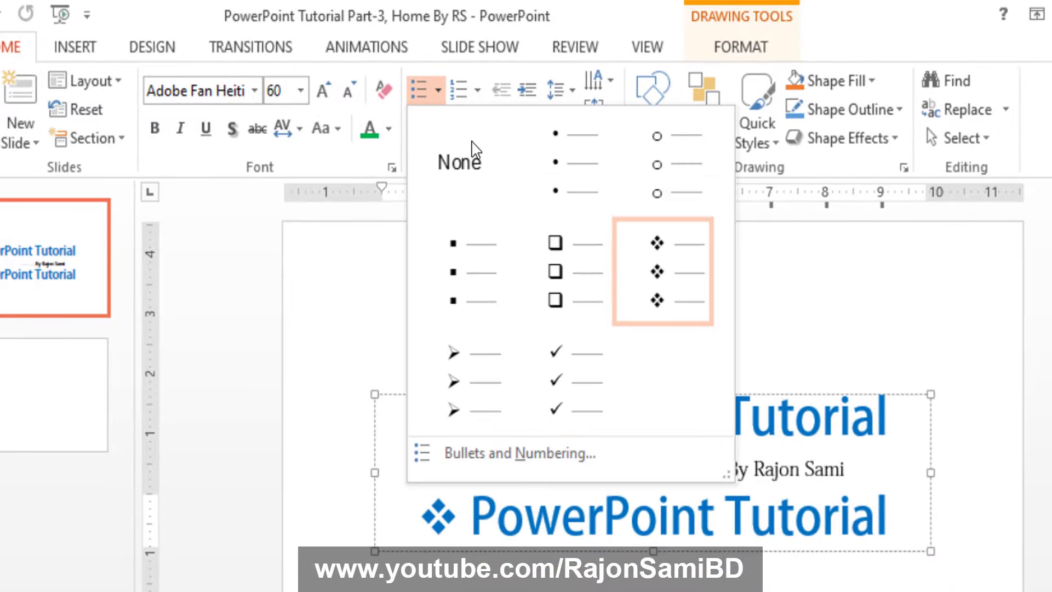
left_click(573, 290)
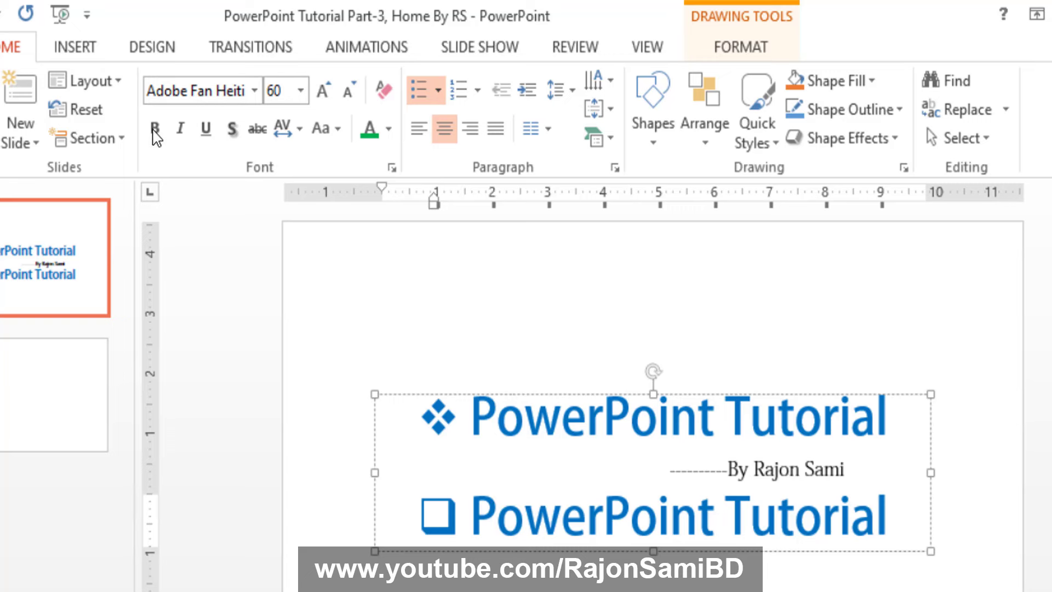
left_click(162, 50)
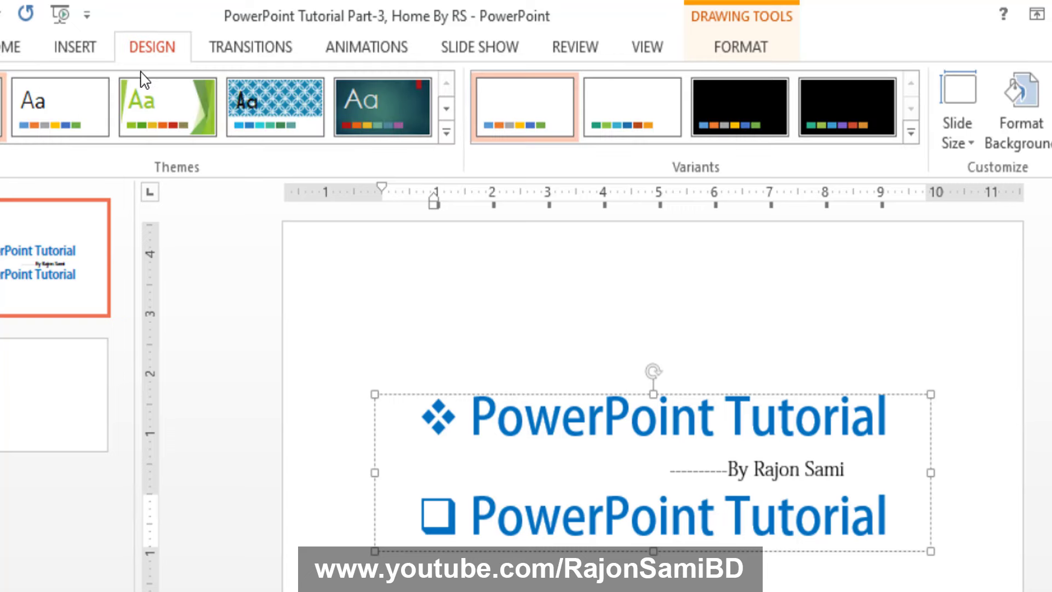
- Apply the dark teal theme's purple variant and colour both 'PowerPoint Tutorial' lines green
left_click(383, 118)
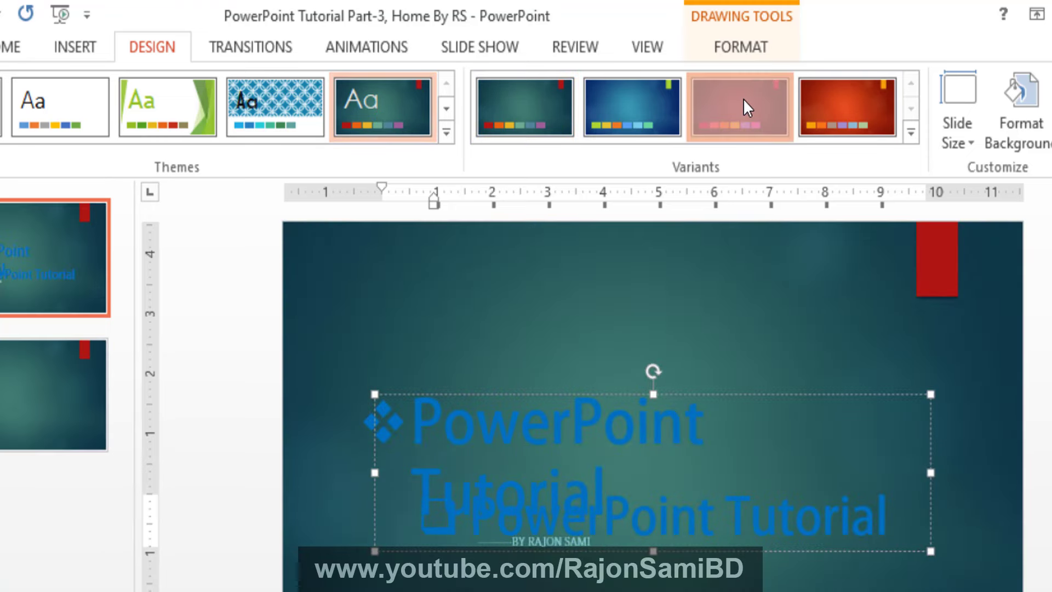
left_click(740, 107)
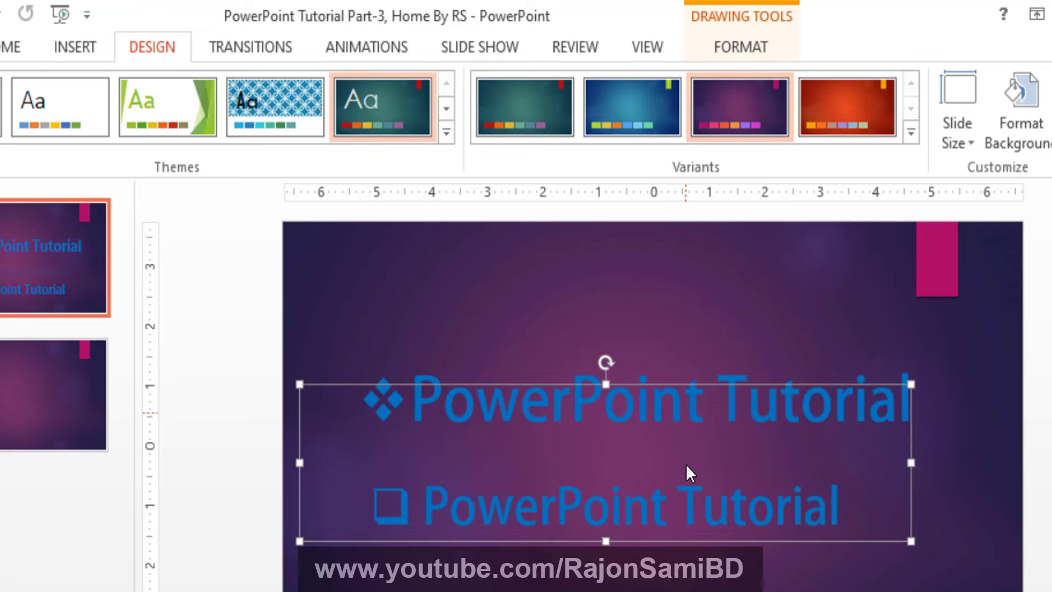
triple_click(733, 399)
left_click(376, 399)
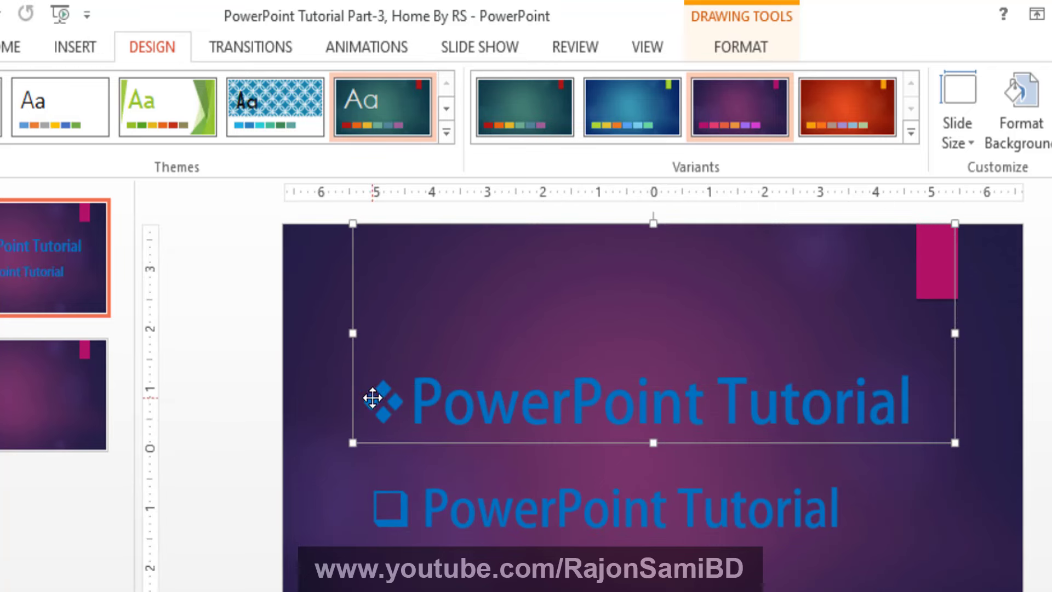
double_click(496, 383)
triple_click(497, 383)
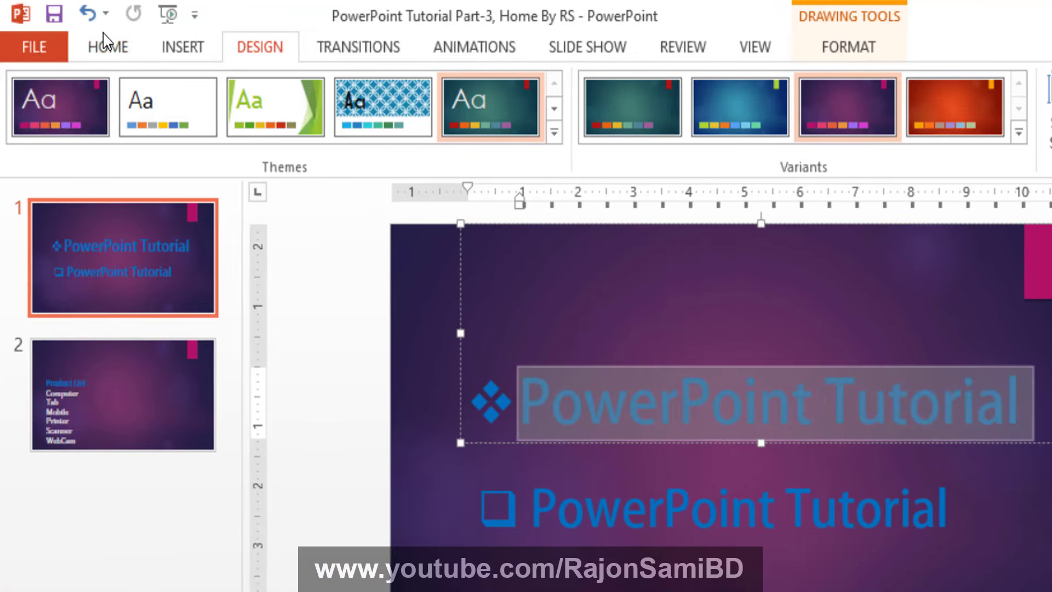
left_click(8, 46)
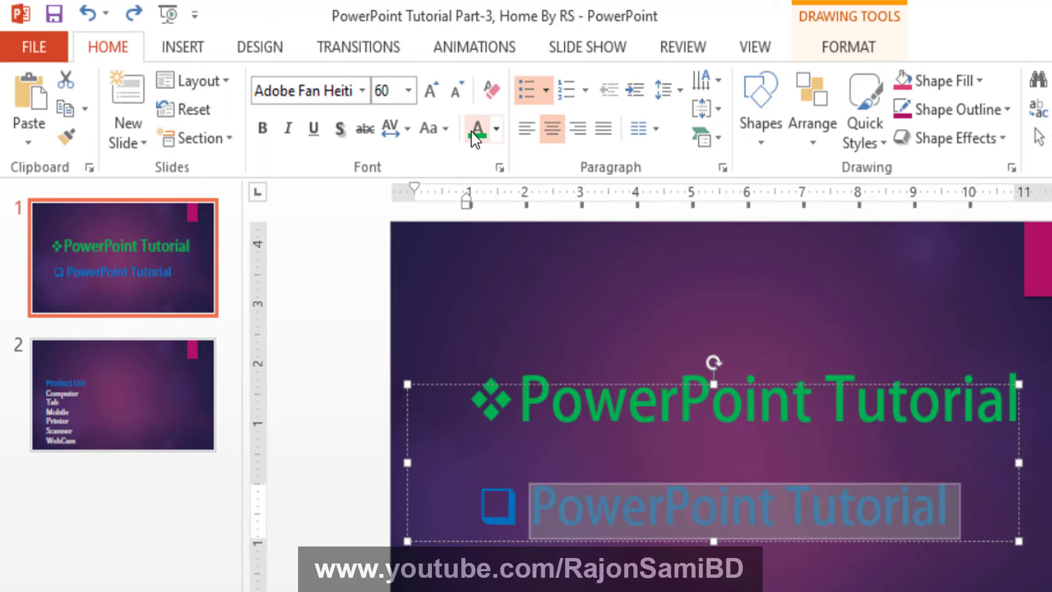
left_click(478, 130)
key("Escape")
key("Escape")
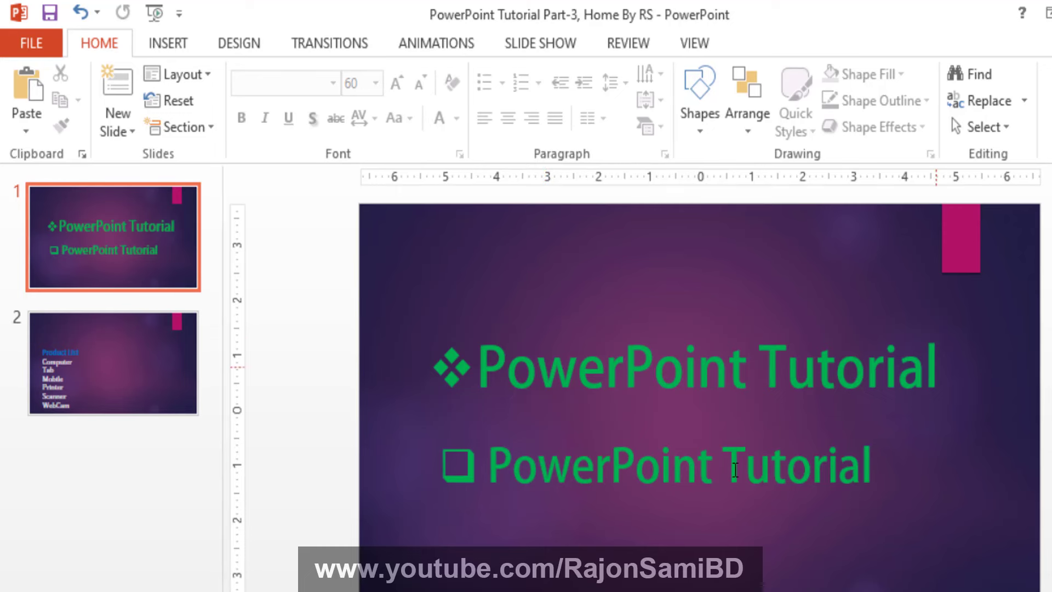
- Drag the ruler's indent markers to shorten the gap between the ❖ bullet and the title text
left_click(556, 369)
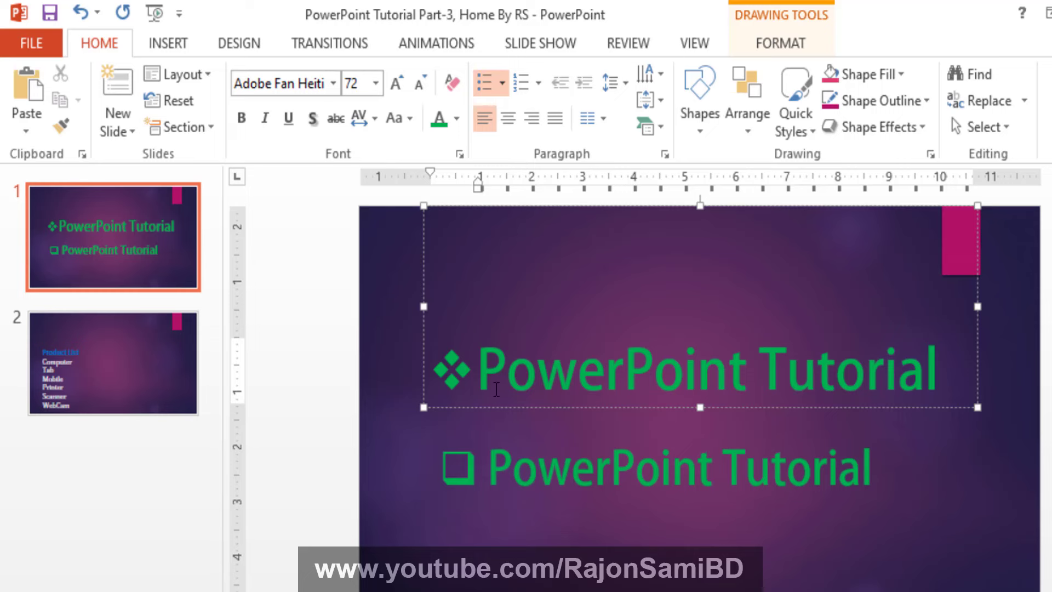
left_click(503, 84)
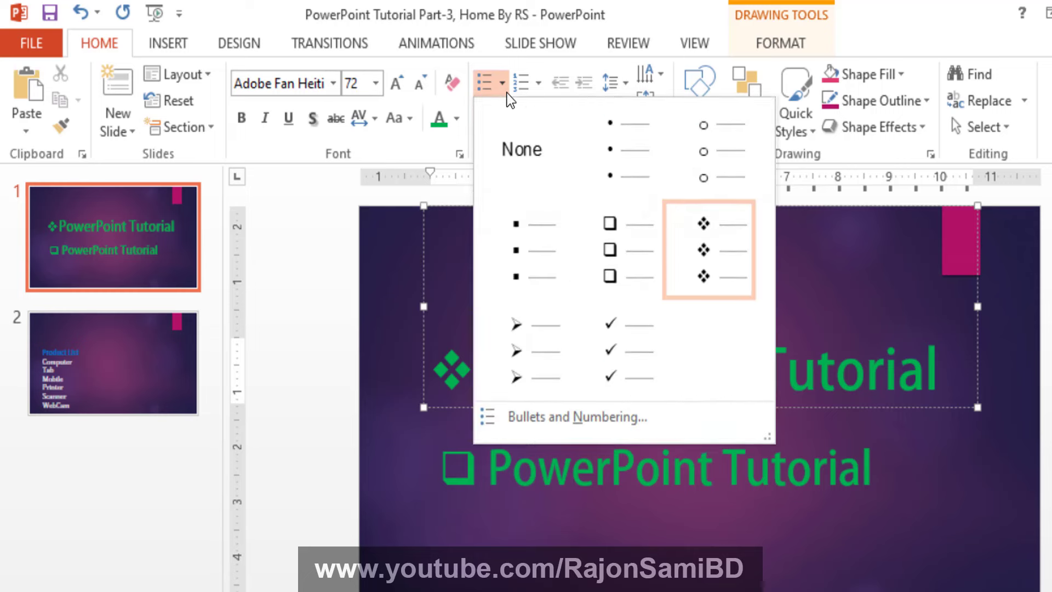
left_click(503, 83)
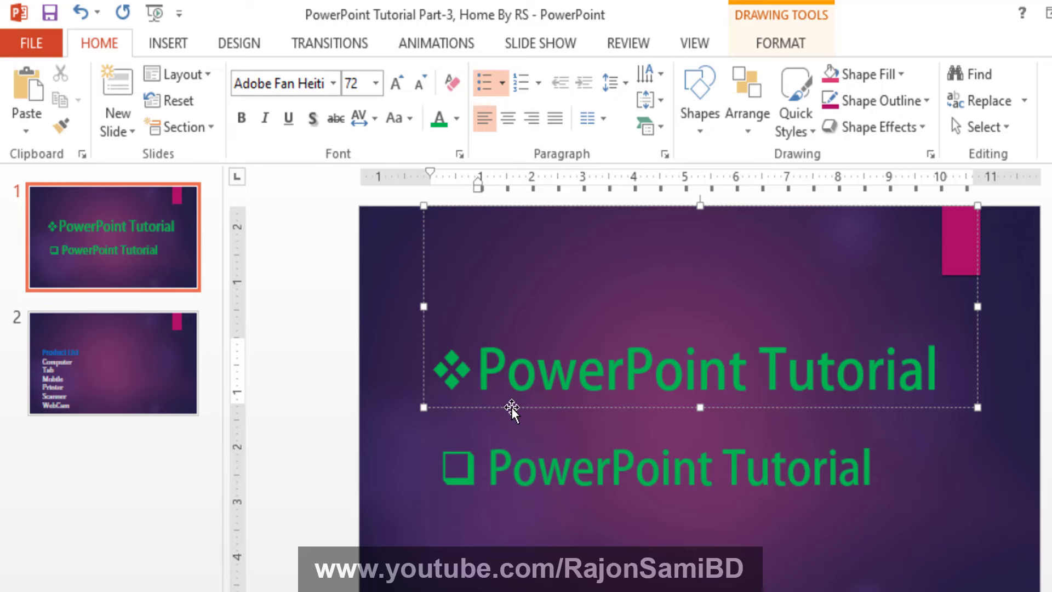
left_click(506, 82)
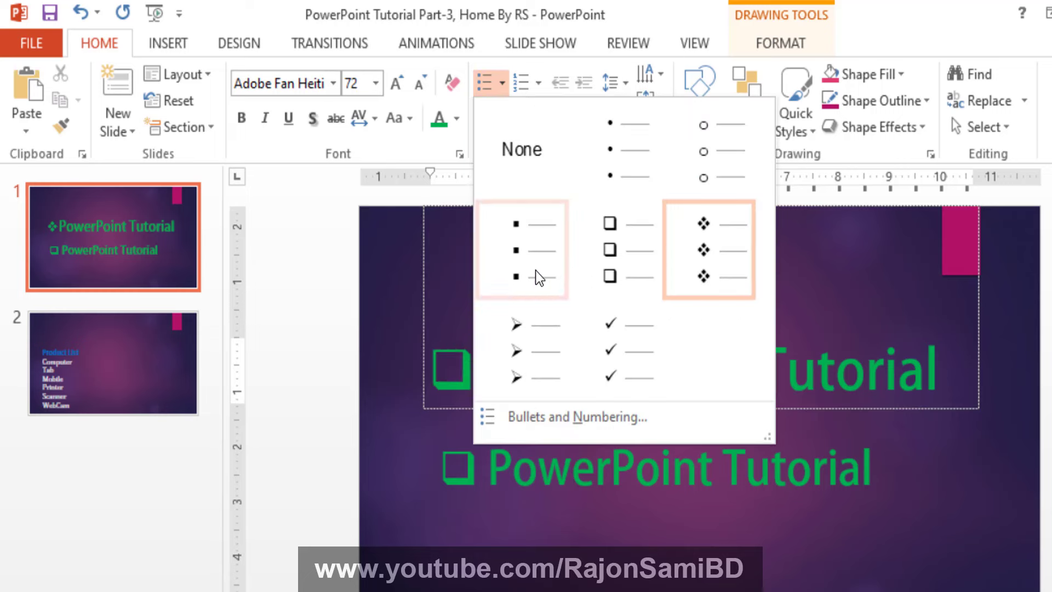
left_click(914, 474)
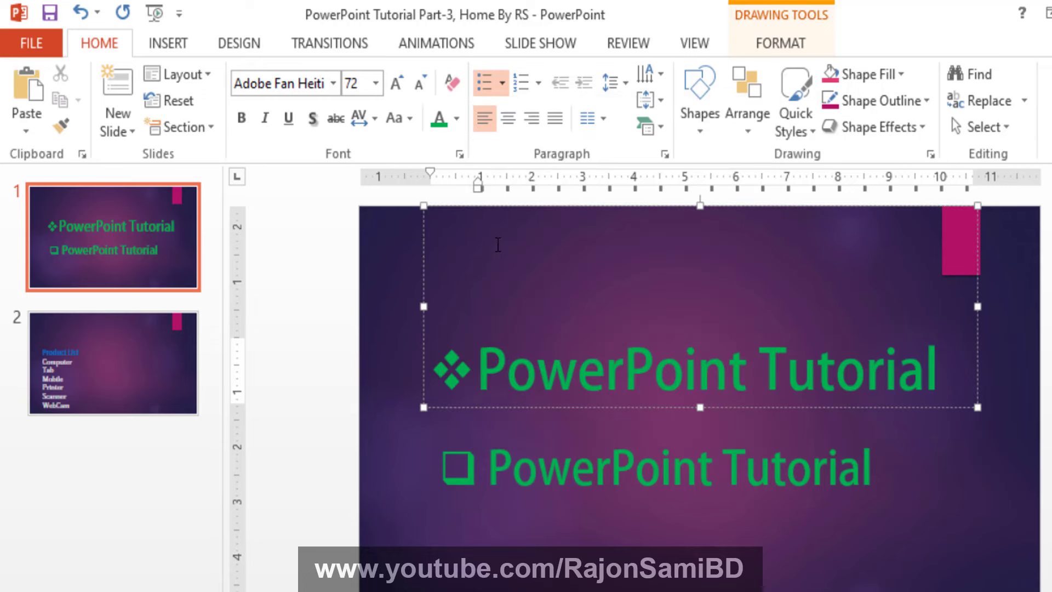
key("Right")
key("Right")
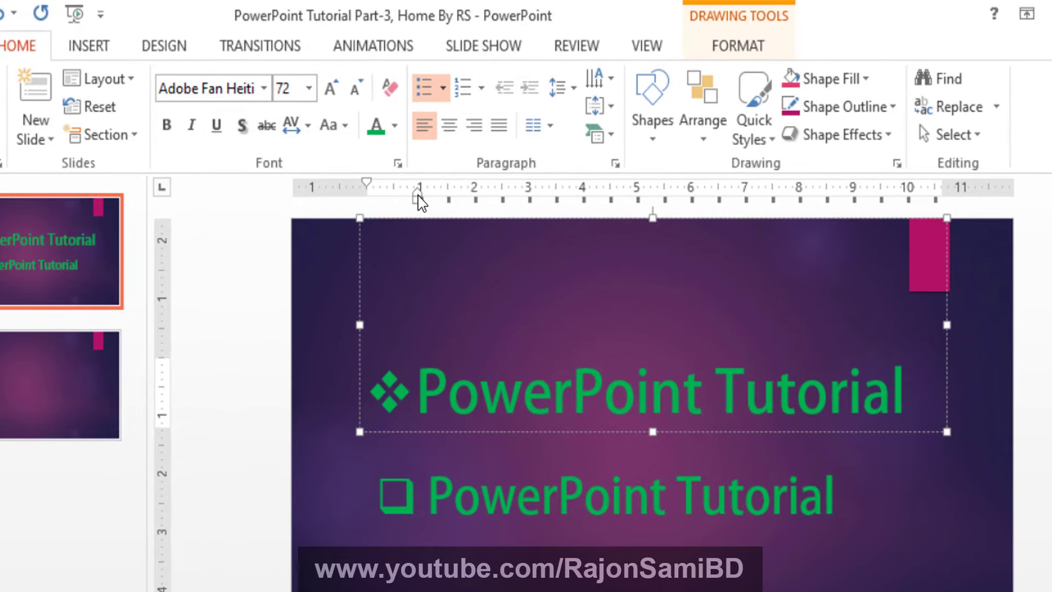
left_click_drag(418, 195, 448, 195)
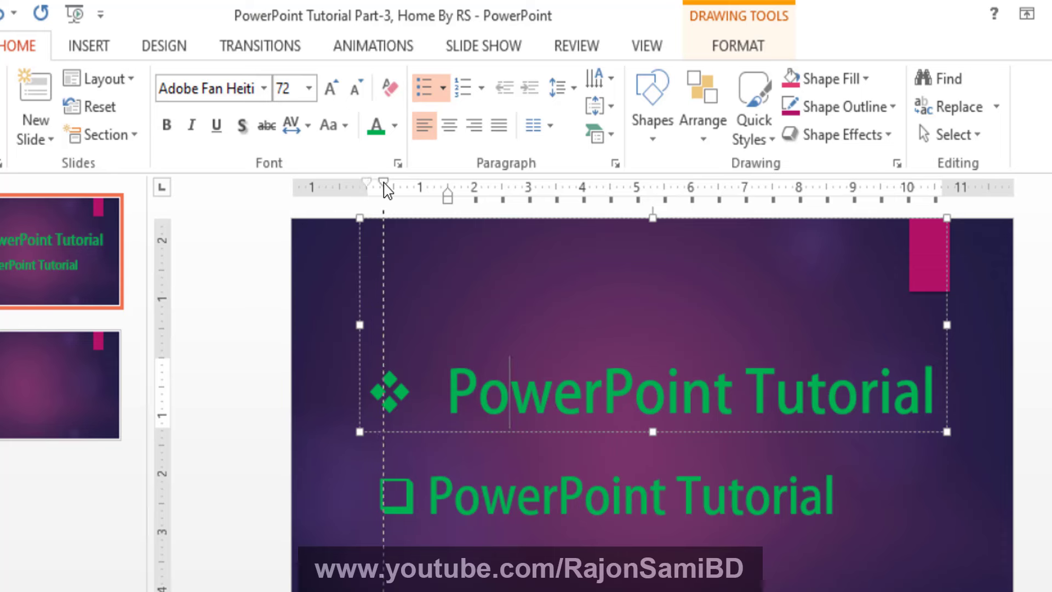
left_click_drag(366, 182, 383, 182)
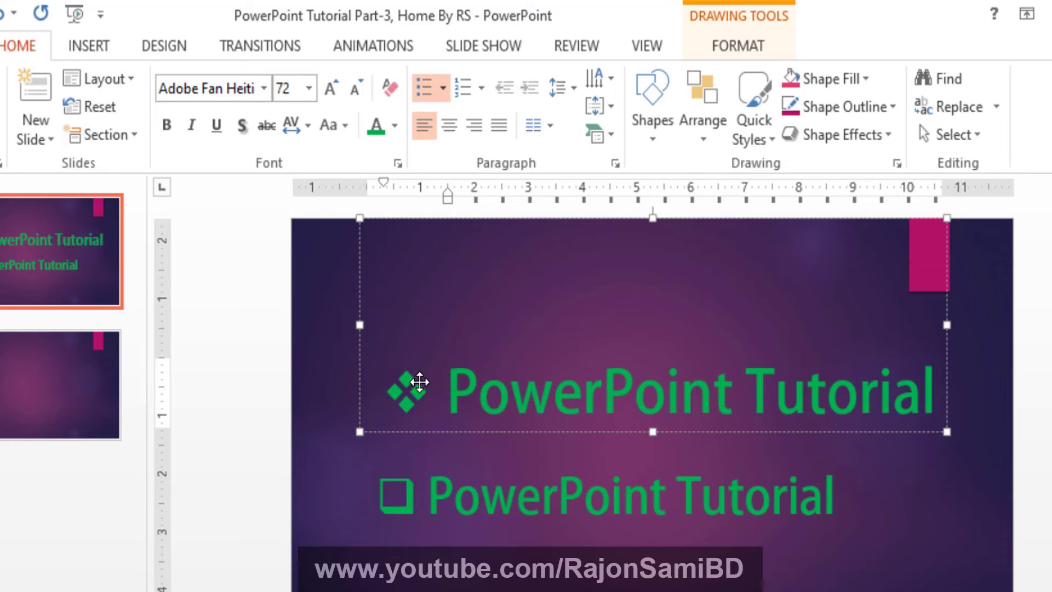
left_click_drag(386, 183, 356, 187)
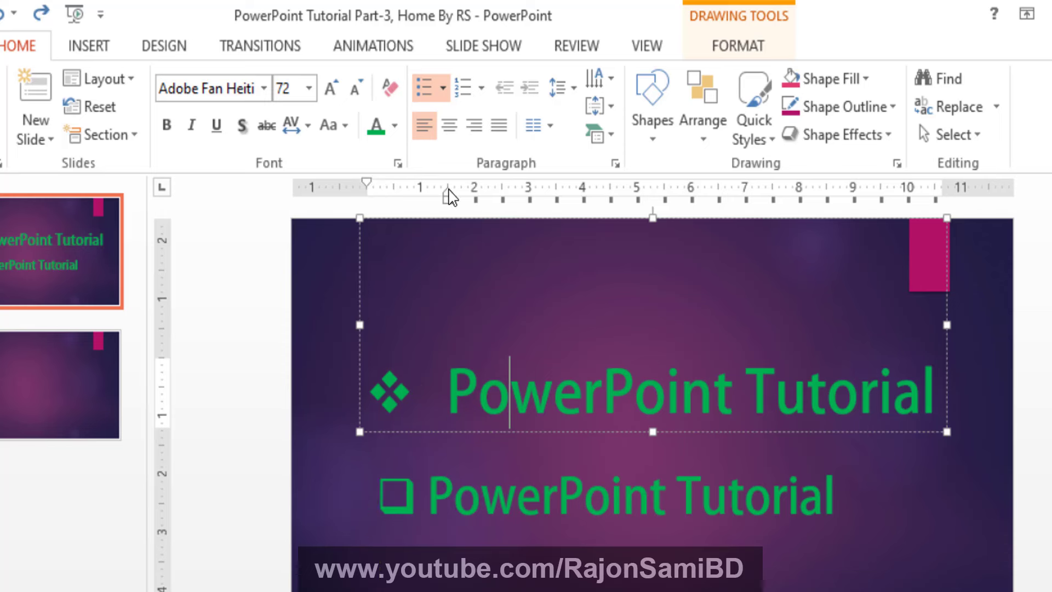
mouse_move(449, 196)
left_mouse_down()
mouse_move(463, 195)
mouse_move(442, 203)
left_mouse_up()
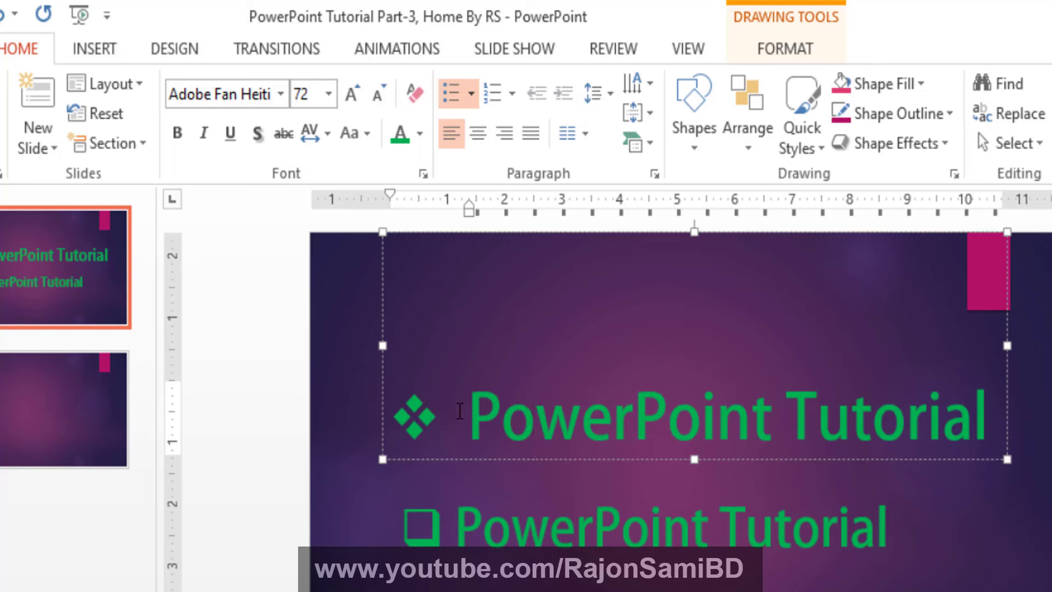
- Set the title's diamond bullet size to 80% of the text
left_click(472, 95)
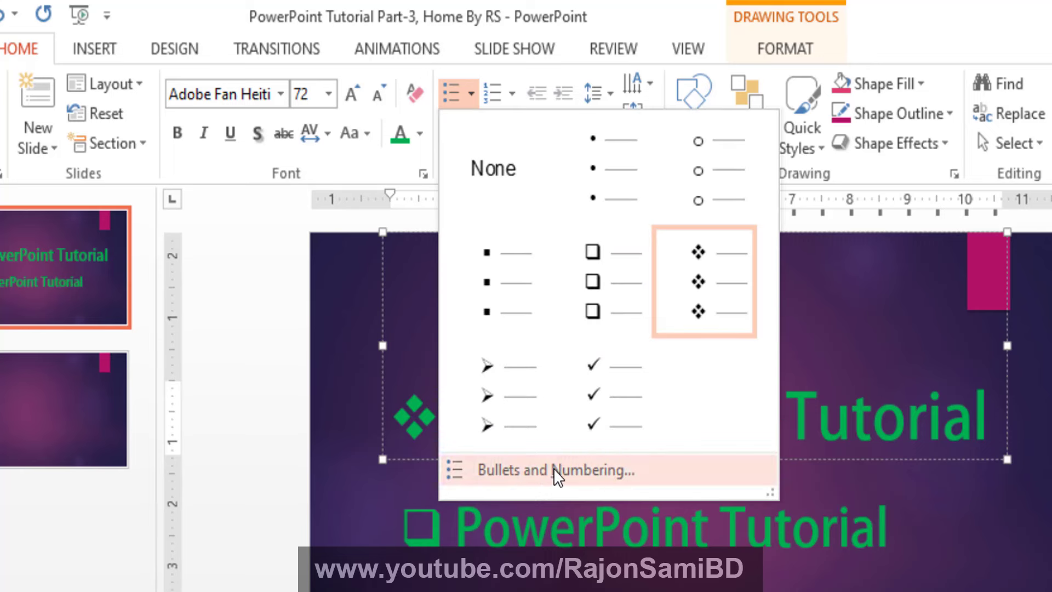
left_click(537, 472)
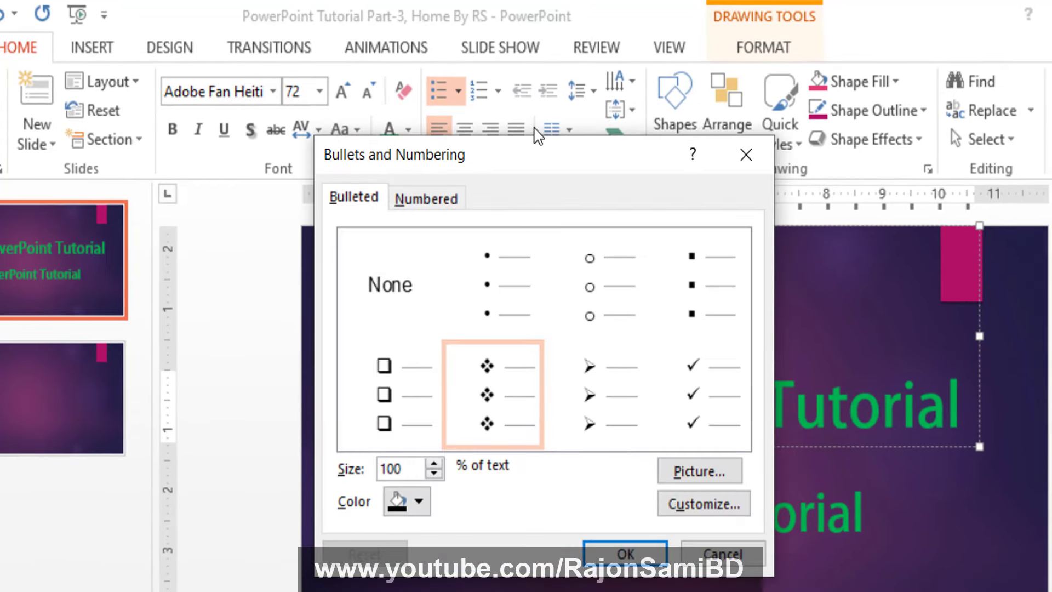
left_click_drag(556, 144, 799, 139)
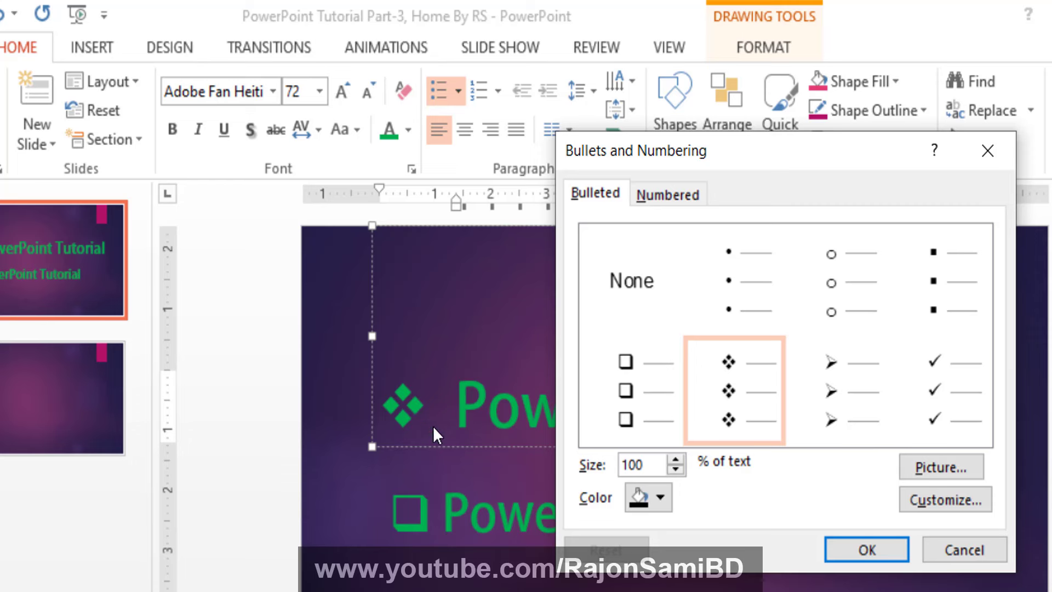
left_click(675, 470)
left_click(676, 470)
left_click(676, 470)
left_click(676, 469)
left_click(676, 469)
type("80")
left_click(867, 549)
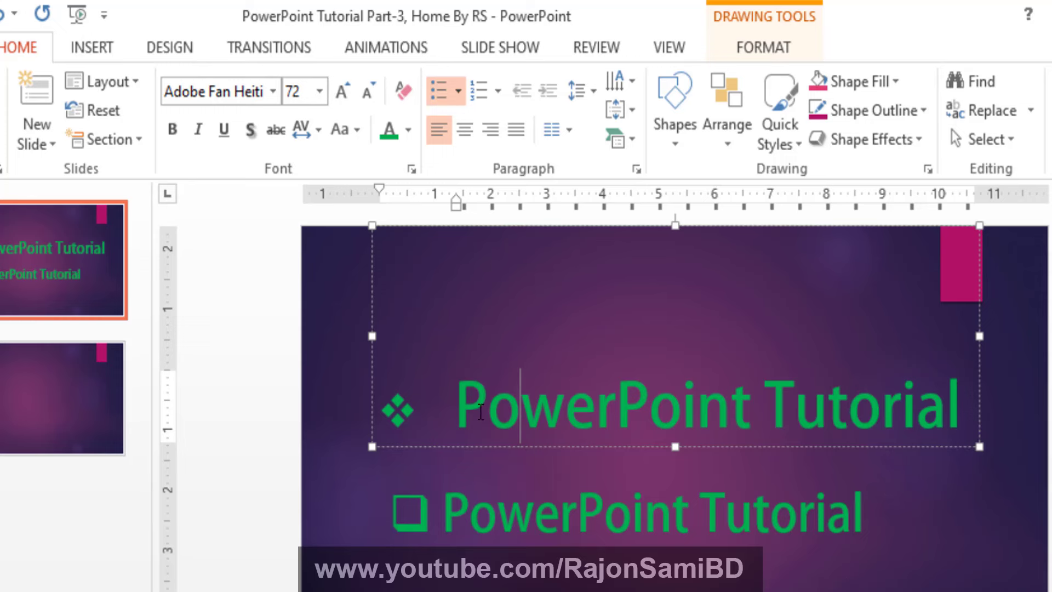
- Change the diamond bullet colour to black
left_click(458, 92)
left_click(565, 460)
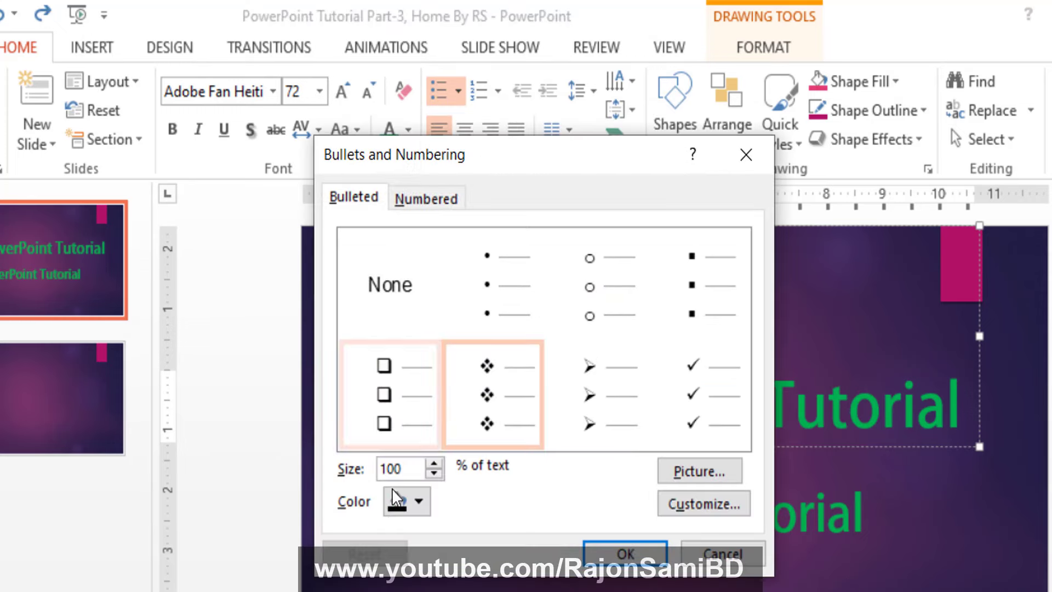
left_click(420, 505)
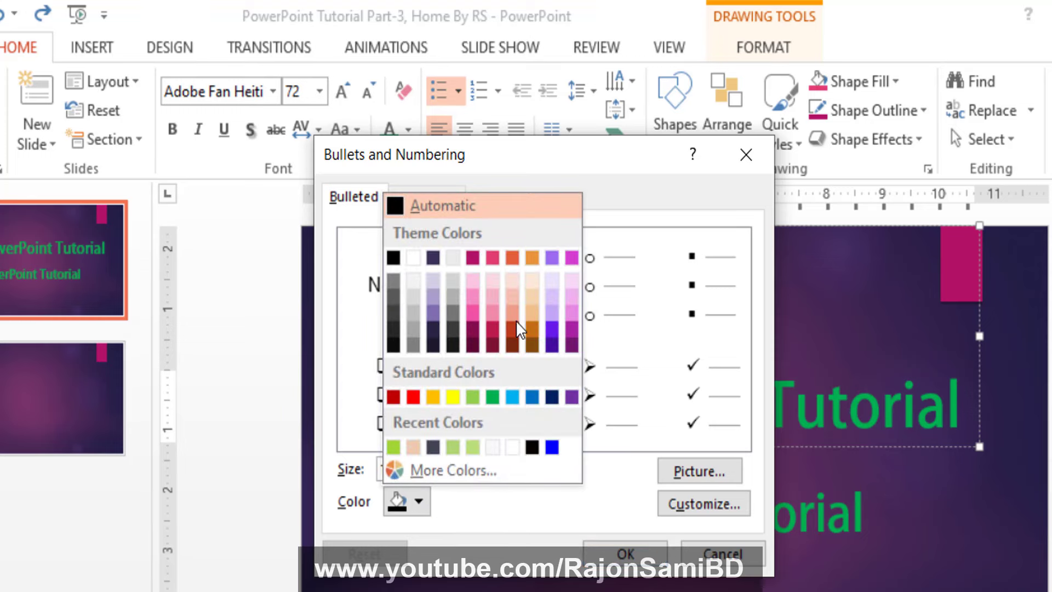
left_click(393, 258)
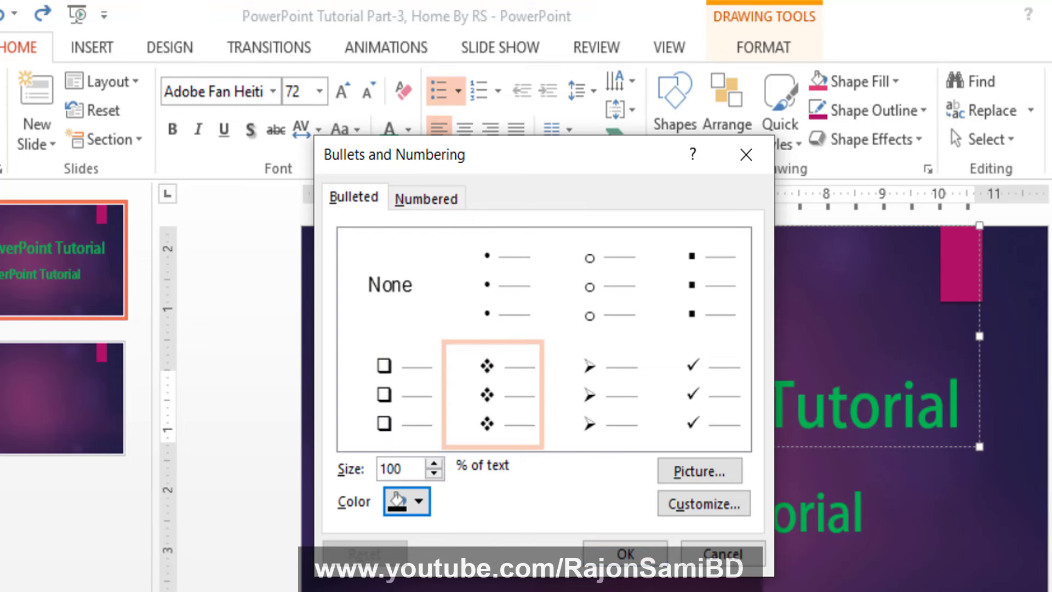
left_click(625, 554)
key("Left")
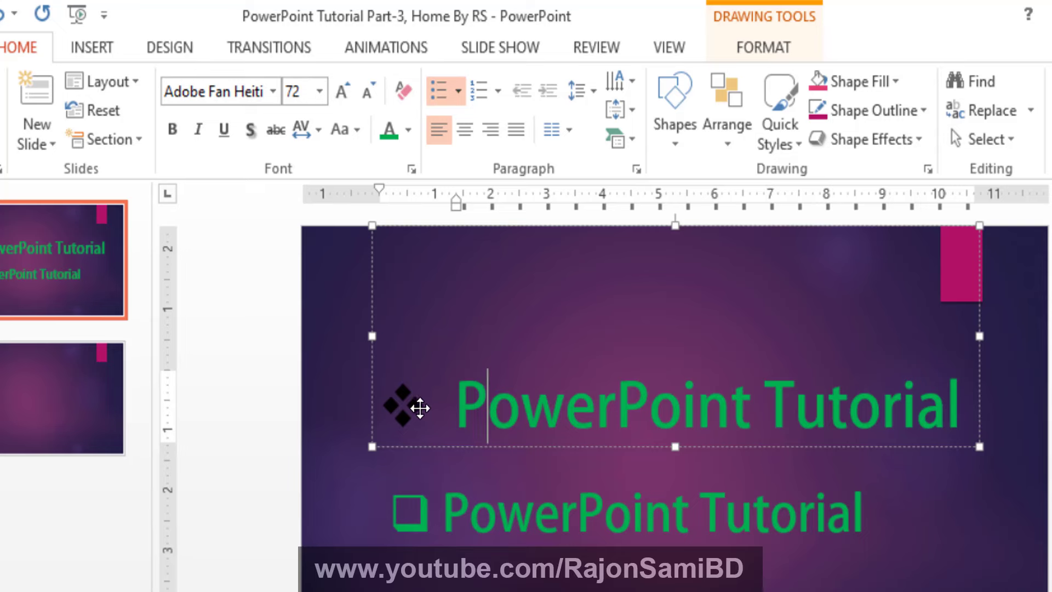
- Change the diamond bullet colour to red
left_click(458, 91)
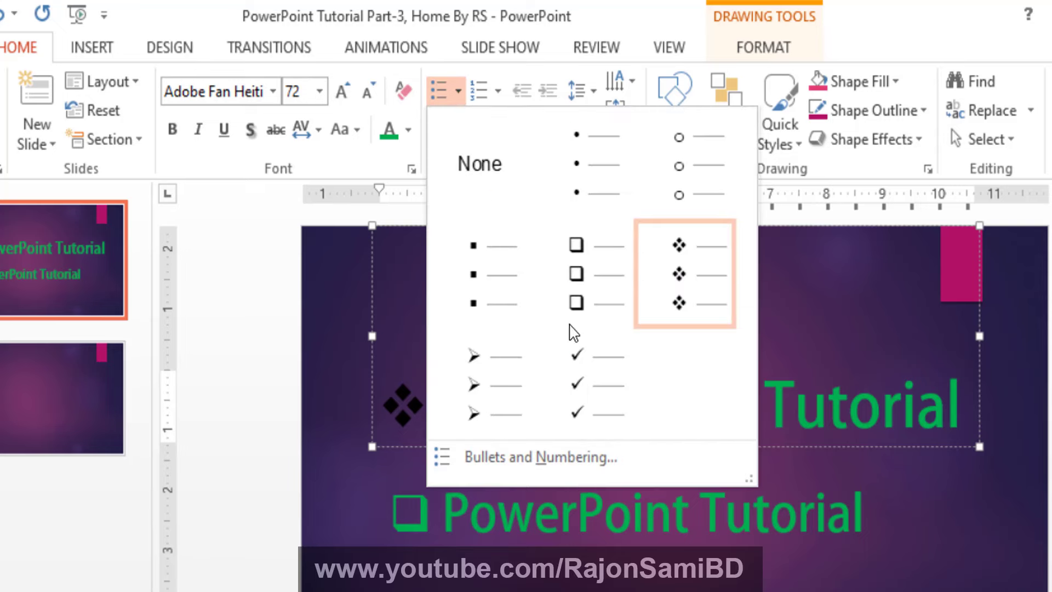
left_click(570, 457)
left_click(419, 501)
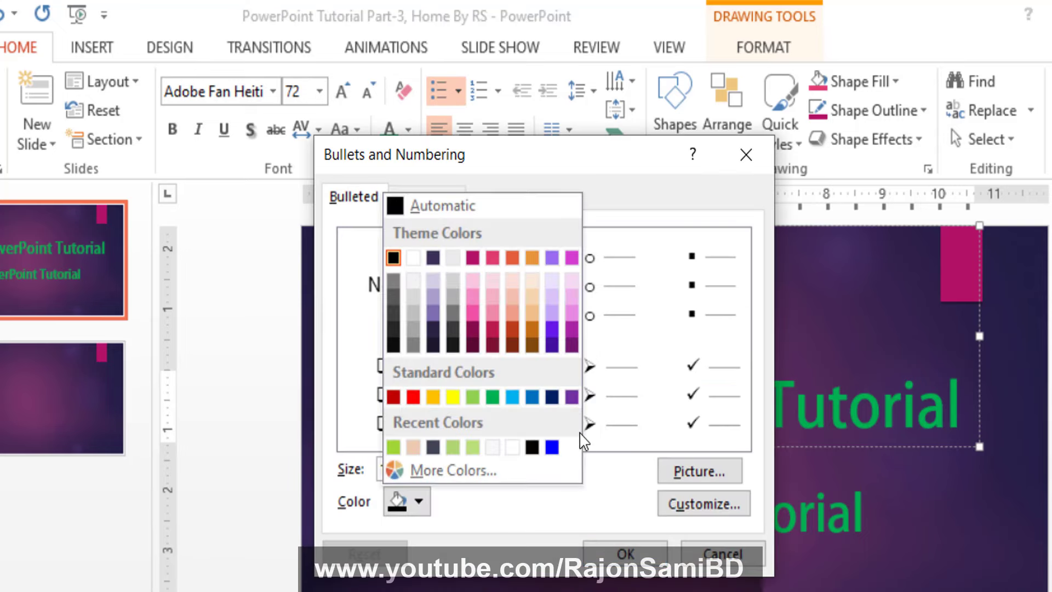
left_click(413, 396)
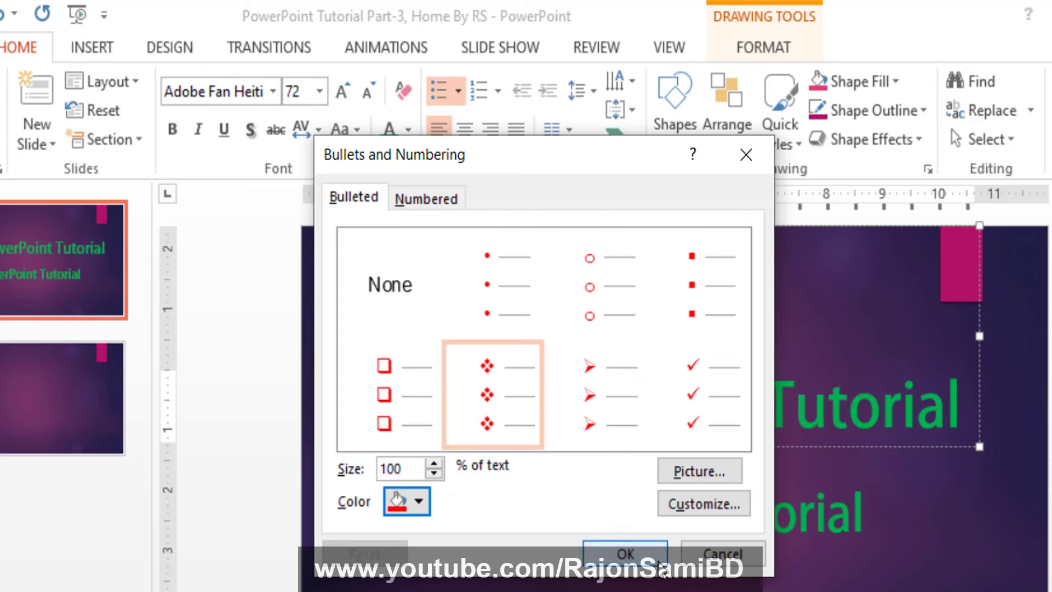
left_click(625, 553)
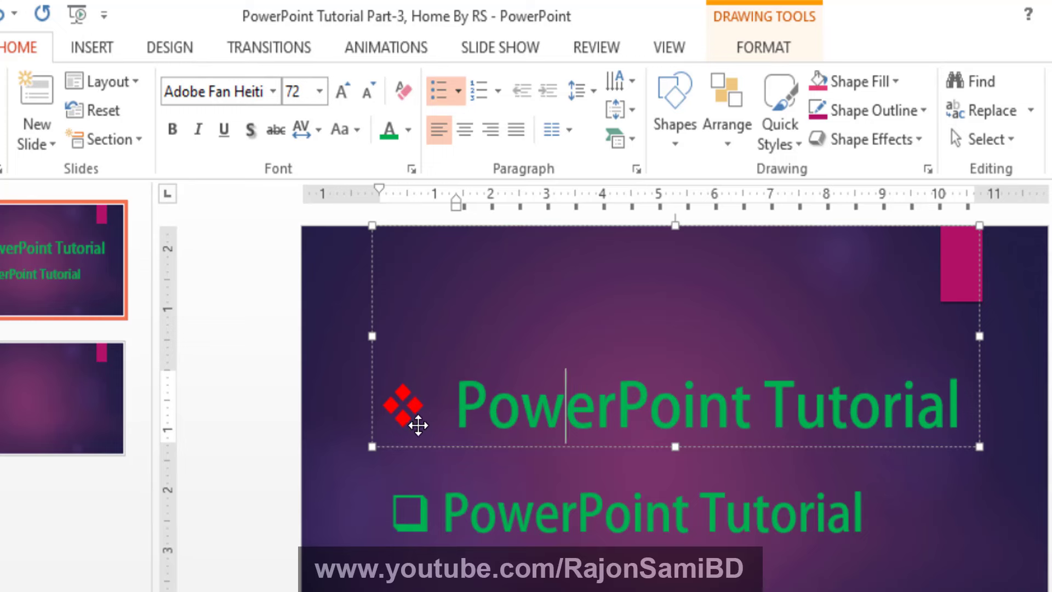
left_click(458, 91)
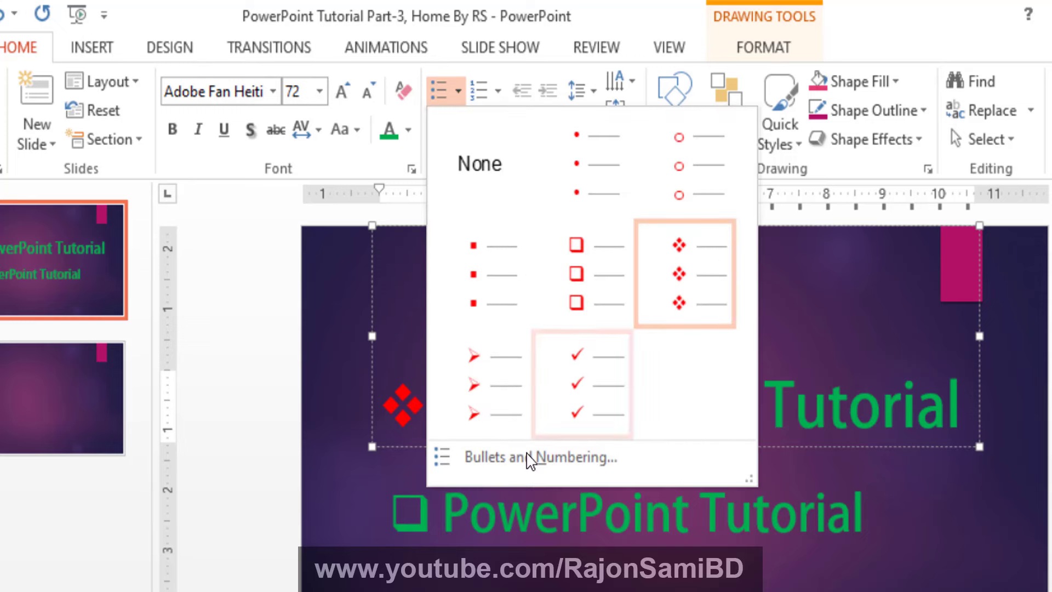
left_click(521, 472)
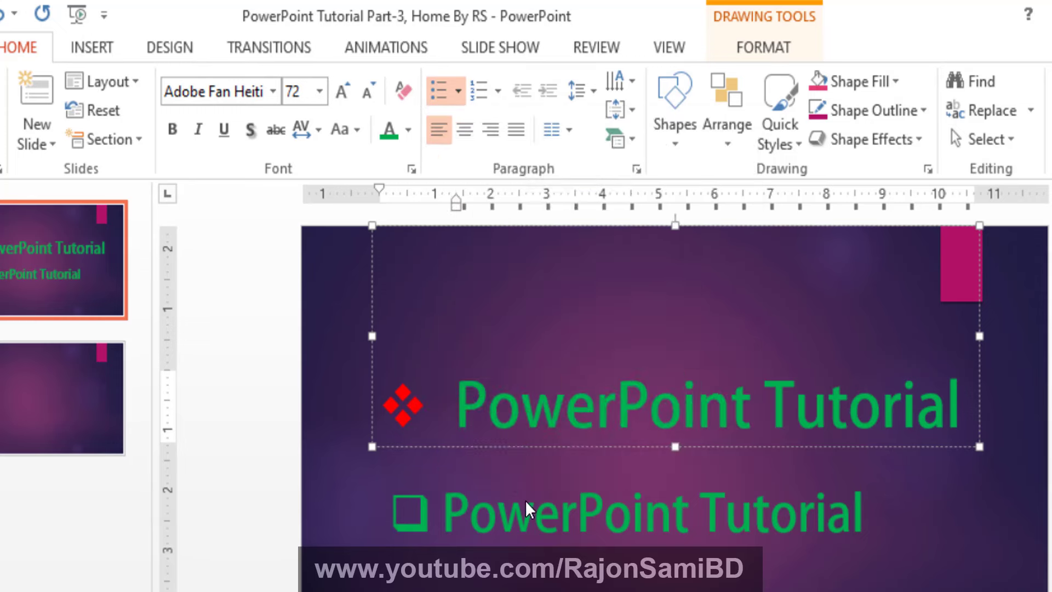
- Use the portrait photo file from the Desktop as the top title's picture bullet
left_click_drag(657, 155, 898, 134)
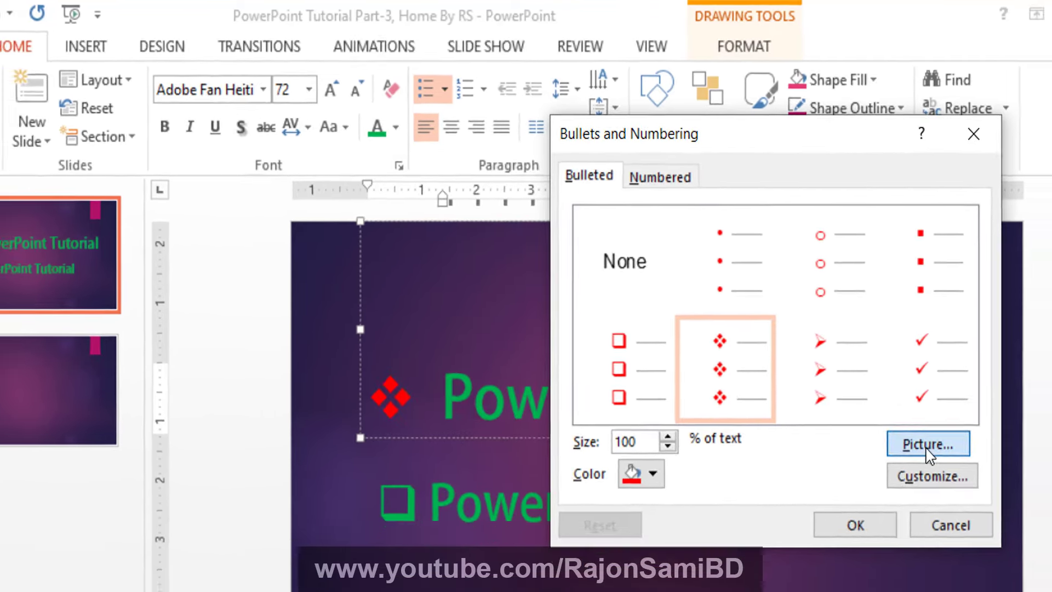
left_click(927, 449)
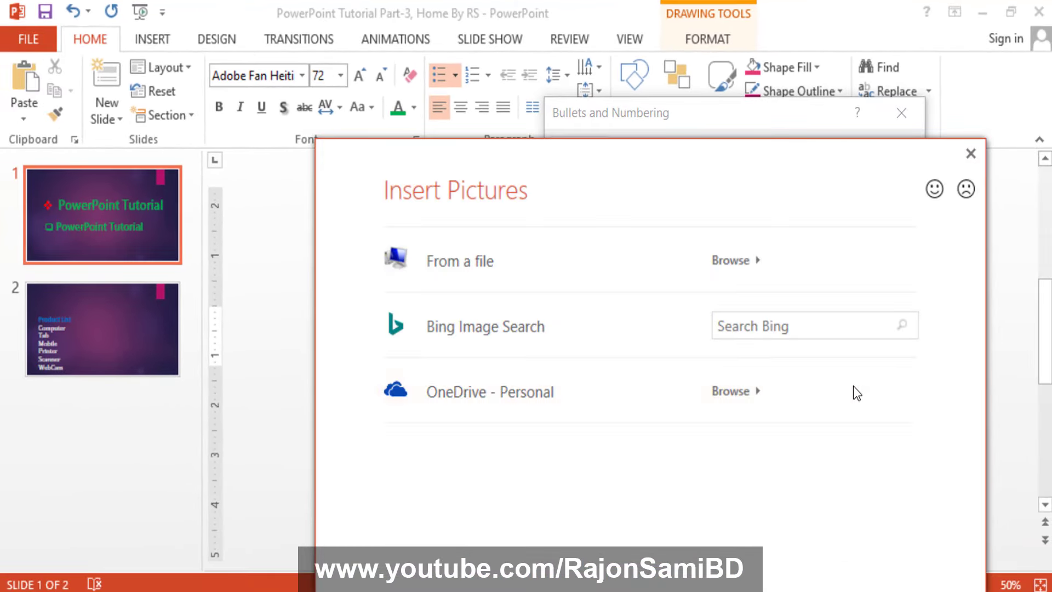
left_click(484, 262)
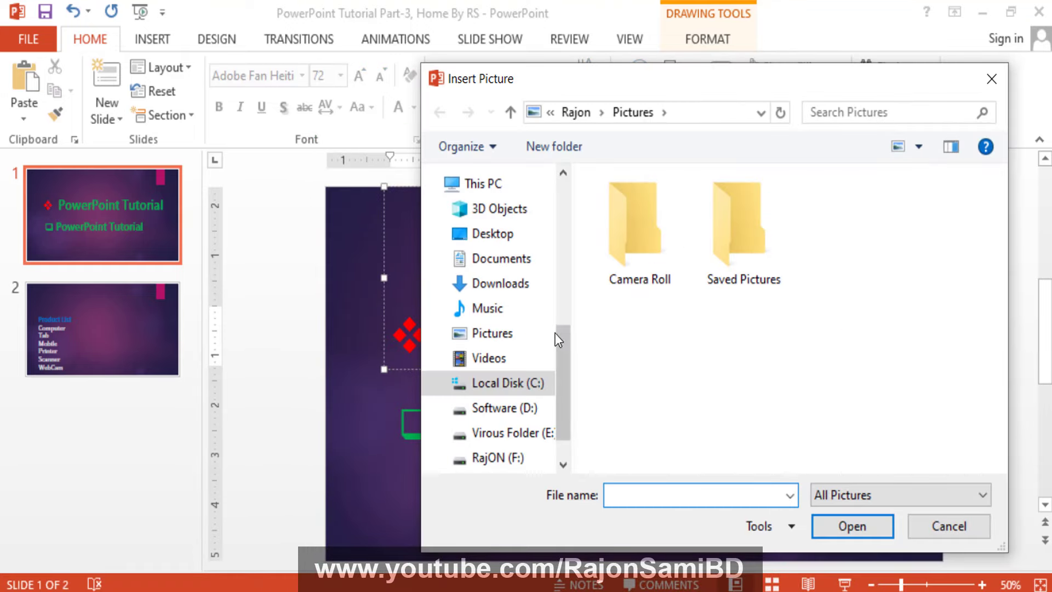
left_click(492, 233)
left_click(879, 423)
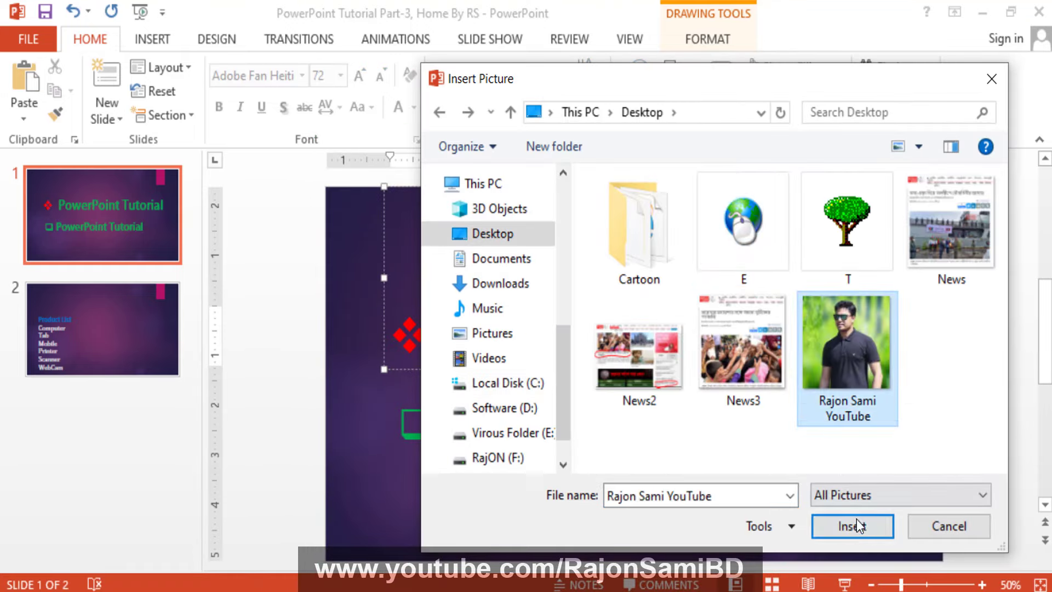
left_click(856, 520)
left_click(800, 442)
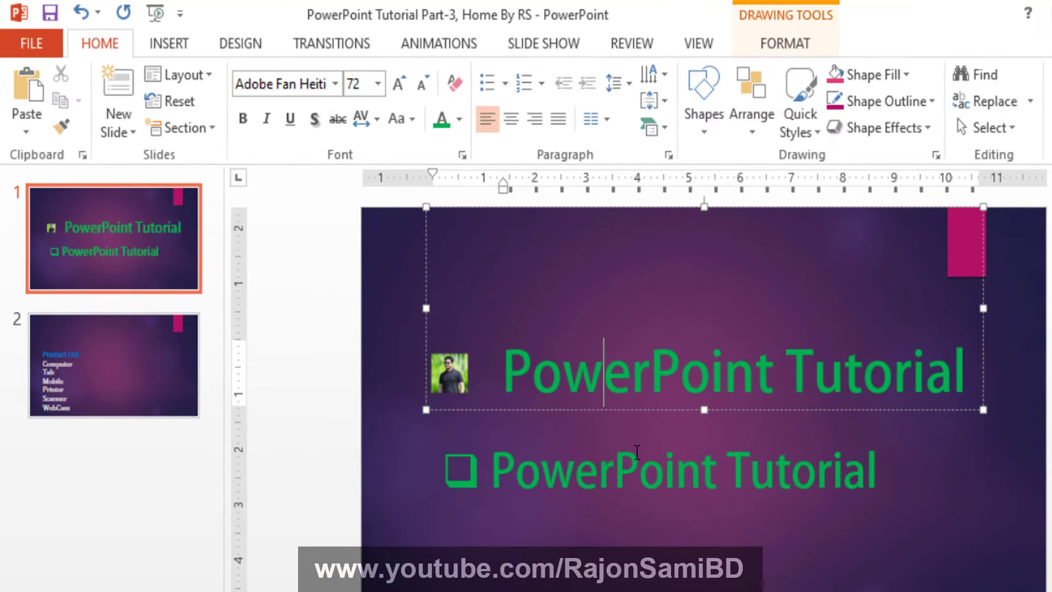
- Replace the title's photo bullet with a brass bullet image from a Bing search for 'bullet'
left_click(506, 85)
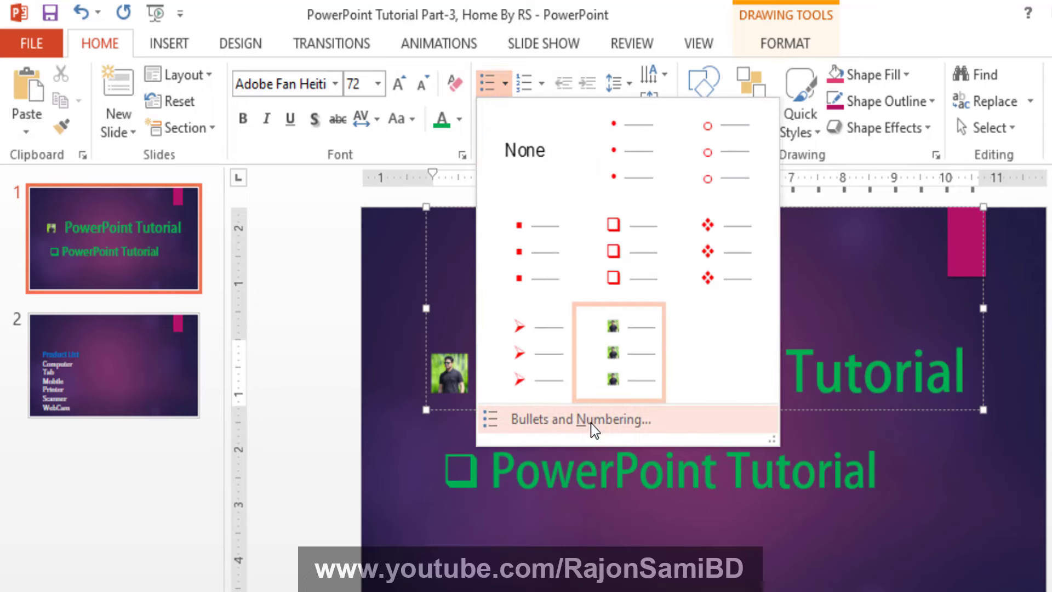
left_click(575, 423)
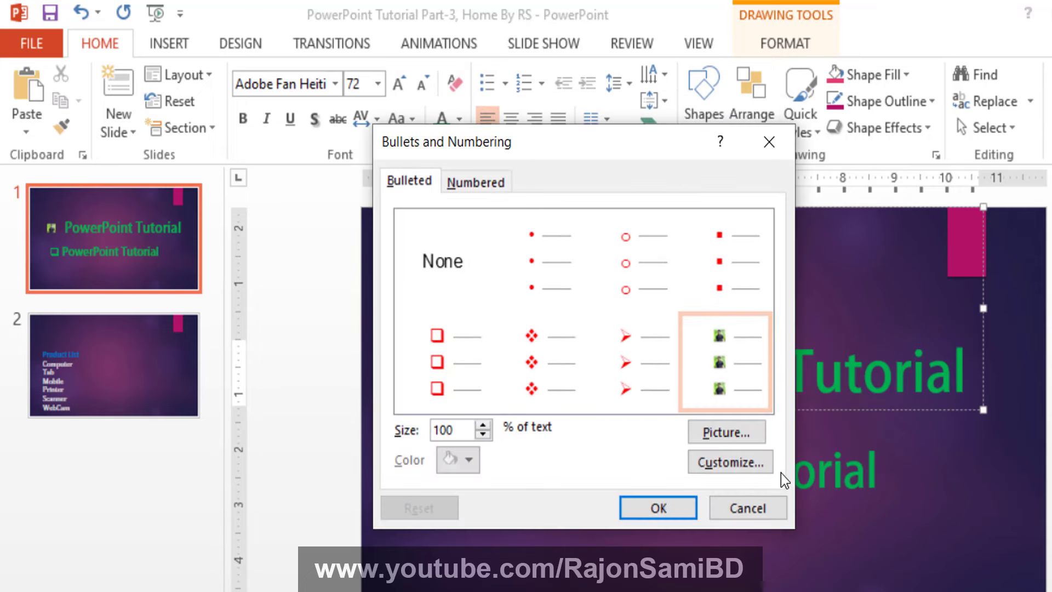
left_click(723, 434)
left_click(860, 357)
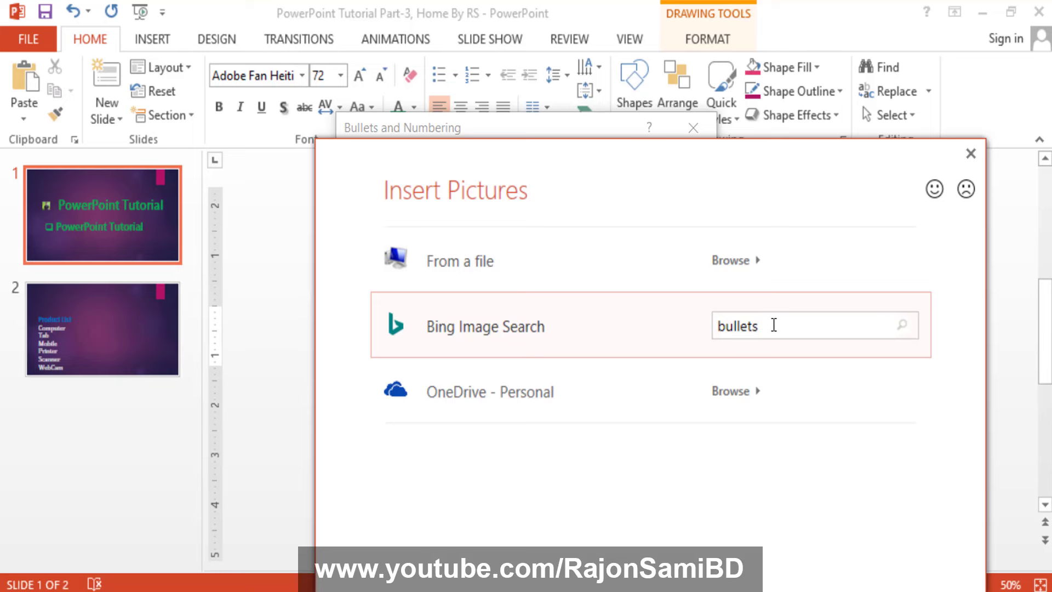
key("Return")
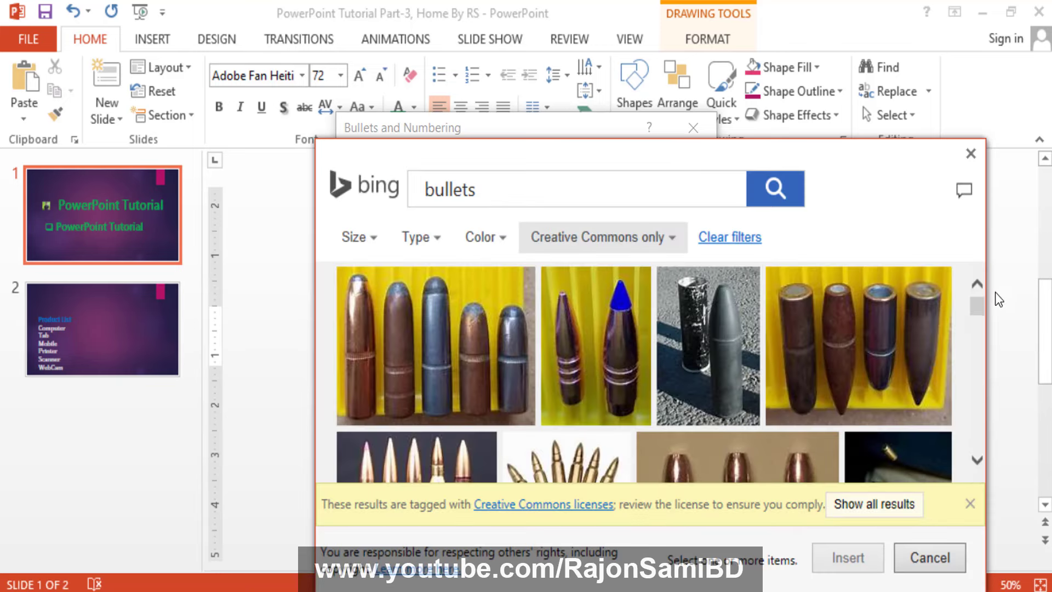
scroll(981, 308, "down", 5)
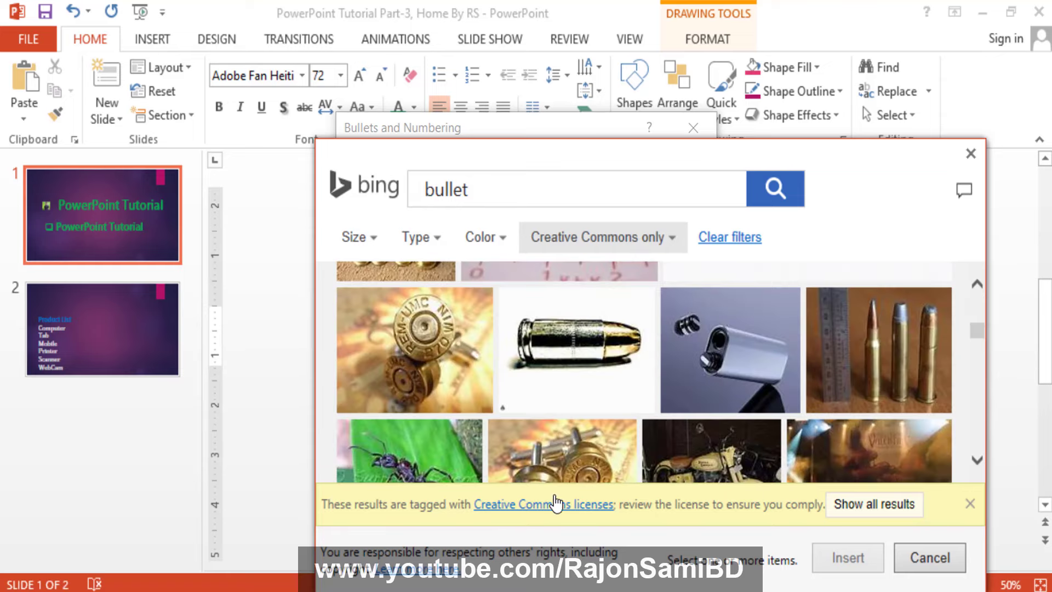
left_click(592, 360)
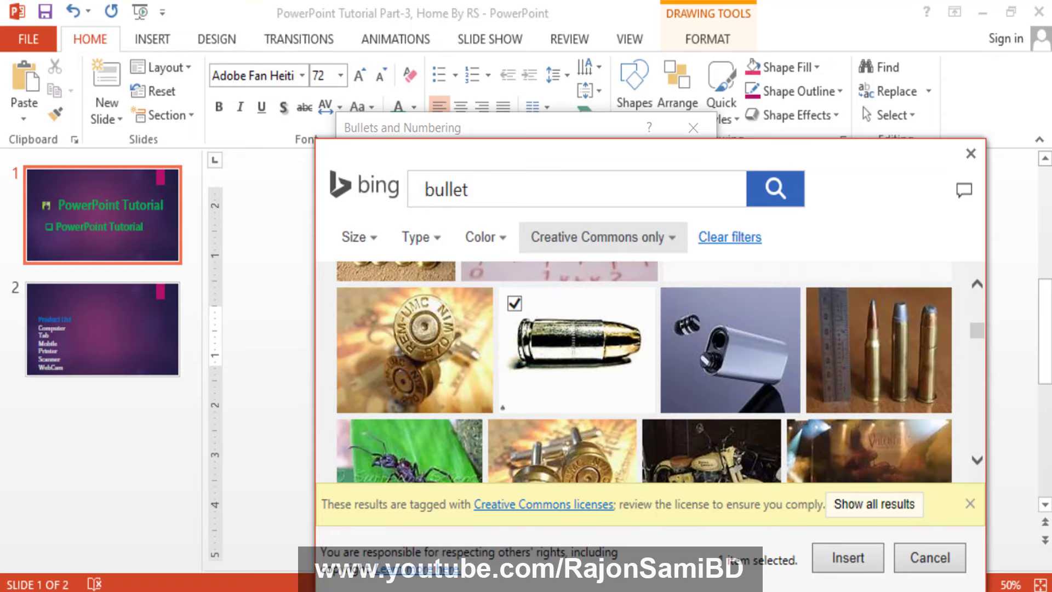
left_click(852, 561)
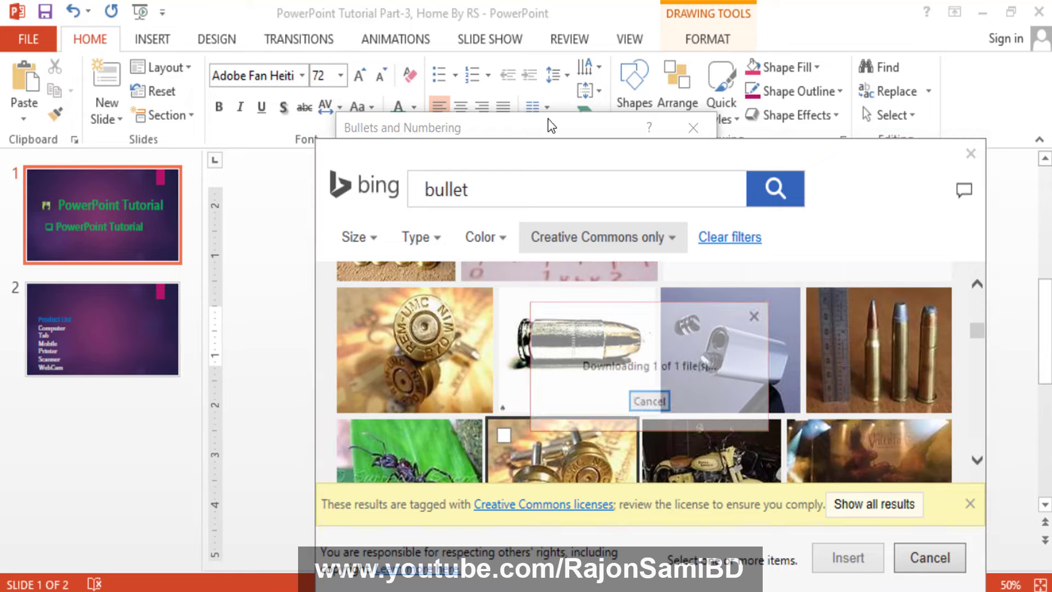
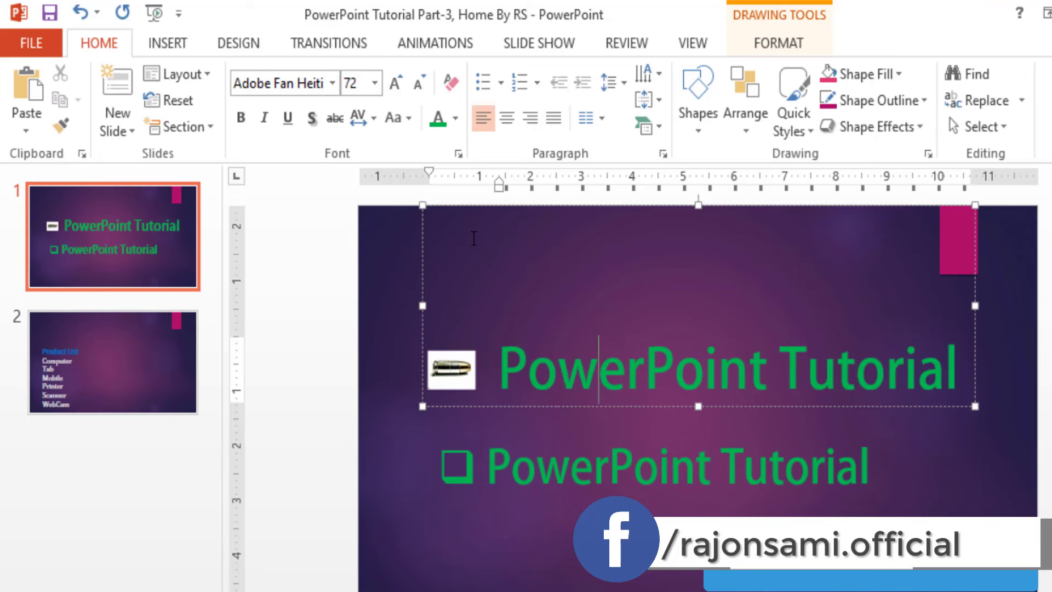
- Give the title a large red filled-circle bullet from the Geometric Shapes symbols
left_click(501, 83)
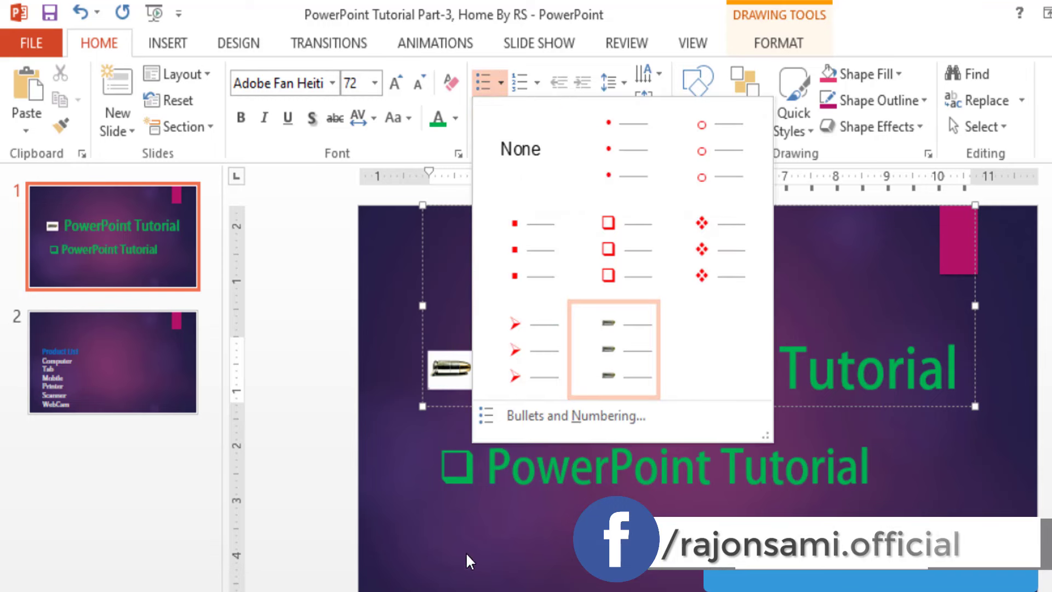
left_click(579, 416)
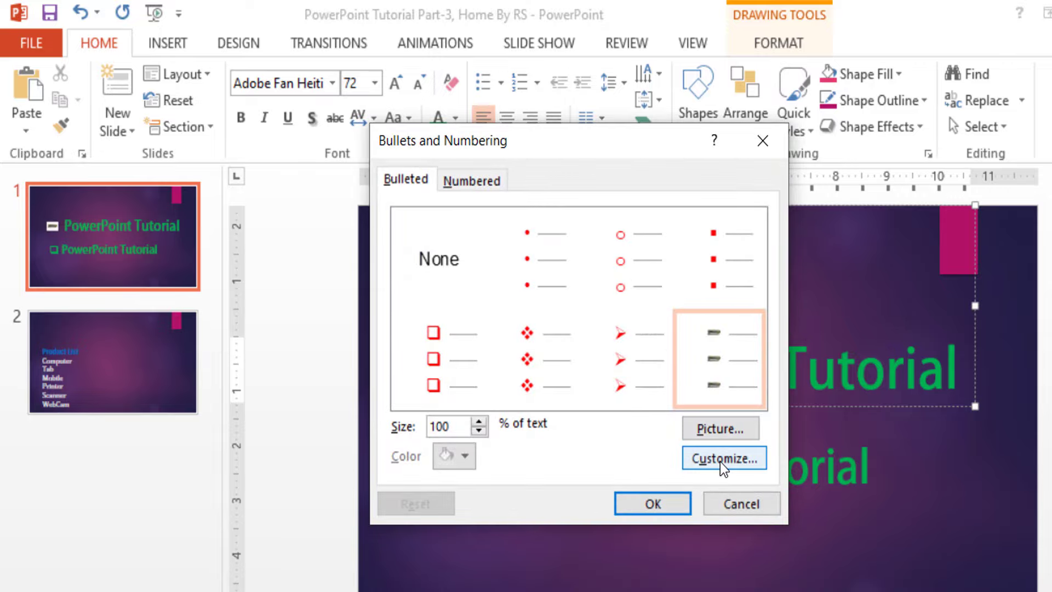
left_click(720, 459)
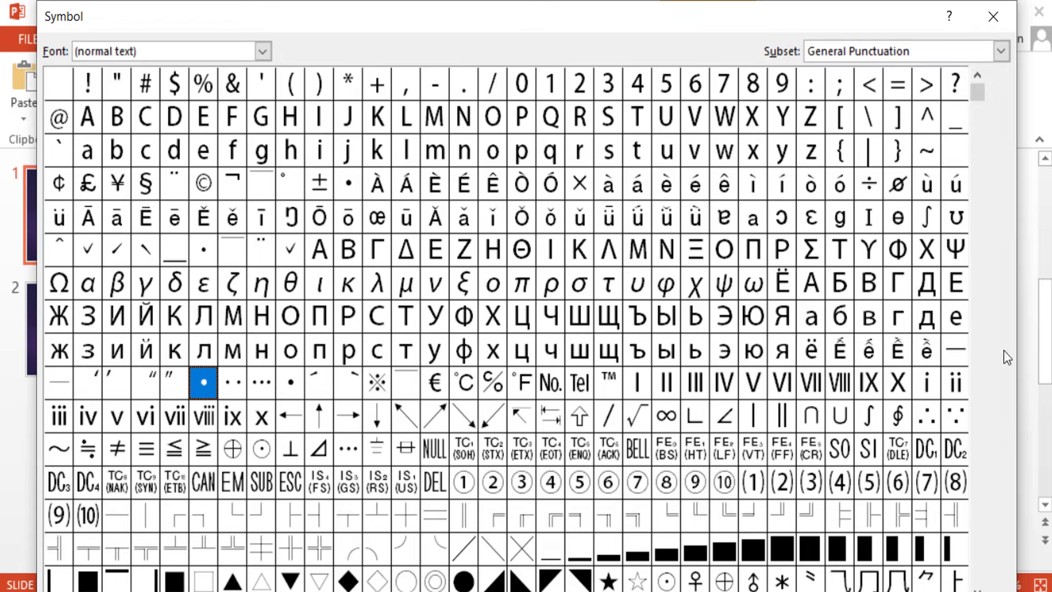
left_click(294, 579)
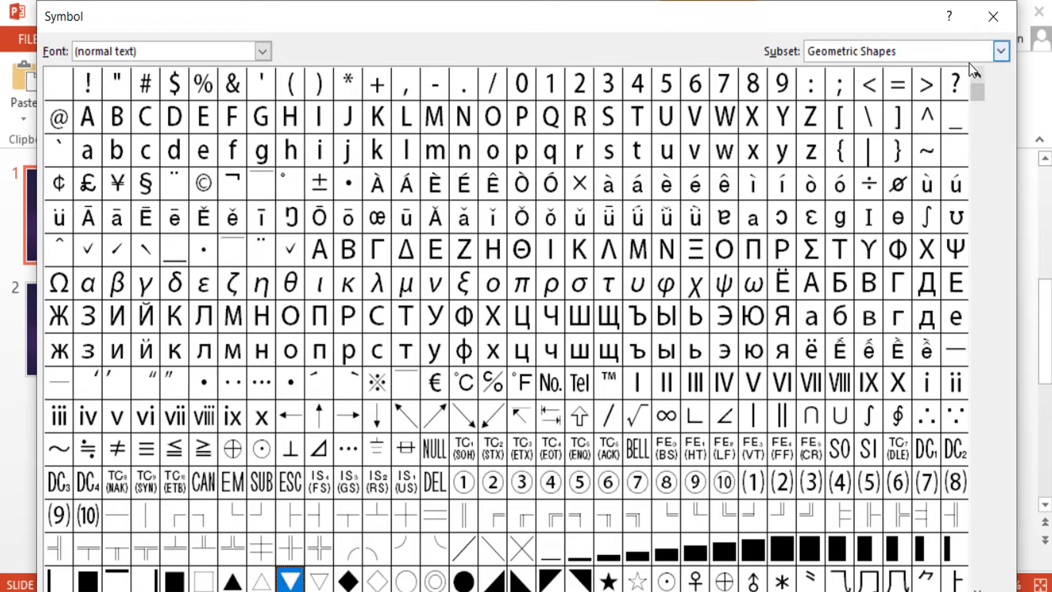
left_click(999, 52)
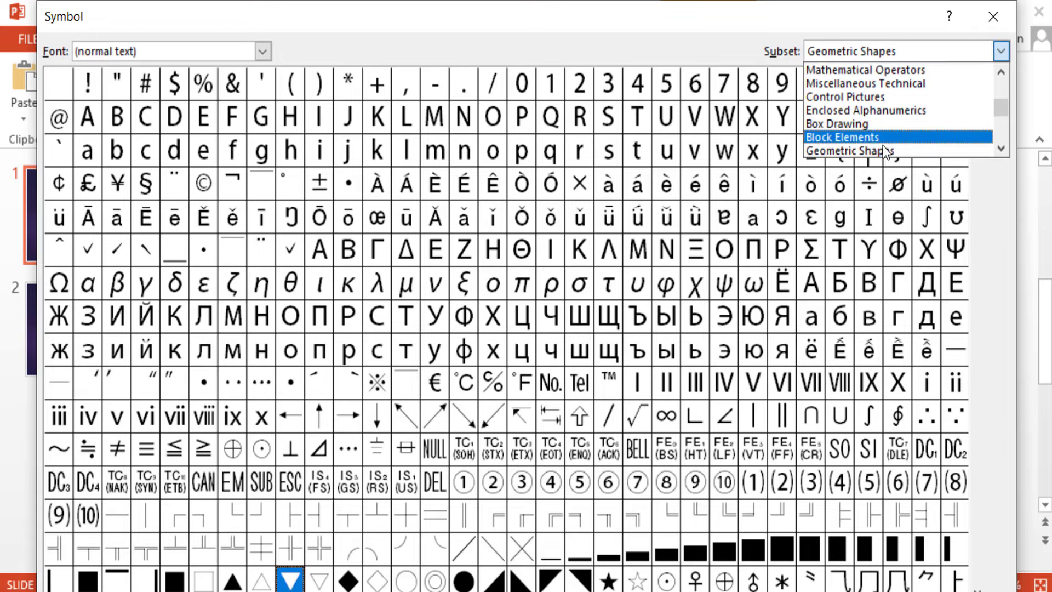
left_click(865, 110)
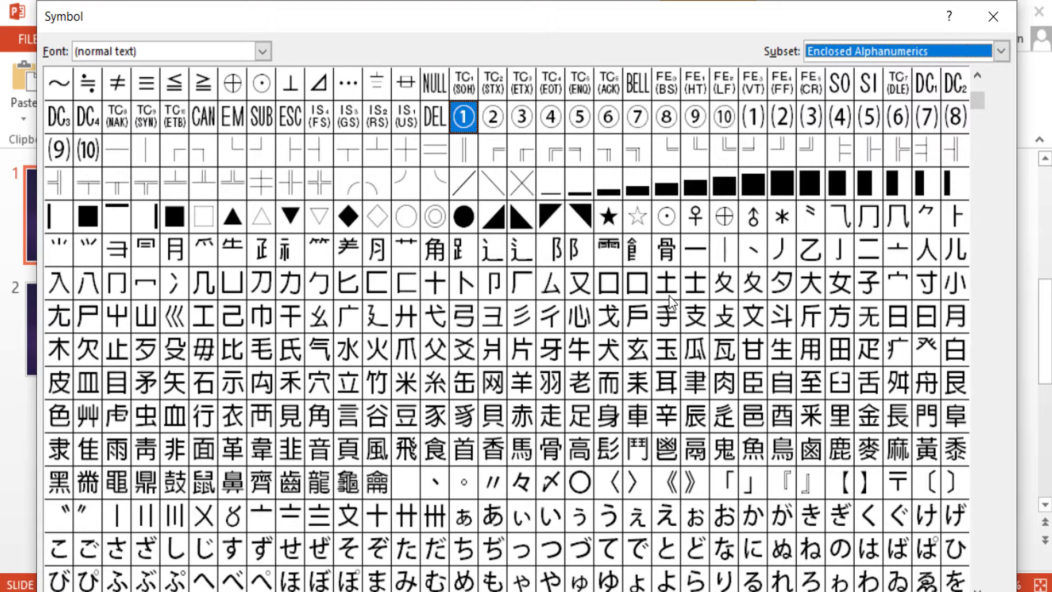
left_click(467, 218)
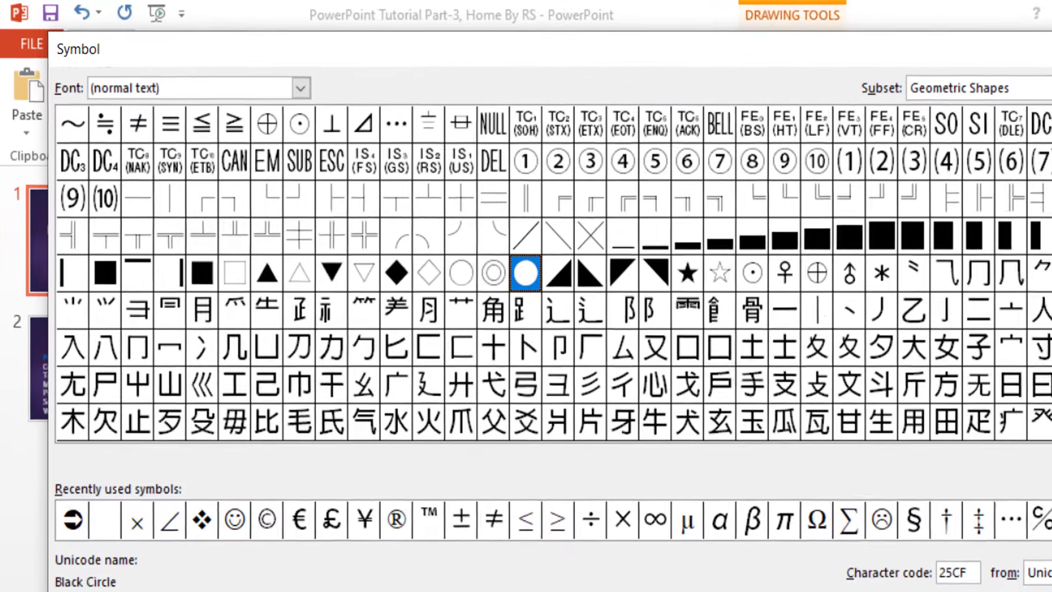
left_click(912, 549)
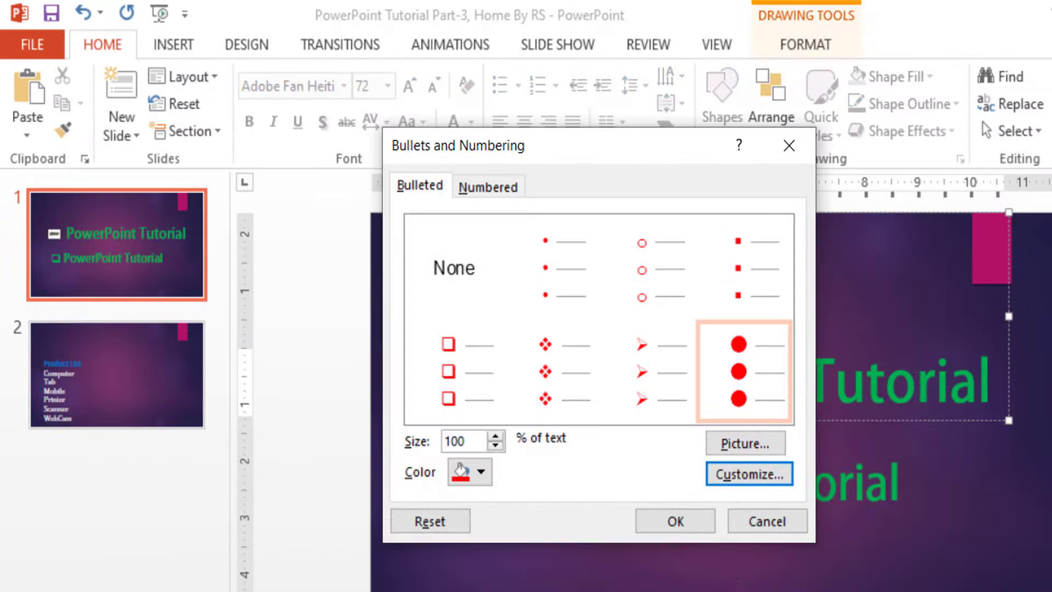
left_click(702, 521)
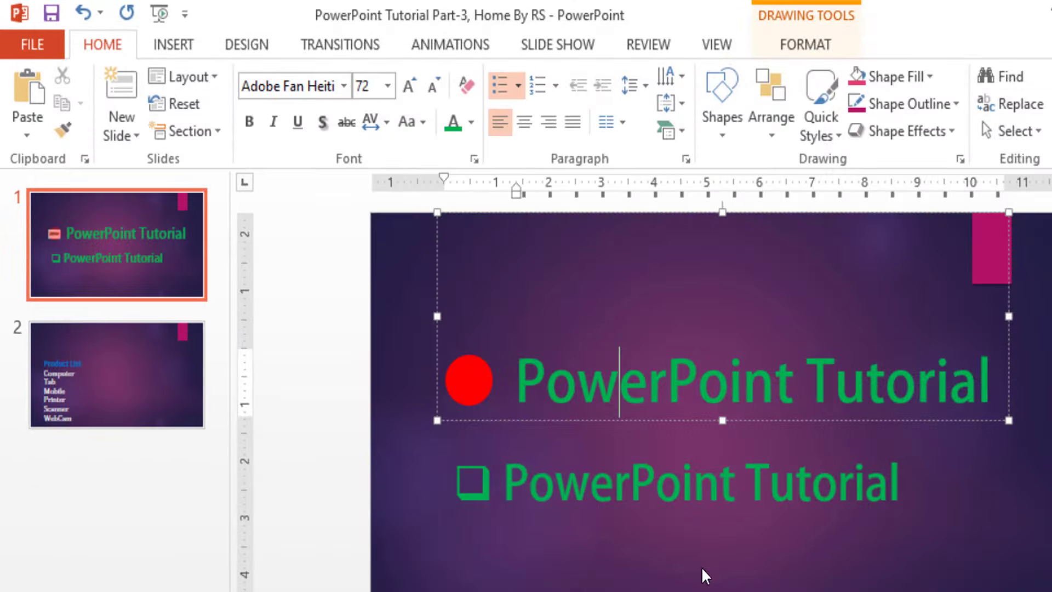
- Replace the title's circle bullet with a red square ornamental symbol from another symbol font
left_click(468, 373)
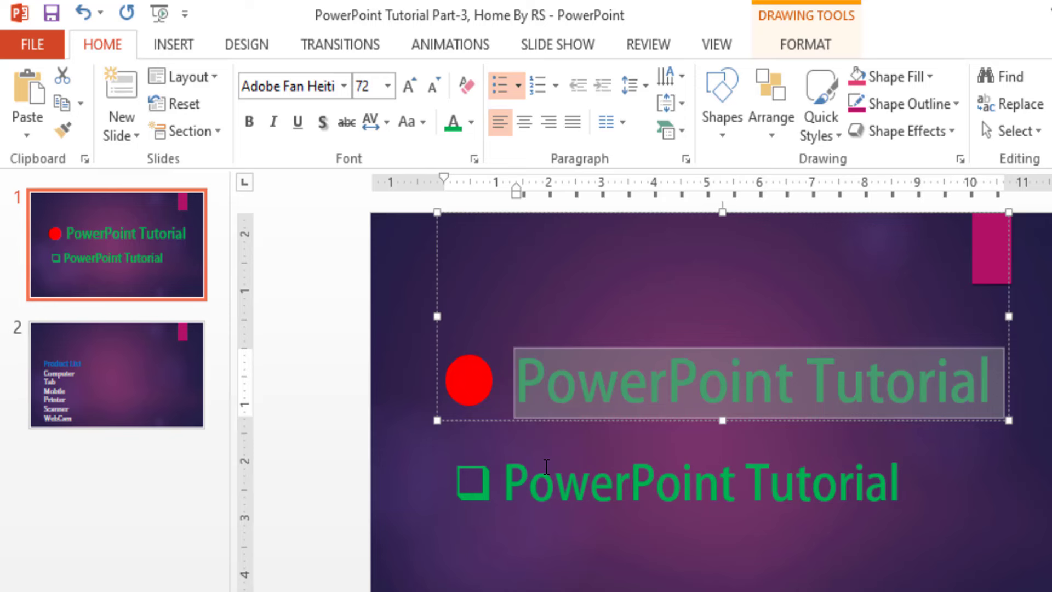
left_click(469, 386)
left_click(518, 85)
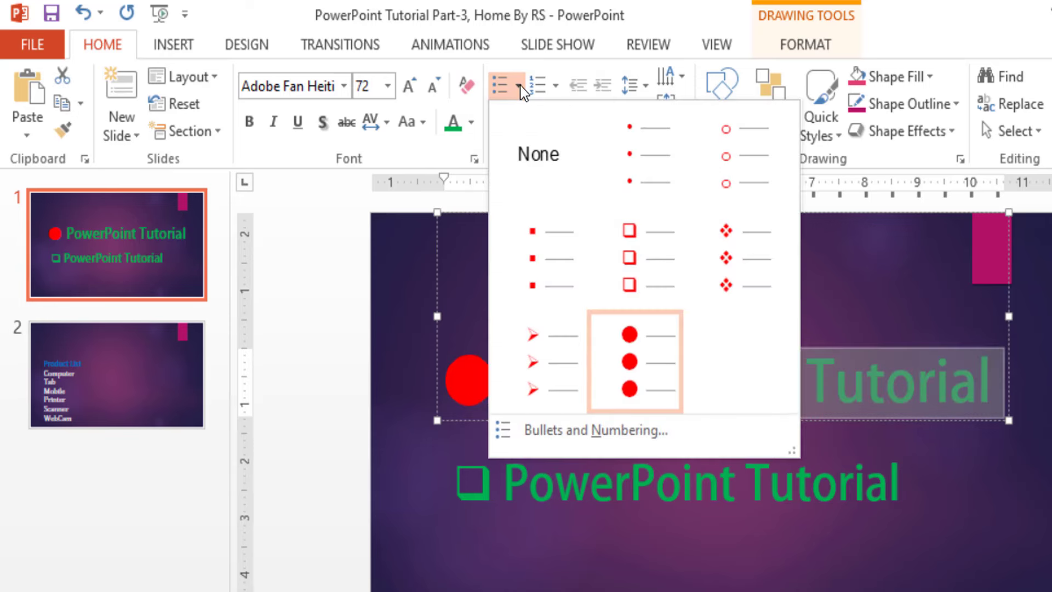
left_click(621, 457)
left_click(780, 478)
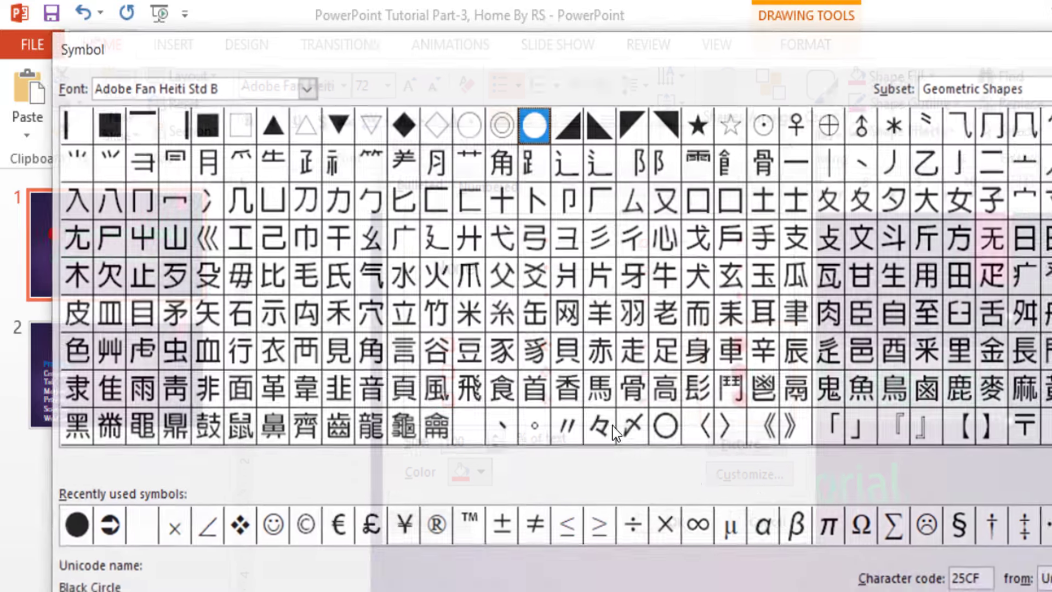
left_click(305, 88)
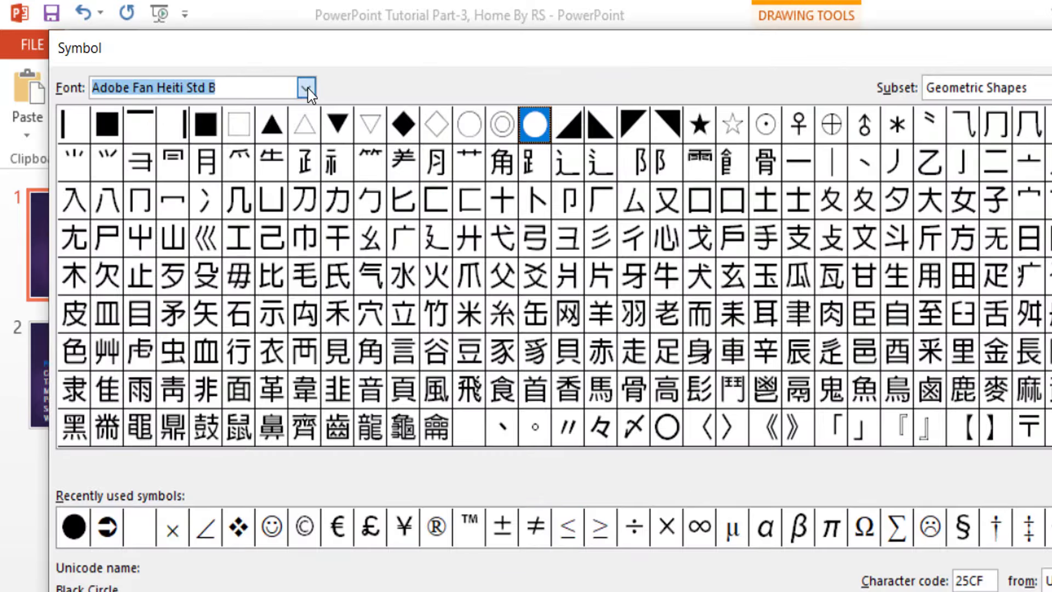
scroll(315, 201, "down", 20)
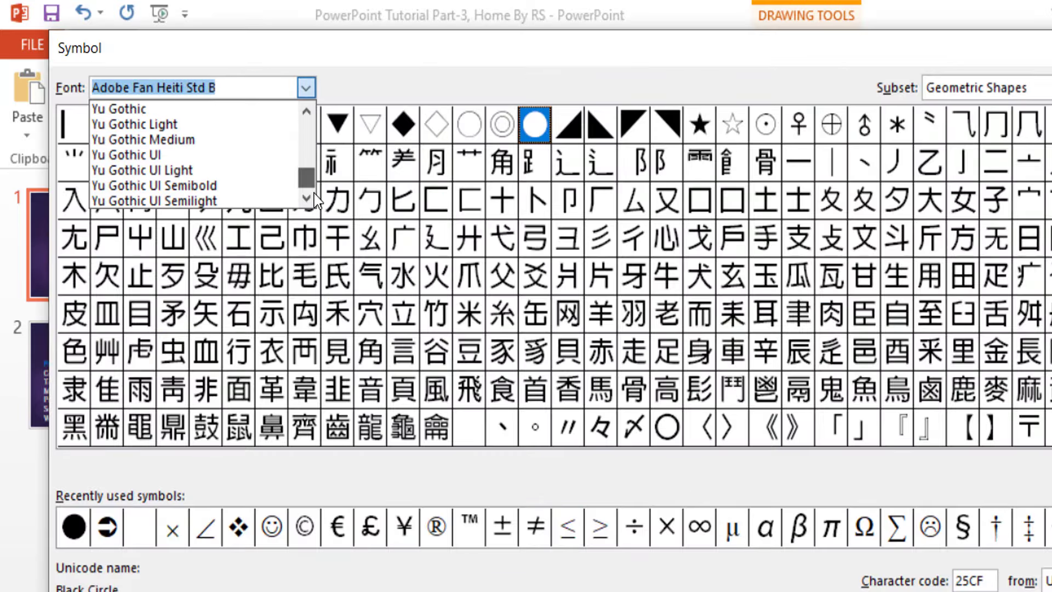
left_click_drag(314, 186, 320, 177)
left_click(549, 378)
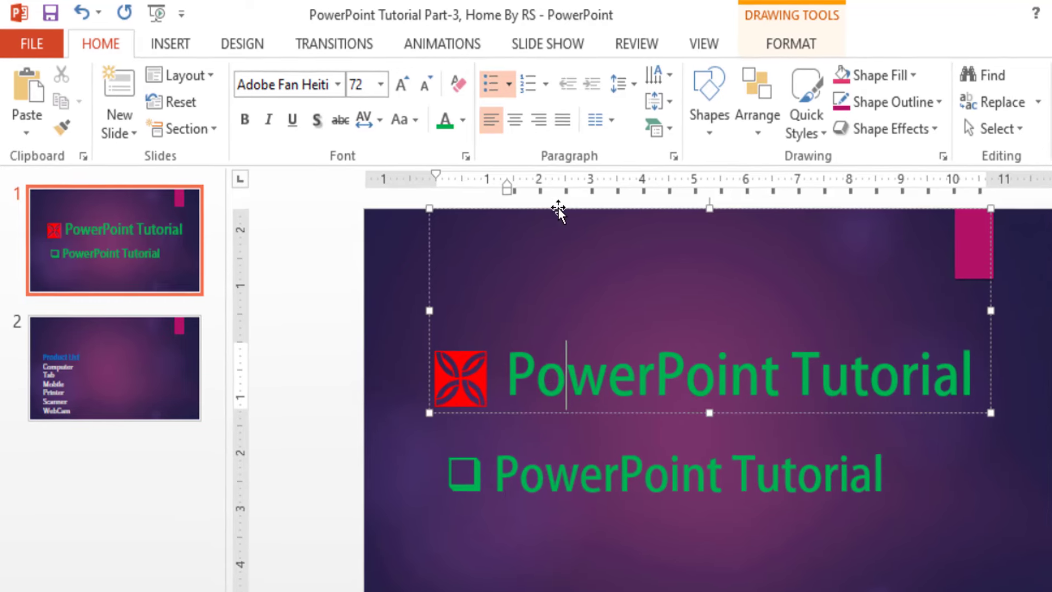
- Set the title's bullet and numbering to None so it reads as plain text
left_click(508, 84)
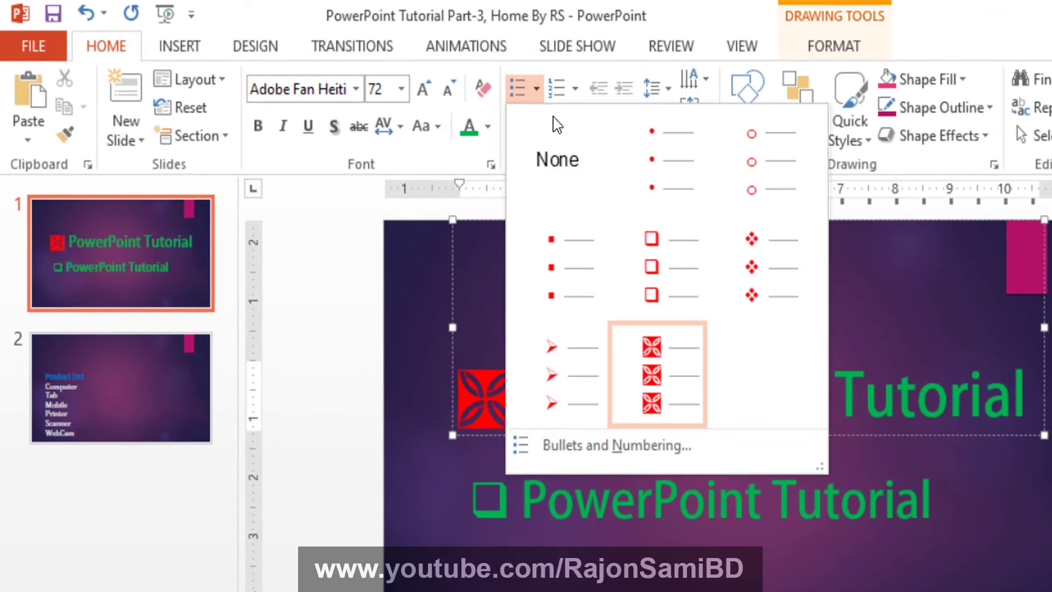
left_click(564, 161)
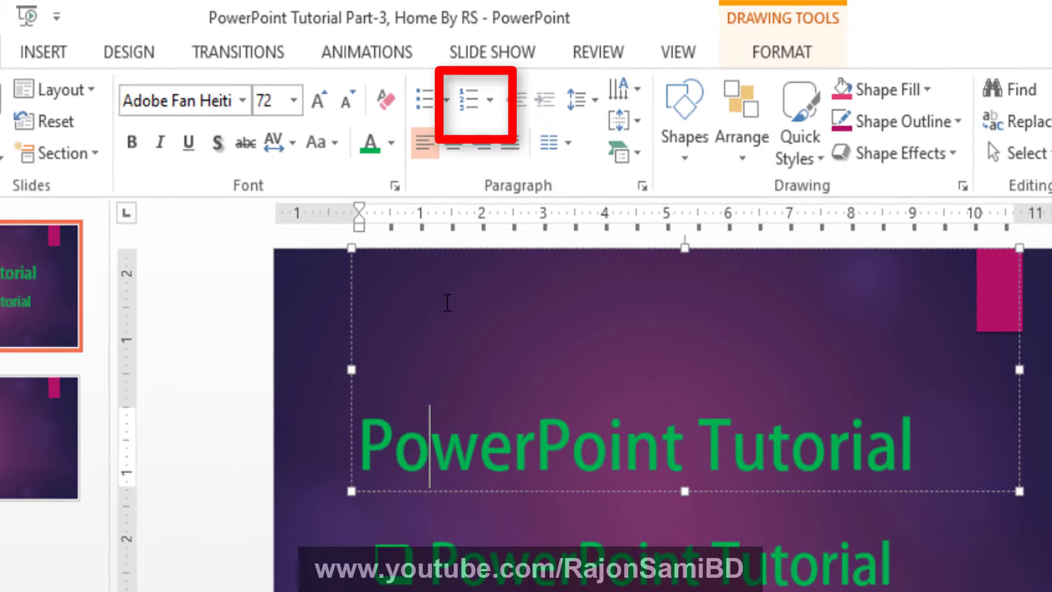
left_click(491, 100)
left_click(503, 175)
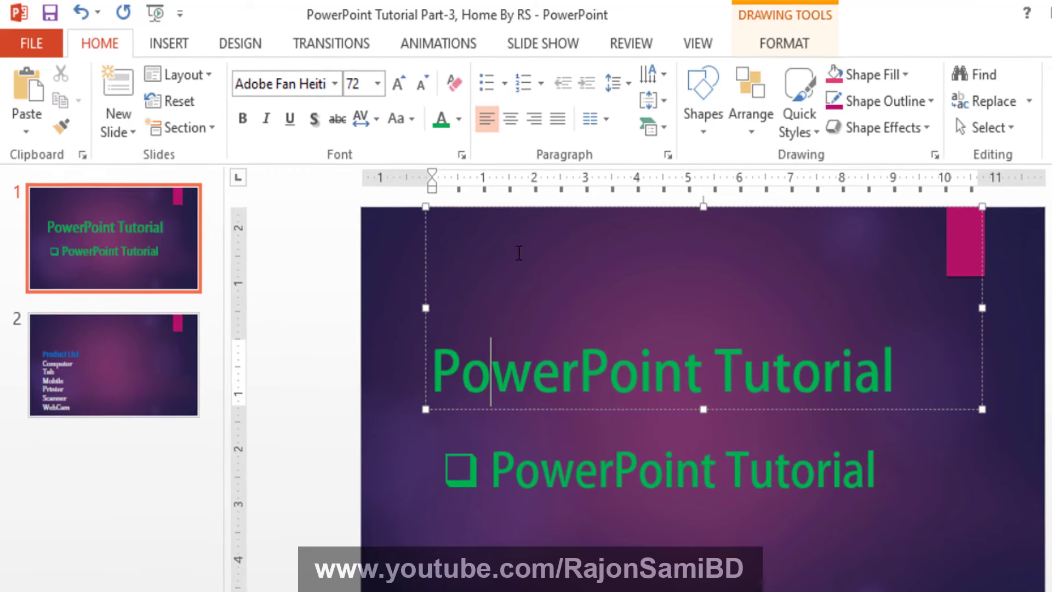
left_click(546, 81)
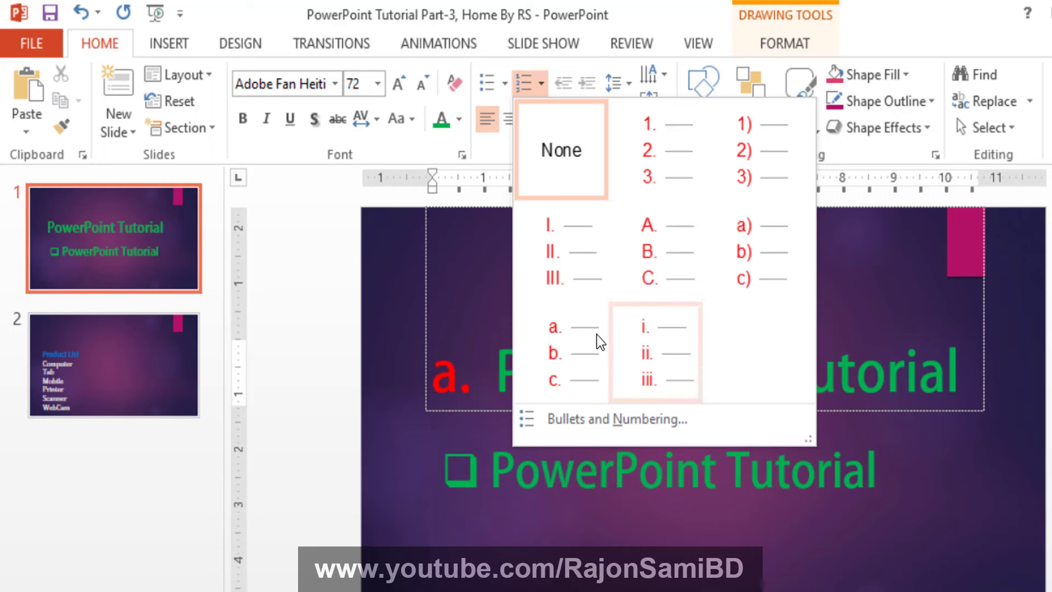
- Number the title in 1. 2. 3. style with a black number colour
left_click(666, 156)
left_click(541, 83)
left_click(589, 423)
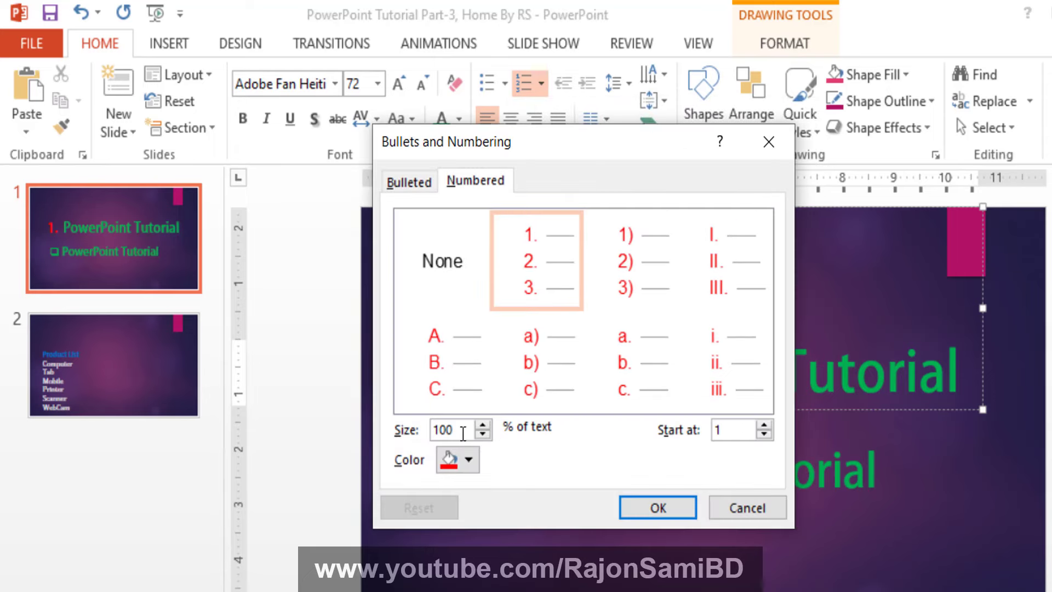
left_click(468, 461)
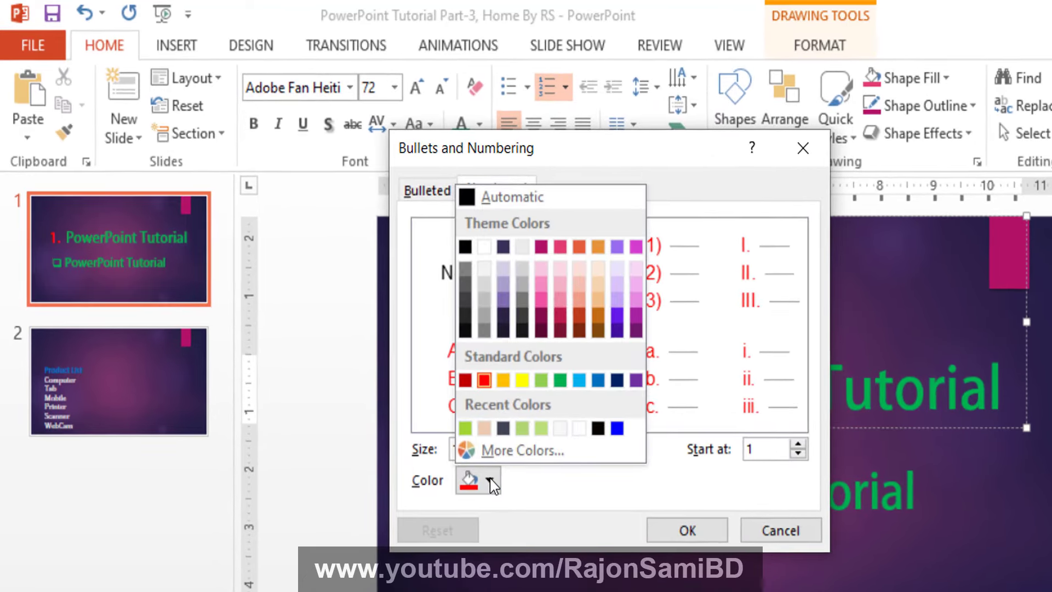
left_click(598, 429)
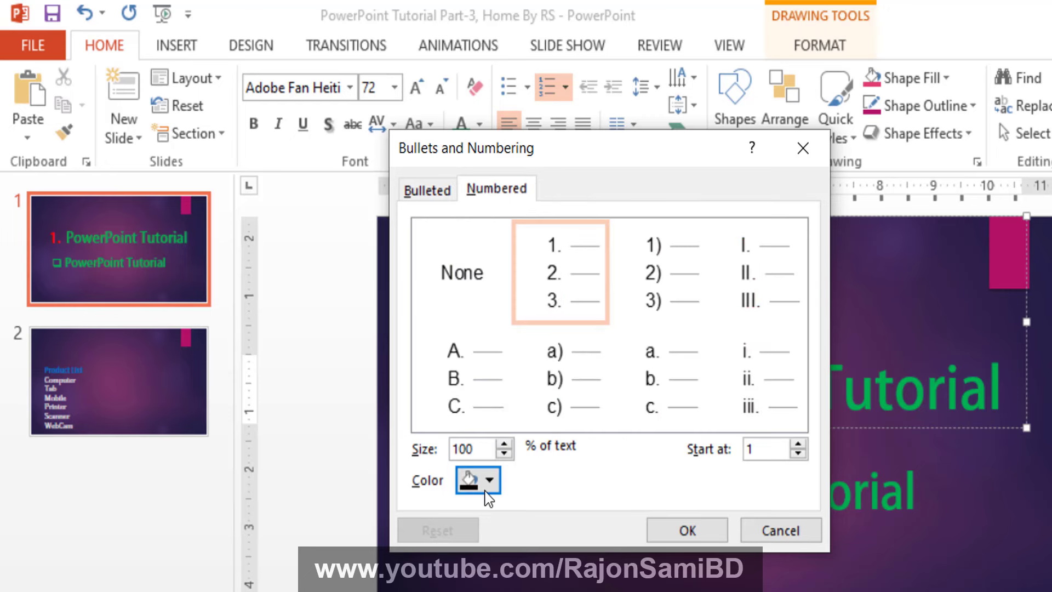
left_click(684, 530)
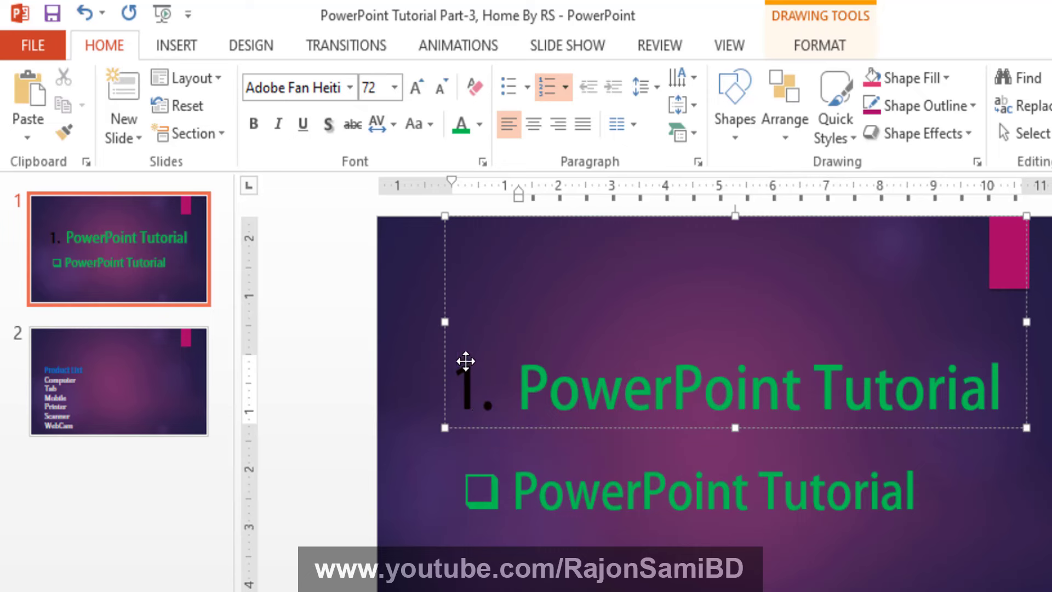
- Start the title numbering at 4 and switch it to lowercase Roman numerals (iv.)
left_click(566, 88)
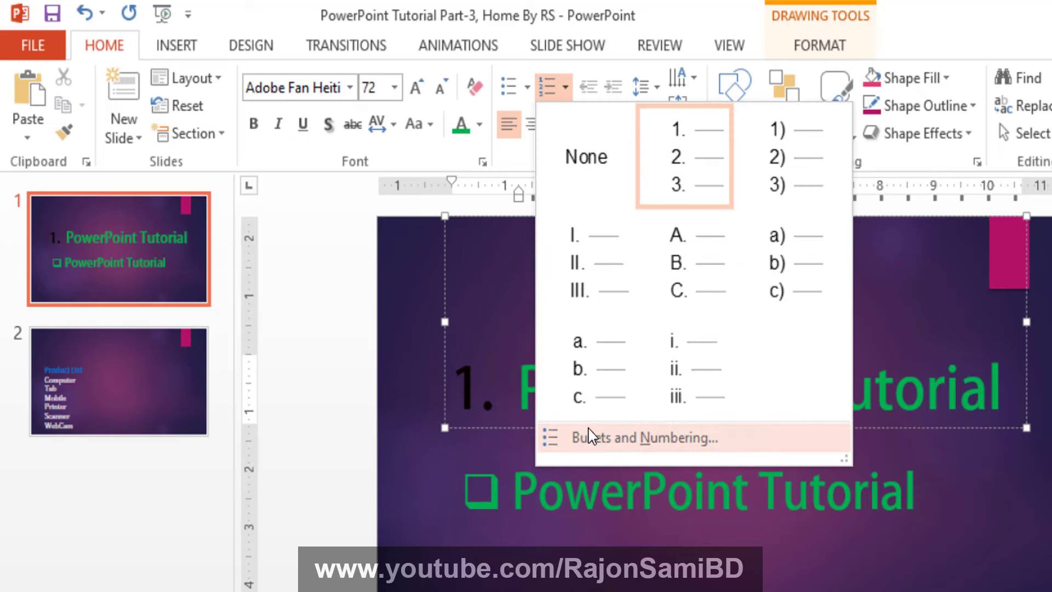
left_click(630, 438)
left_click(769, 449)
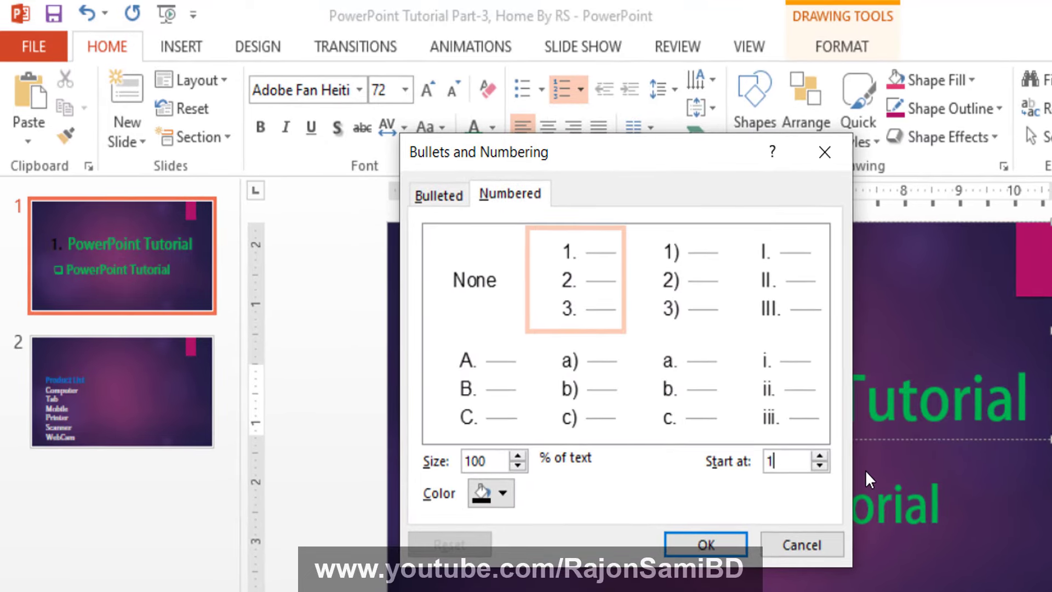
key("BackSpace")
type("4")
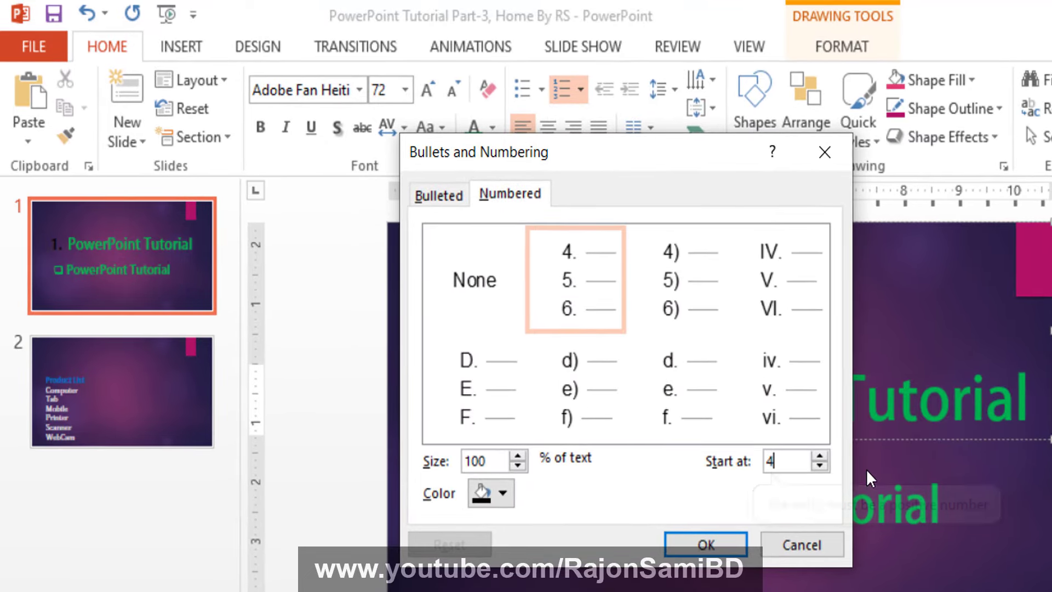
left_click(707, 545)
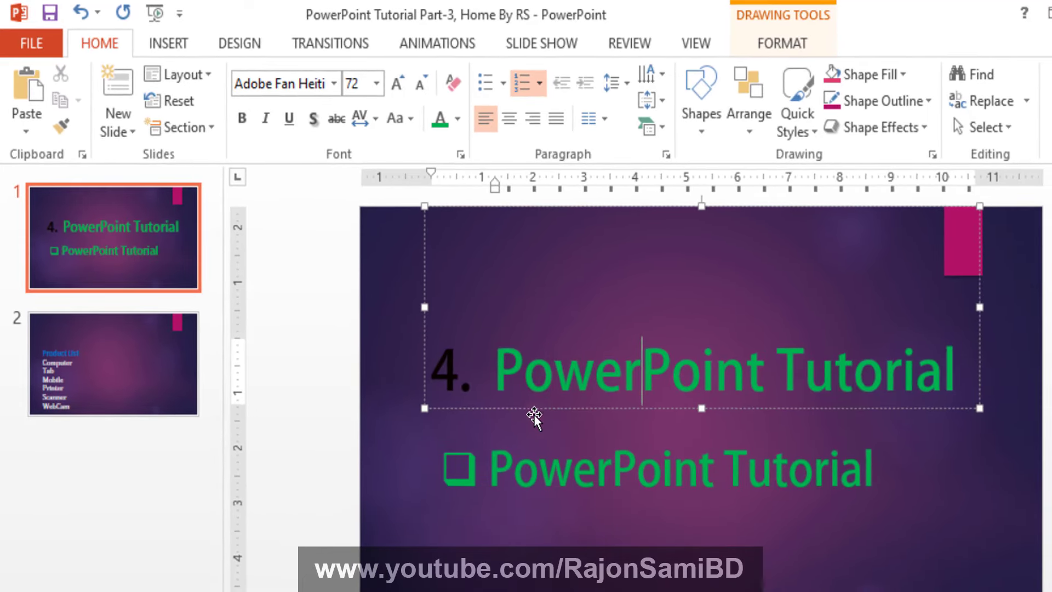
left_click(539, 84)
left_click(664, 351)
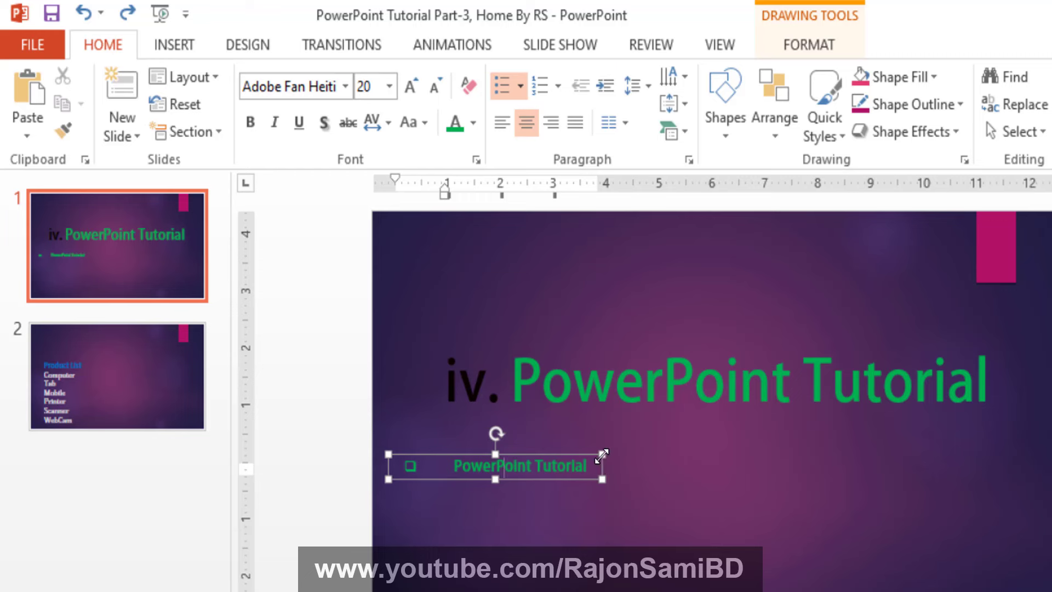
- Widen the subtitle text box across the full slide width
left_click_drag(601, 455, 1013, 454)
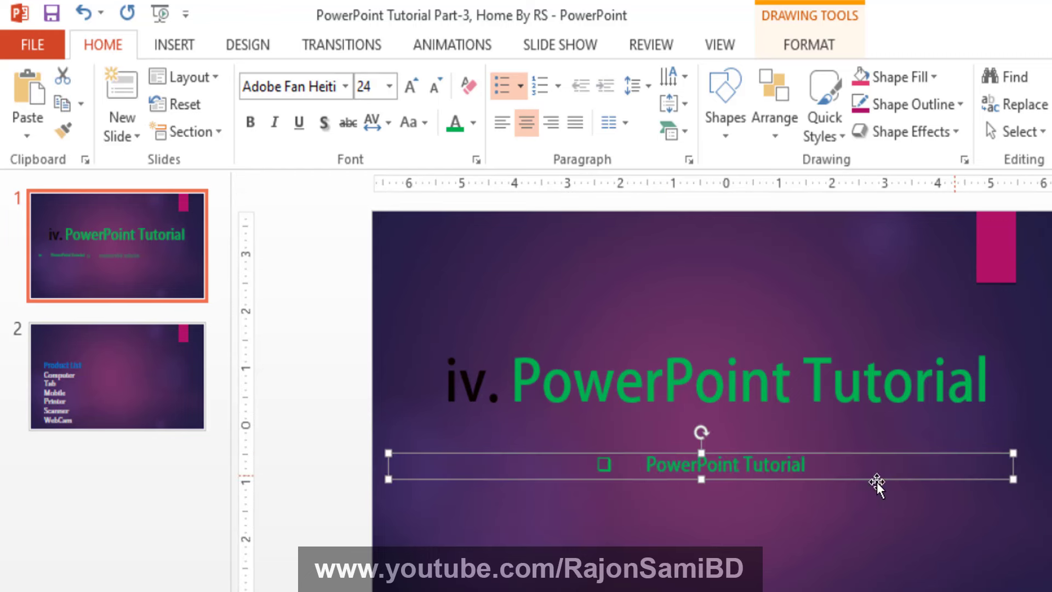
left_click(717, 466)
key("ctrl+z")
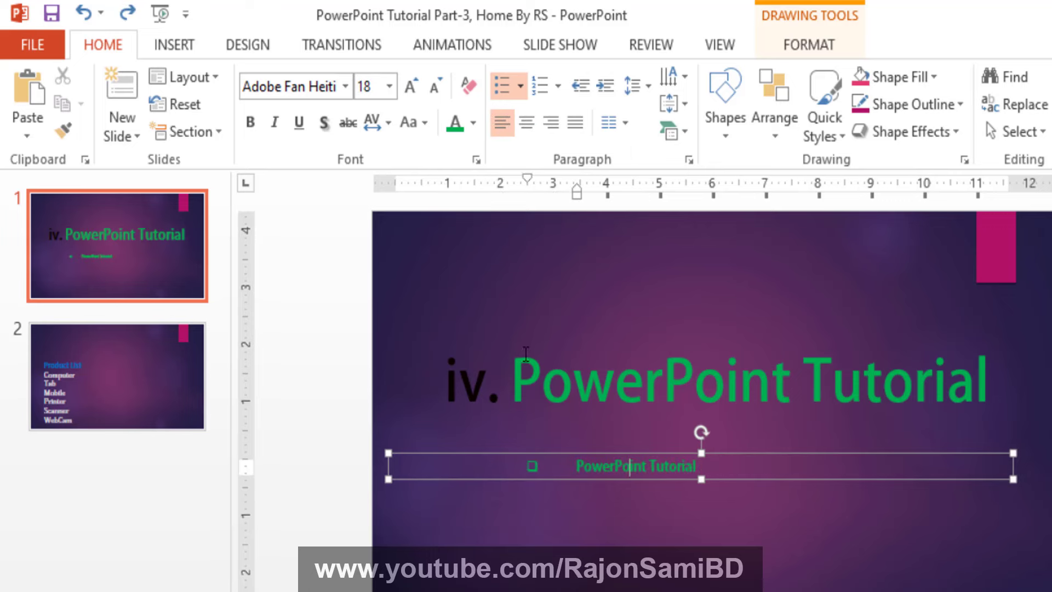
- Decrease the subtitle's indent so its text moves back to the left edge
left_click(603, 87)
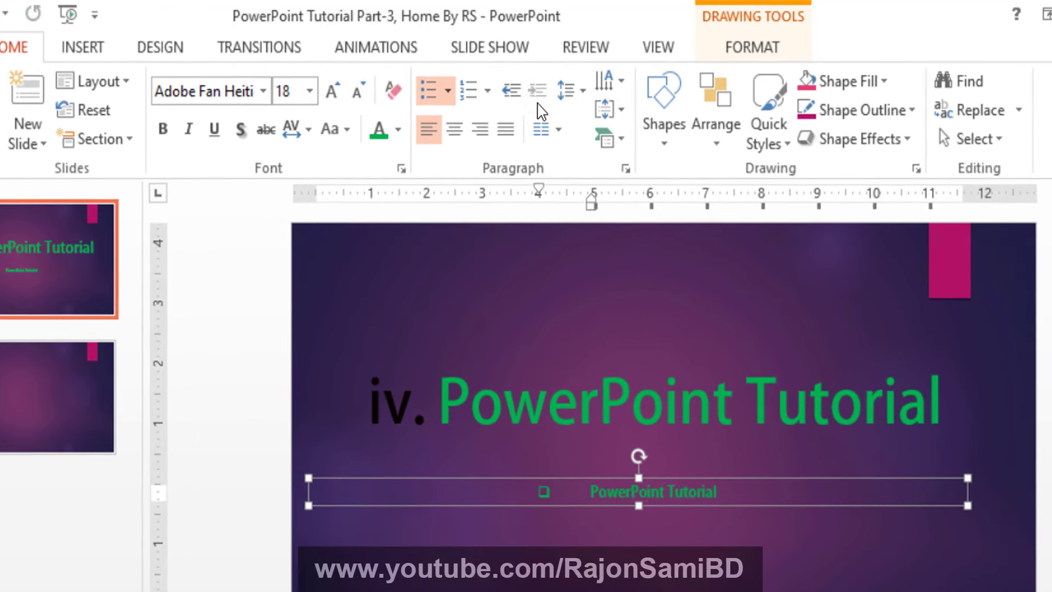
left_click(507, 101)
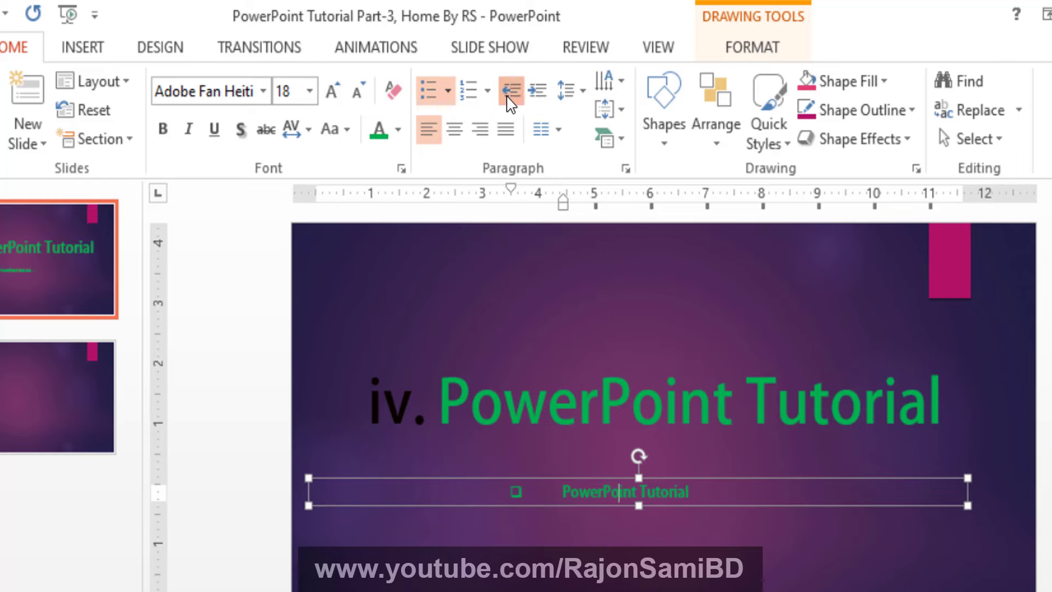
left_click(509, 102)
left_click(510, 103)
left_click(511, 102)
left_click(510, 98)
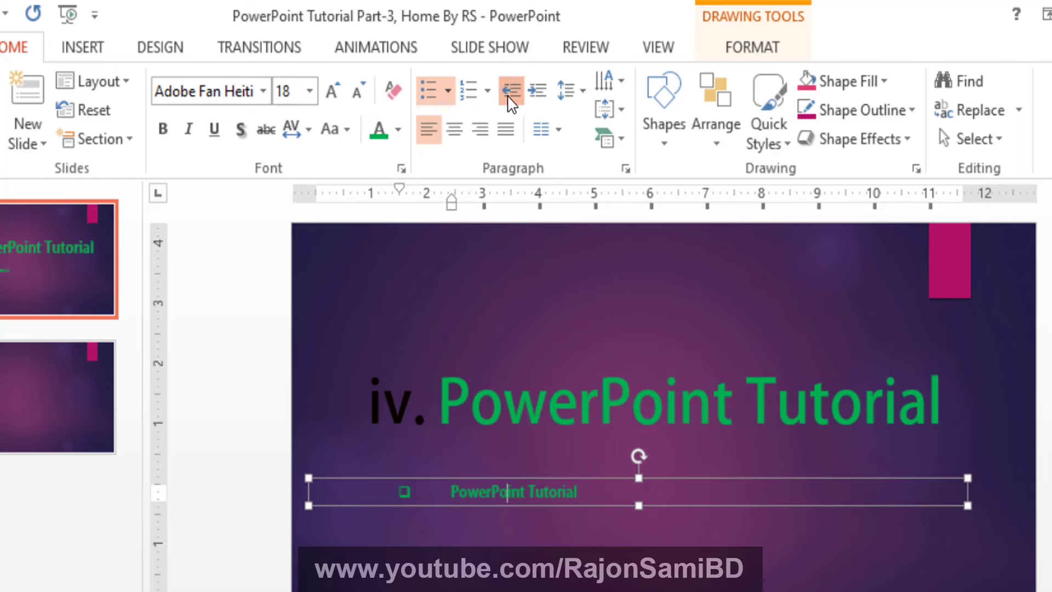
left_click(510, 99)
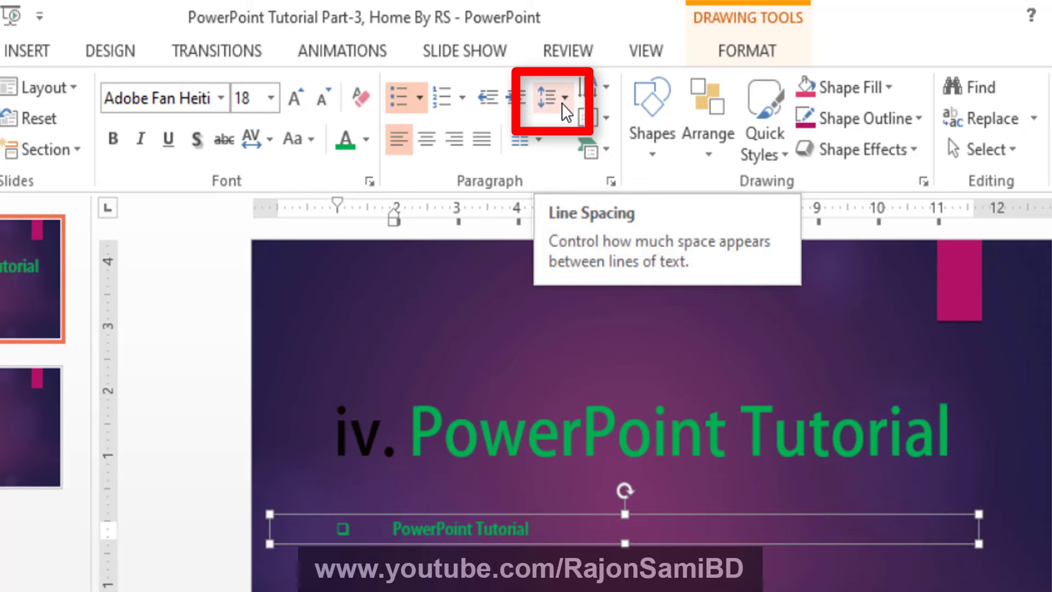
- Go to slide 2 and select the whole list, Product List through WebCam
left_click(31, 427)
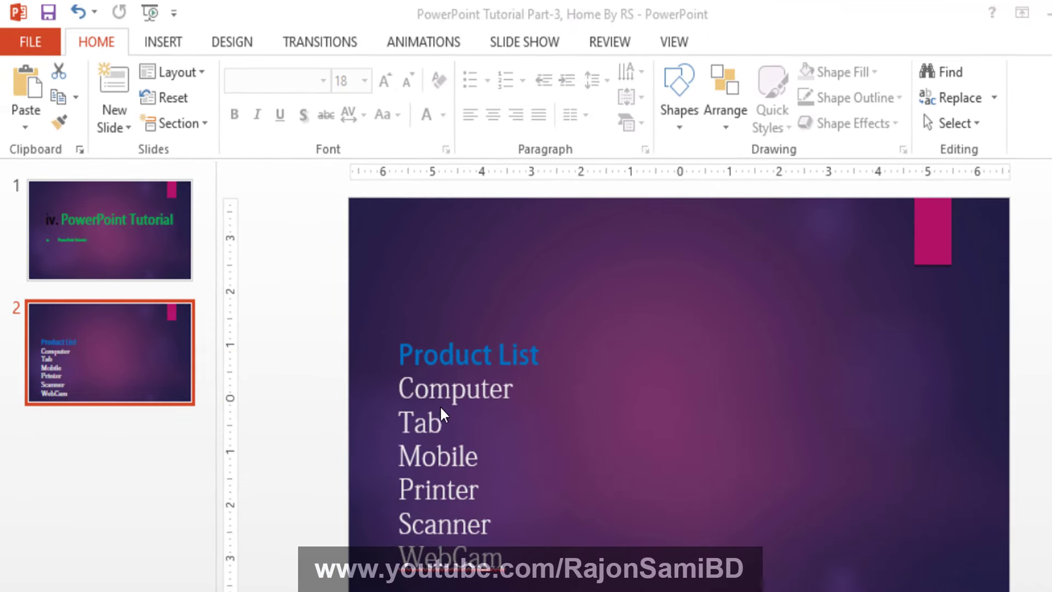
left_click(488, 287)
left_click(464, 378)
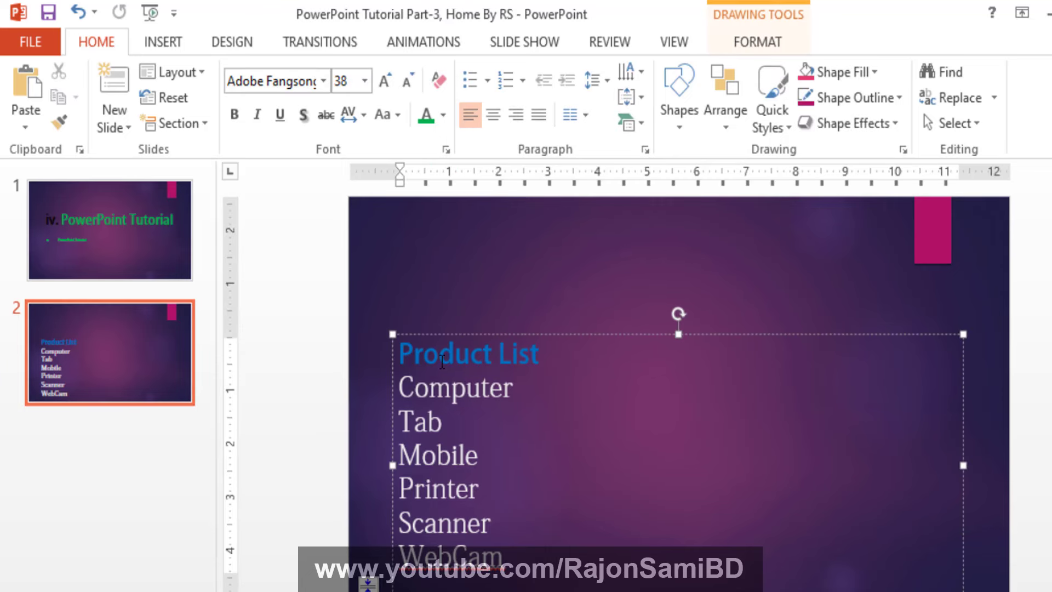
left_click_drag(399, 353, 441, 422)
left_click(542, 379)
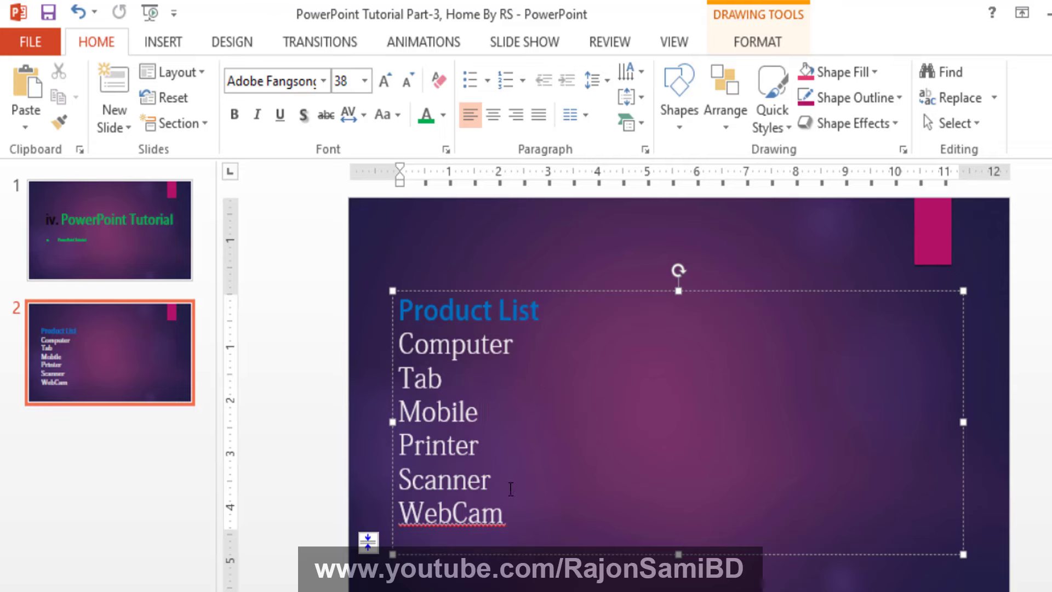
left_click_drag(520, 516, 429, 308)
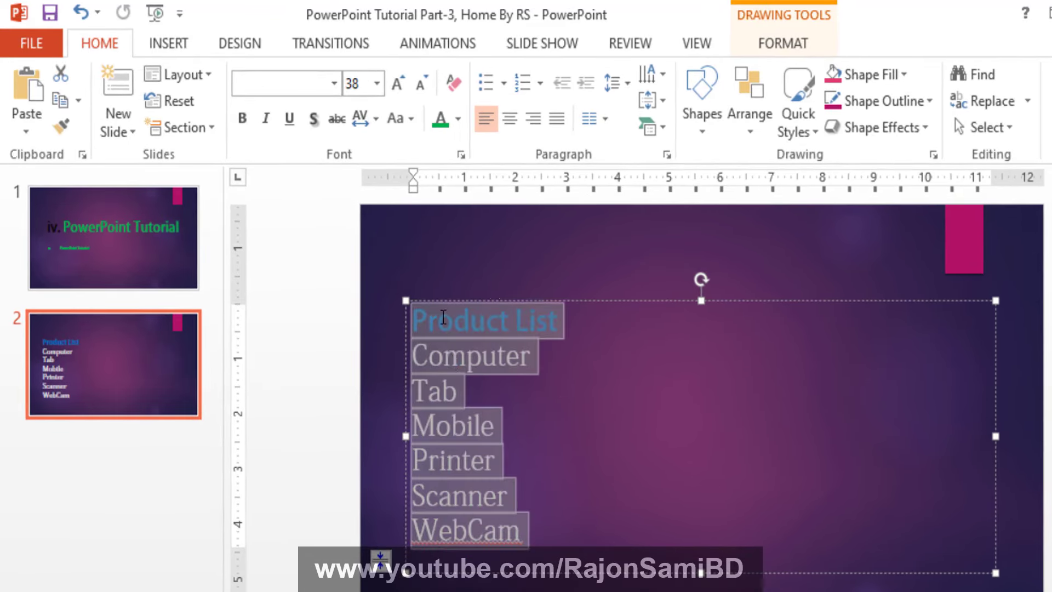
- Try 1.5 line spacing on the Product List, then undo it
left_click(628, 83)
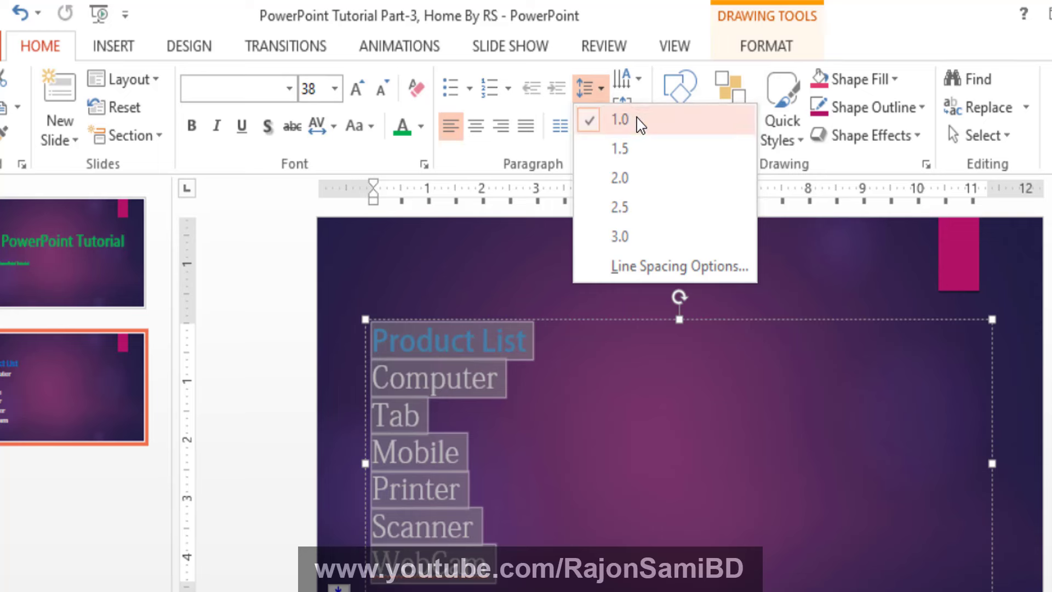
left_click(643, 160)
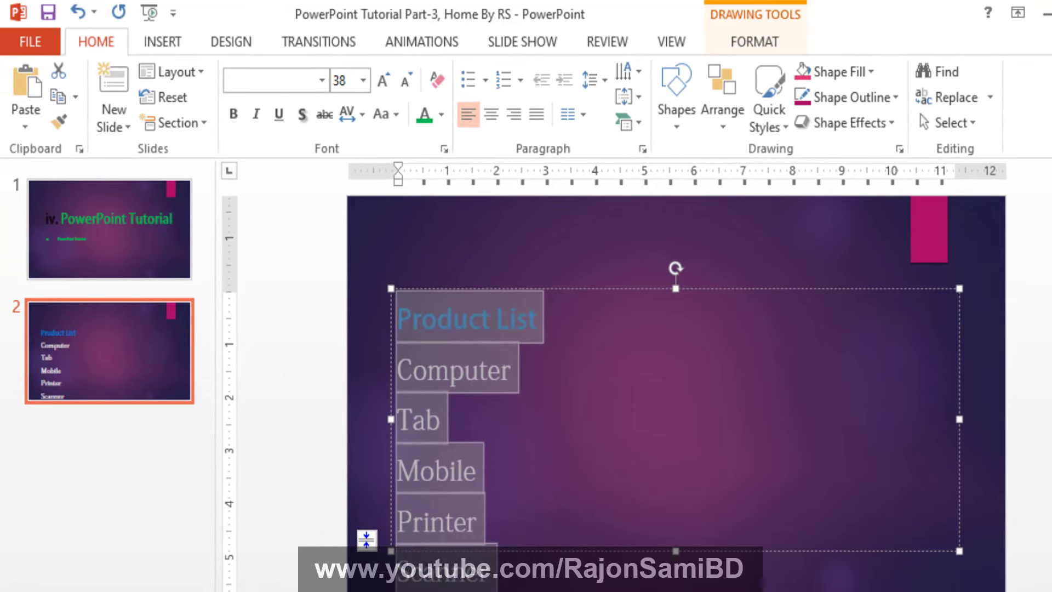
scroll(500, 352, "down", 1)
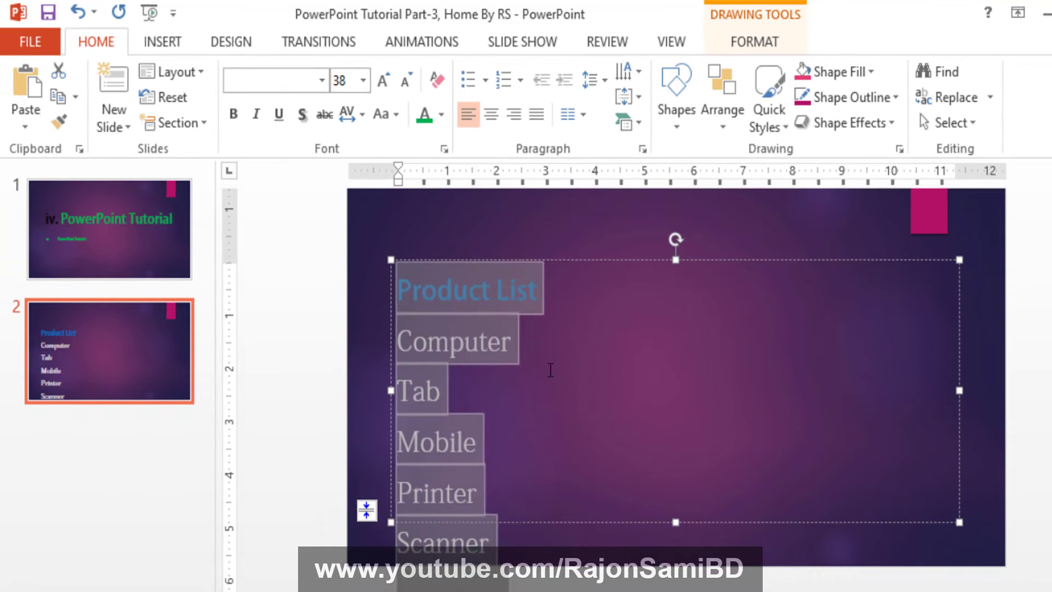
key("ctrl+z")
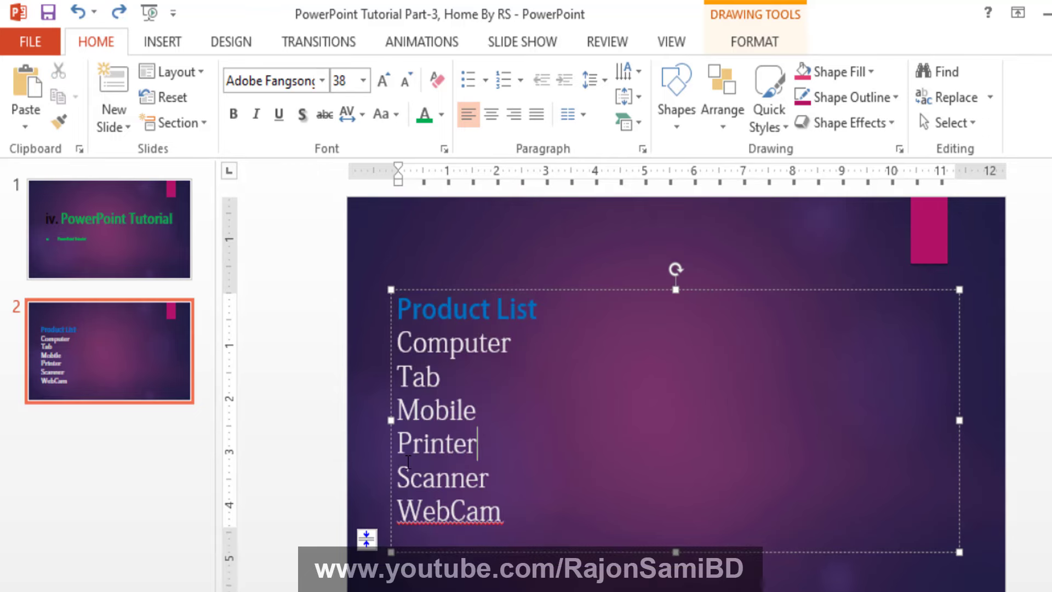
left_click(449, 410)
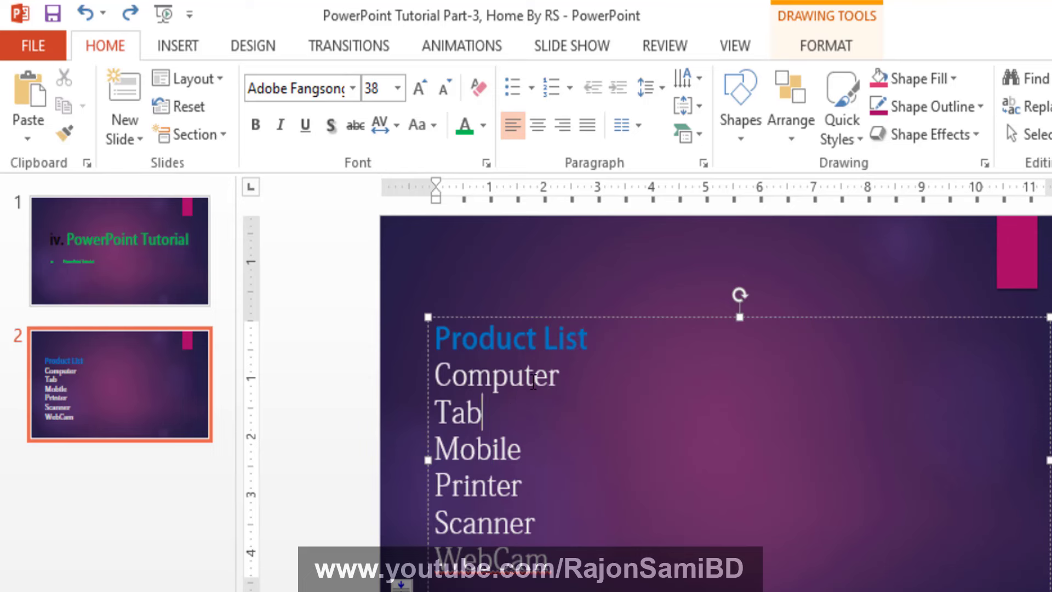
left_click(474, 441)
- Try 3.0 line spacing on the list, then set it back to 1.0
left_click(646, 87)
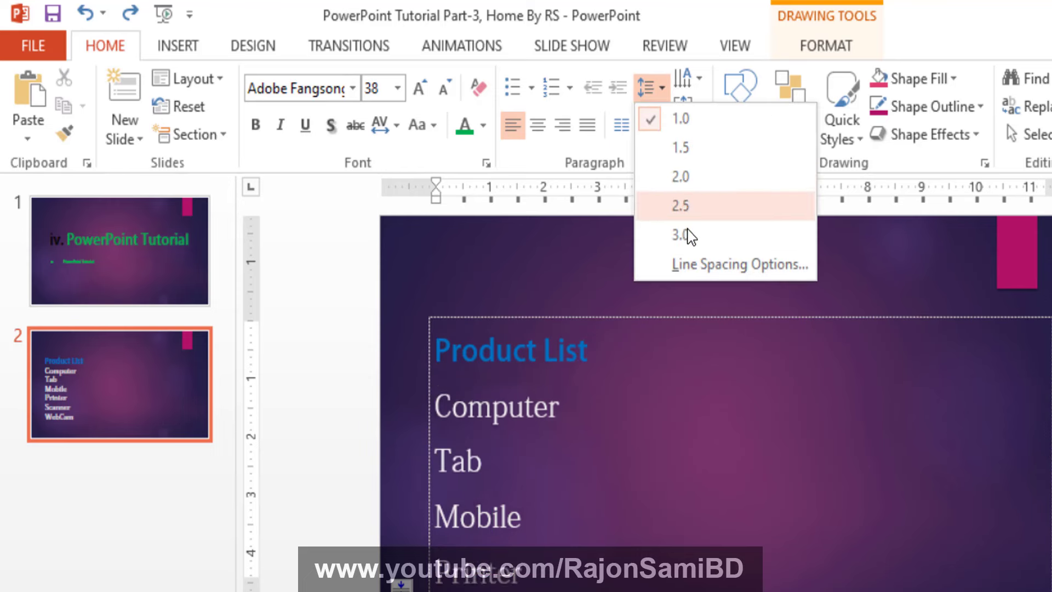
left_click(695, 236)
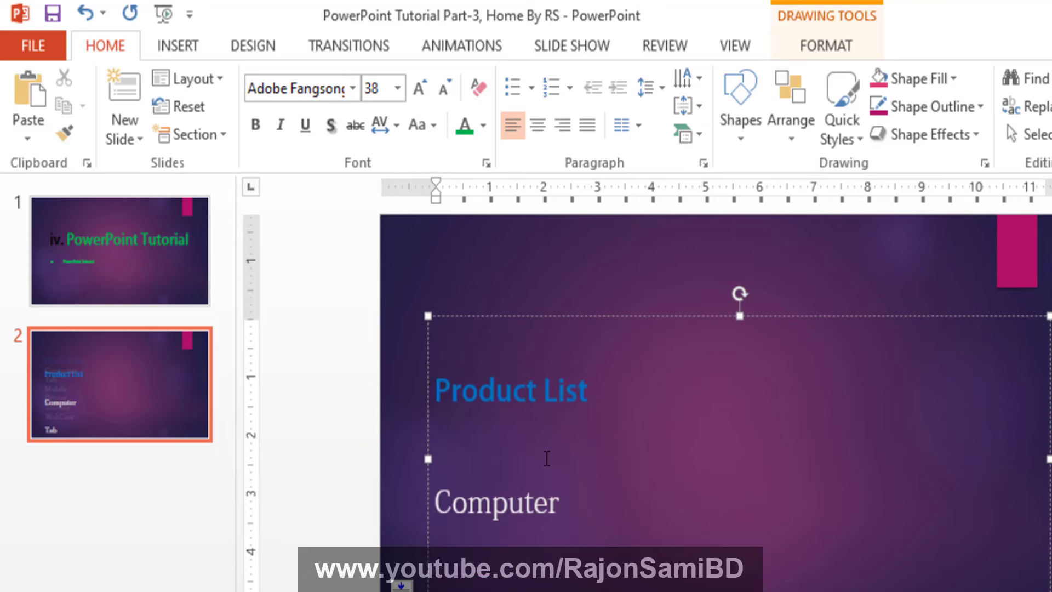
left_click(661, 86)
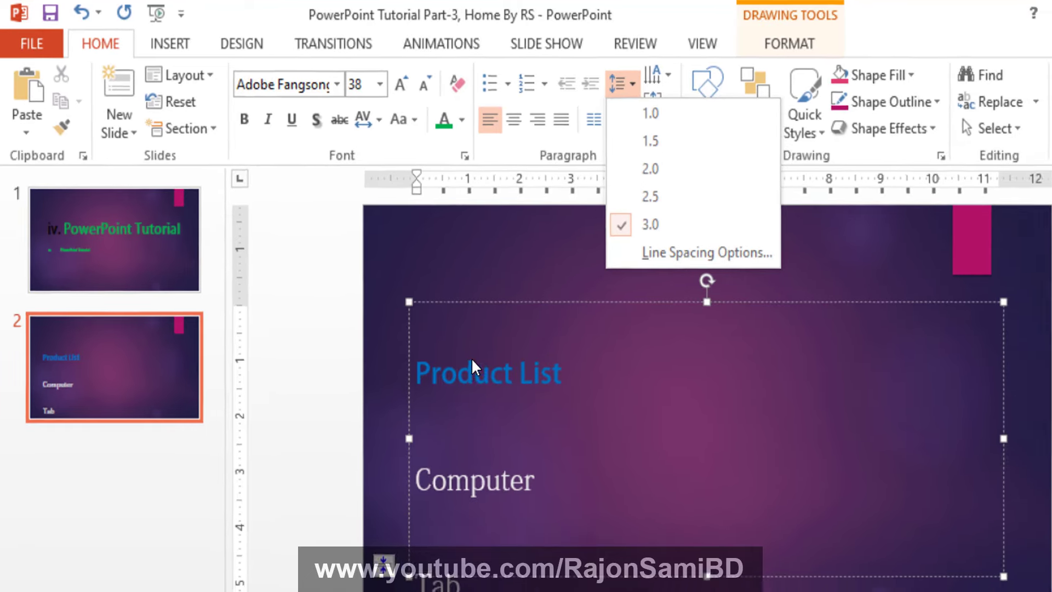
left_click(497, 390)
left_click(605, 76)
left_click(635, 108)
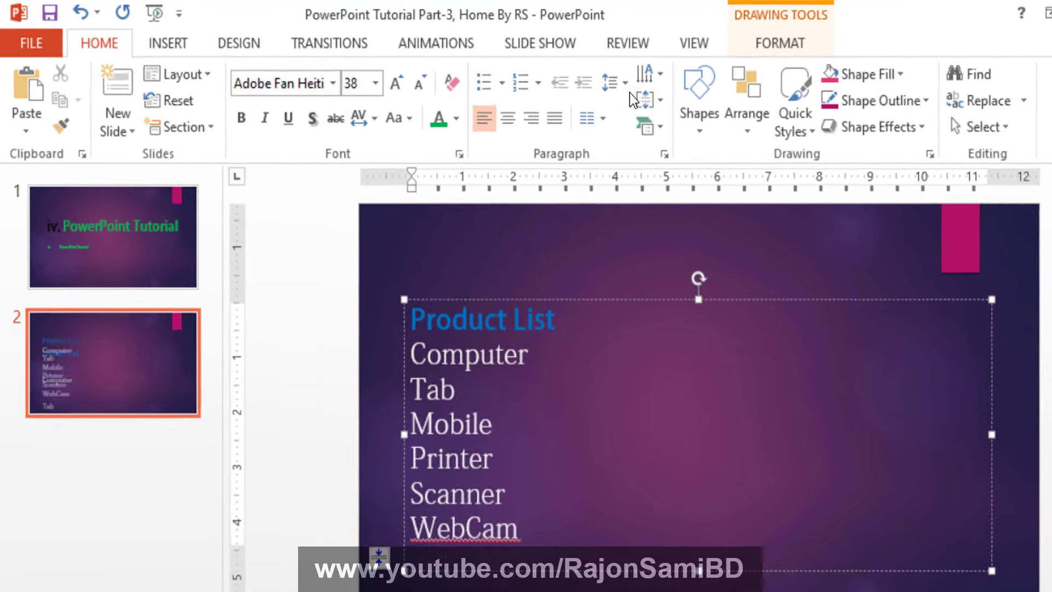
left_click(606, 80)
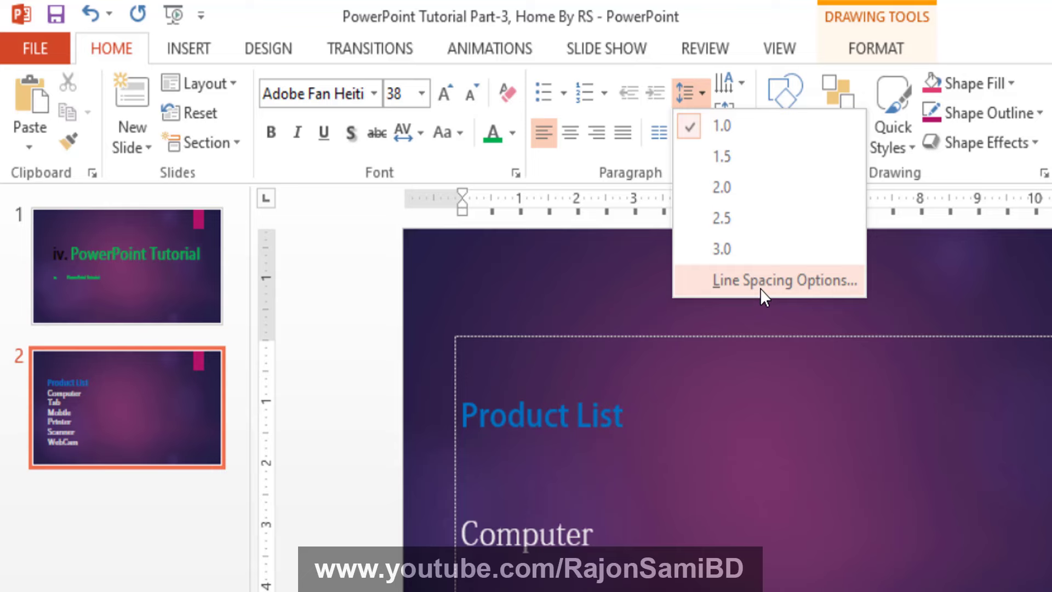
- Dismiss the spacing menus and reselect the whole list from Product List to WebCam
left_click(761, 282)
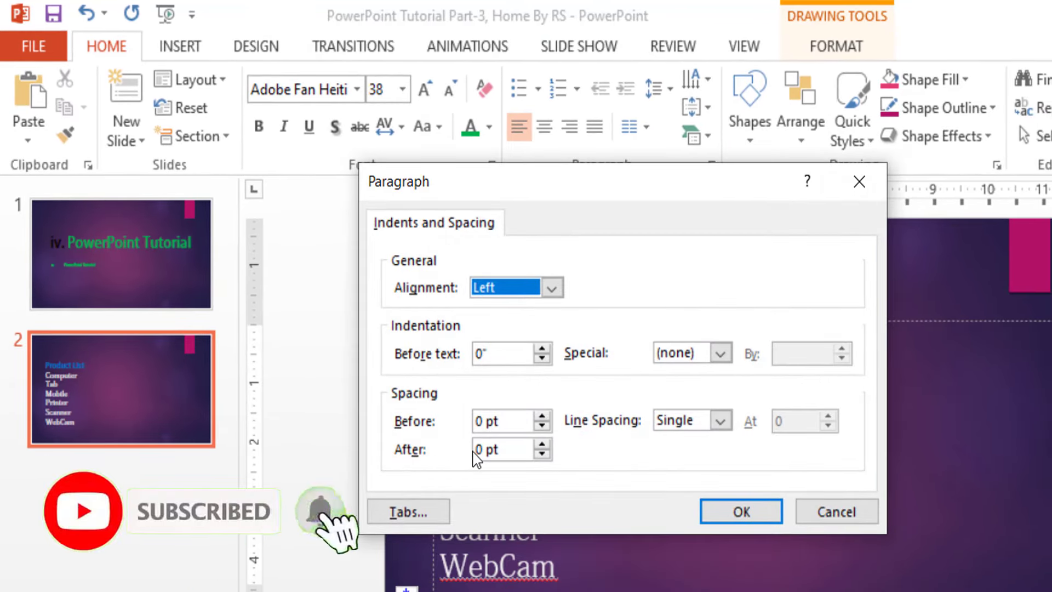
key("Escape")
left_click(672, 88)
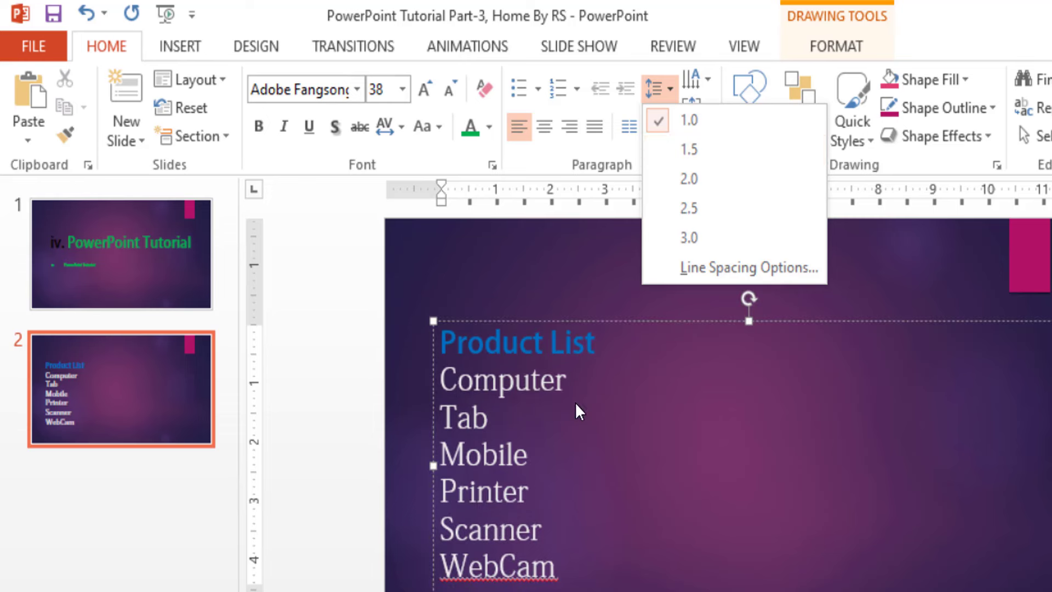
left_click(529, 453)
left_click_drag(499, 362, 521, 580)
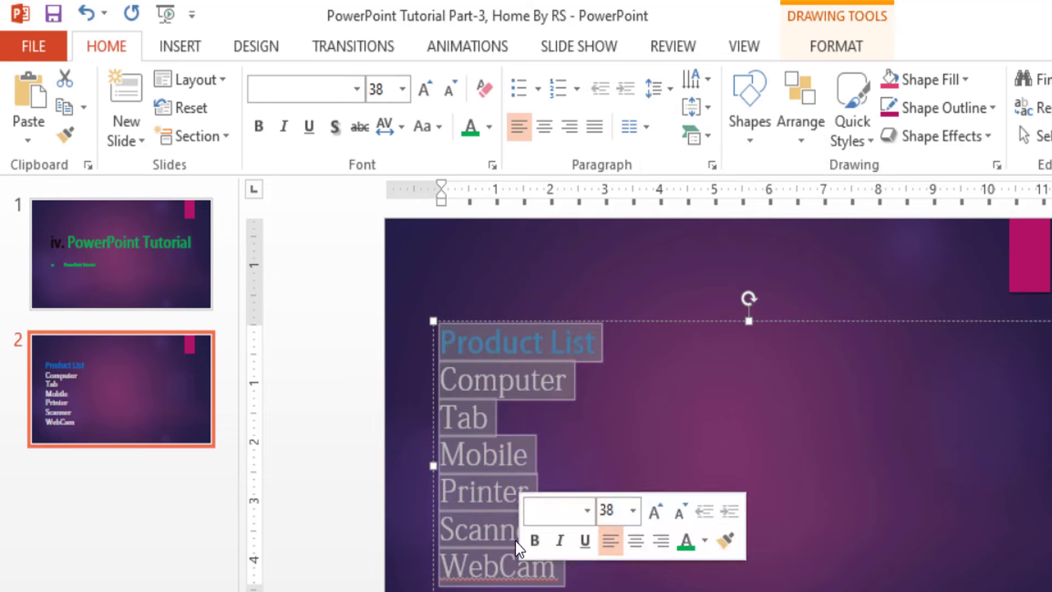
- Set the list's line spacing to Multiple at 1.20 in the Paragraph dialog
left_click(669, 88)
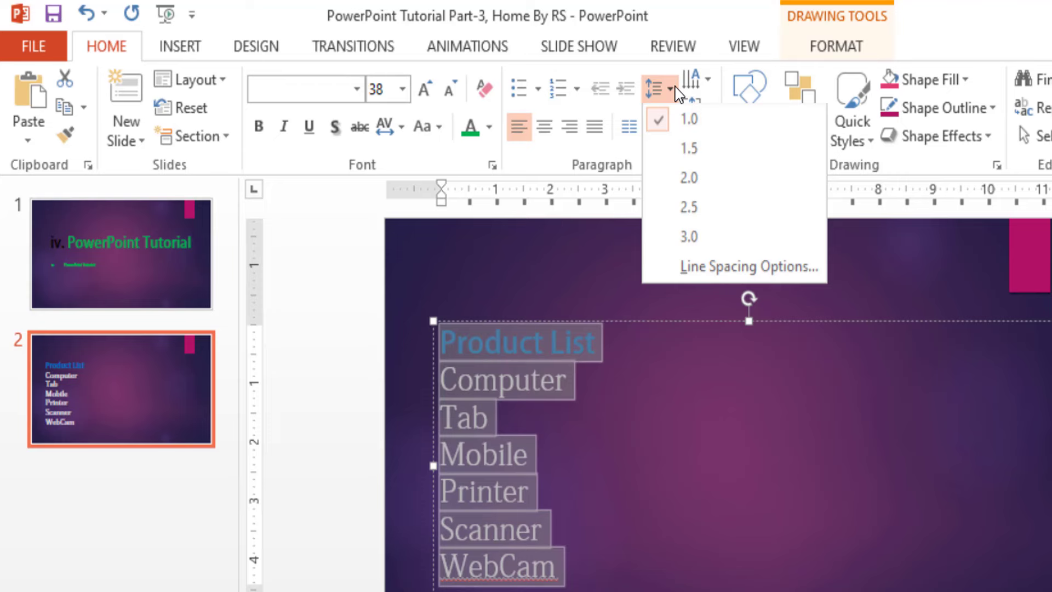
left_click(767, 269)
left_click_drag(679, 189, 997, 133)
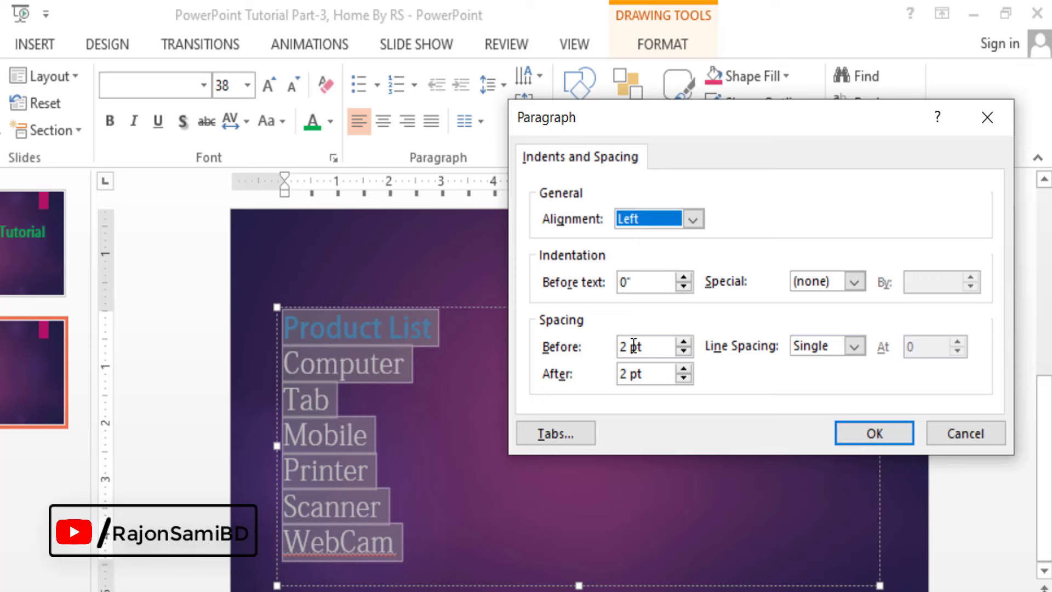
left_click(855, 346)
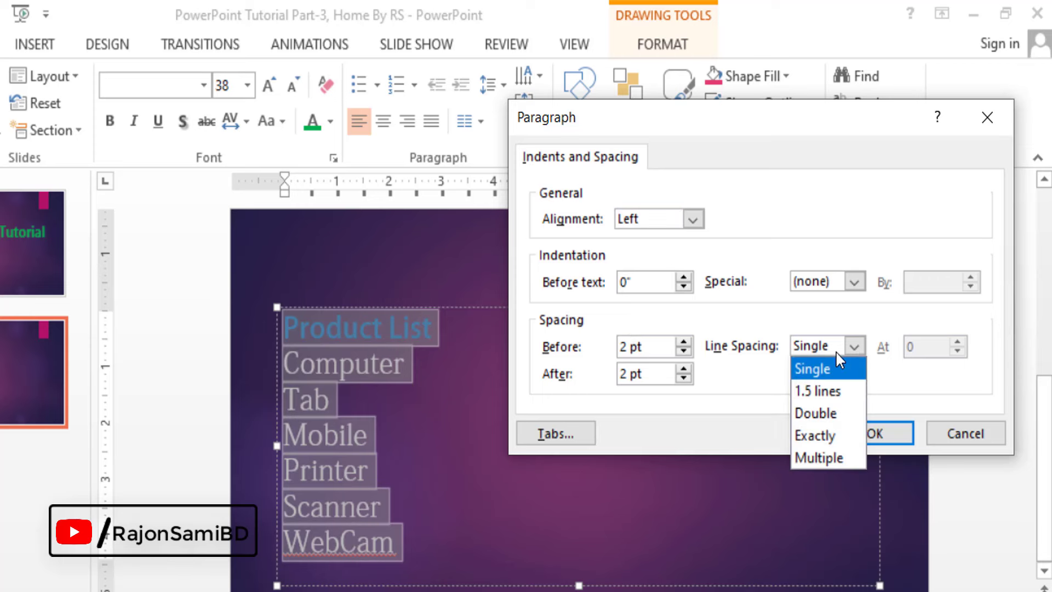
left_click(835, 457)
key("Tab")
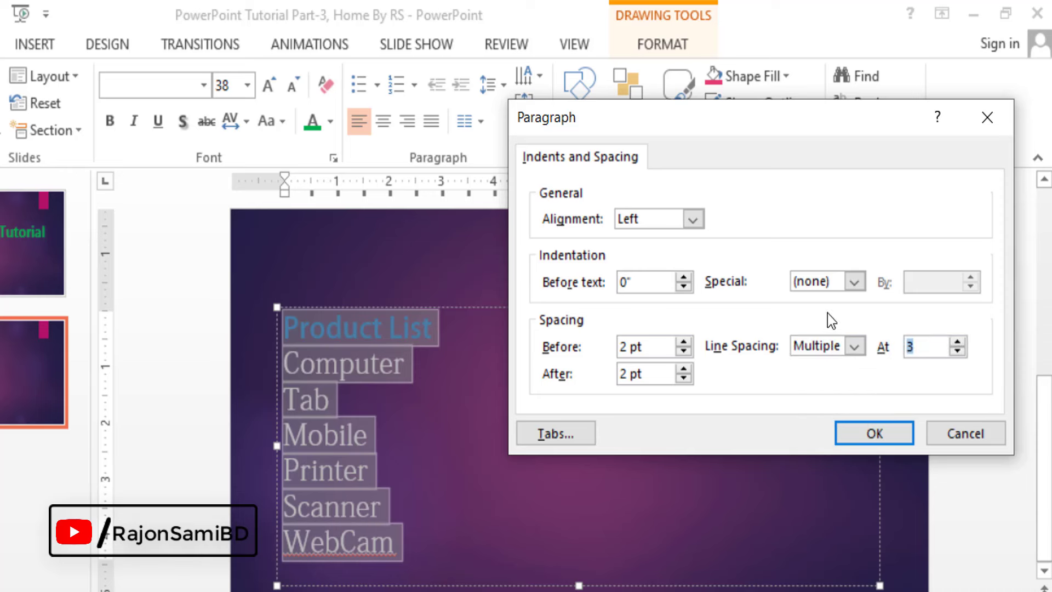
type("1.20")
key("Return")
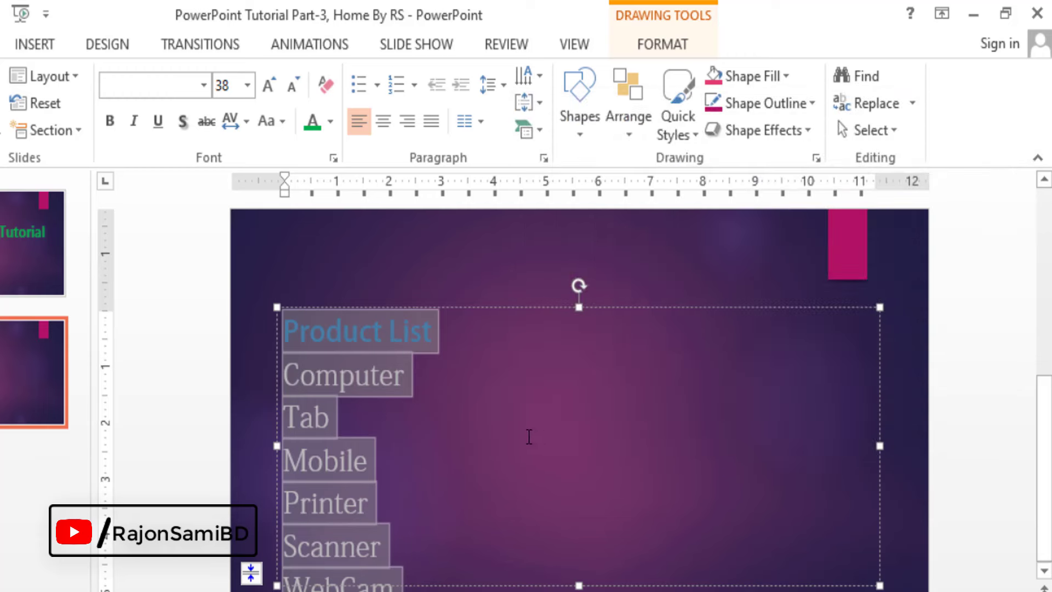
left_click(528, 437)
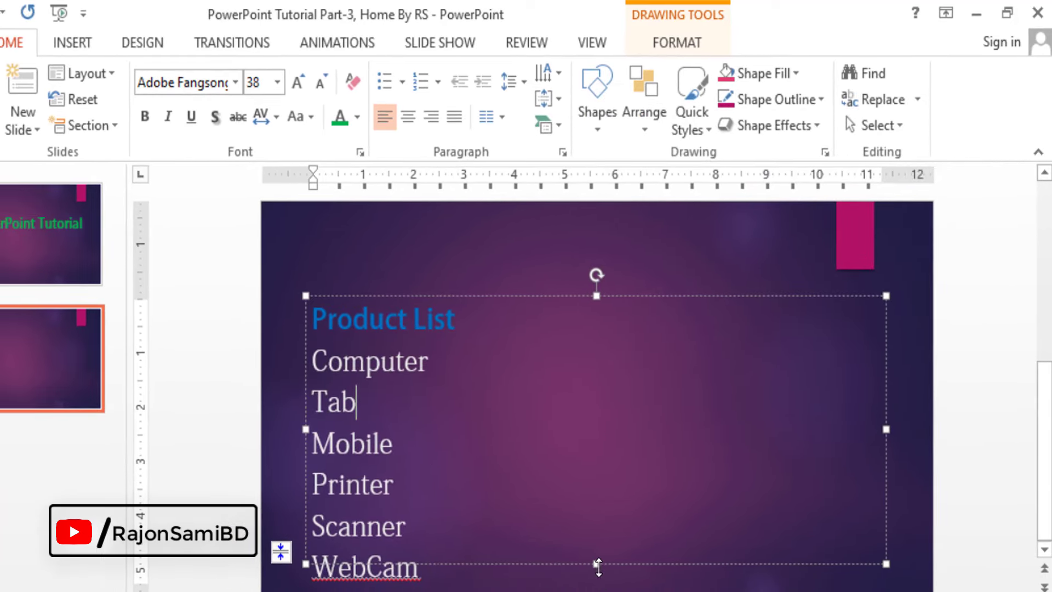
left_click(597, 564)
key("Escape")
- Rotate the slide 1 title text 90° and stretch its box to the slide bottom
left_click(404, 331)
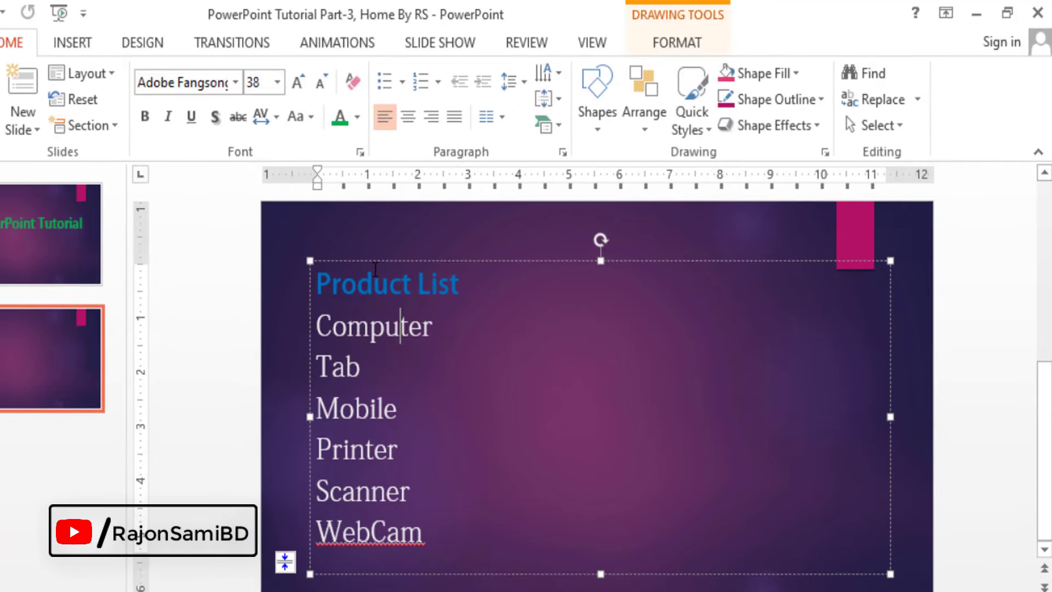
left_click_drag(375, 269, 443, 540)
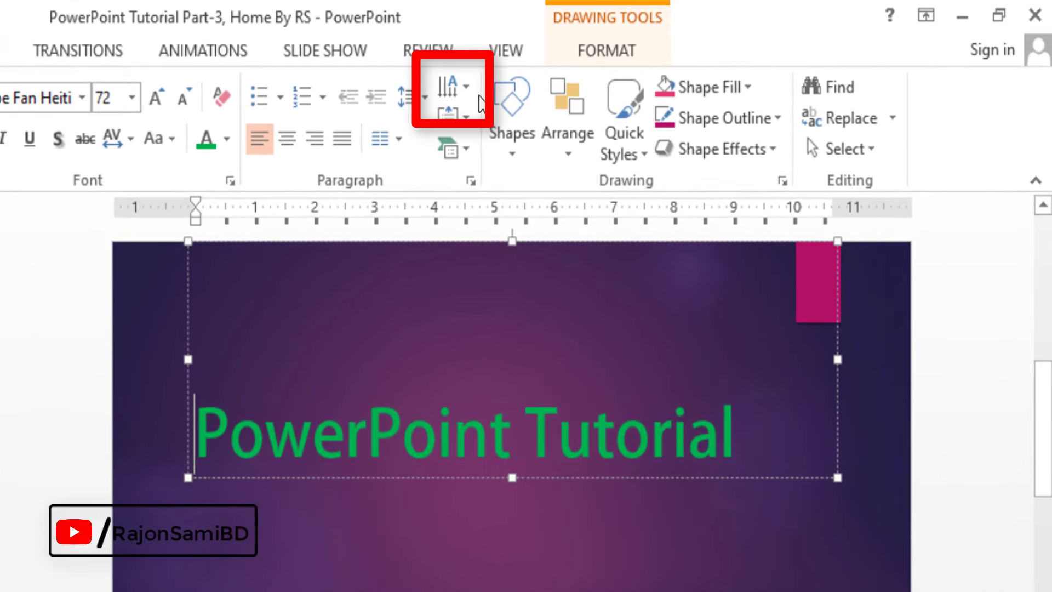
left_click(233, 438)
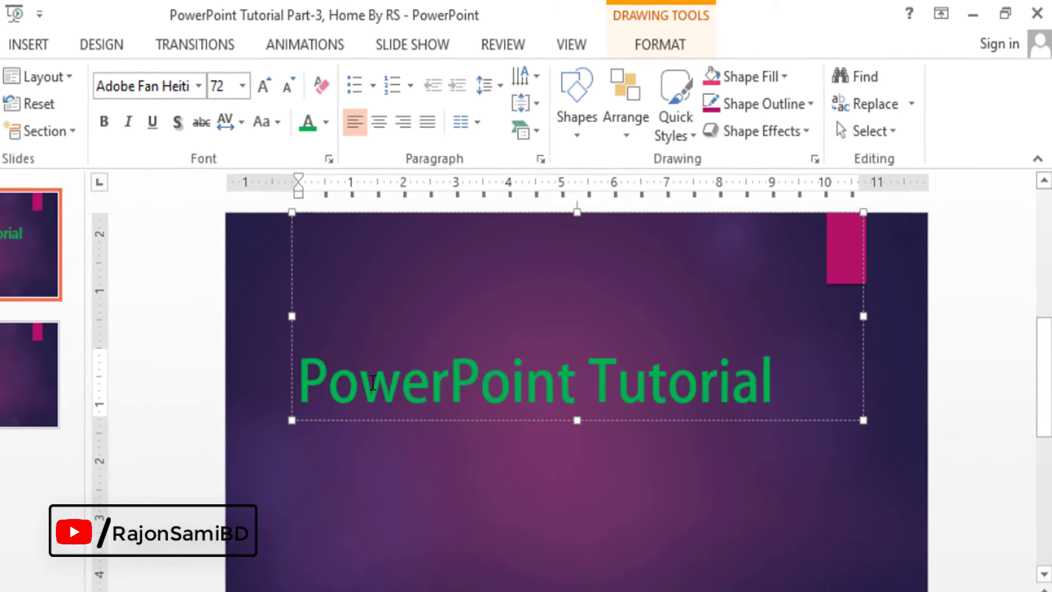
left_click(372, 375)
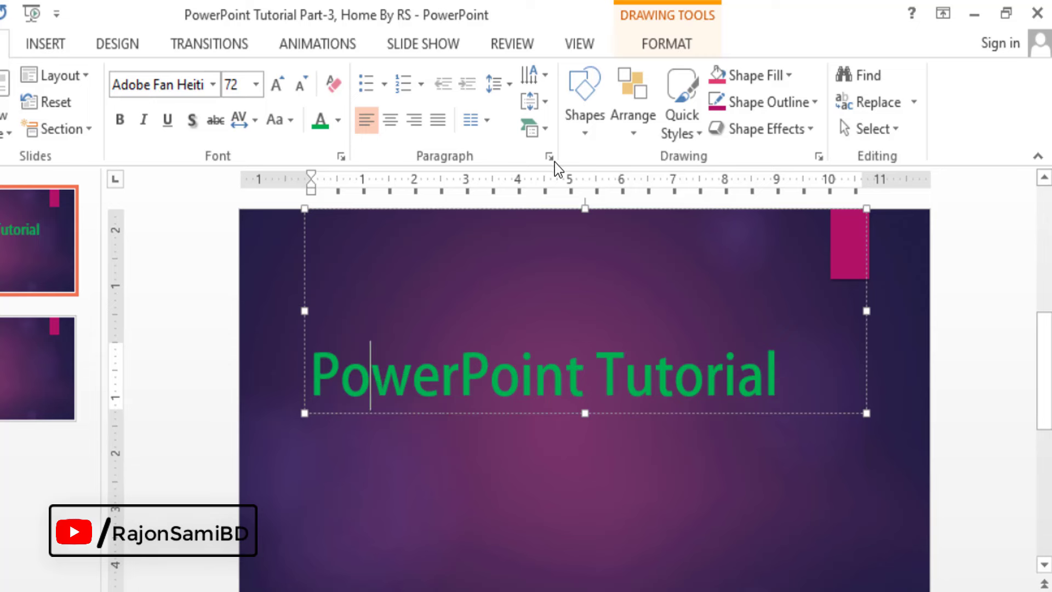
left_click(548, 74)
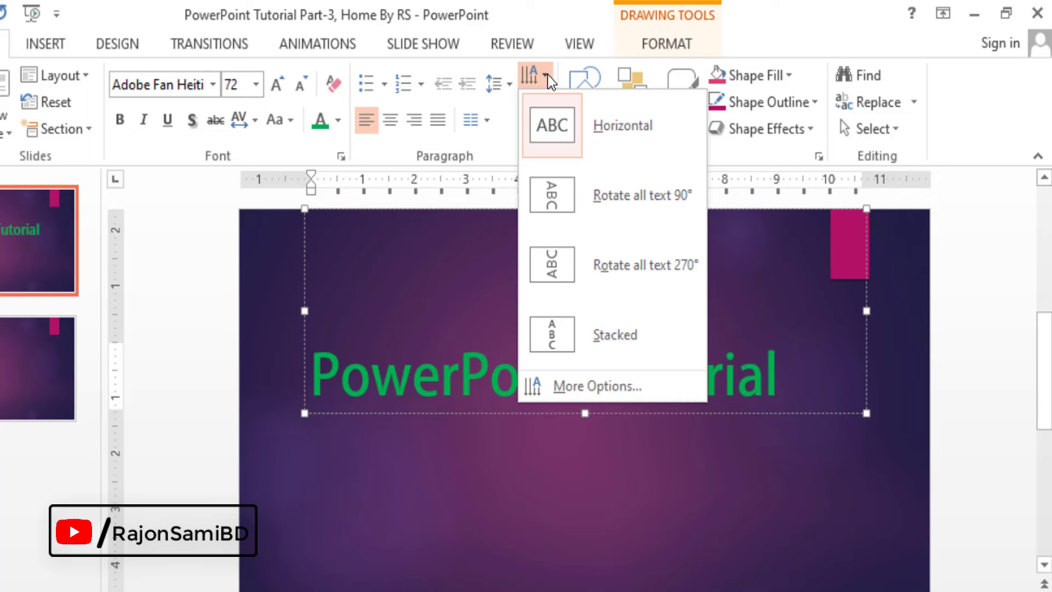
left_click(610, 195)
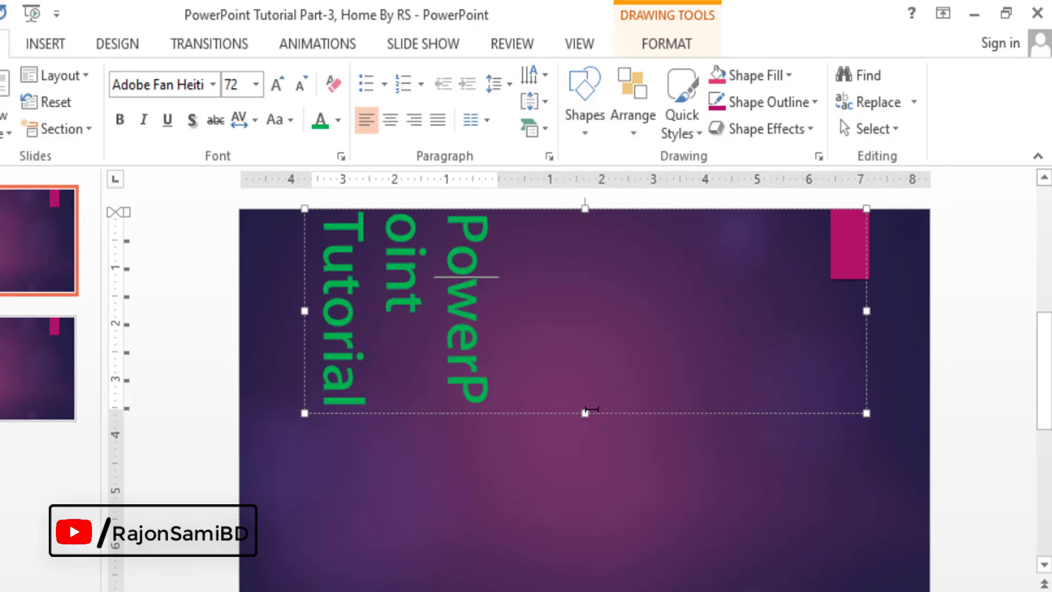
left_click_drag(584, 412, 600, 591)
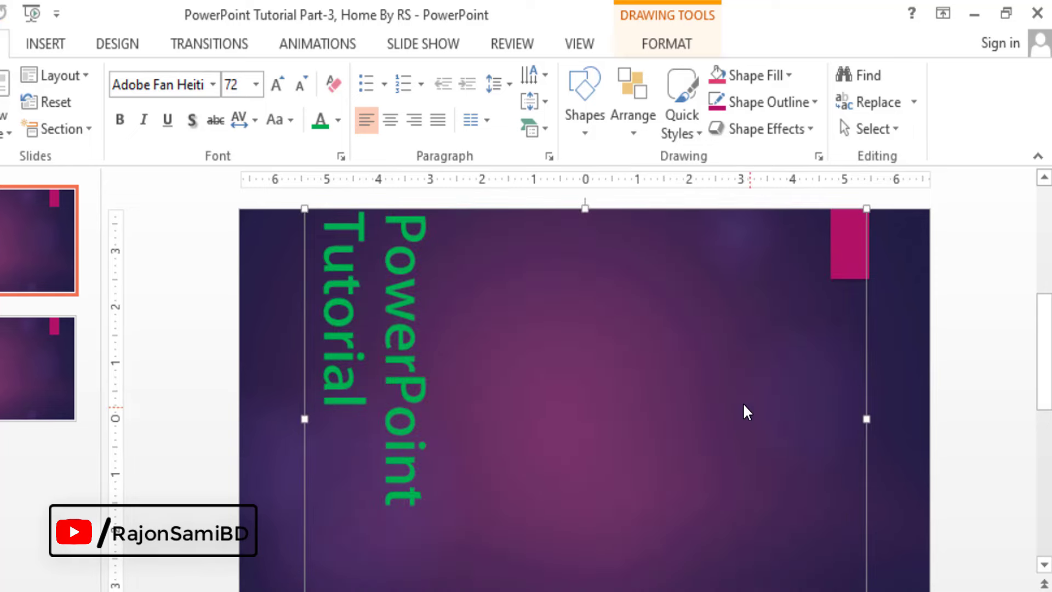
- Try 270° and stacked directions on the title, then return it to horizontal and undo the resize
left_click(487, 348)
left_click(404, 277)
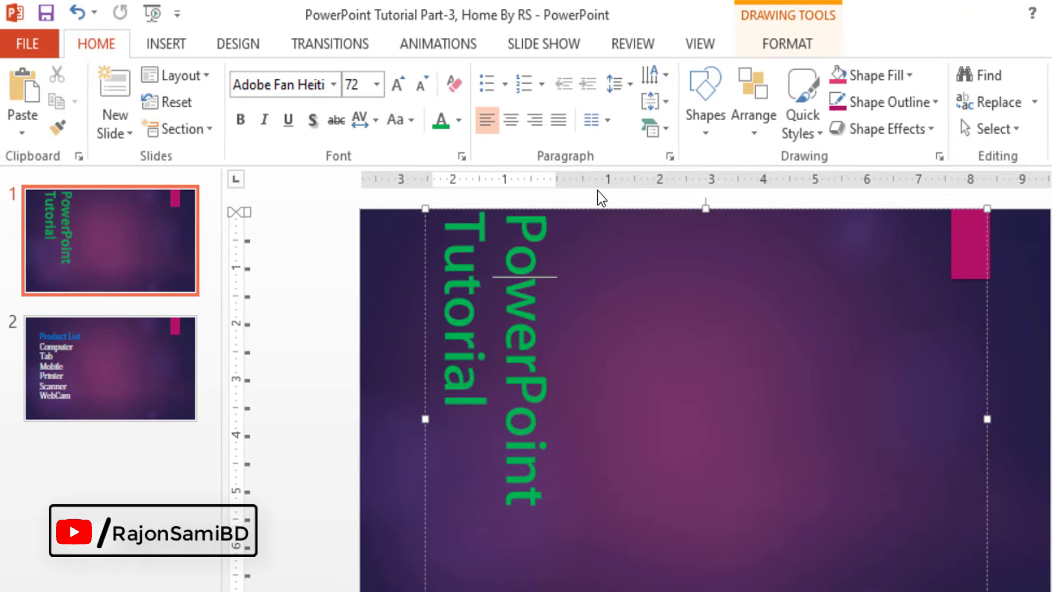
left_click(668, 73)
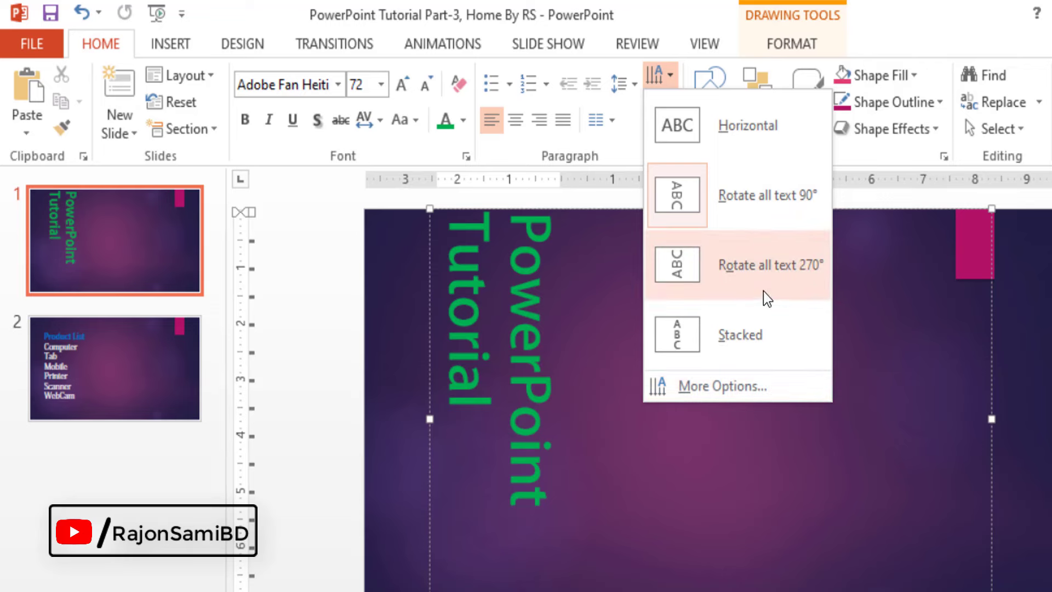
left_click(767, 285)
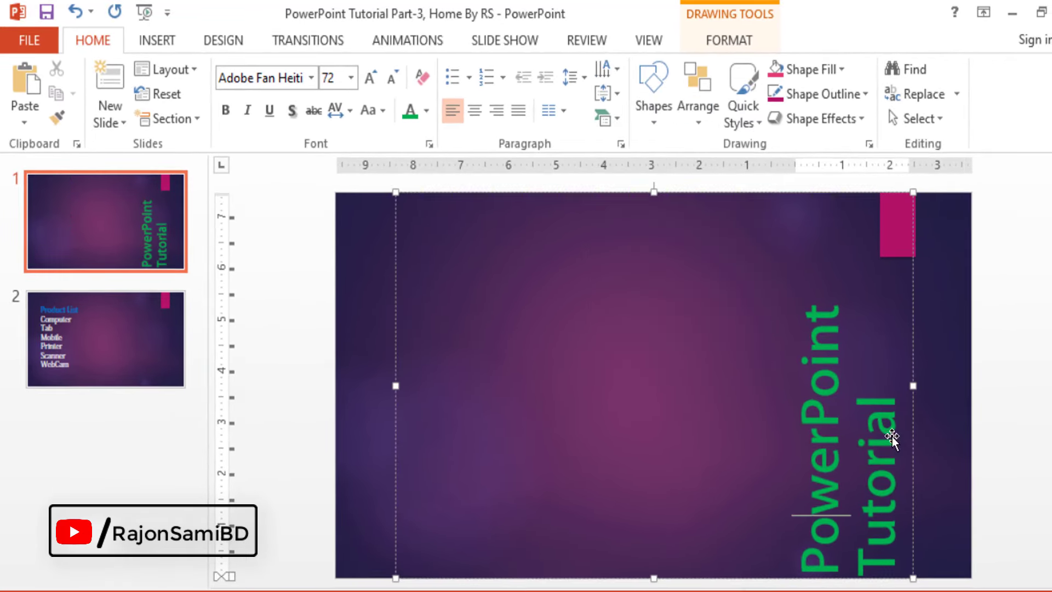
left_click(616, 74)
left_click(718, 296)
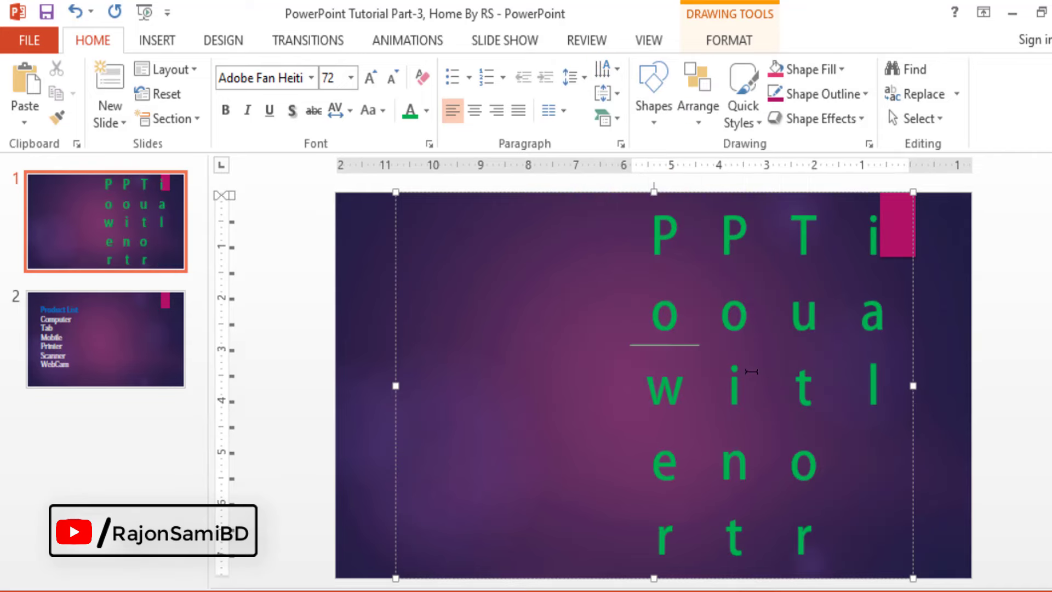
left_click(612, 70)
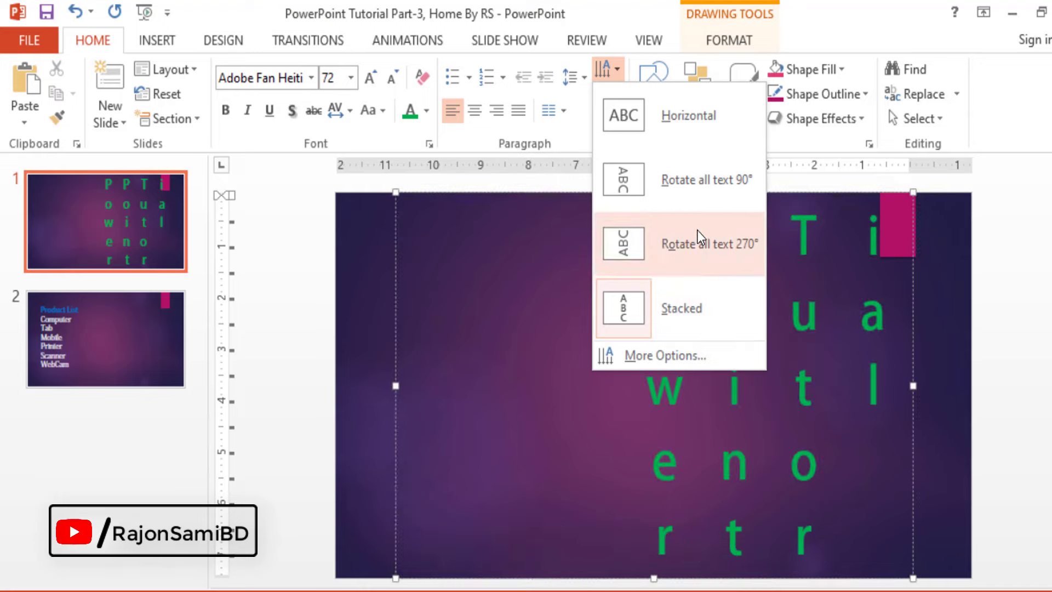
left_click(692, 130)
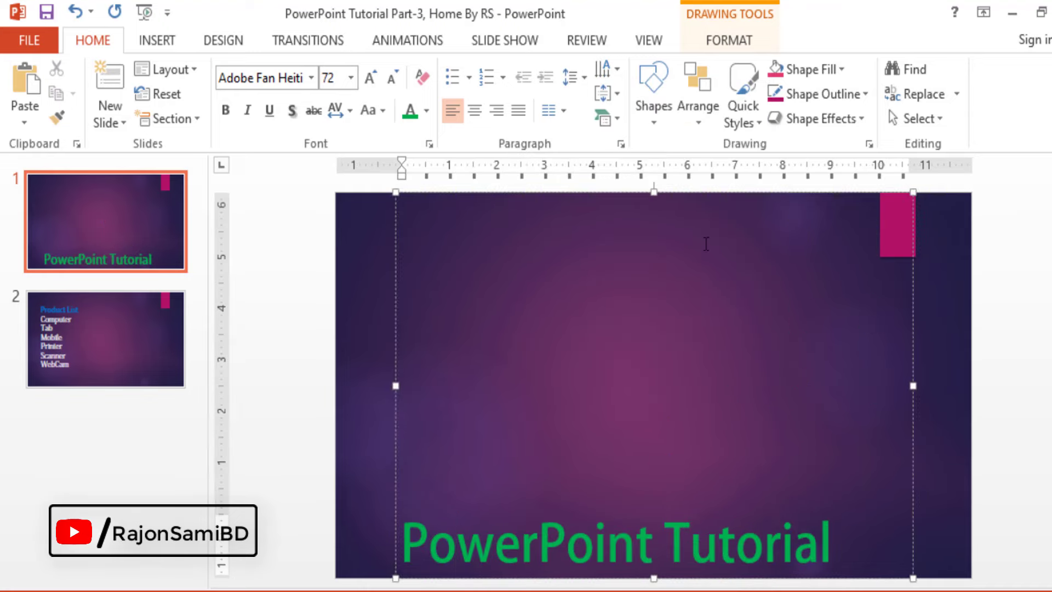
key("ctrl+z")
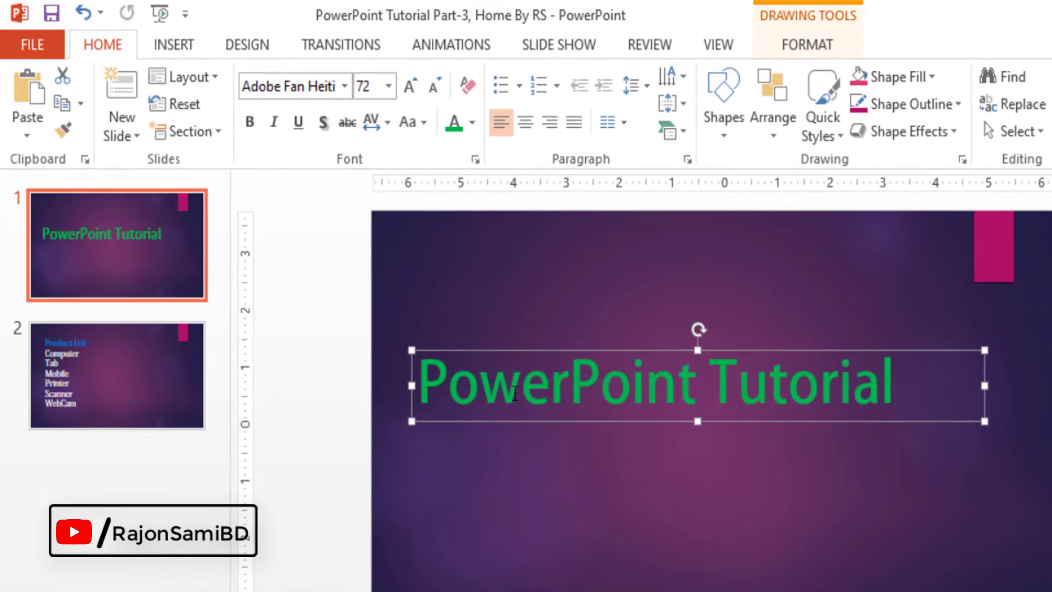
- Give the title box Top Centered vertical alignment and a 0.6" left margin in Format Shape
left_click(671, 77)
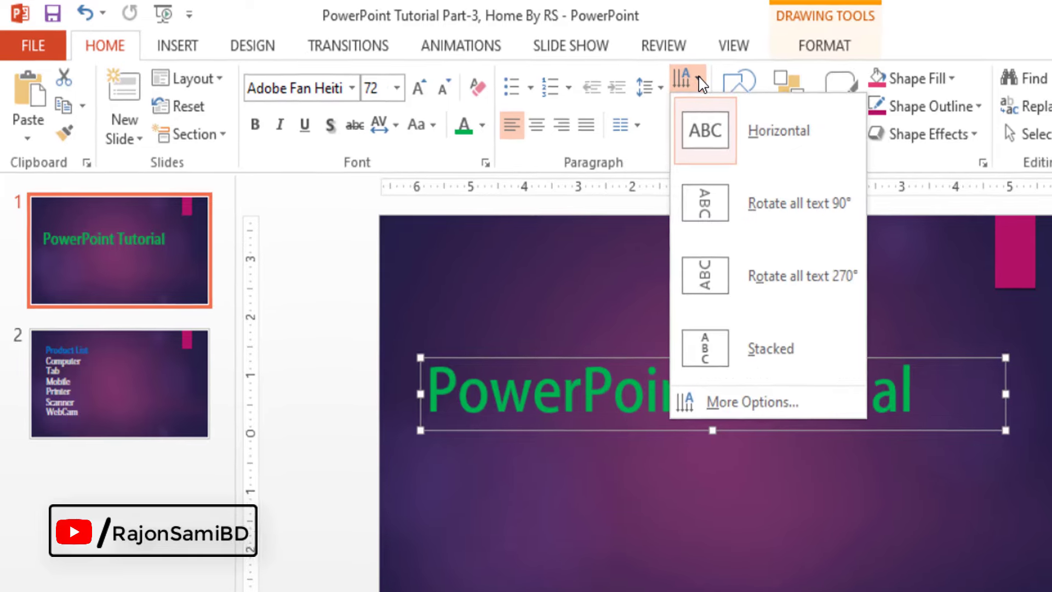
left_click(817, 432)
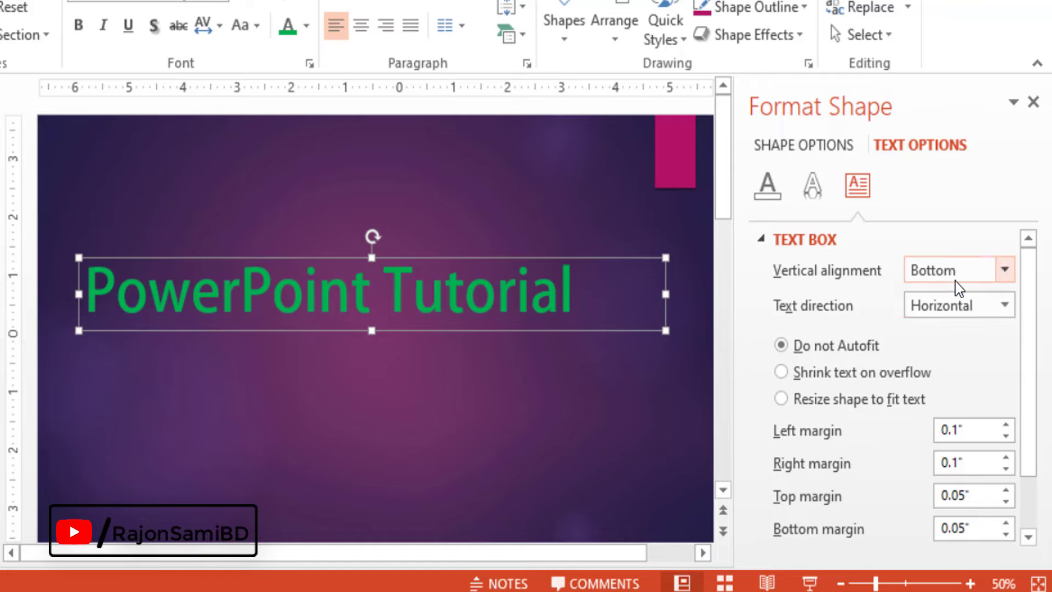
left_click(995, 295)
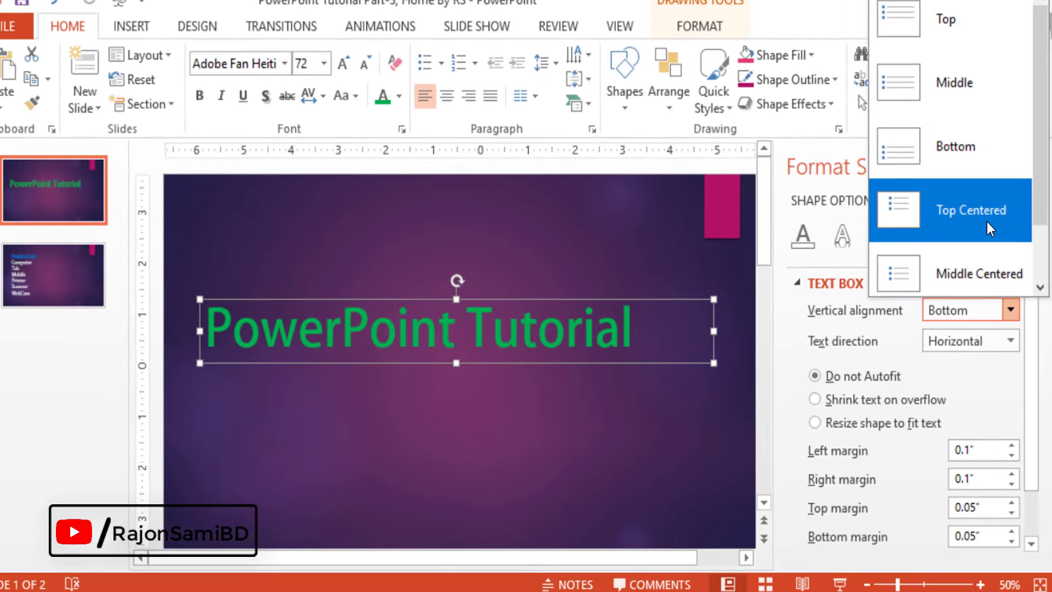
left_click(988, 221)
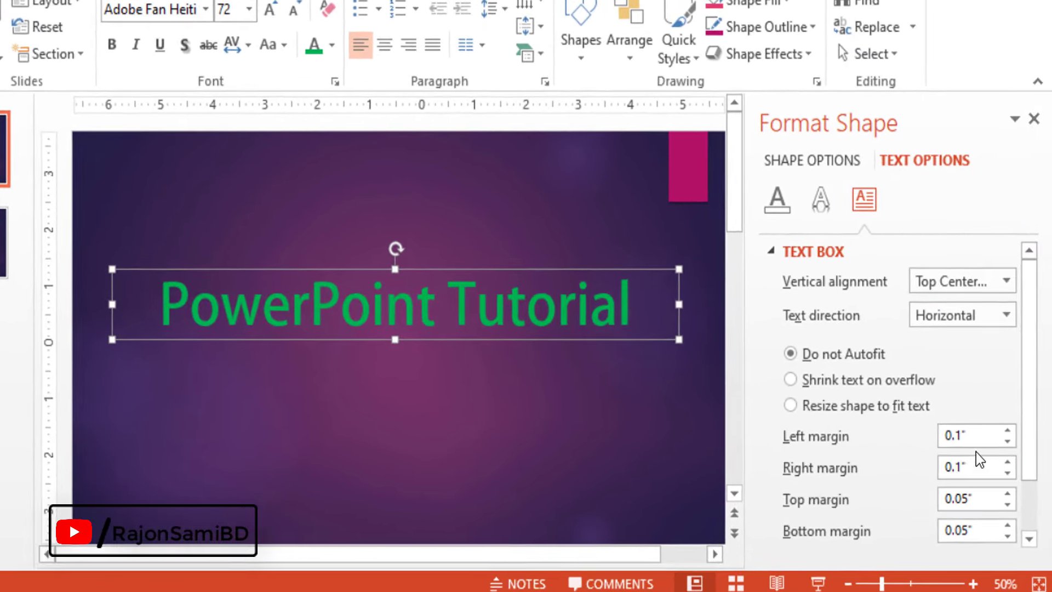
left_click(1008, 441)
left_click(1014, 431)
left_click(1014, 430)
left_click(1013, 430)
left_click(1014, 430)
left_click(1014, 431)
left_click(1013, 431)
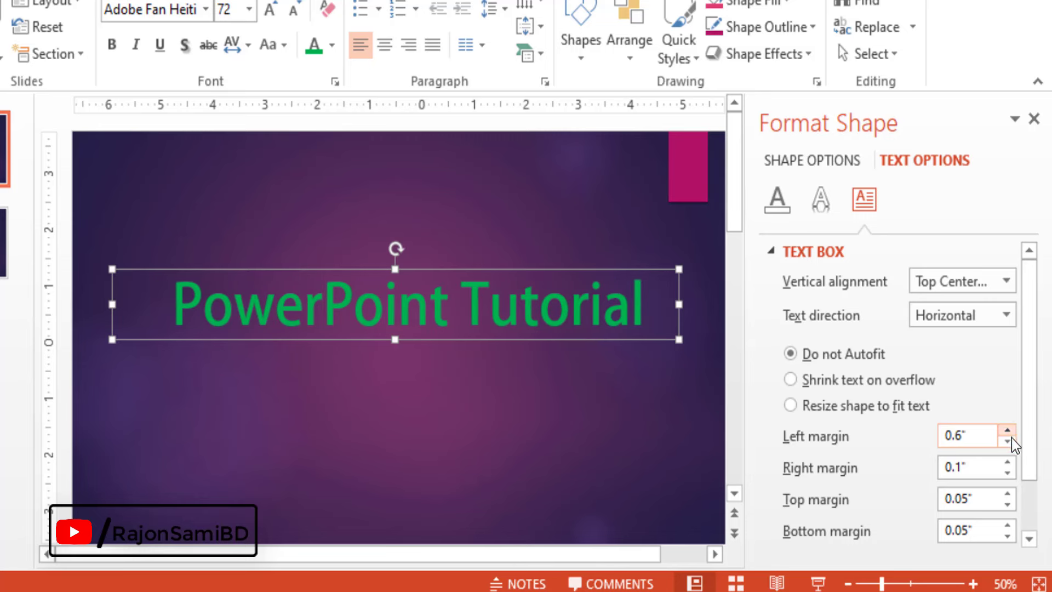
left_click(475, 433)
left_click(432, 310)
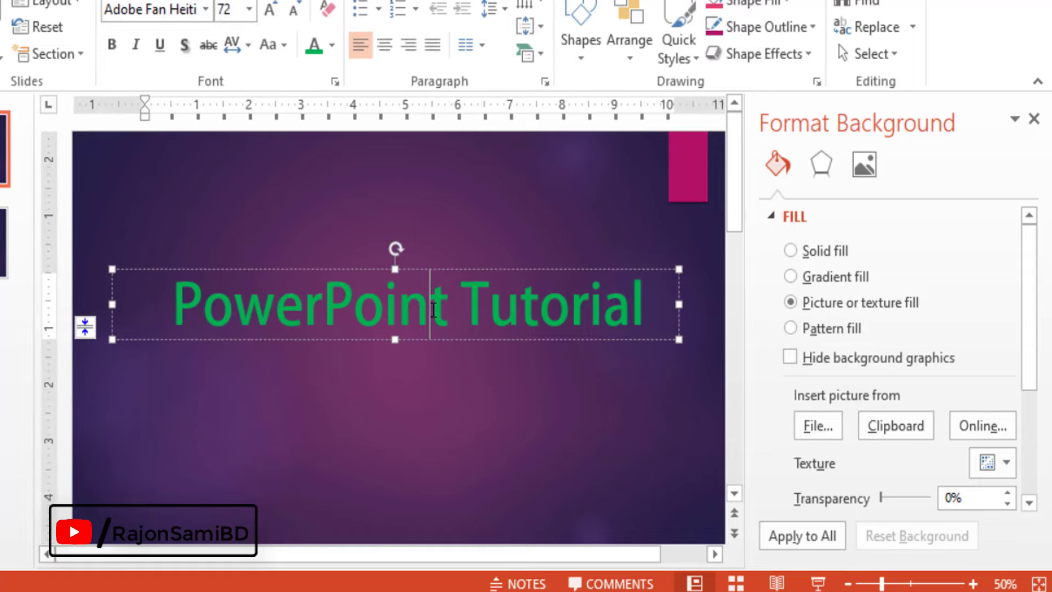
left_click(1034, 118)
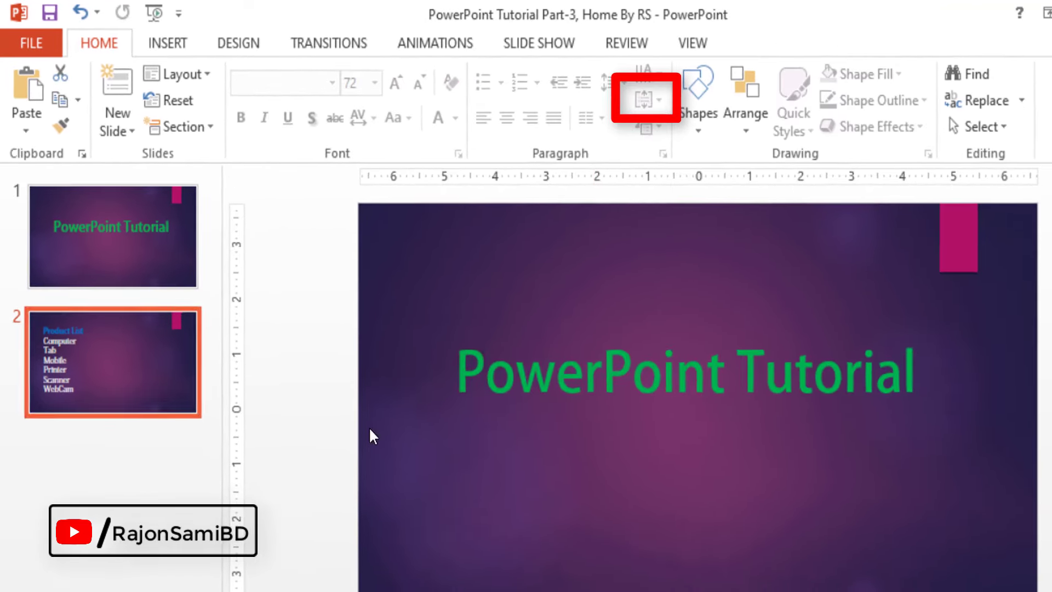
- Try Middle and Bottom vertical alignment on the Product List, then resize its box from the bottom
left_click(471, 360)
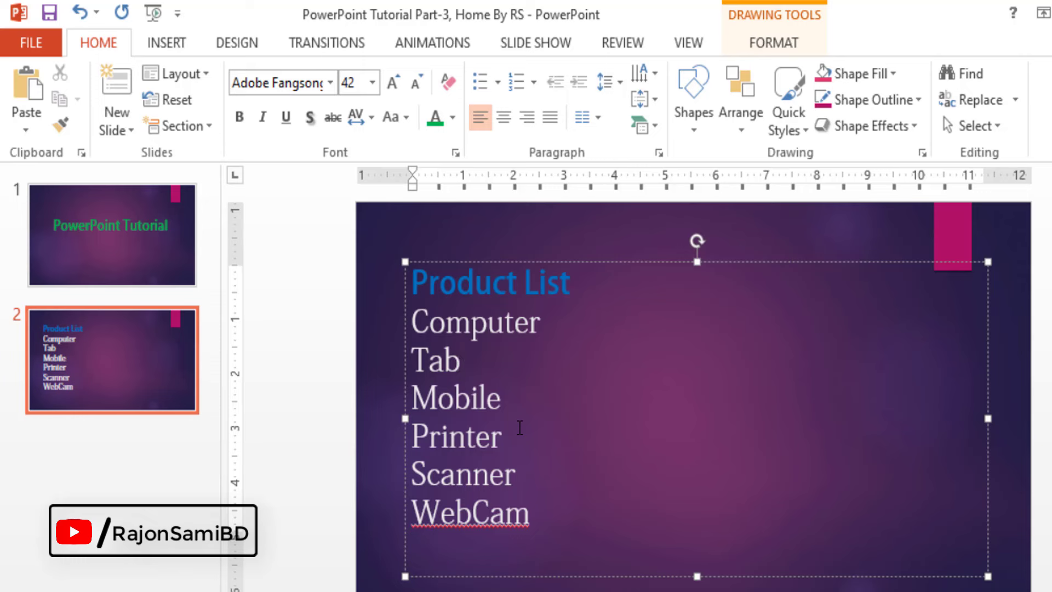
left_click(653, 100)
left_click(693, 156)
left_click(656, 102)
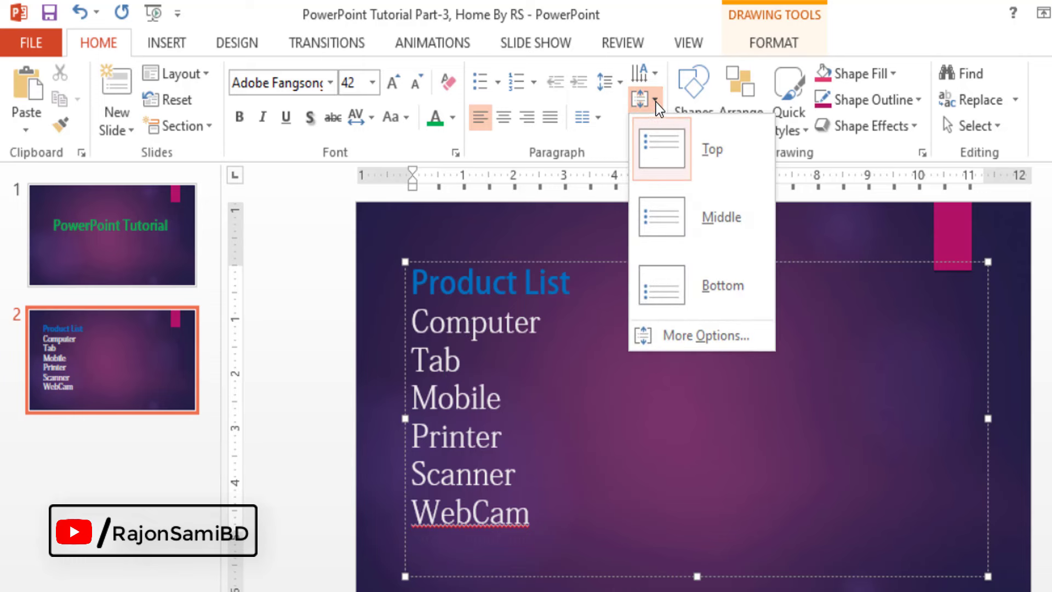
left_click(685, 225)
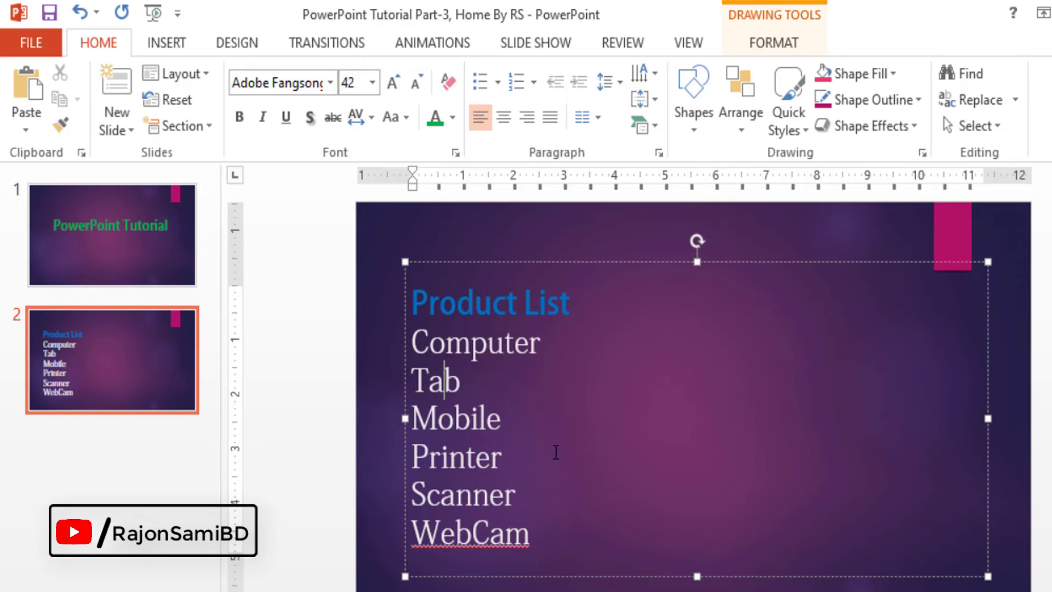
left_click(656, 102)
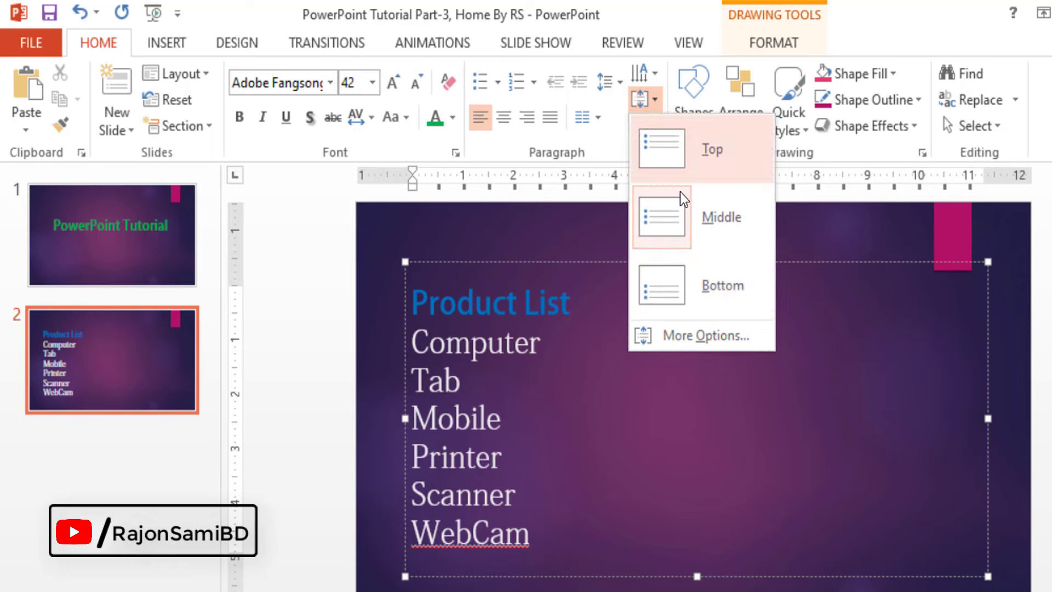
left_click(693, 296)
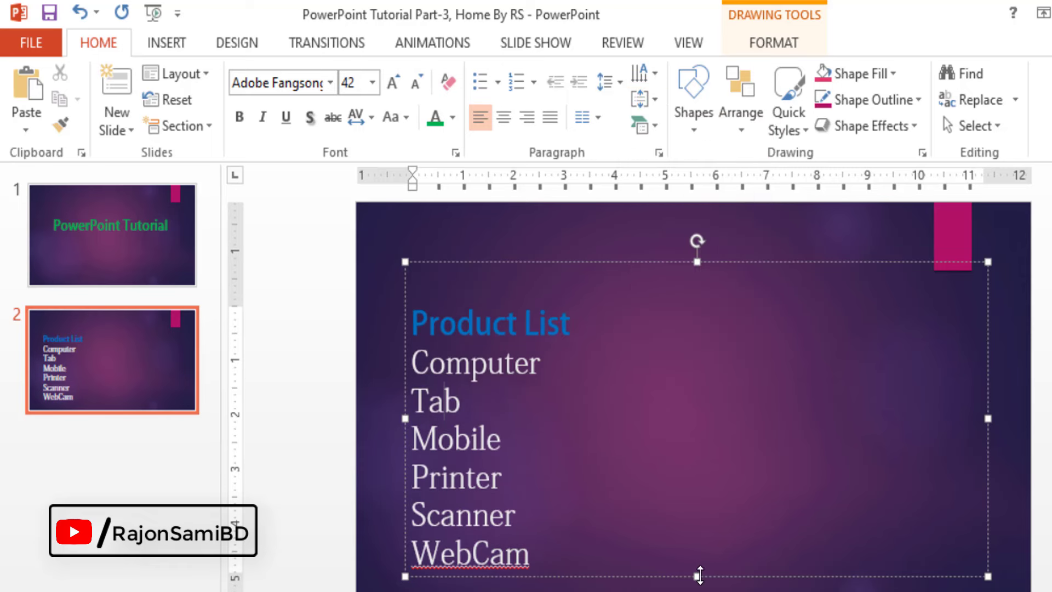
left_click_drag(696, 572, 729, 591)
- Set the list's vertical alignment to Top Centered through the Format Shape options
left_click(451, 281)
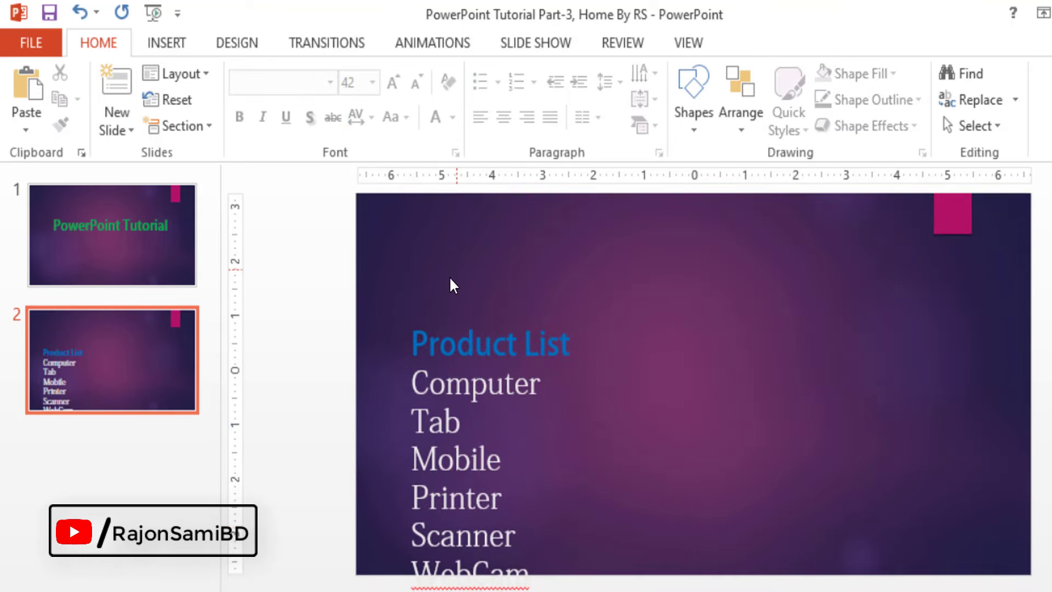
left_click(470, 384)
left_click(654, 98)
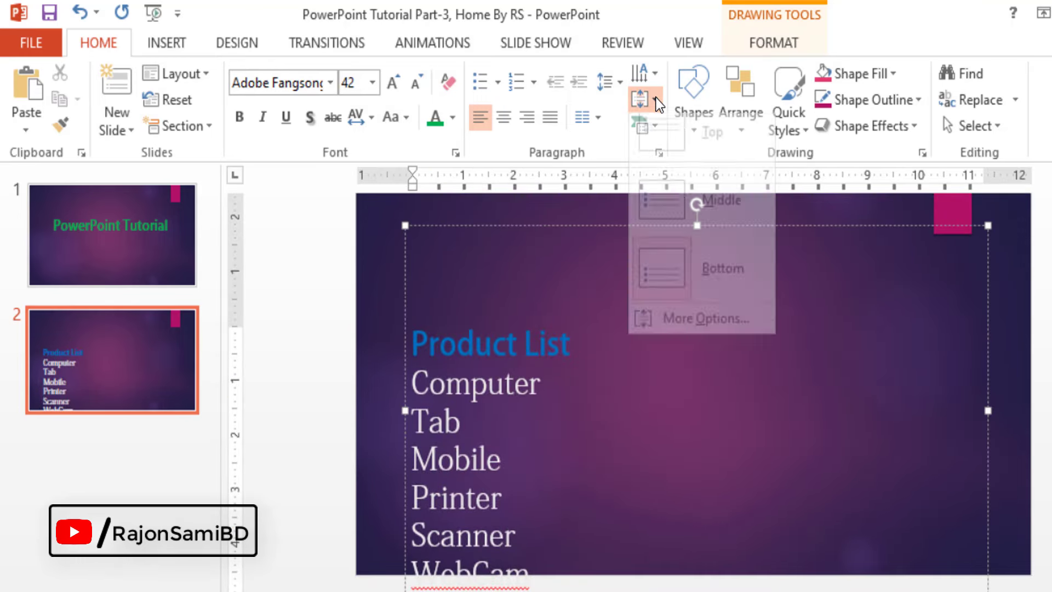
left_click(676, 226)
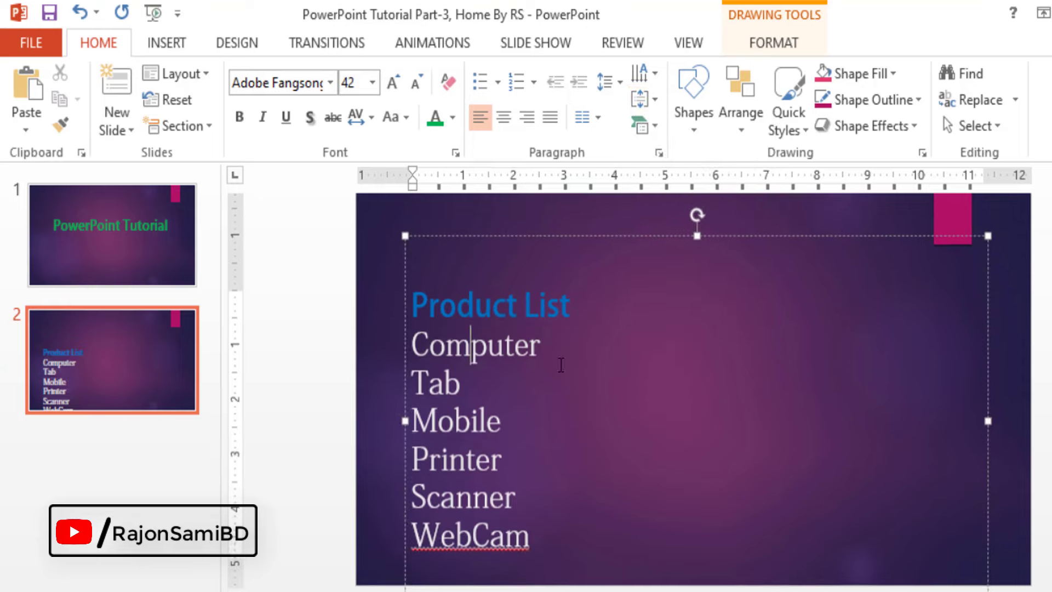
left_click(580, 100)
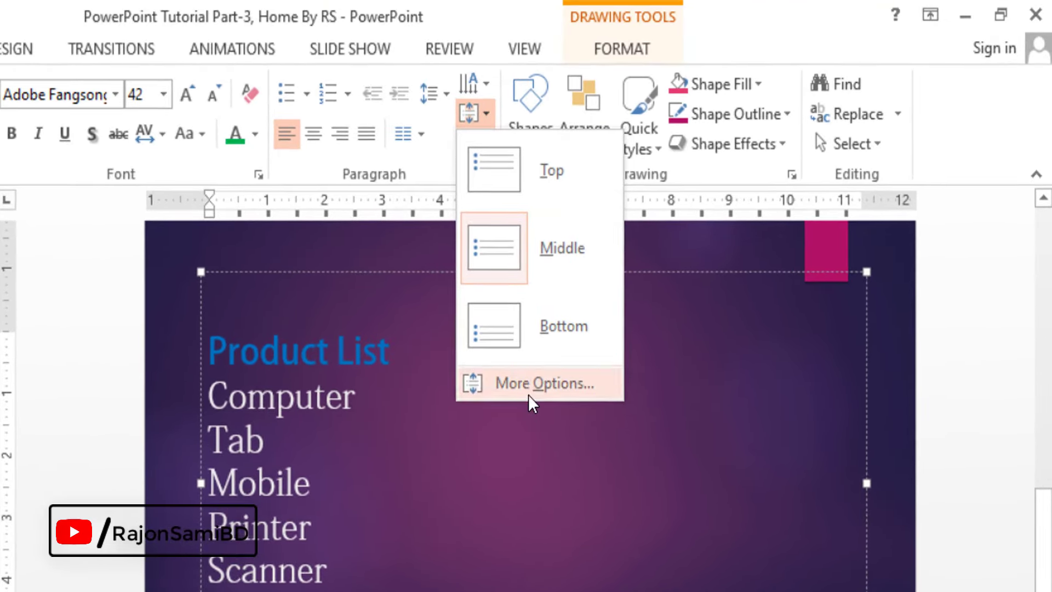
left_click(630, 349)
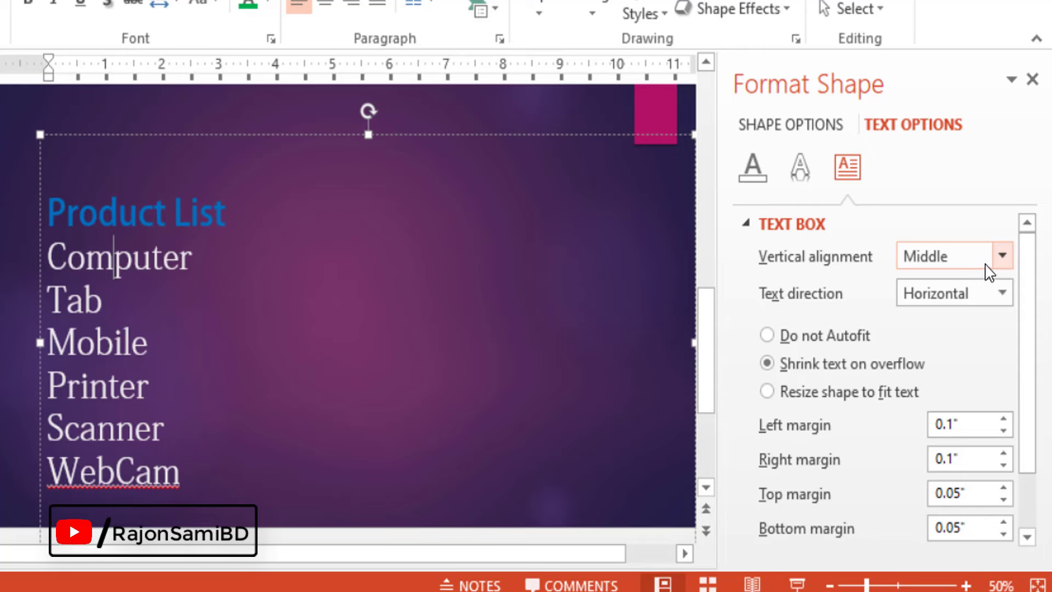
left_click(1002, 255)
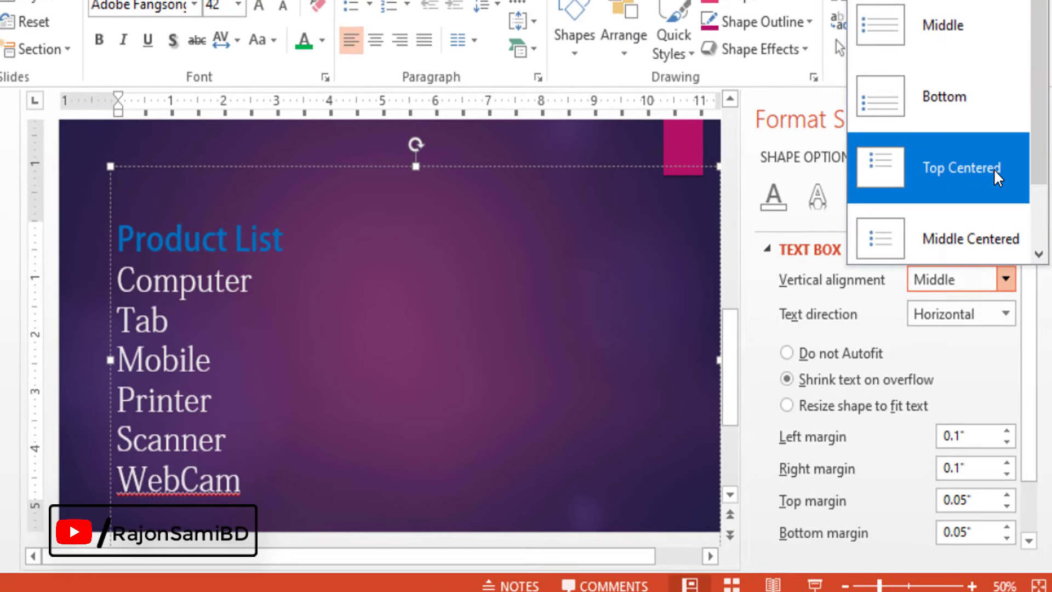
left_click(974, 167)
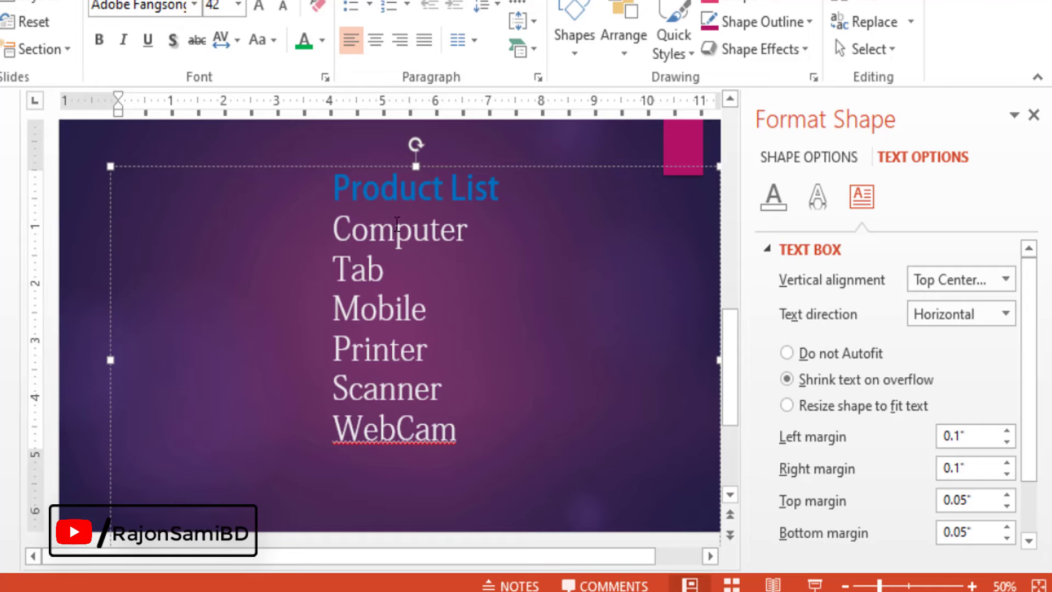
left_click(1033, 115)
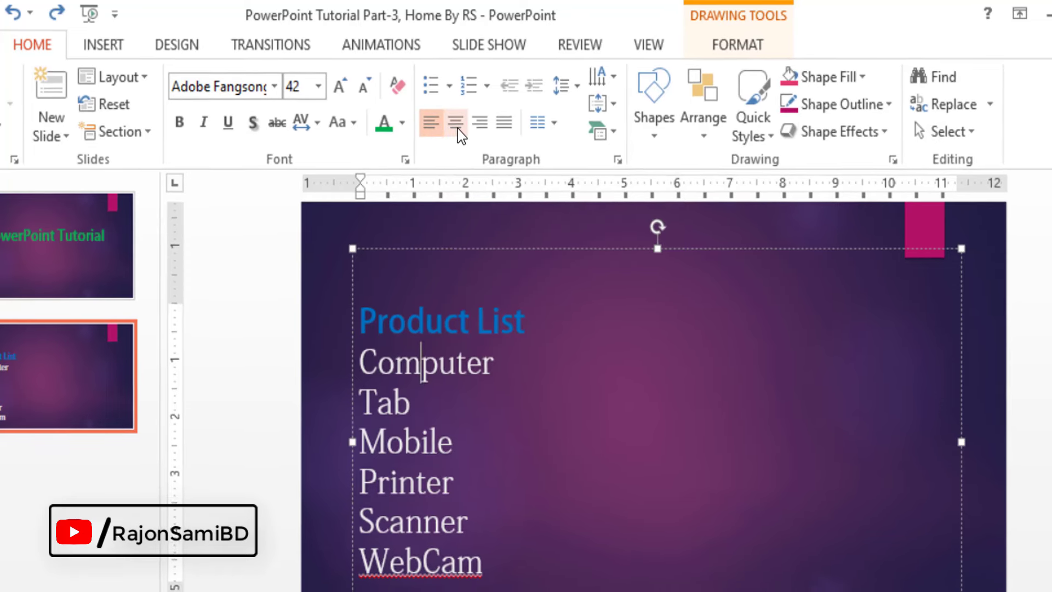
- Try center, right and justified alignments on the Product List text
left_click(460, 126)
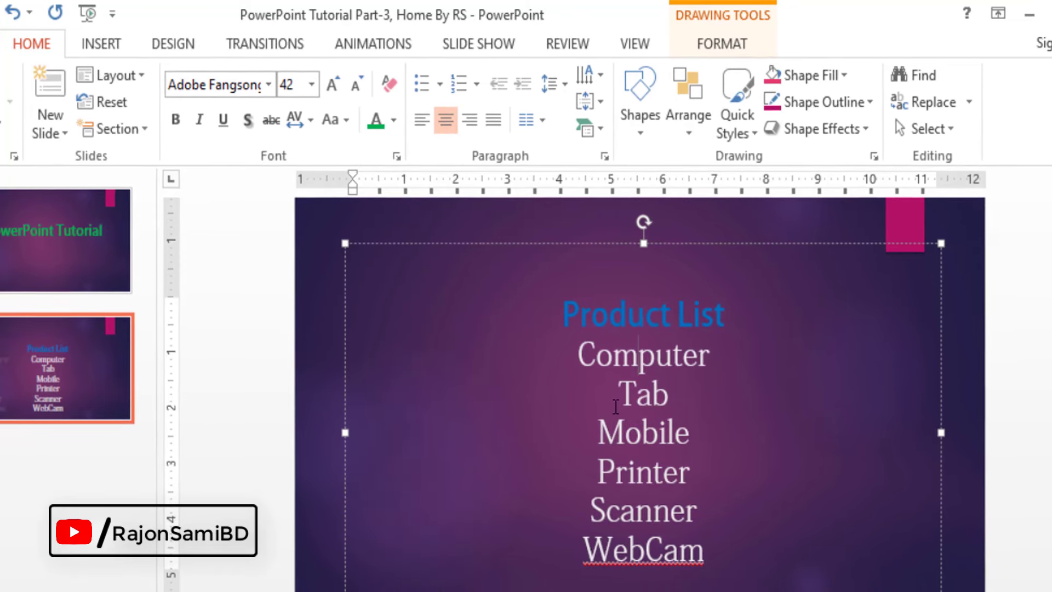
left_click(473, 127)
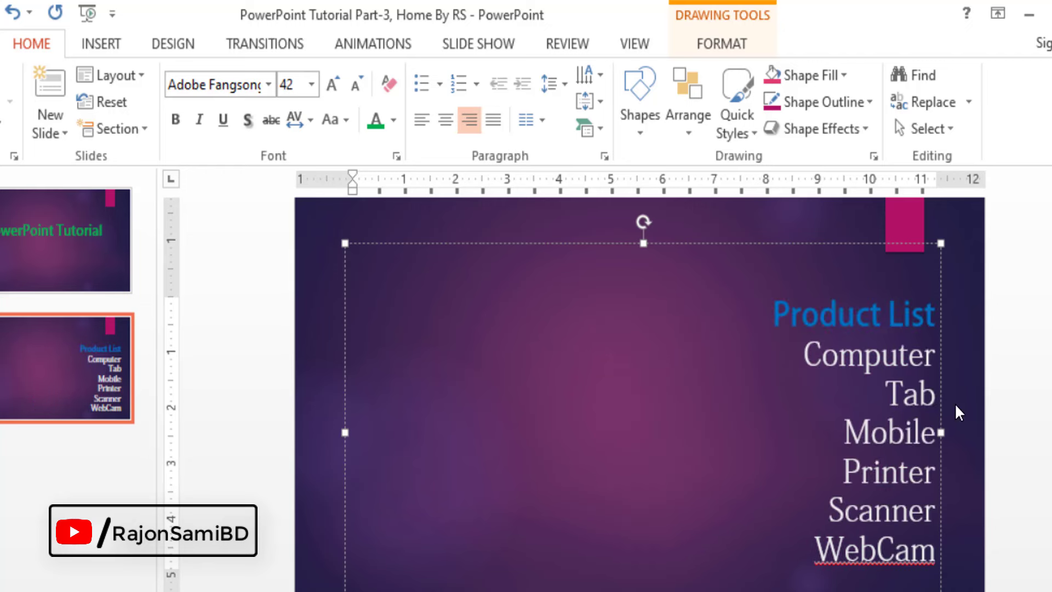
left_click(493, 119)
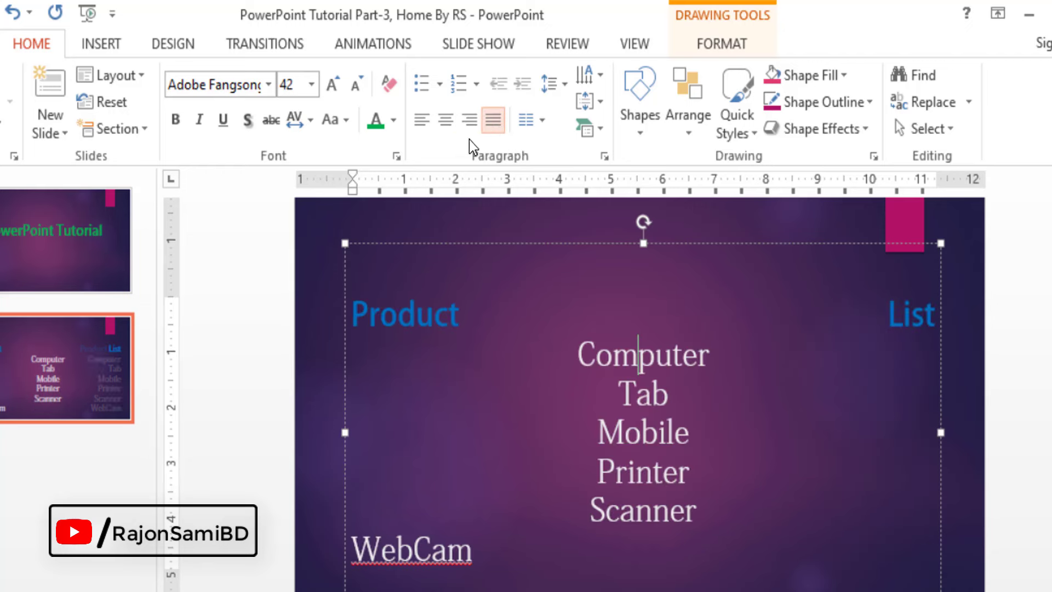
left_click(422, 122)
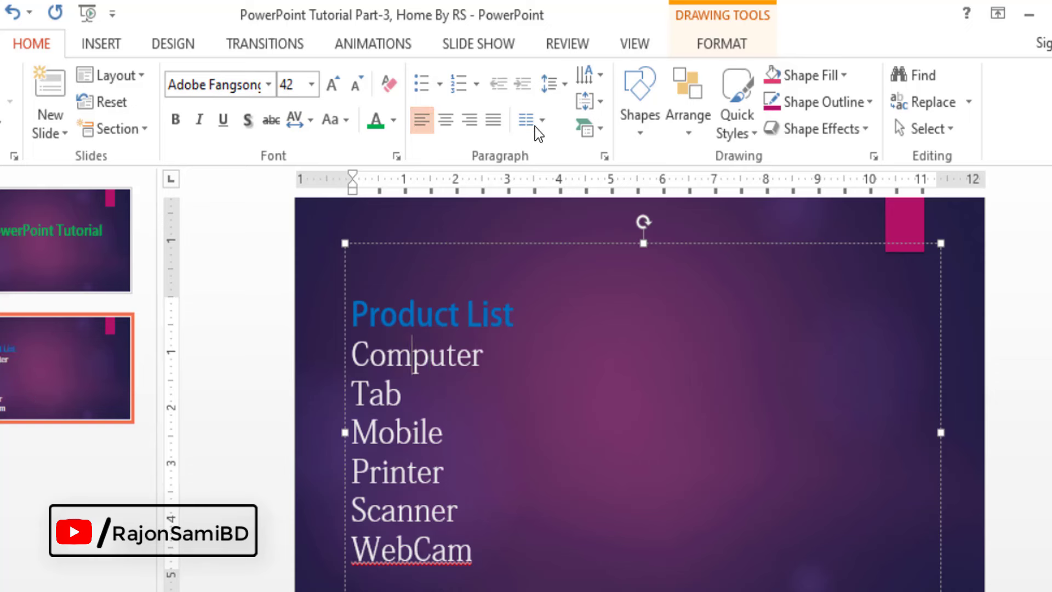
left_click(497, 116)
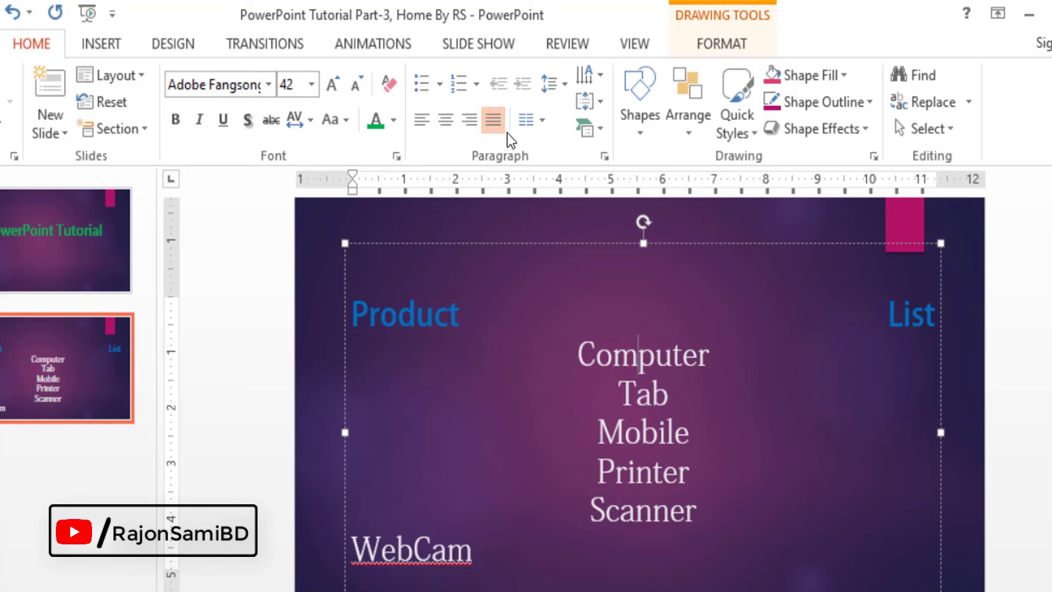
- Return the list to left alignment and narrow its box to about half the slide width
left_click(424, 131)
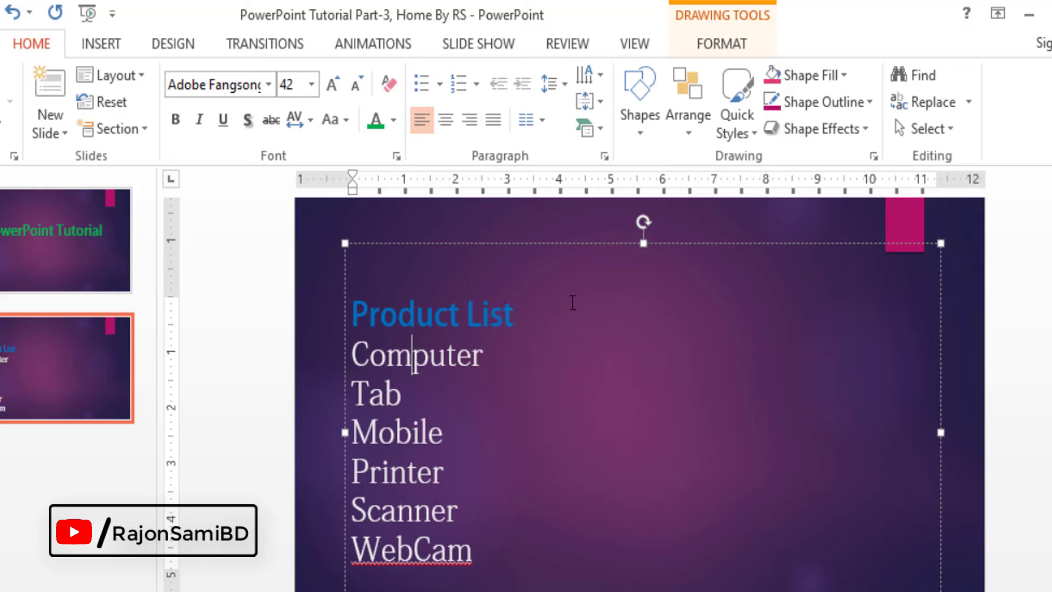
left_click(572, 301)
left_click_drag(941, 433, 712, 422)
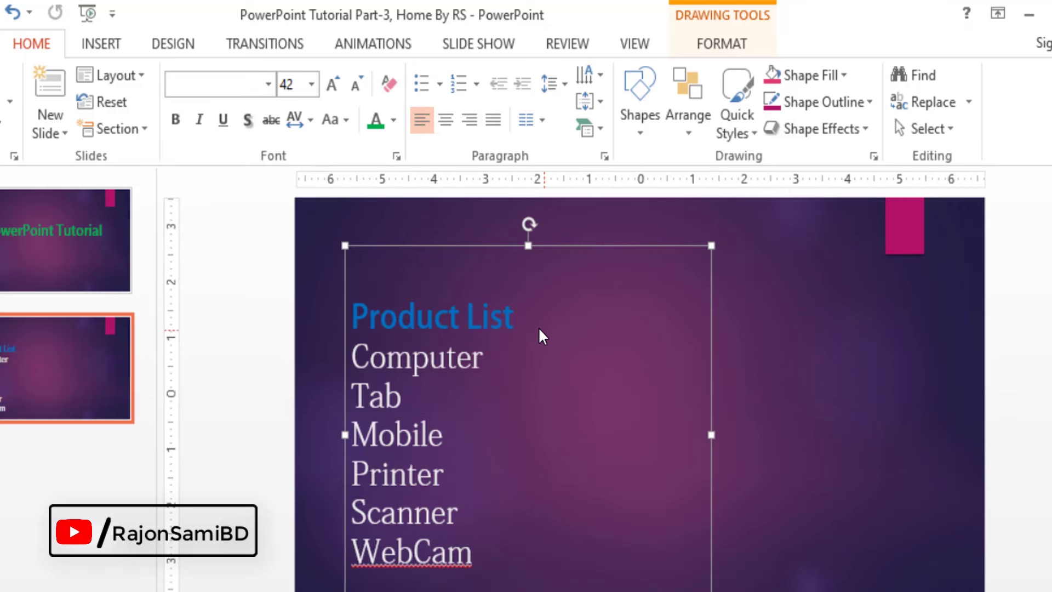
- Type test words 'sfsf sfsfs' after Product List, justify them, then undo both changes
left_click(518, 326)
type("s")
type("fsf sfsfs")
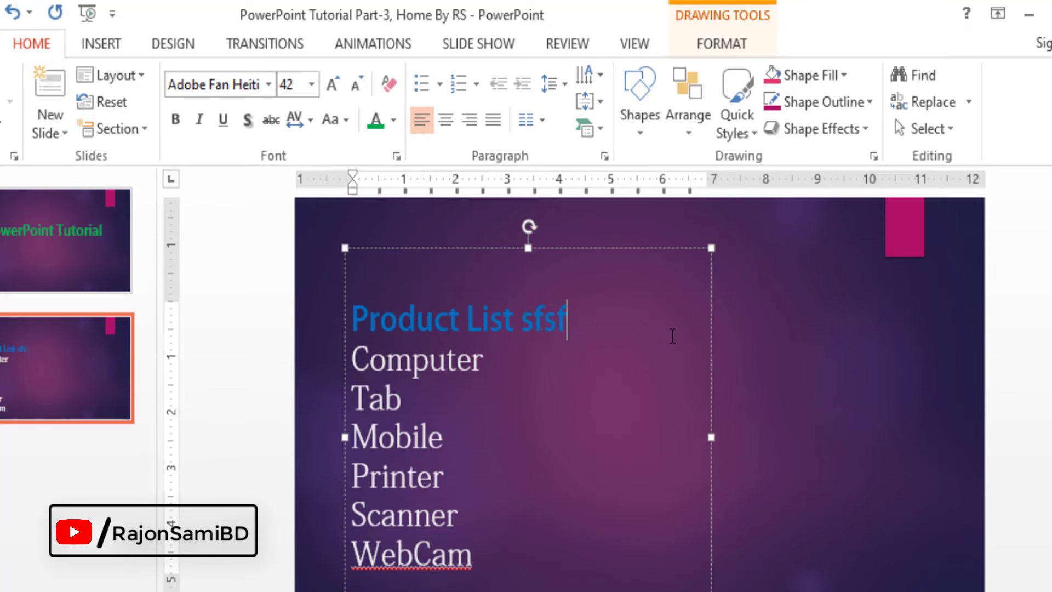
left_click(492, 119)
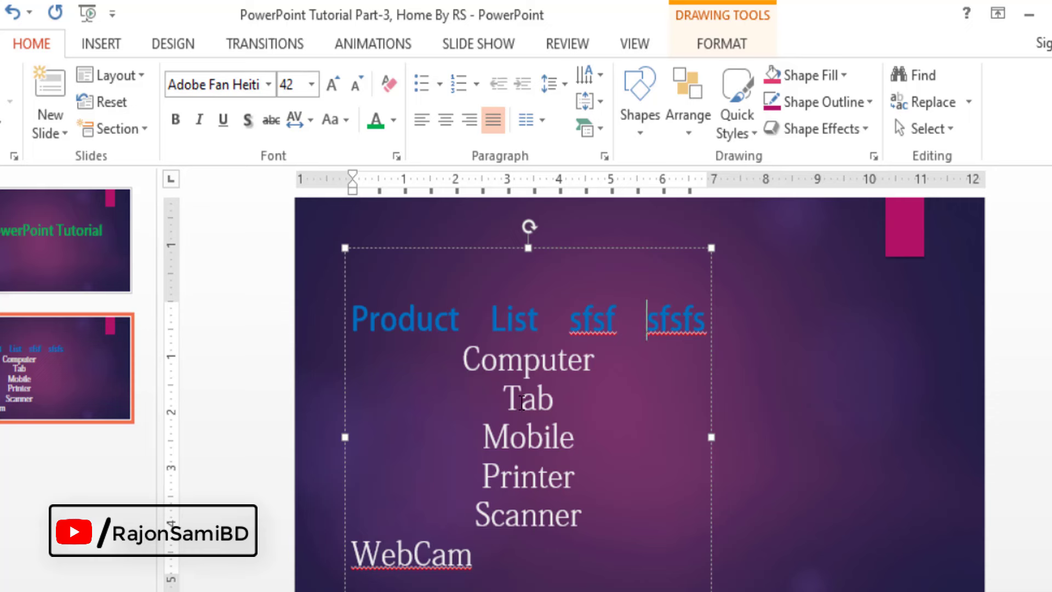
key("ctrl+z")
key("ctrl+z")
key("ctrl+z")
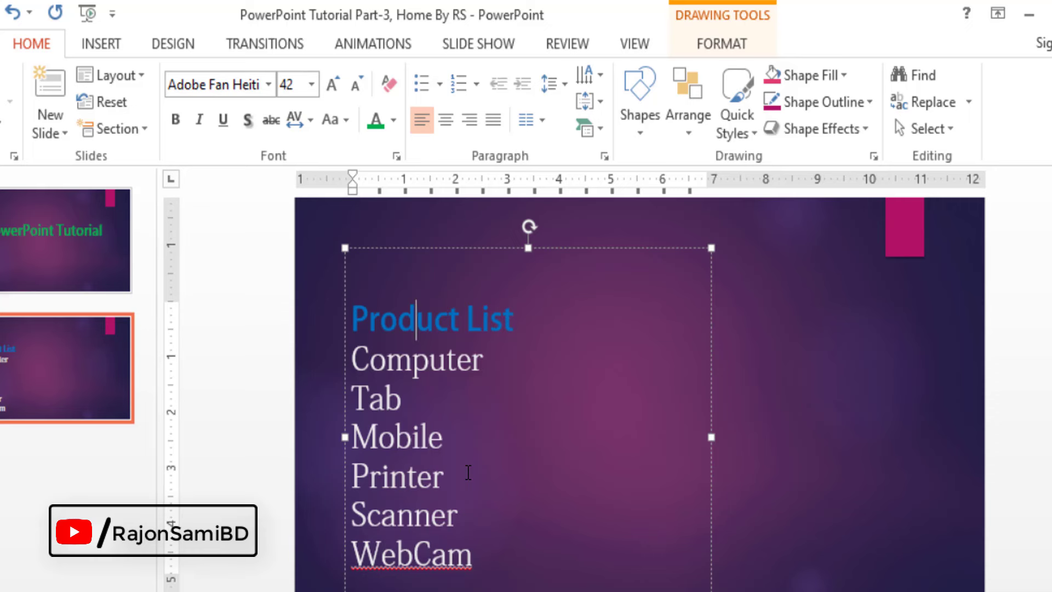
key("ctrl+z")
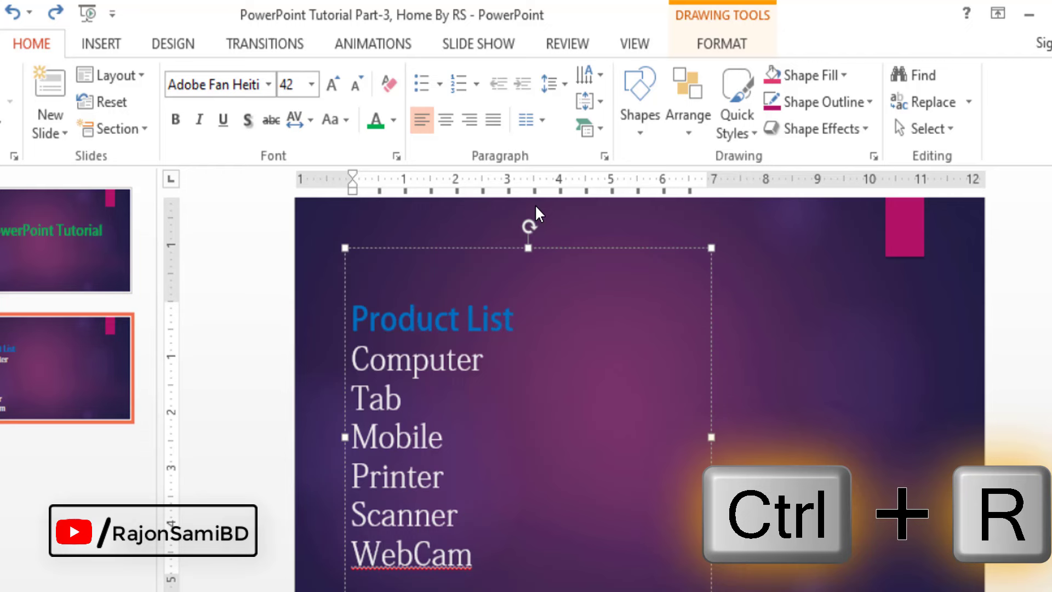
- Test the Ctrl+R, Ctrl+L and Ctrl+E alignment shortcuts on the placeholder text
key("ctrl+r")
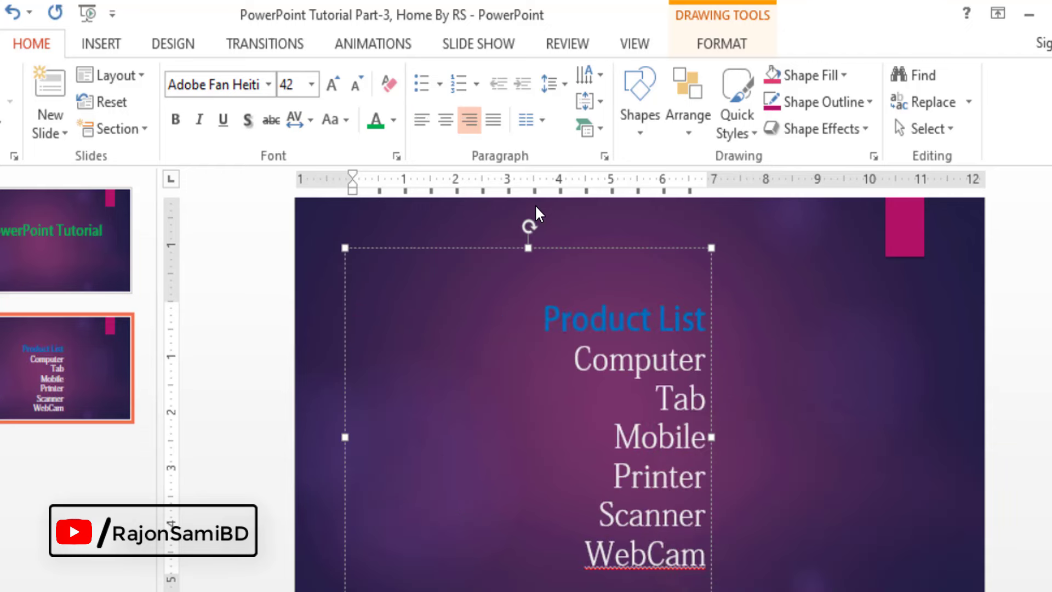
key("ctrl+l")
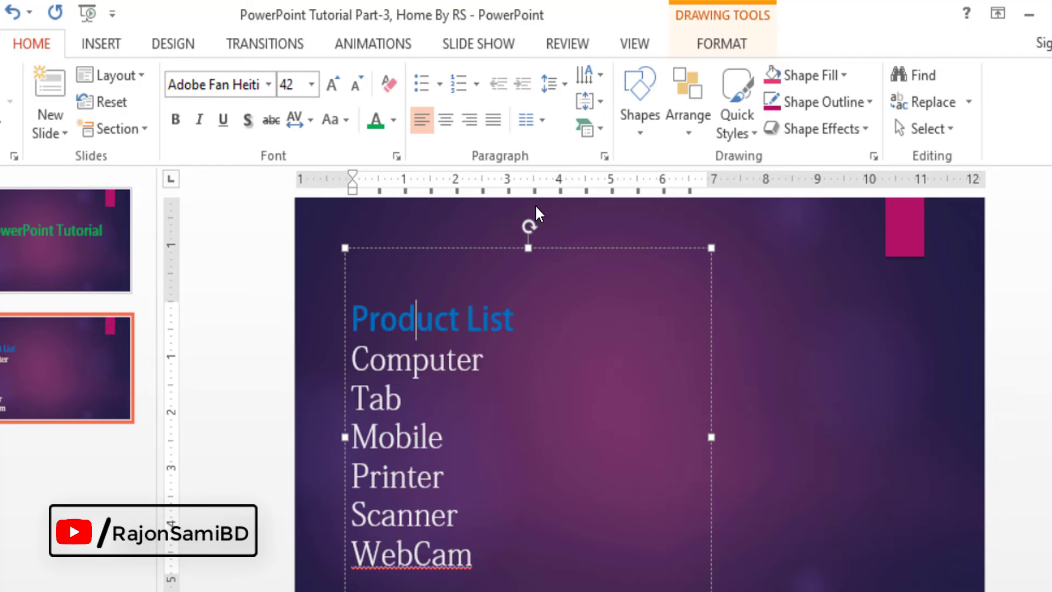
key("ctrl+e")
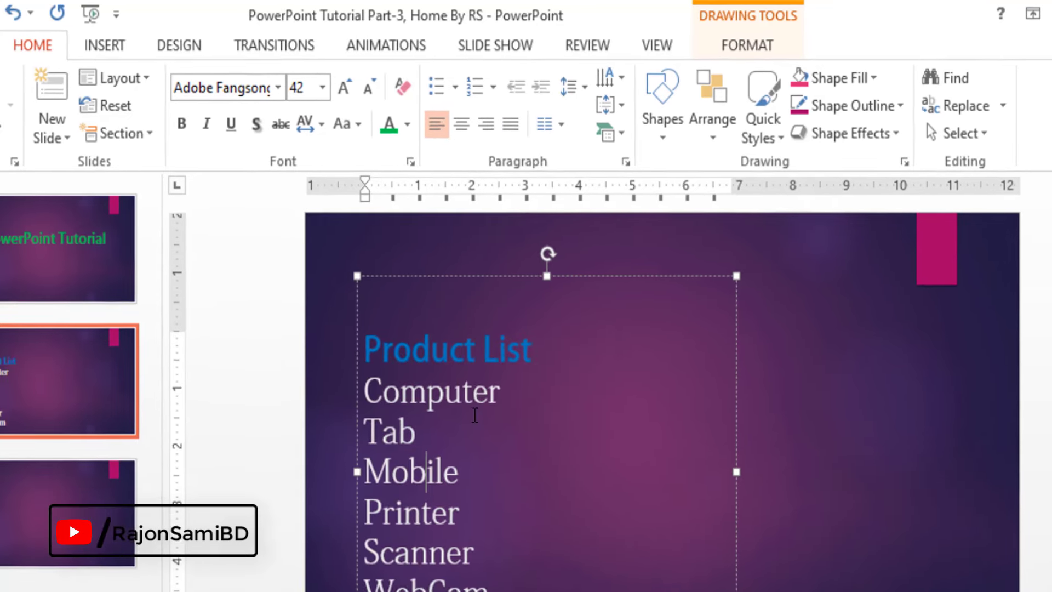
left_click(594, 131)
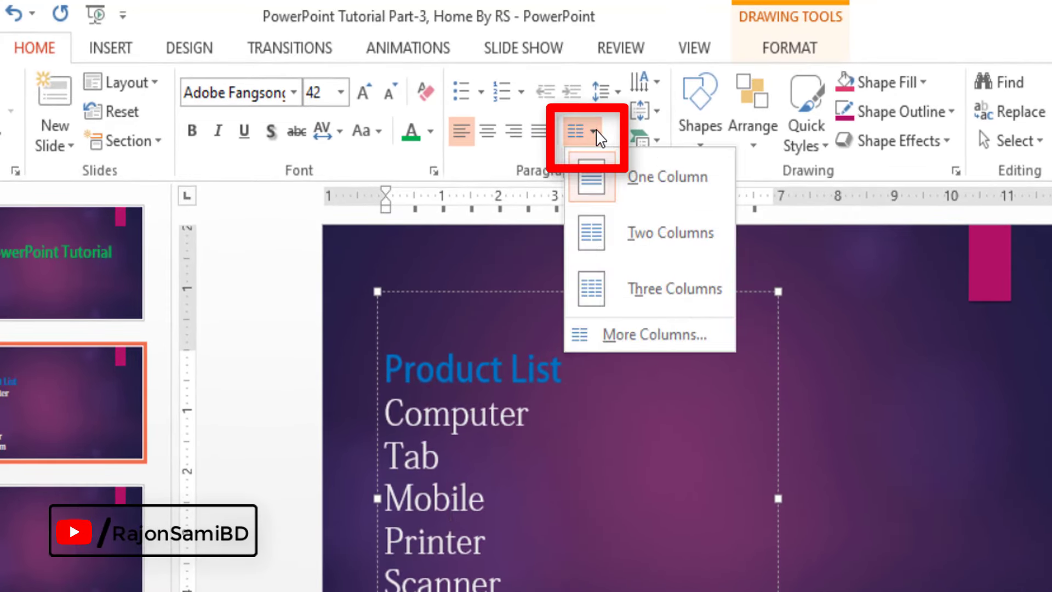
left_click(487, 577)
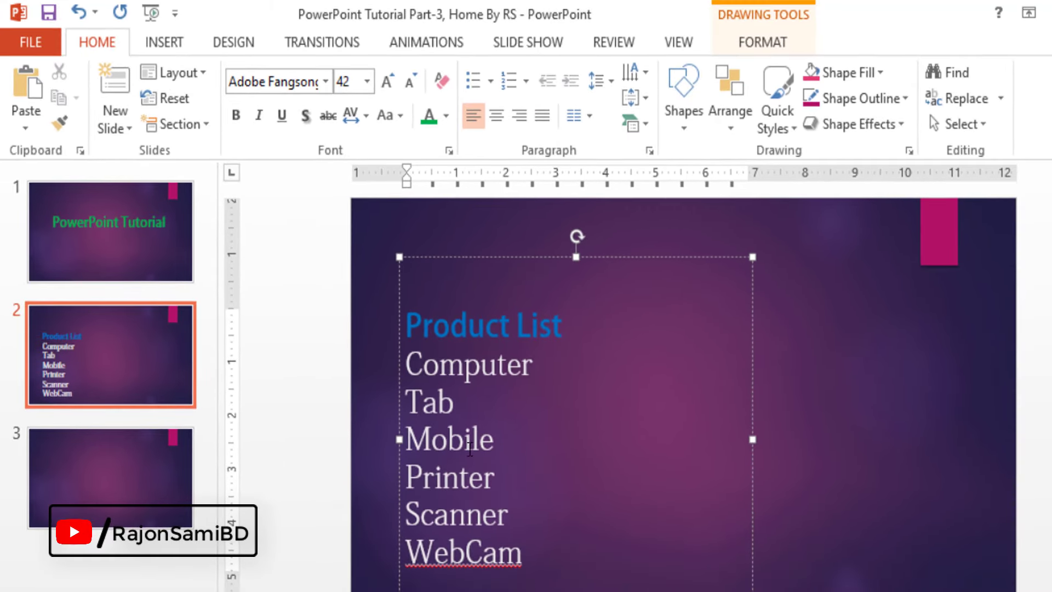
left_click(468, 446)
left_click(597, 122)
left_click(660, 203)
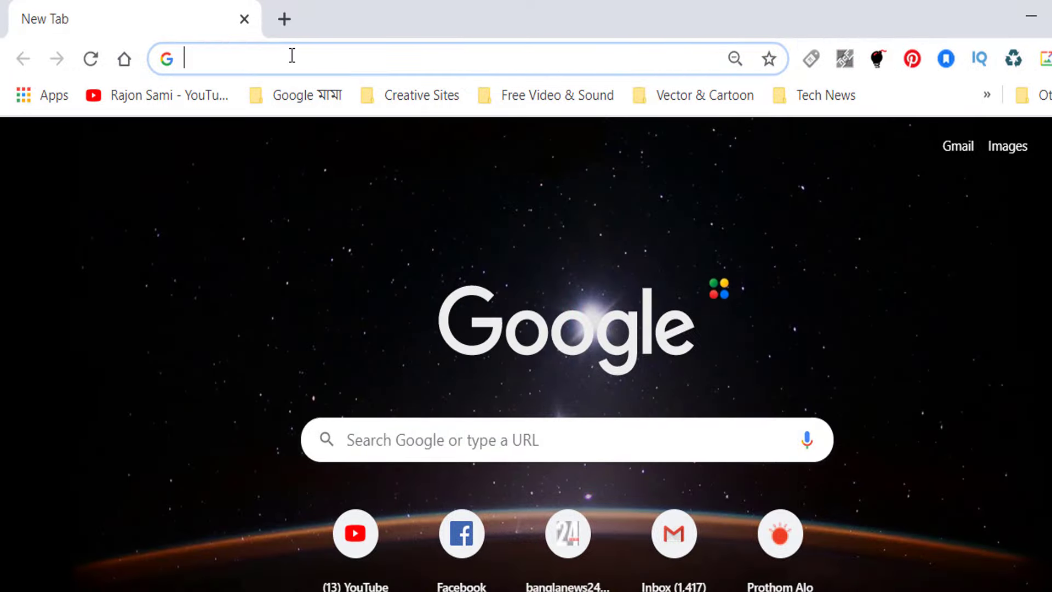
type("dob")
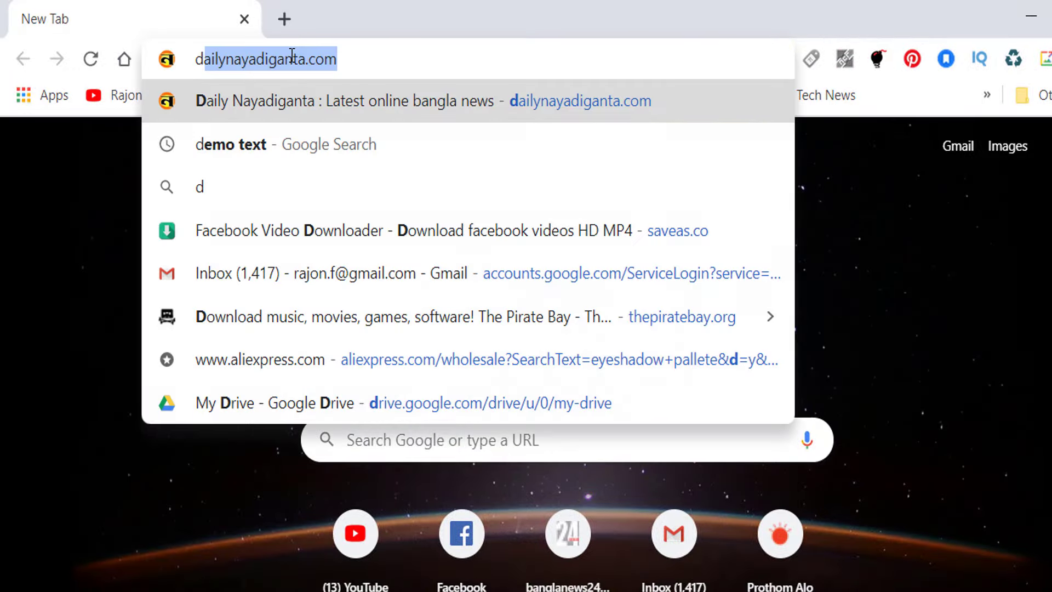
type("e")
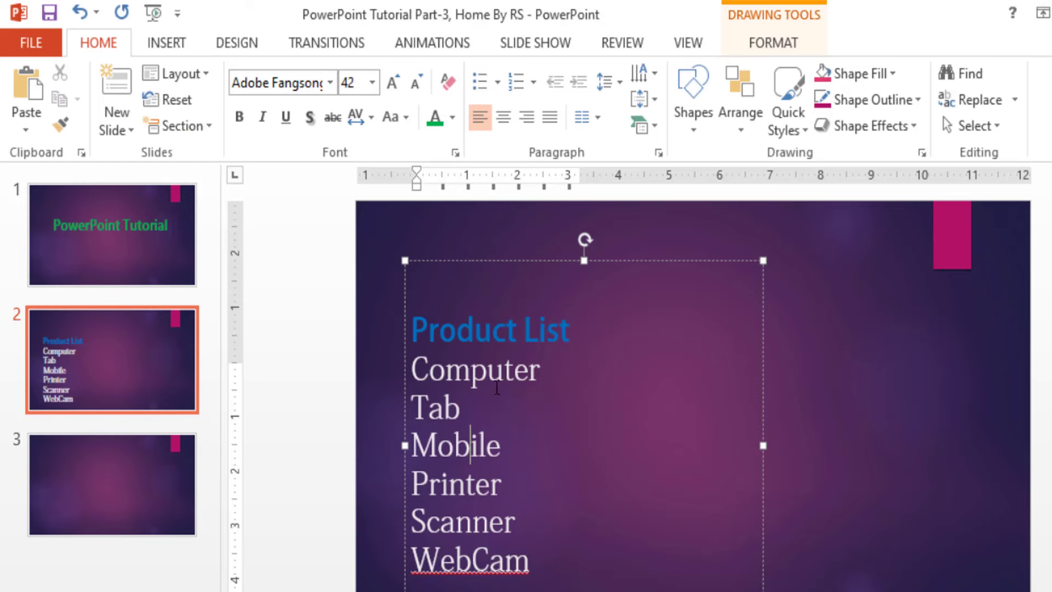
- Paste the Lorem Ipsum passage into slide 3's empty placeholder
left_click(183, 481)
left_click(519, 259)
key("ctrl+v")
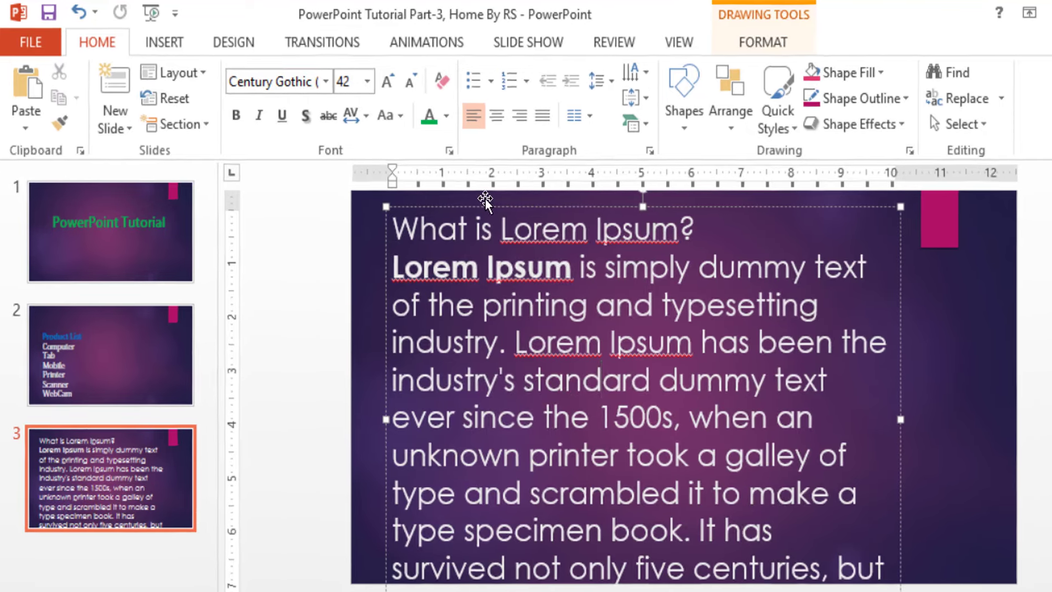
- Try splitting the passage into two columns, then three columns
left_click(578, 115)
left_click(658, 211)
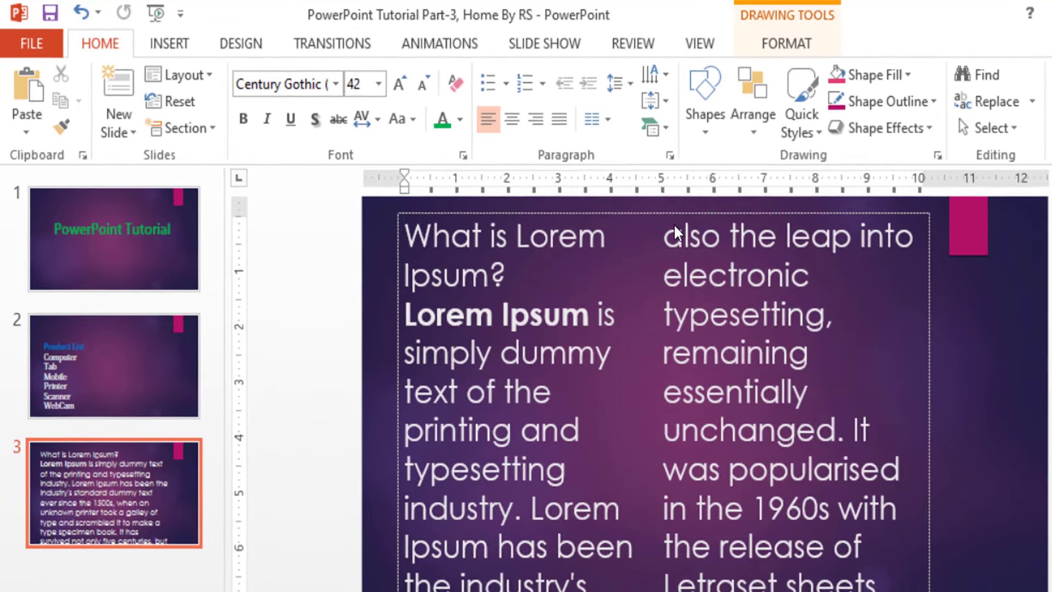
key("Escape")
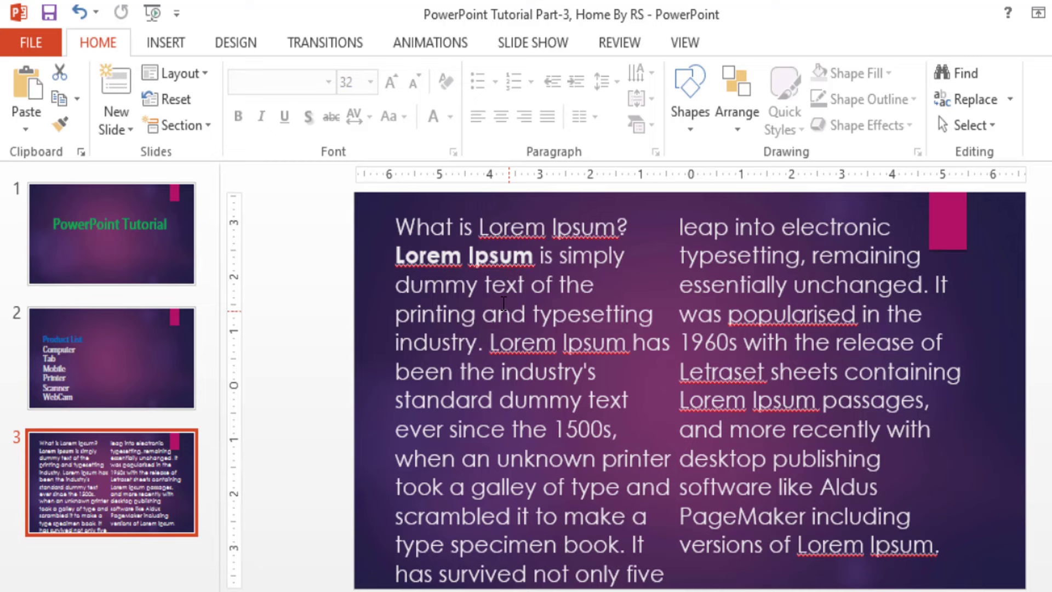
left_click(504, 303)
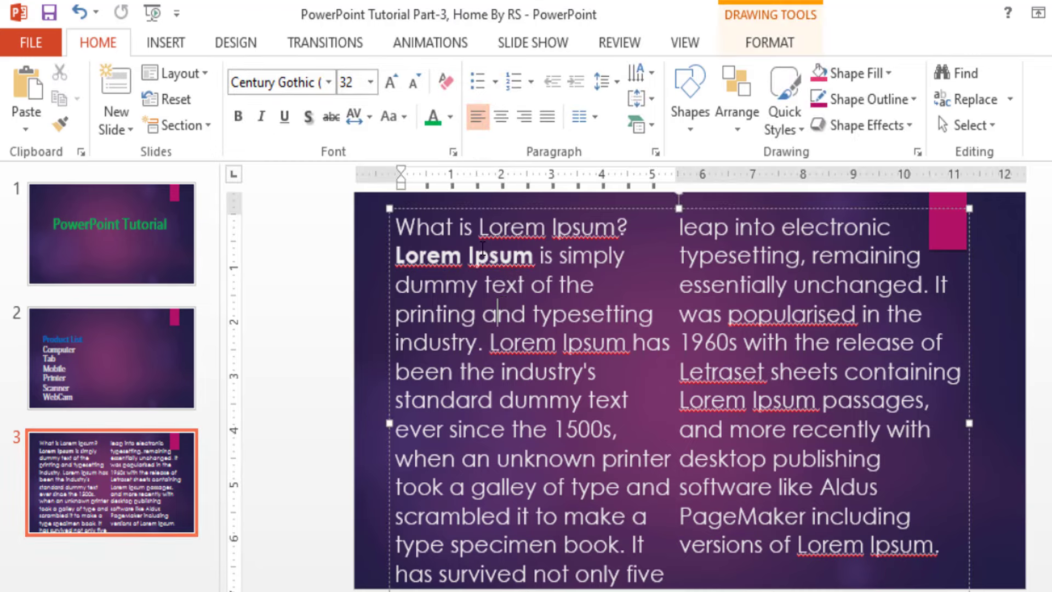
left_click(595, 116)
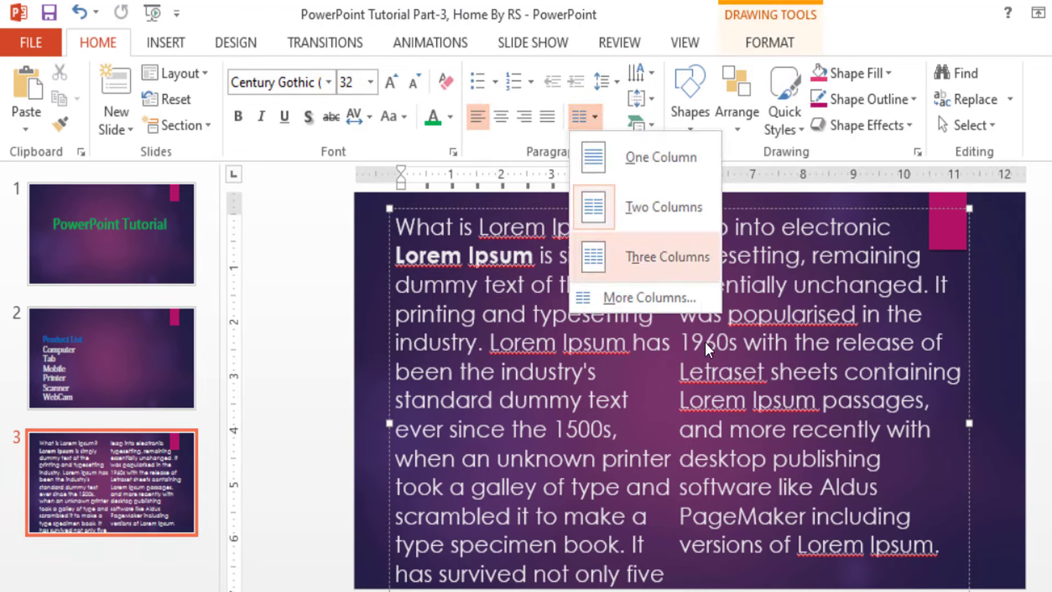
left_click(679, 262)
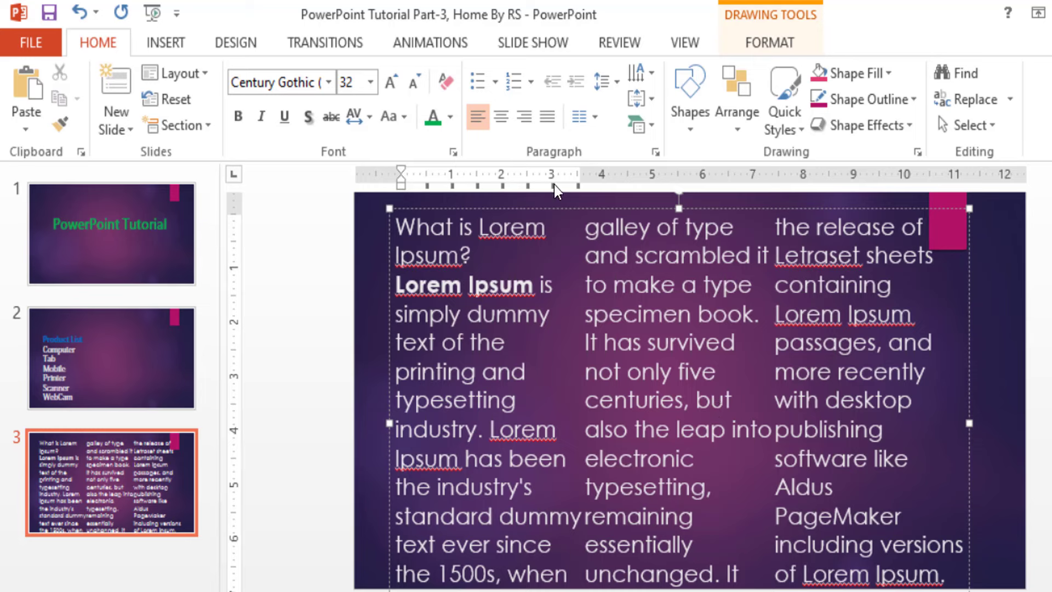
- Set four columns spaced 0.1" apart via More Columns, then select slide 1's title box
left_click(593, 114)
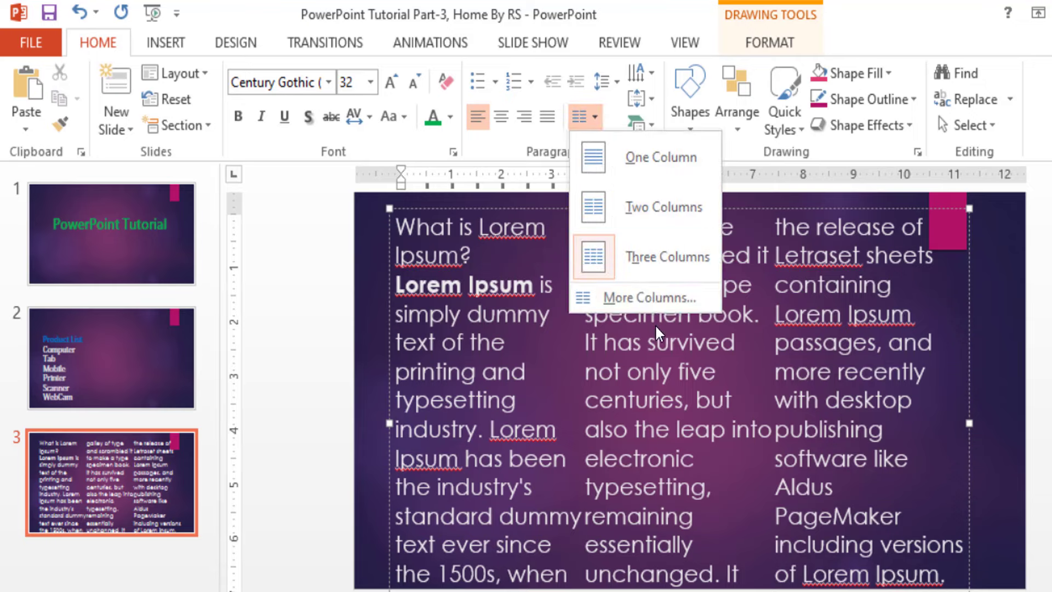
left_click(646, 296)
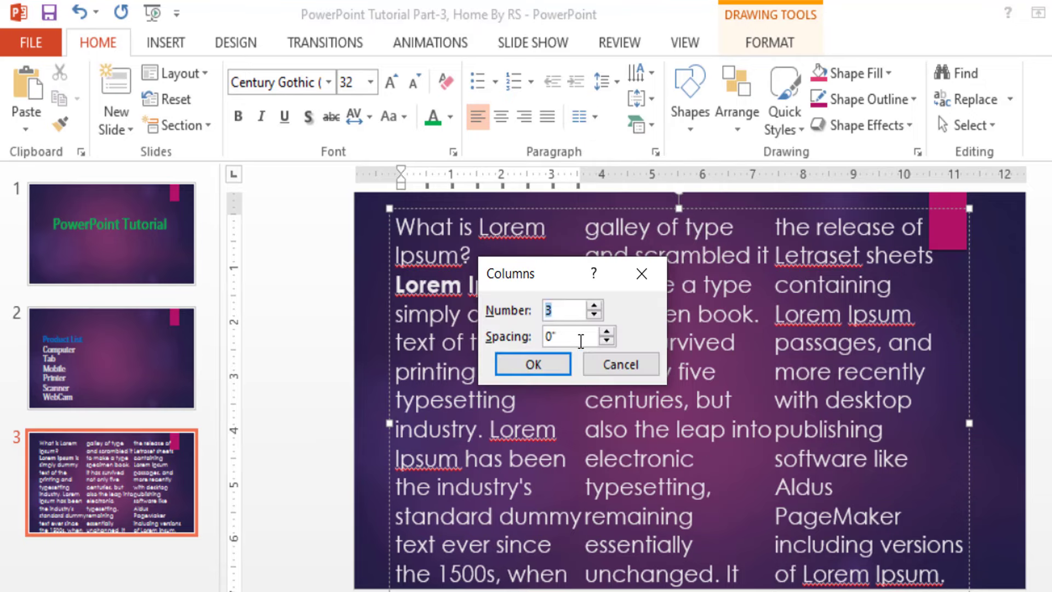
left_click(607, 331)
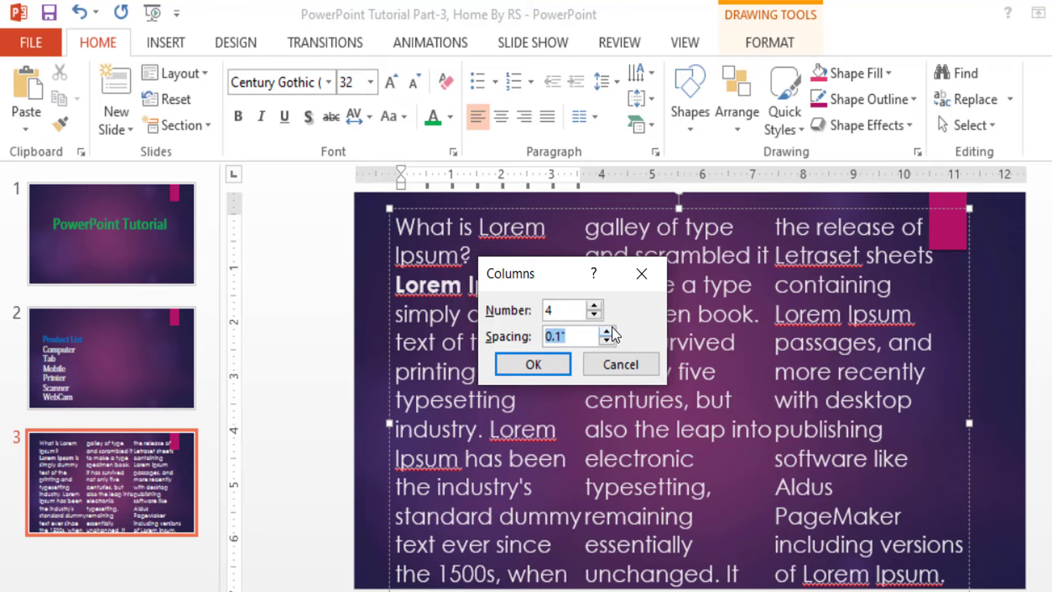
left_click(538, 370)
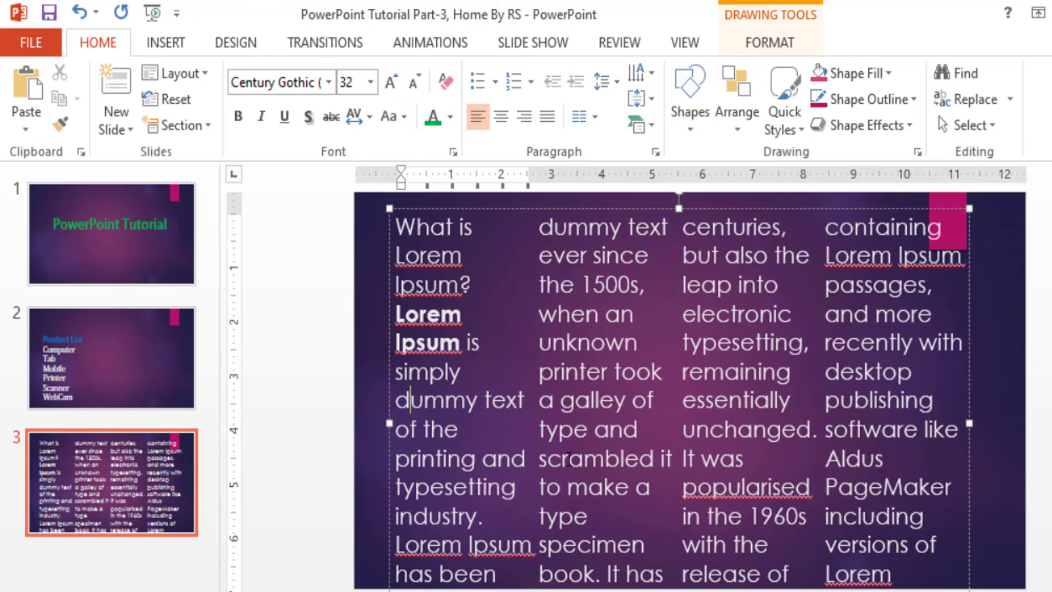
left_click(109, 232)
left_click(583, 383)
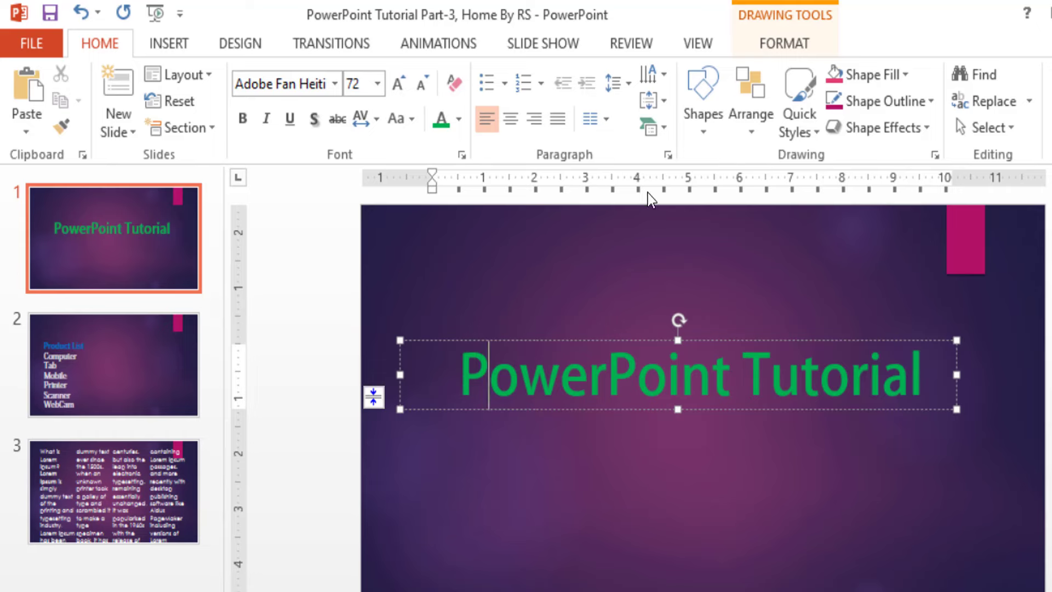
- Convert slide 1's title to a Vertical Picture Accent List SmartArt and start adding its picture
left_click(662, 130)
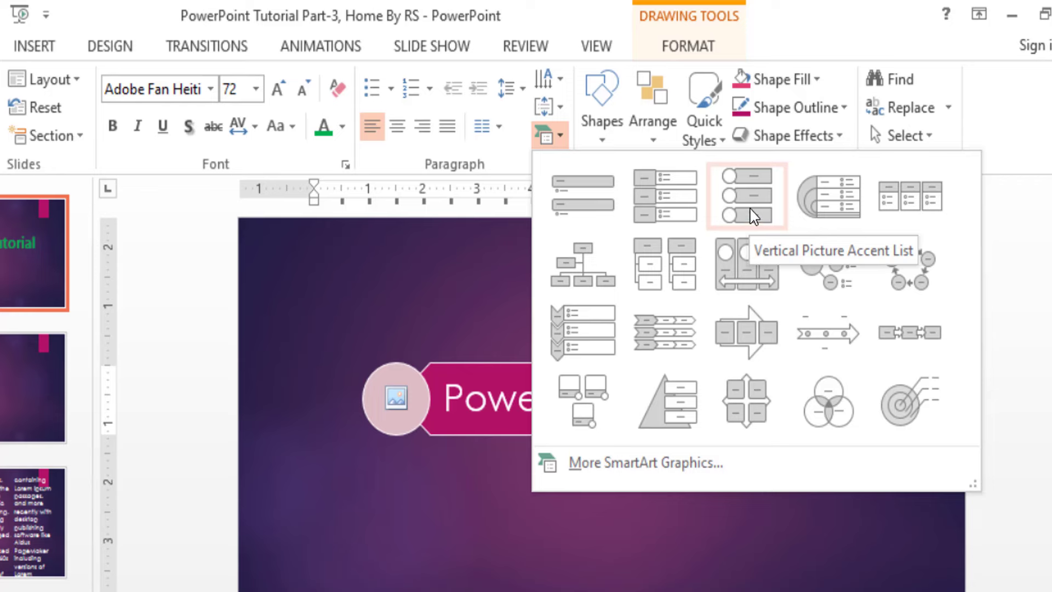
left_click(752, 215)
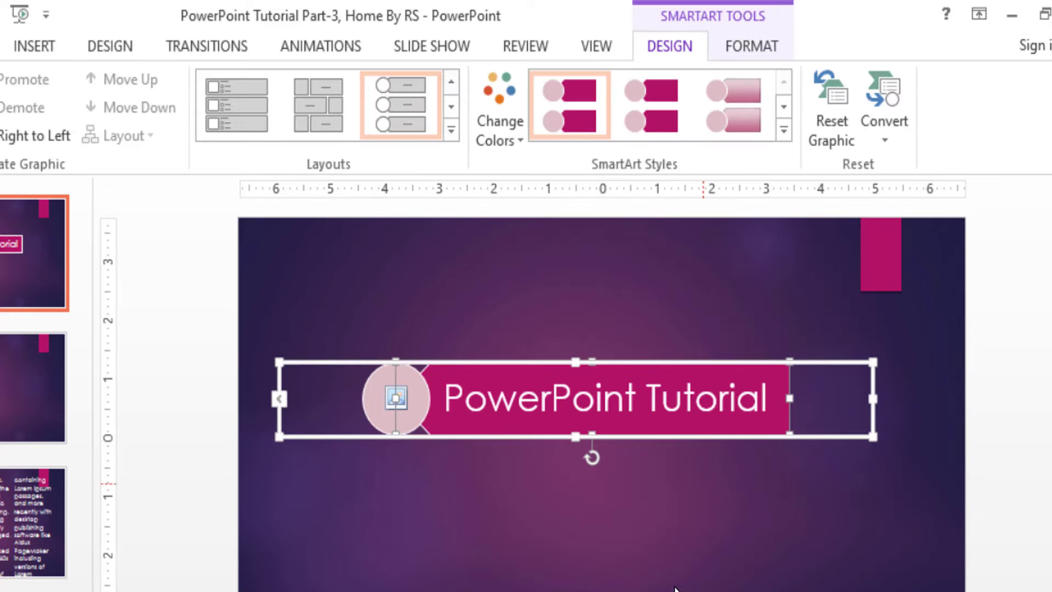
left_click(673, 589)
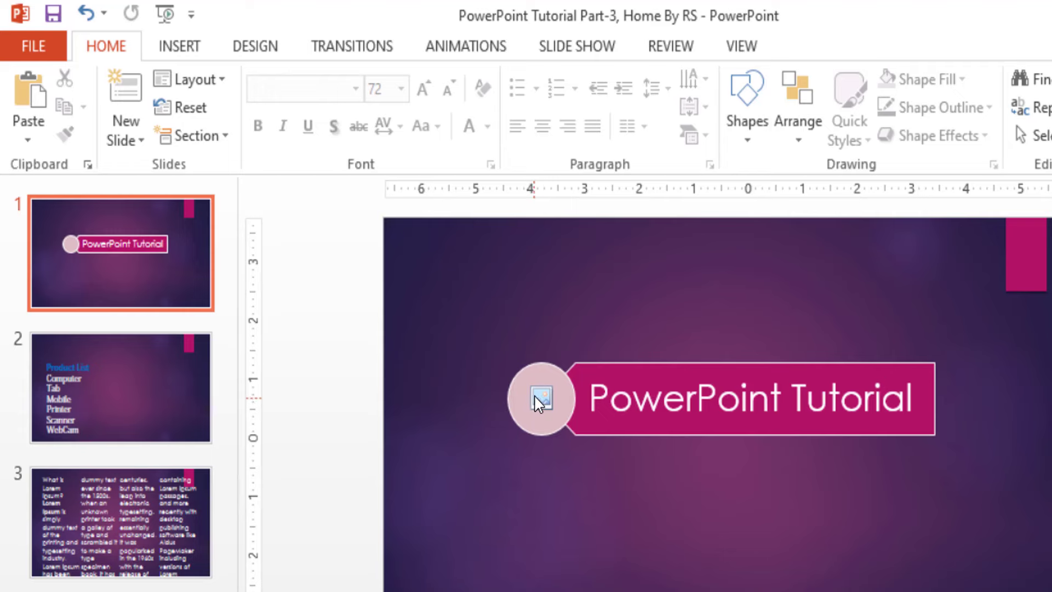
left_click(539, 403)
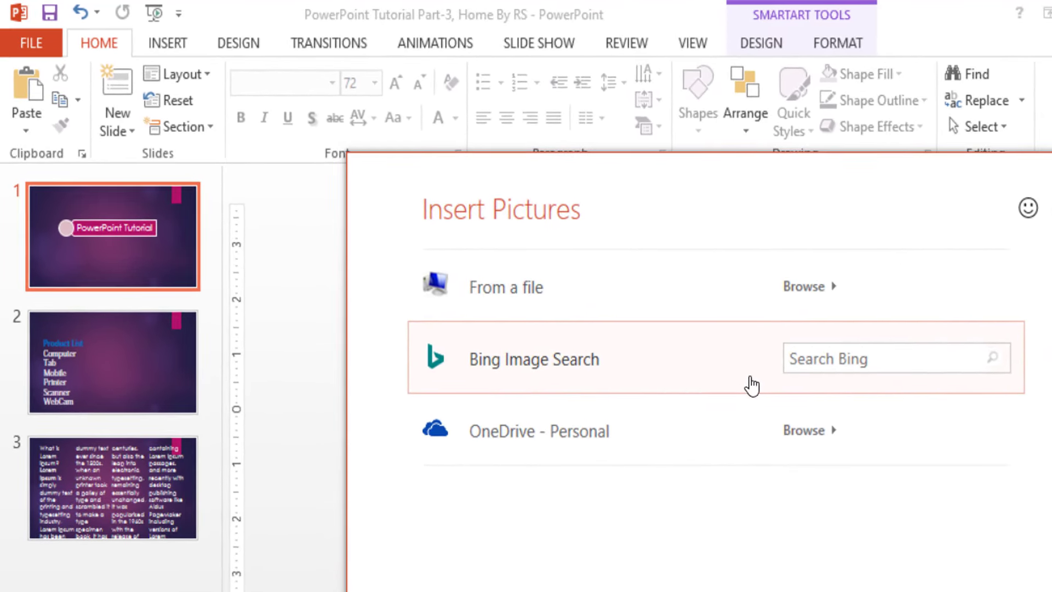
- Insert the portrait photo from the Desktop into the title SmartArt's circle
left_click(565, 303)
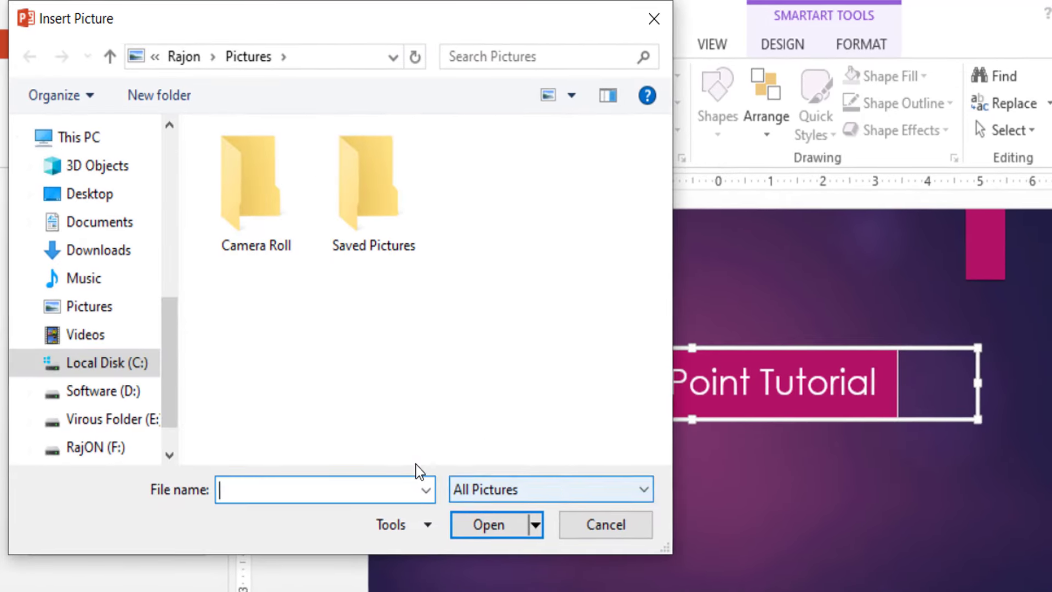
left_click(91, 194)
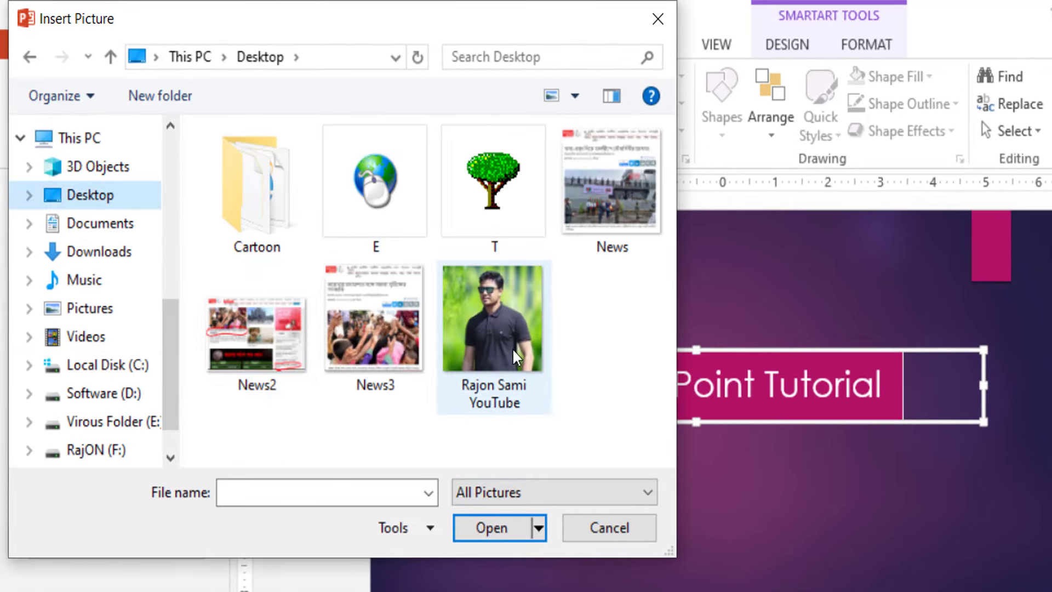
left_click(512, 347)
left_click(497, 527)
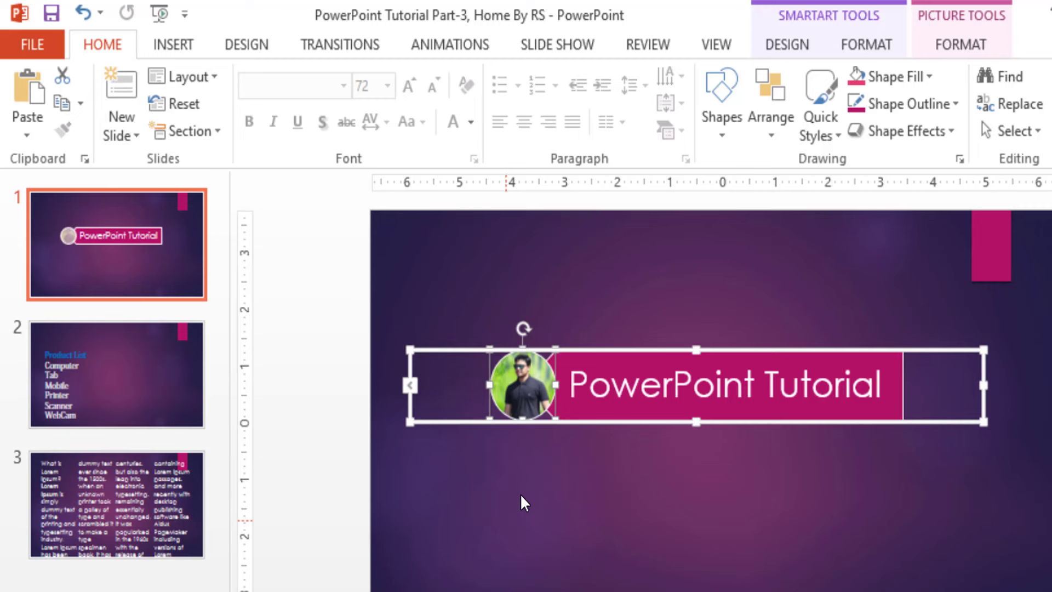
left_click(690, 506)
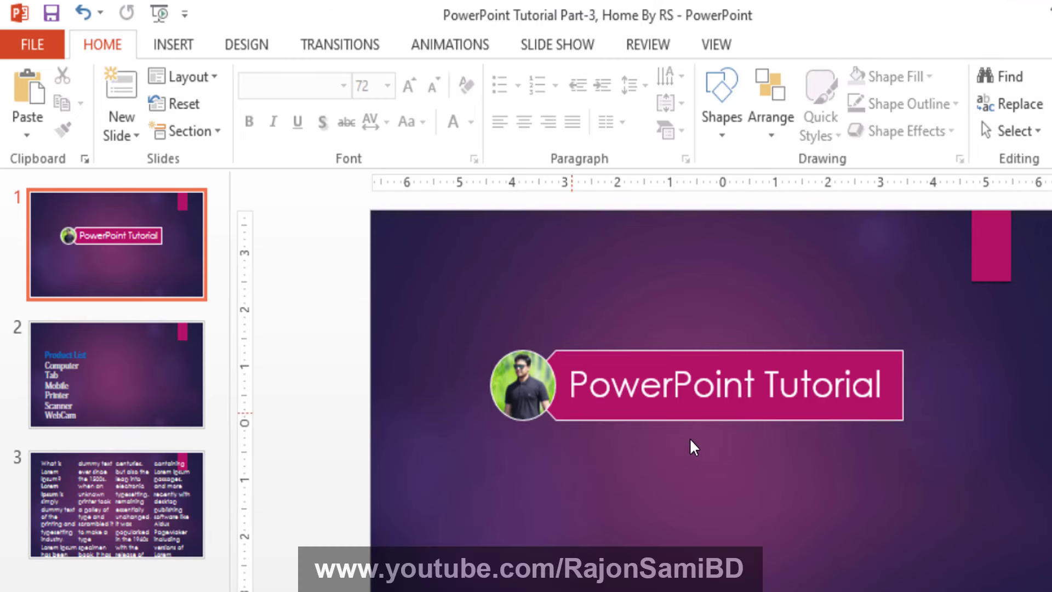
left_click(640, 409)
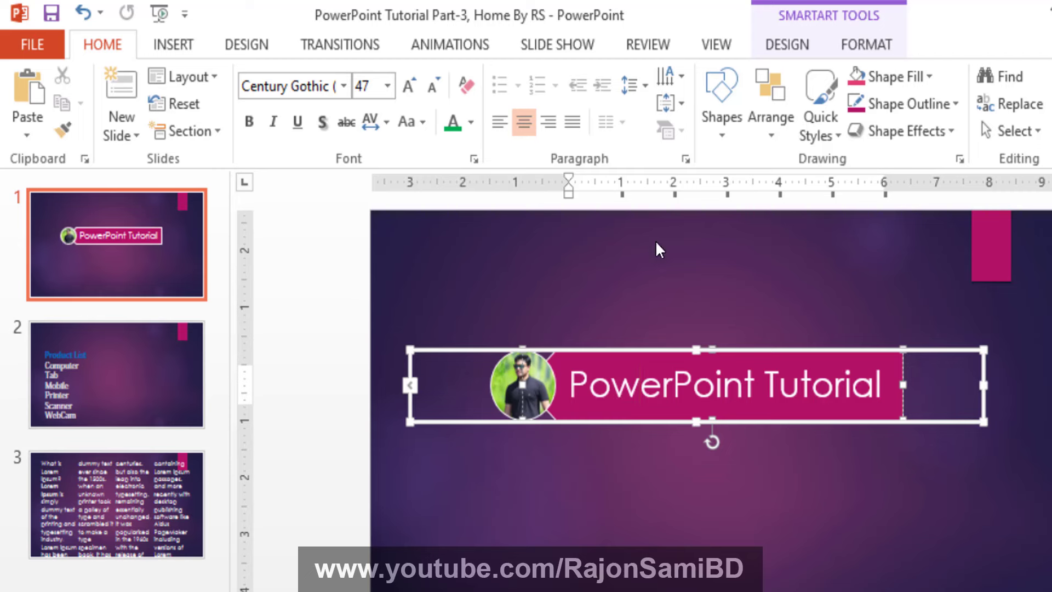
- Give the title SmartArt the Sunset Scene 3-D style and purple colours
double_click(633, 355)
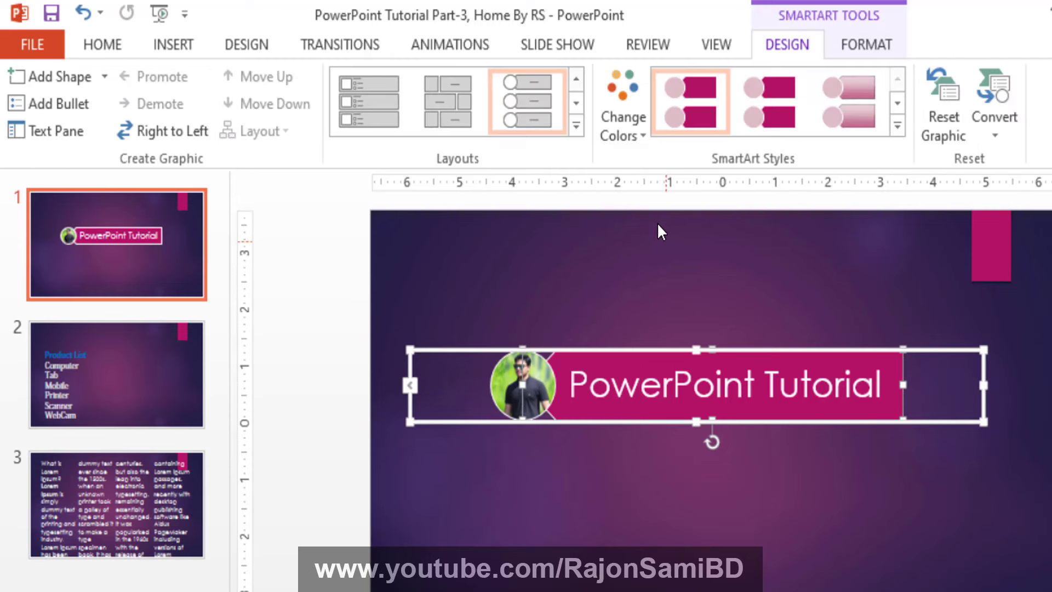
left_click(897, 126)
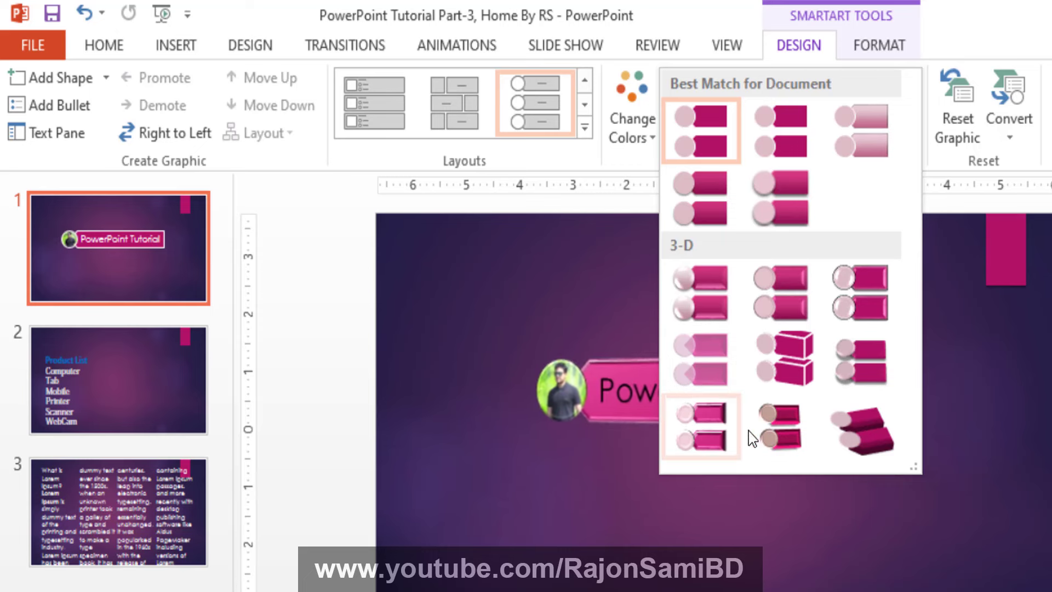
left_click(765, 429)
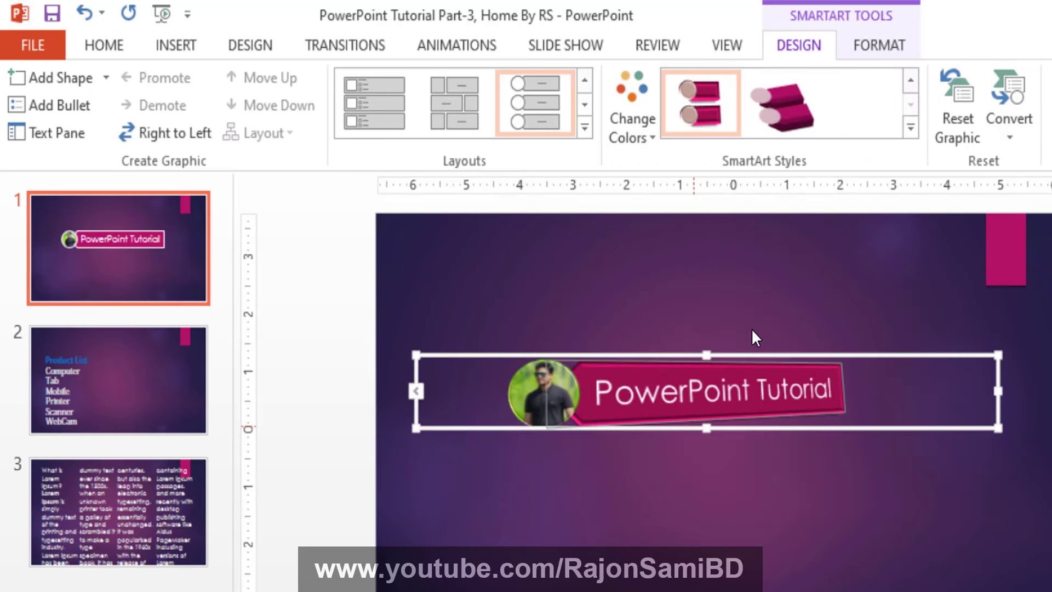
left_click(645, 134)
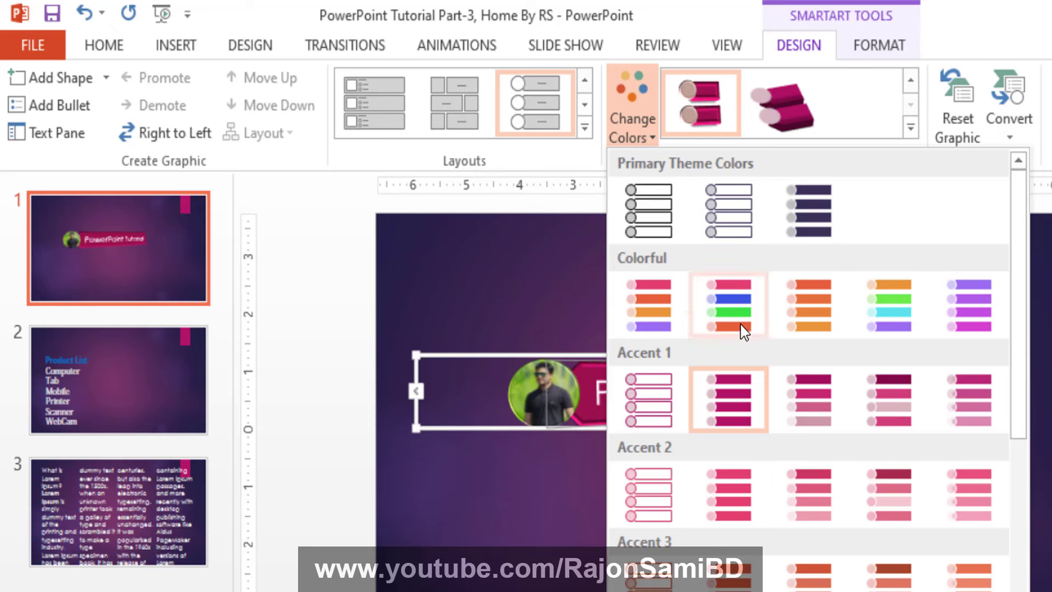
left_click(978, 320)
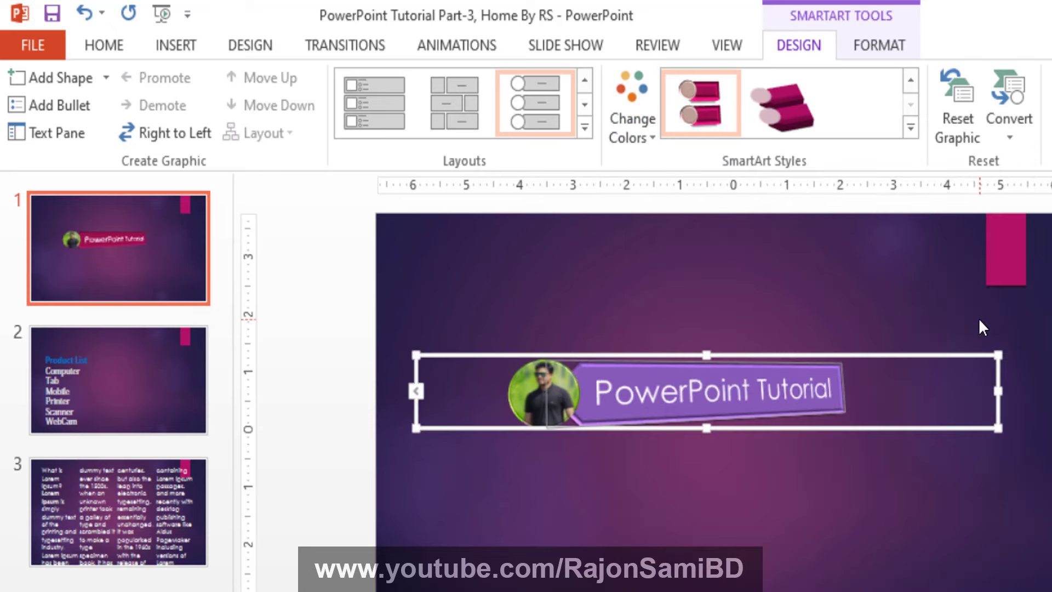
left_click(684, 493)
- Try a narrow vertical layout from the SmartArt layouts gallery for the title graphic
left_click(646, 394)
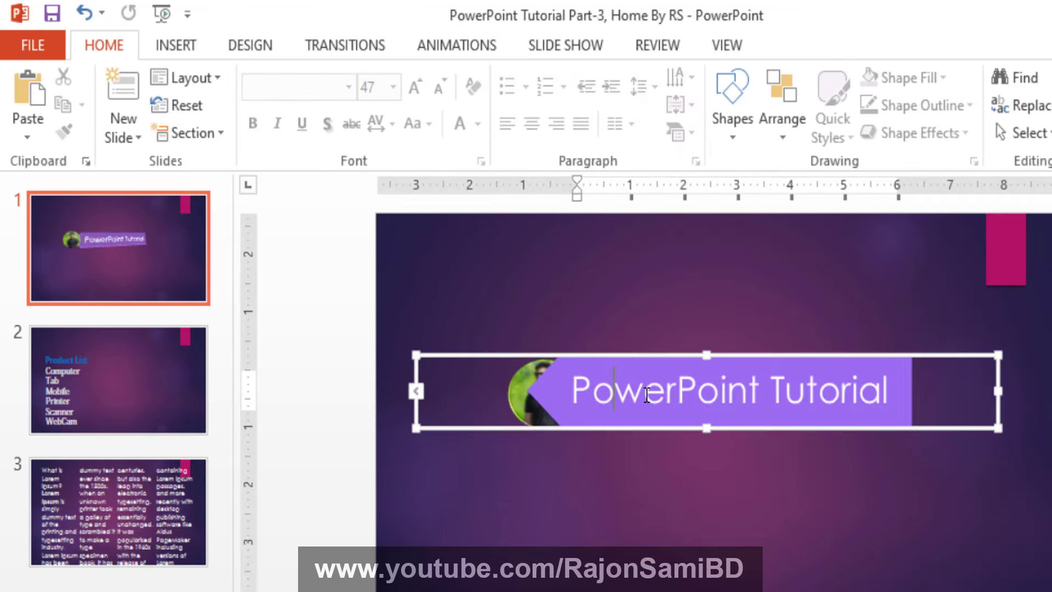
left_click(656, 143)
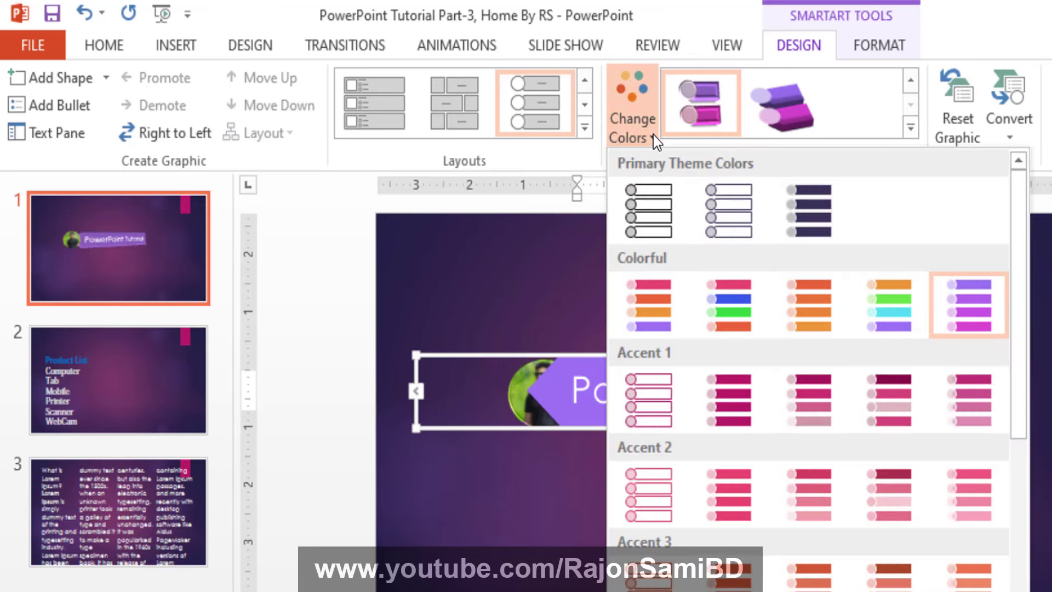
left_click(633, 138)
left_click(584, 130)
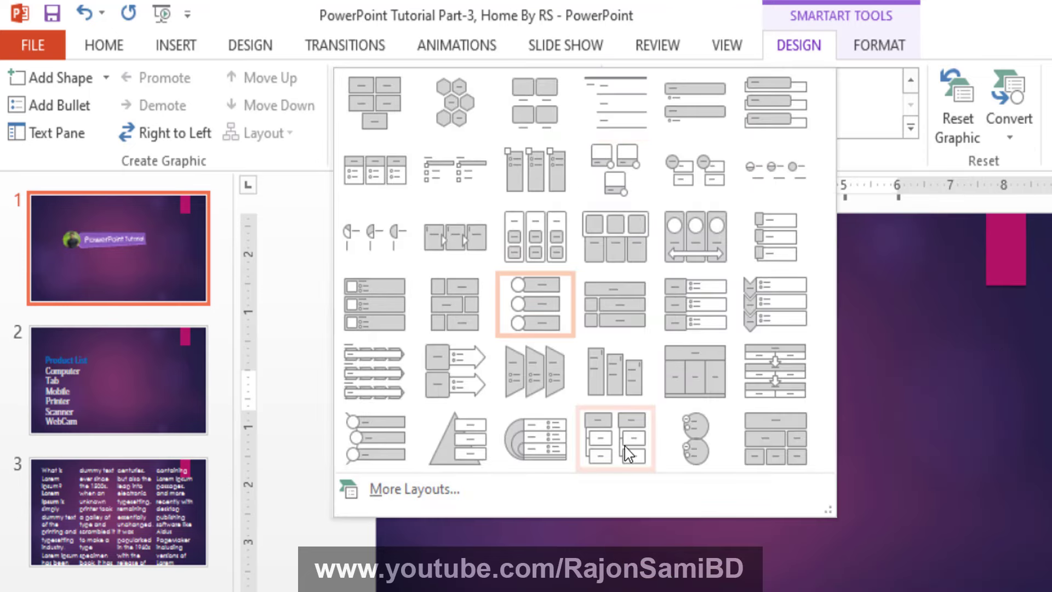
left_click(608, 383)
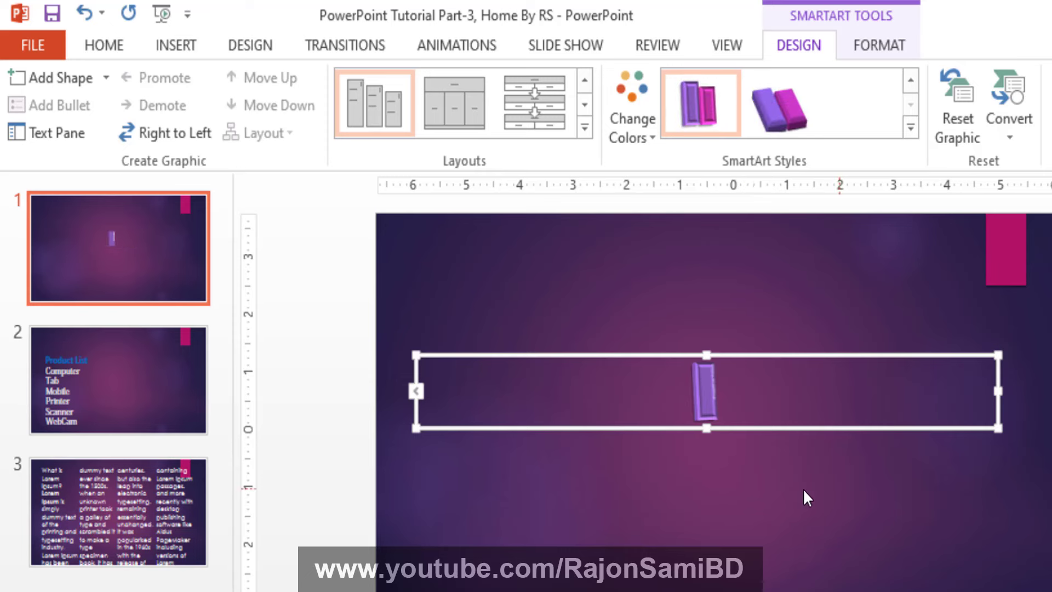
- Convert slide 2's Product List into a chevron SmartArt diagram
left_click(125, 393)
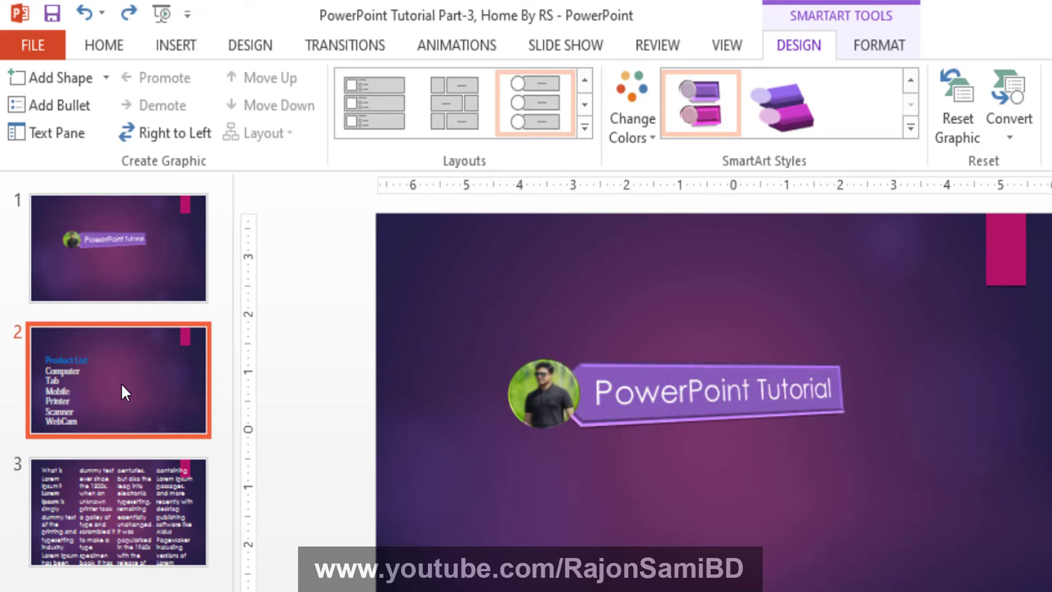
left_click(487, 430)
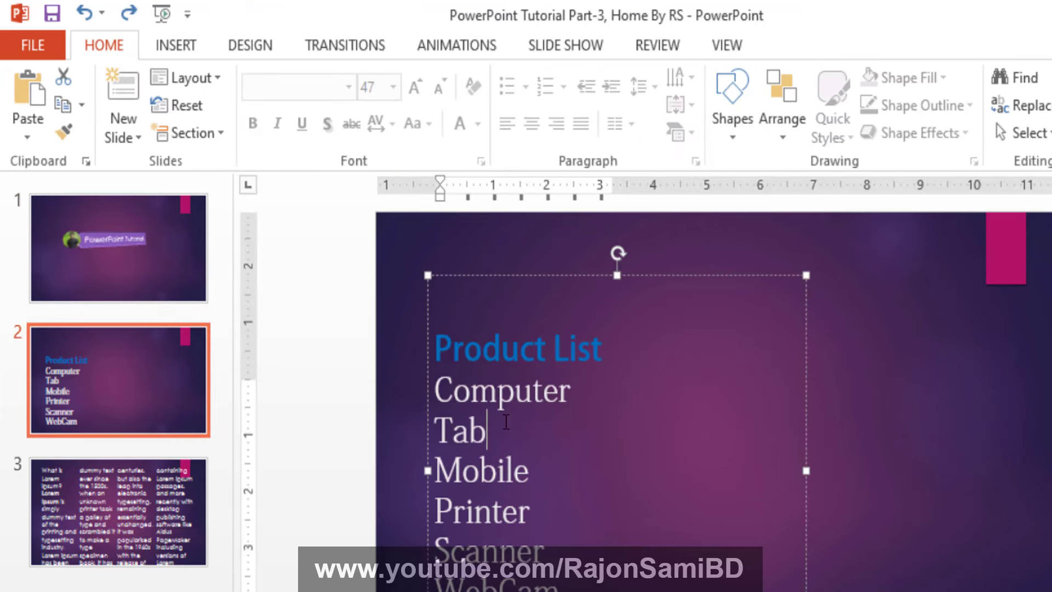
left_click(688, 136)
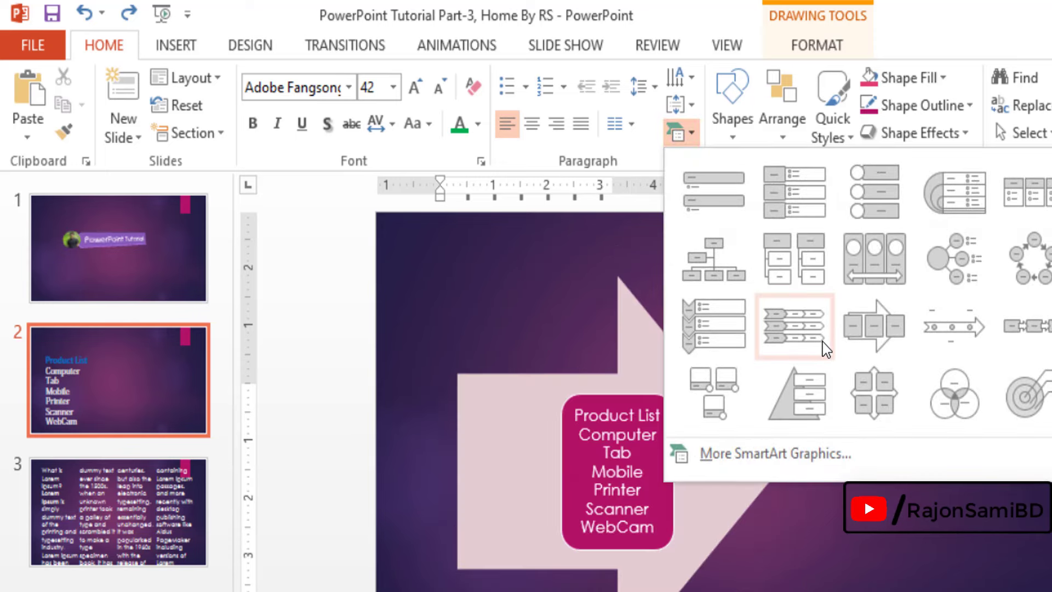
left_click(818, 344)
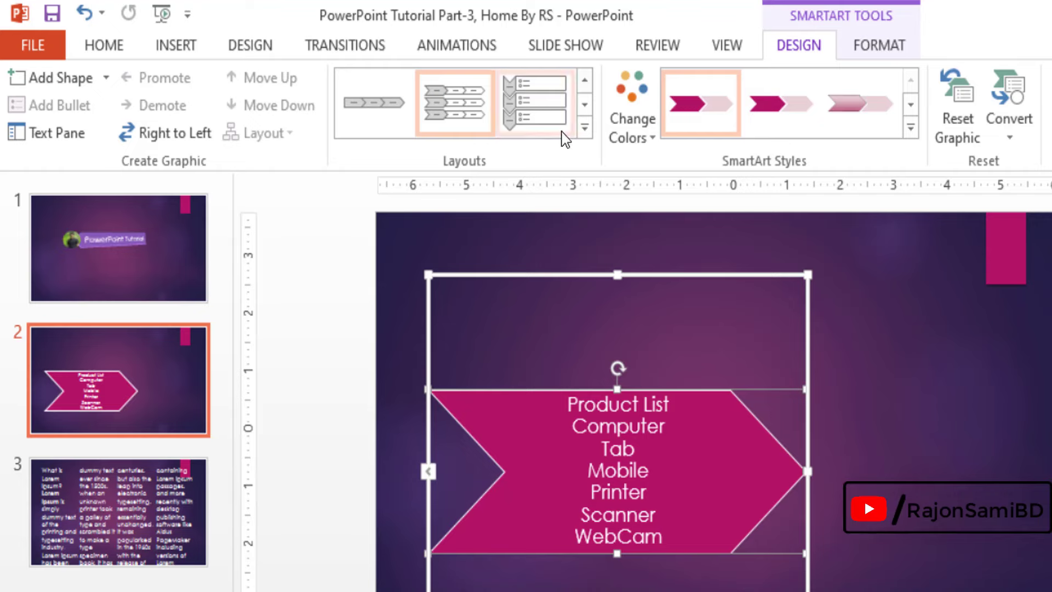
- Switch the diagram to a circle layout, then undo the change
left_click(584, 127)
left_click(458, 206)
left_click(898, 365)
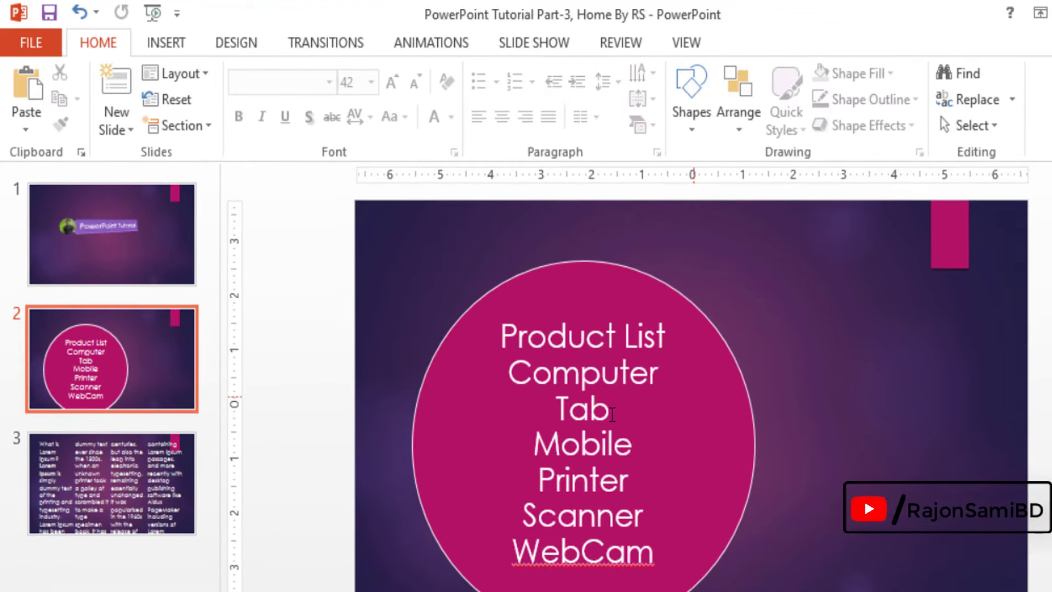
double_click(569, 439)
key("ctrl+z")
key("ctrl+z")
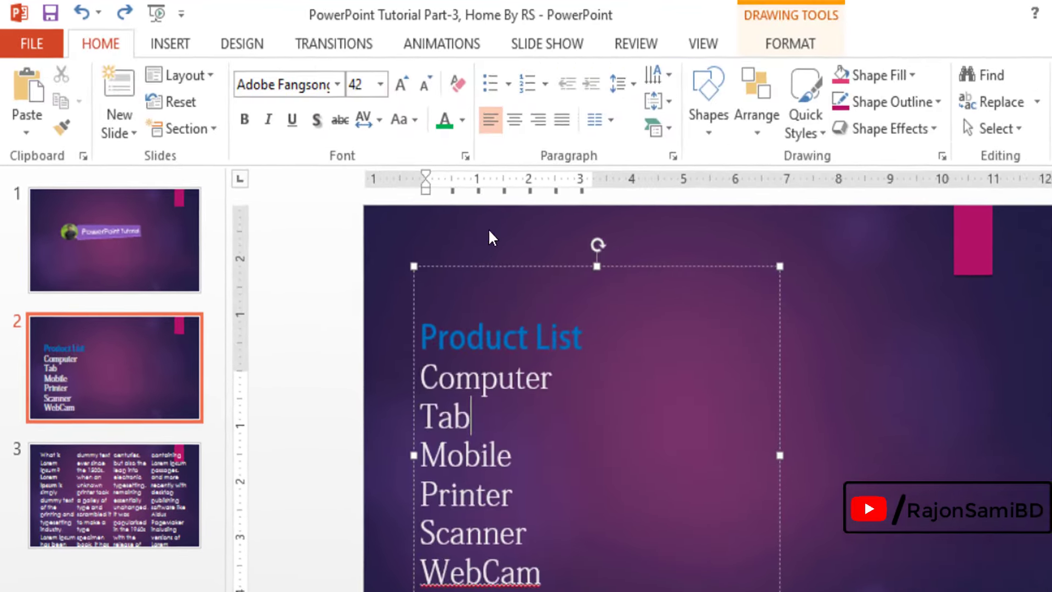
left_click(642, 124)
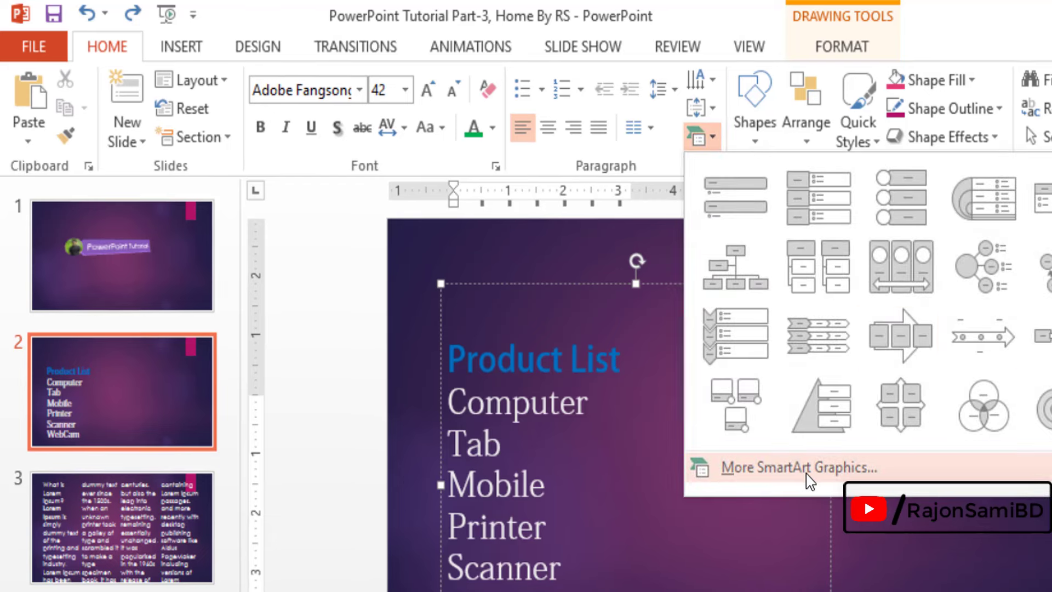
- Browse the SmartArt categories and convert the list to a Basic Pyramid
left_click(810, 470)
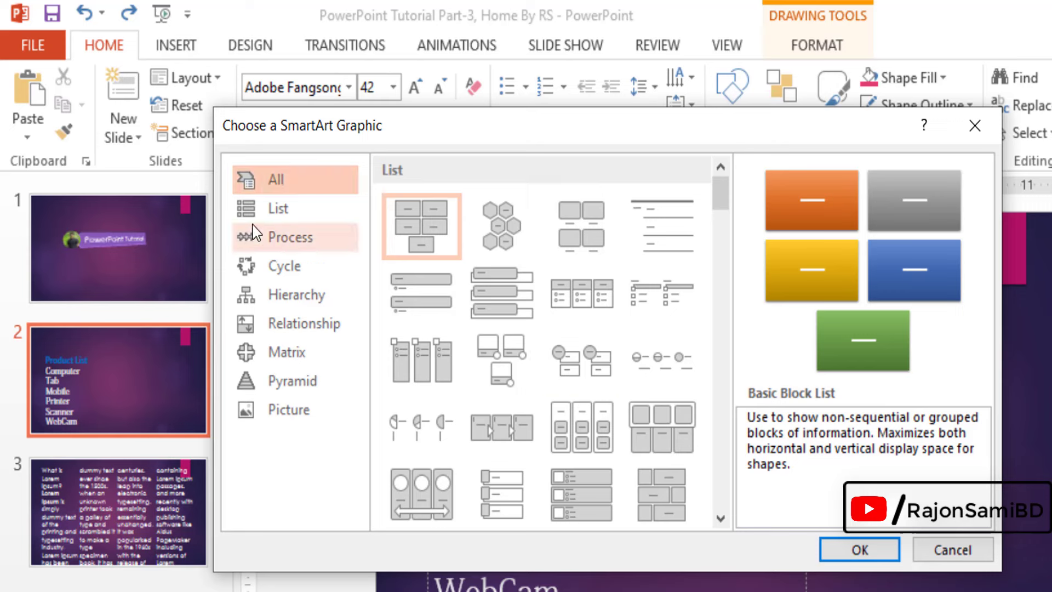
left_click(279, 211)
left_click(285, 236)
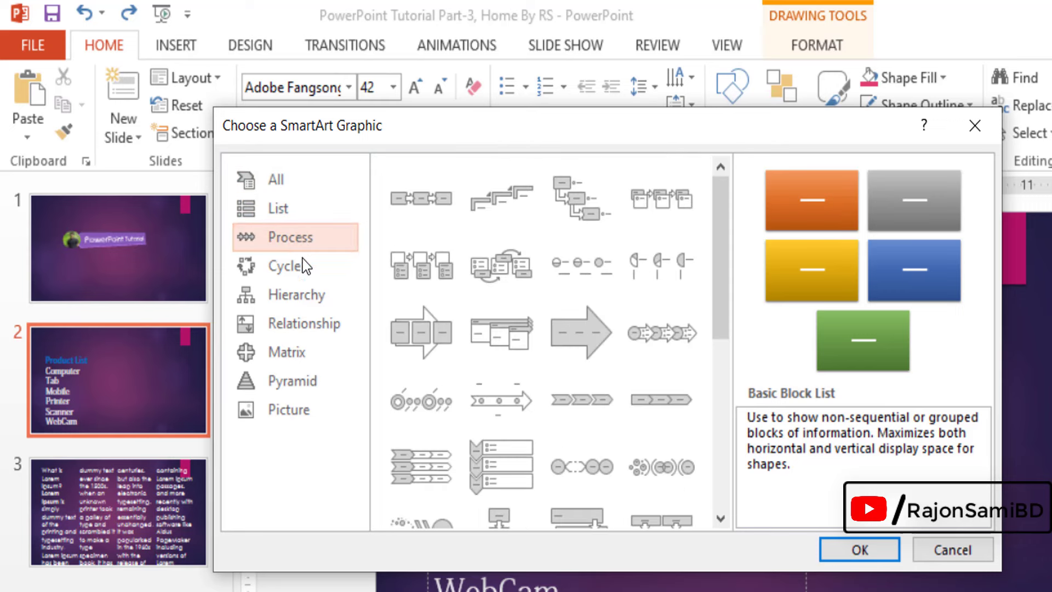
left_click(293, 266)
left_click(306, 327)
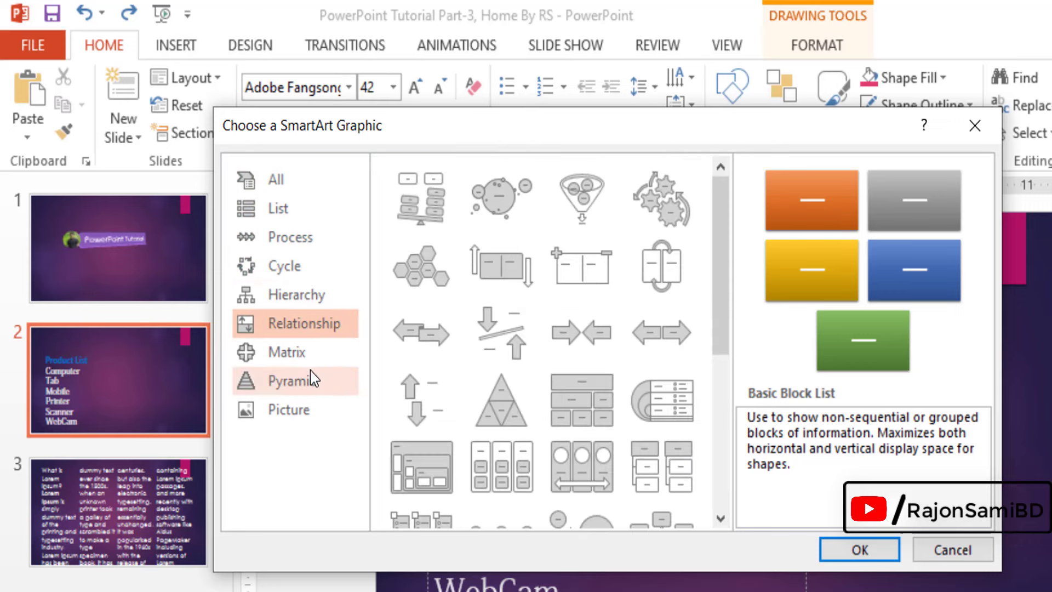
left_click(310, 377)
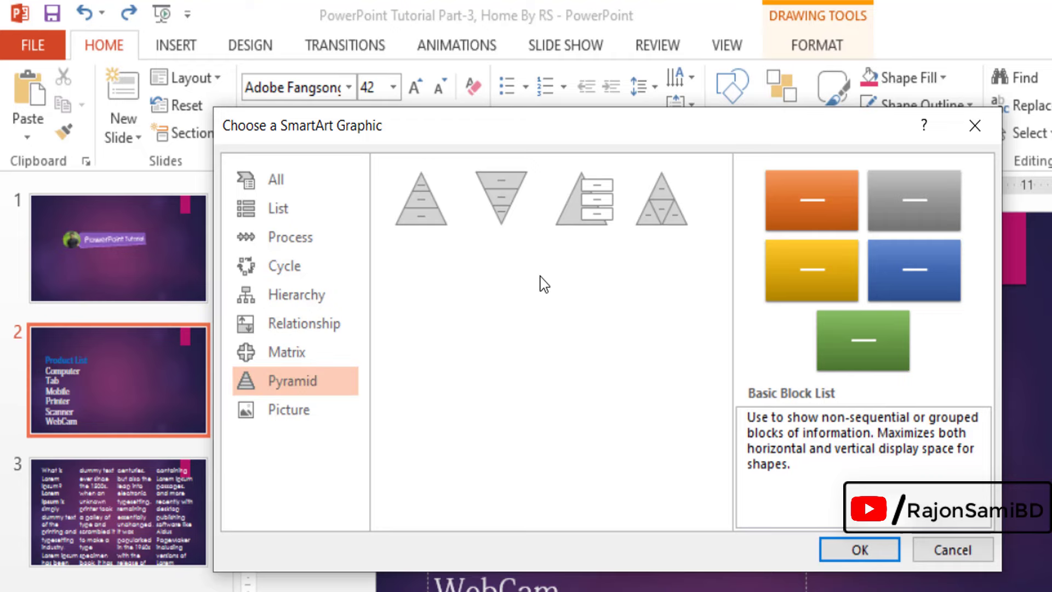
left_click(416, 221)
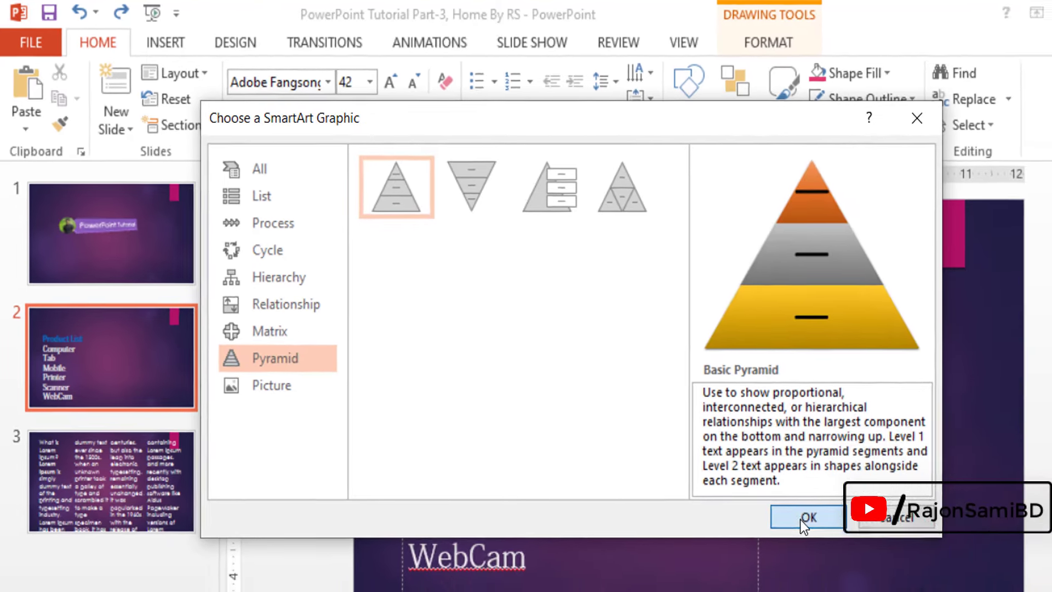
left_click(800, 519)
left_click(775, 523)
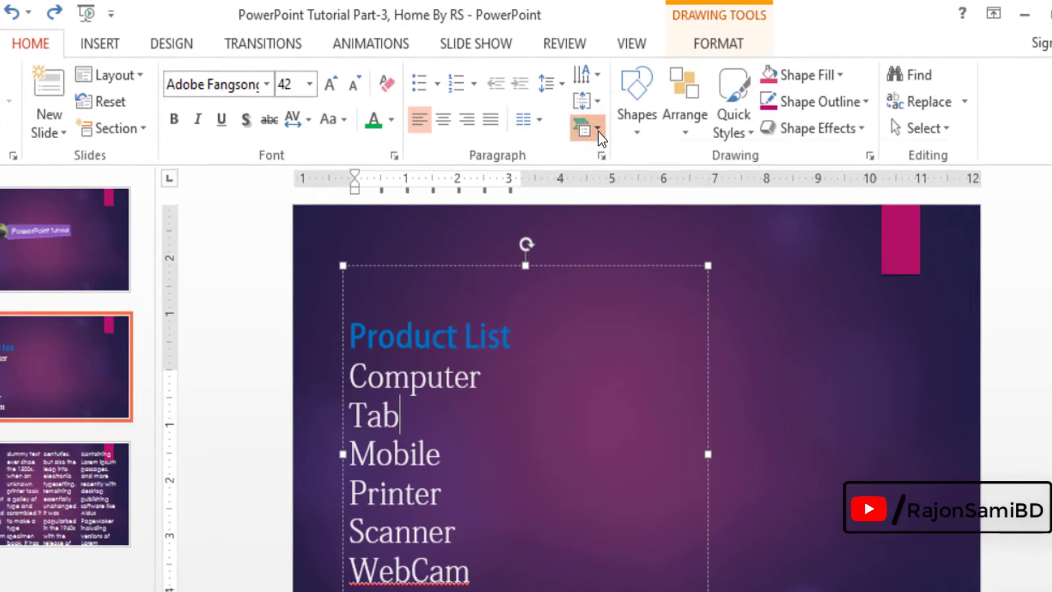
- Reconvert the list into a Cycle Matrix SmartArt from the Matrix category
left_click(610, 118)
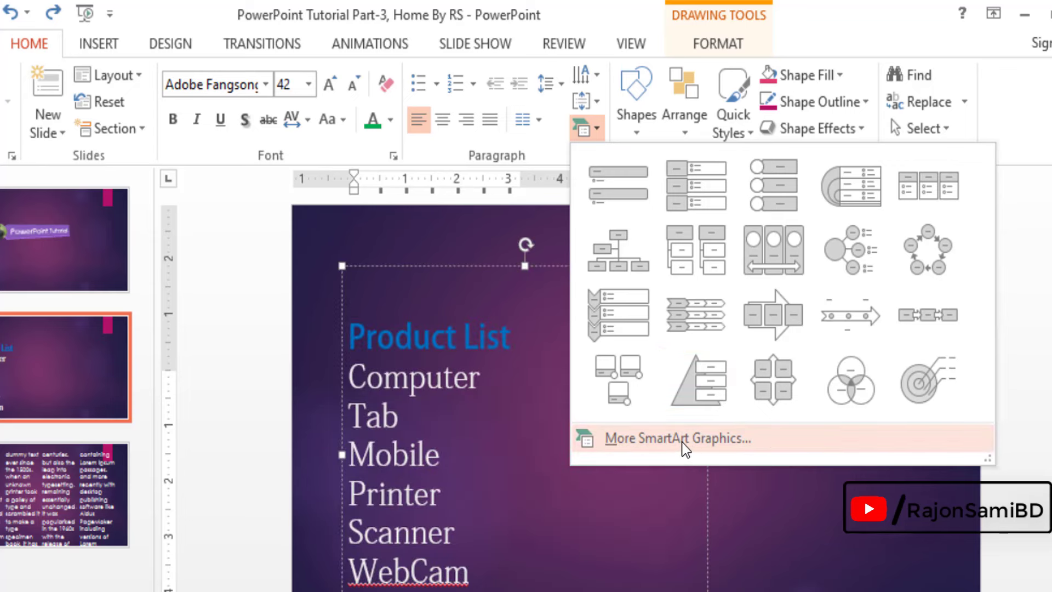
left_click(682, 442)
left_click(205, 340)
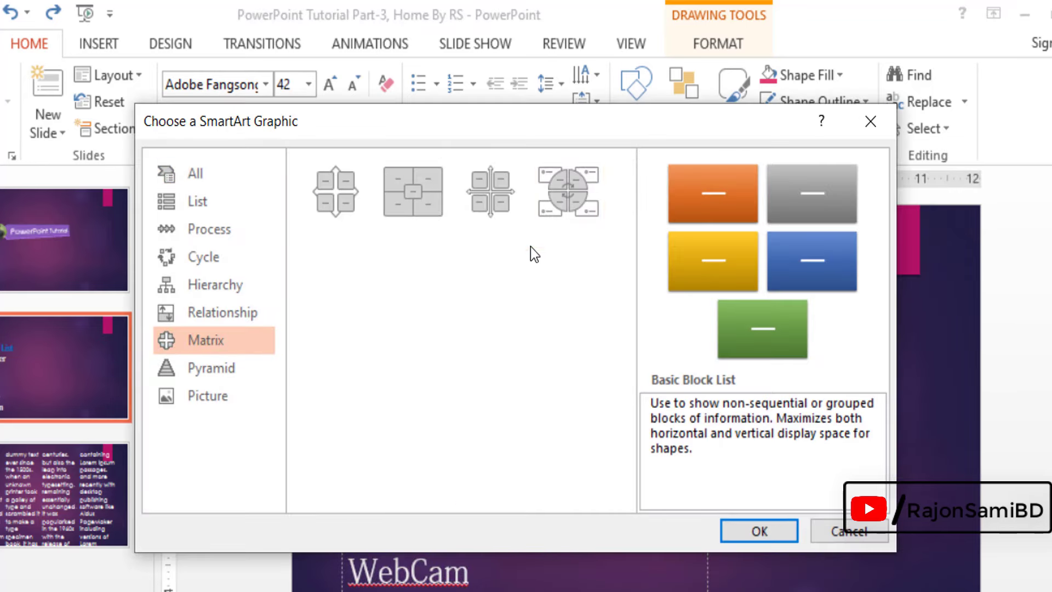
left_click(569, 191)
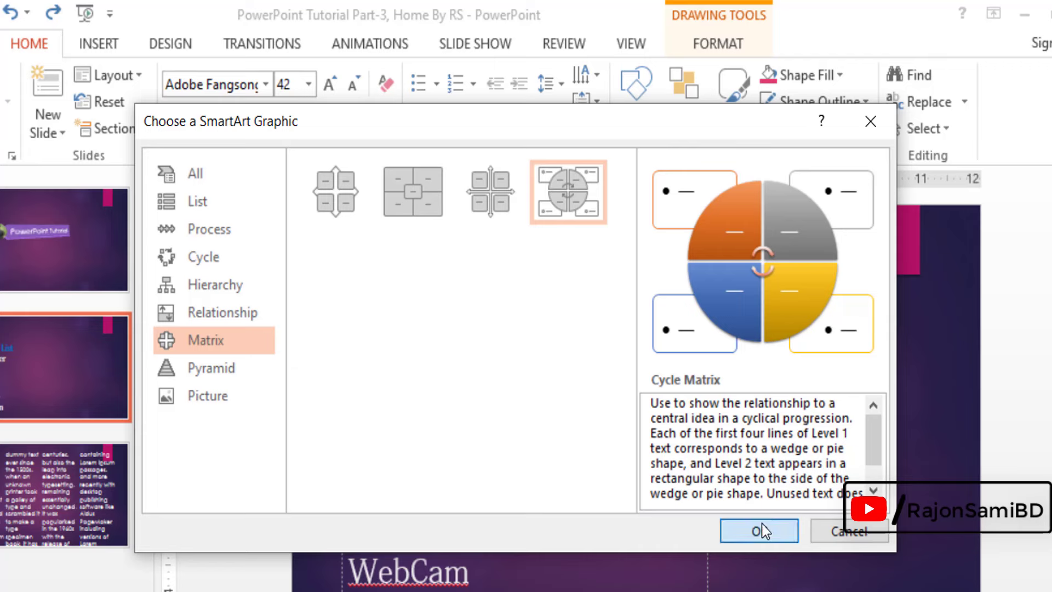
left_click(760, 530)
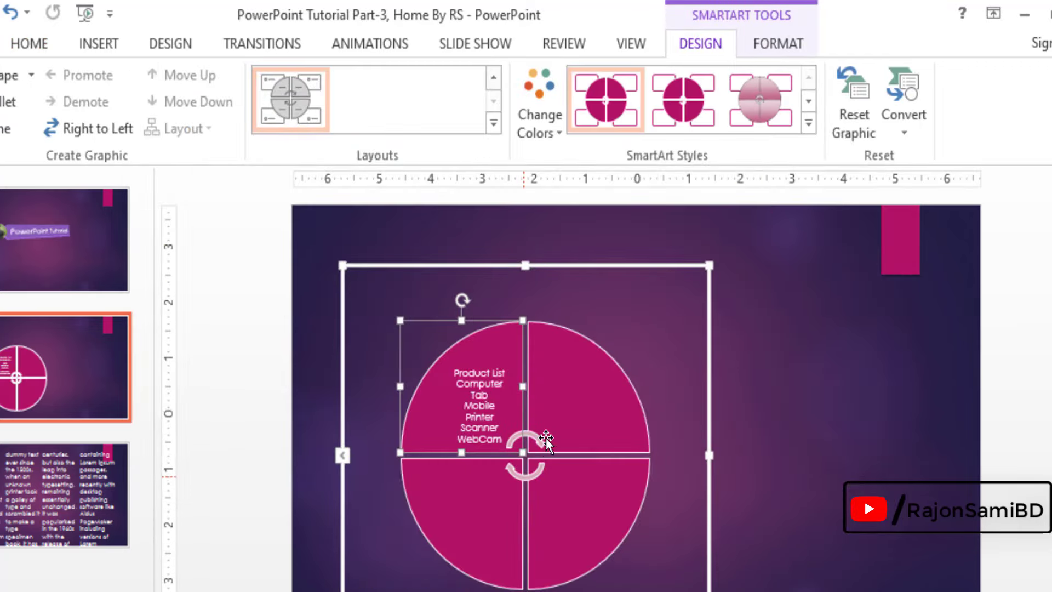
- Apply the last 3-D SmartArt style and a Colorful colour scheme to the Cycle Matrix
left_click(808, 123)
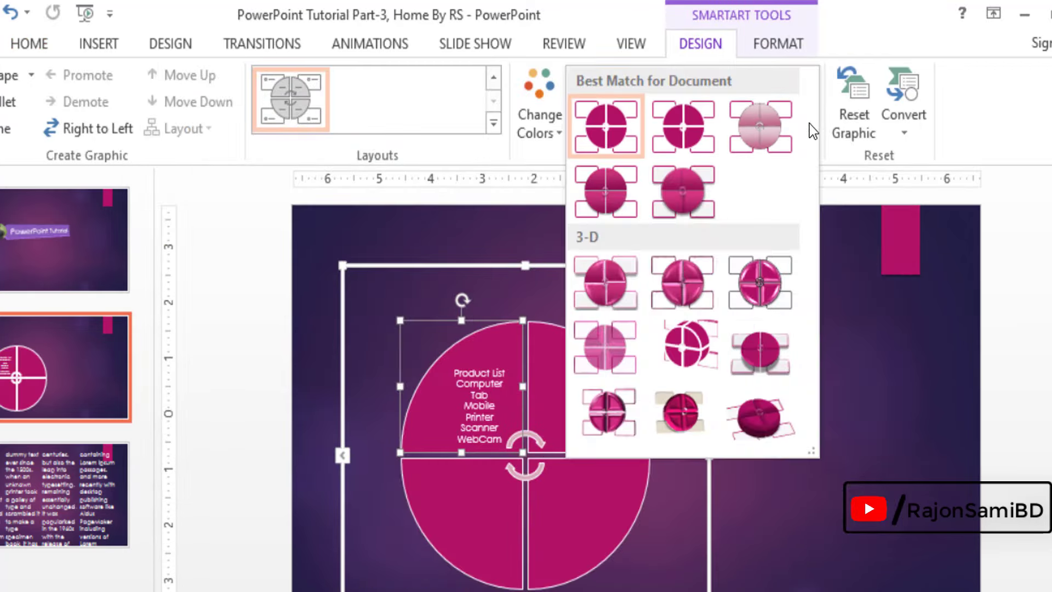
left_click(758, 435)
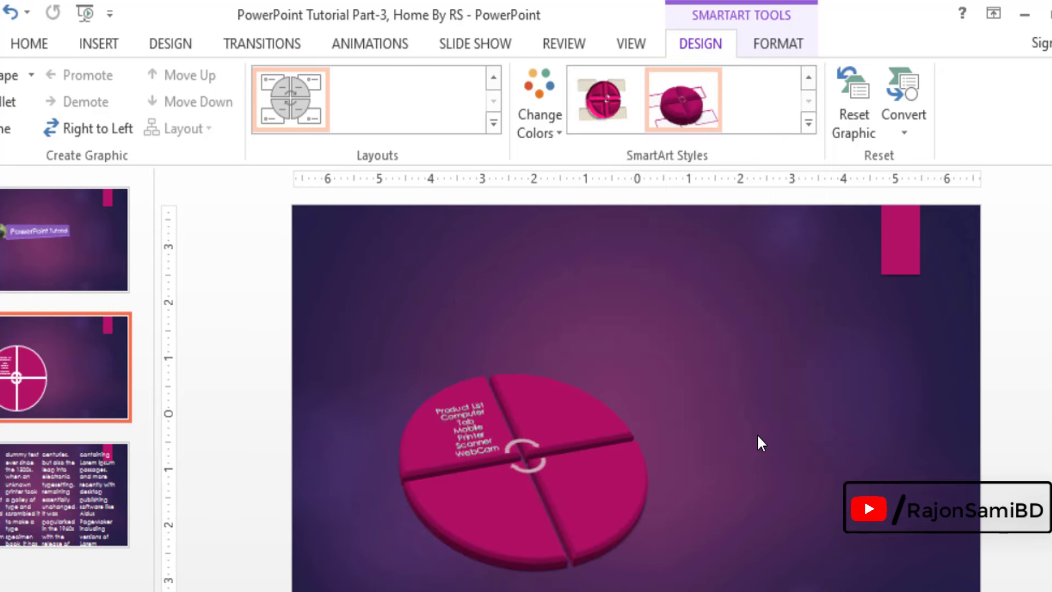
left_click(550, 128)
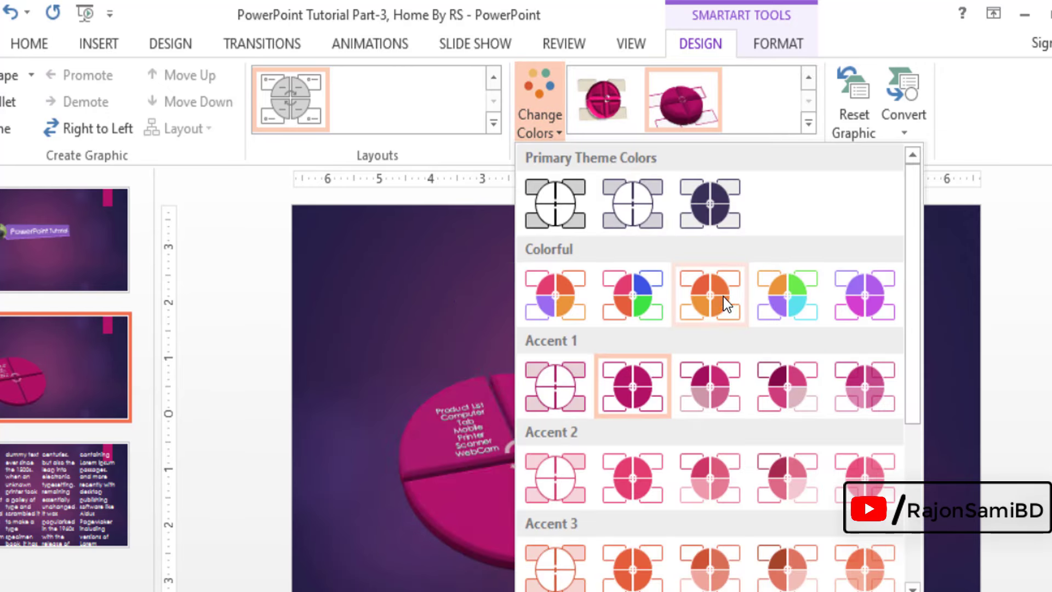
left_click(784, 303)
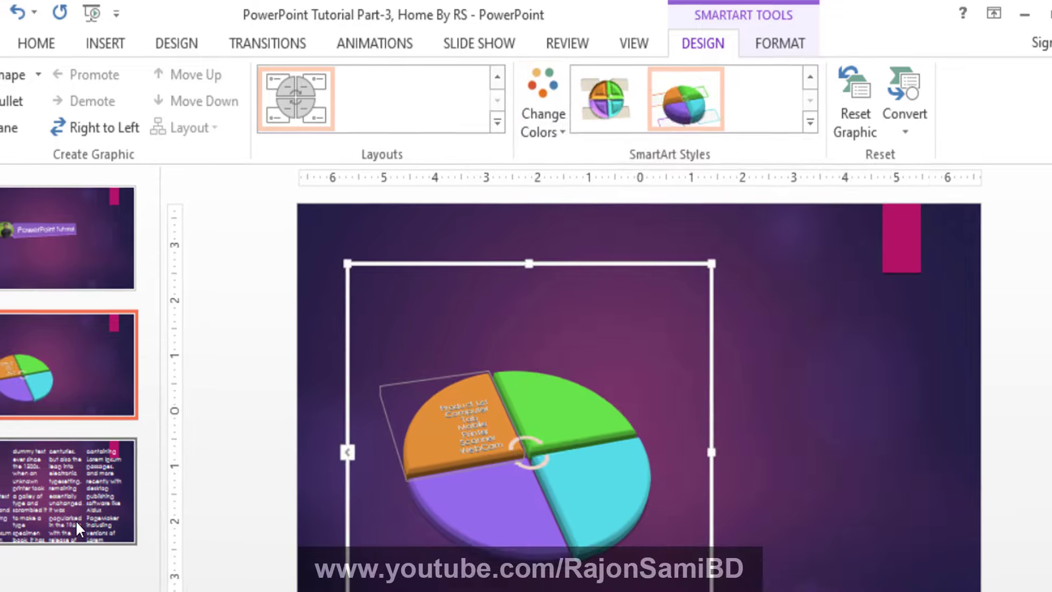
- Go back to slide 1, select the PowerPoint Tutorial SmartArt, and show the Home ribbon
left_click(30, 250)
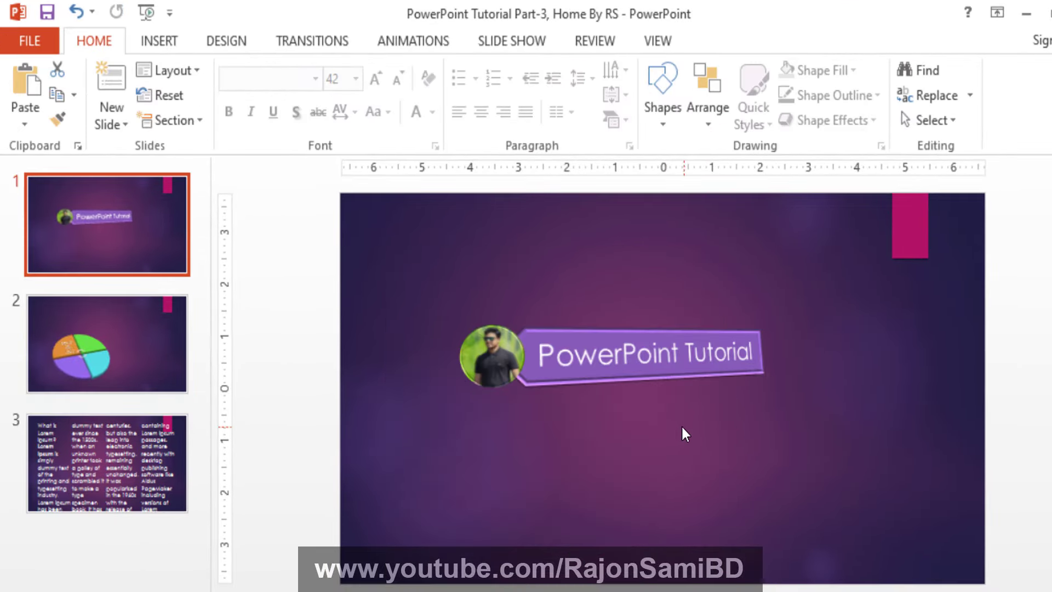
left_click(591, 359)
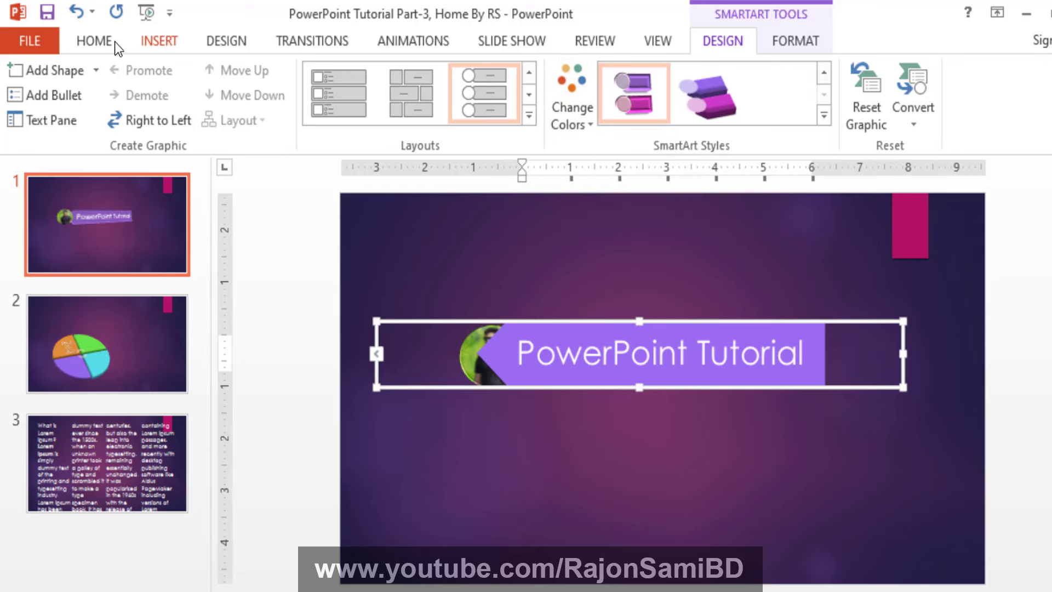
left_click(91, 42)
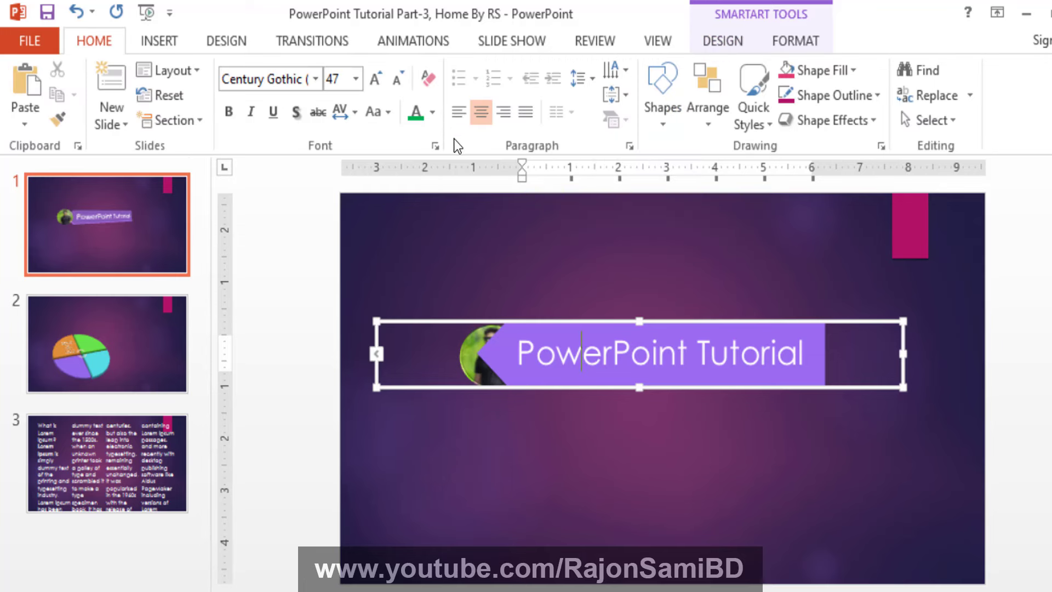